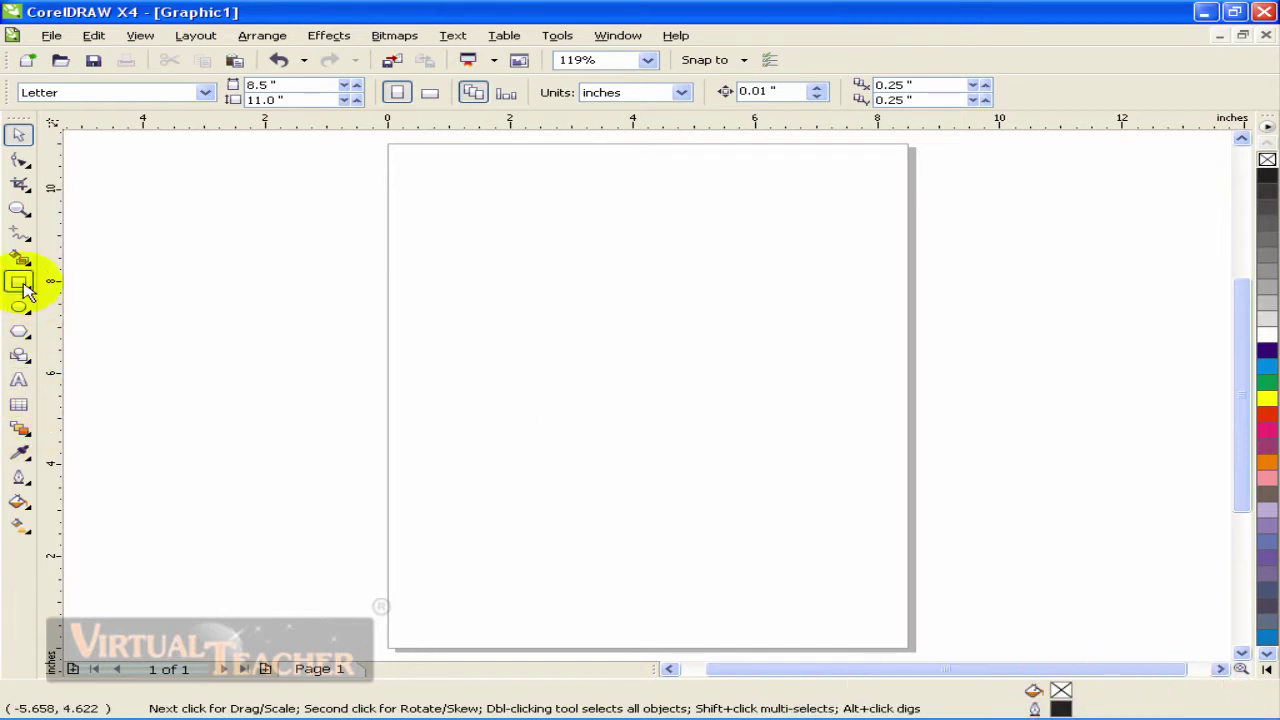
left_click(26, 442)
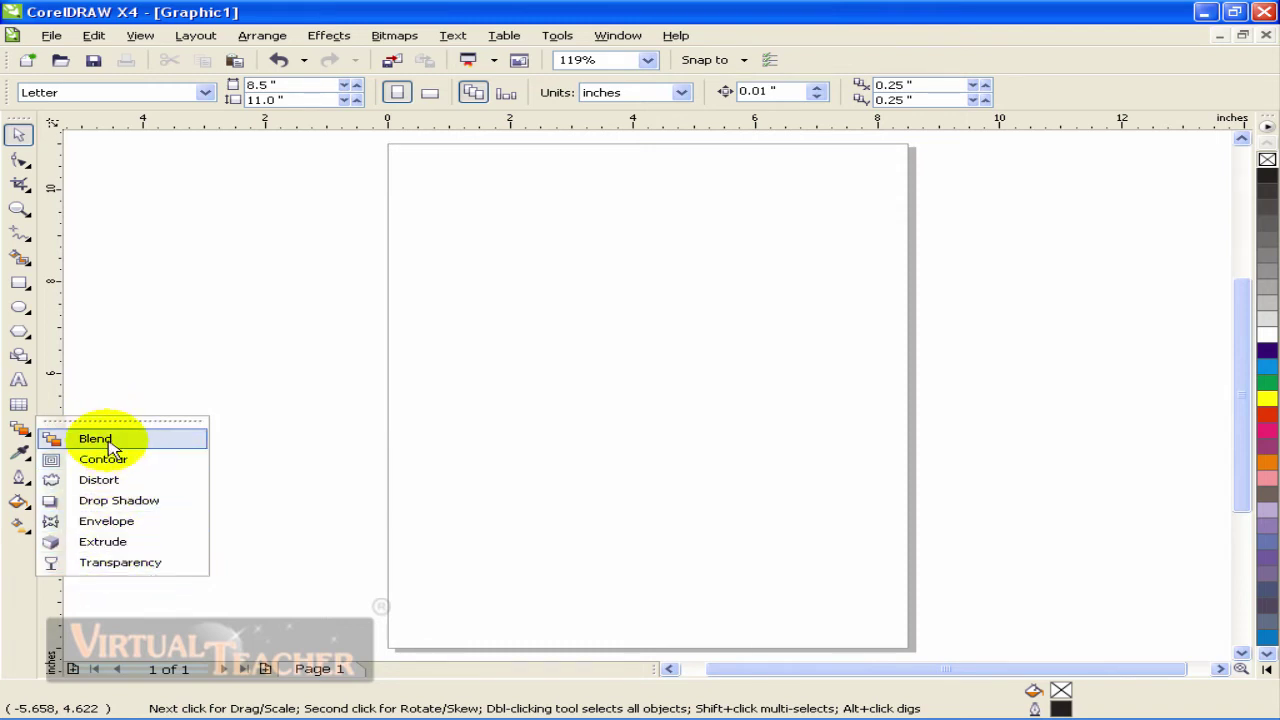
left_click(28, 436)
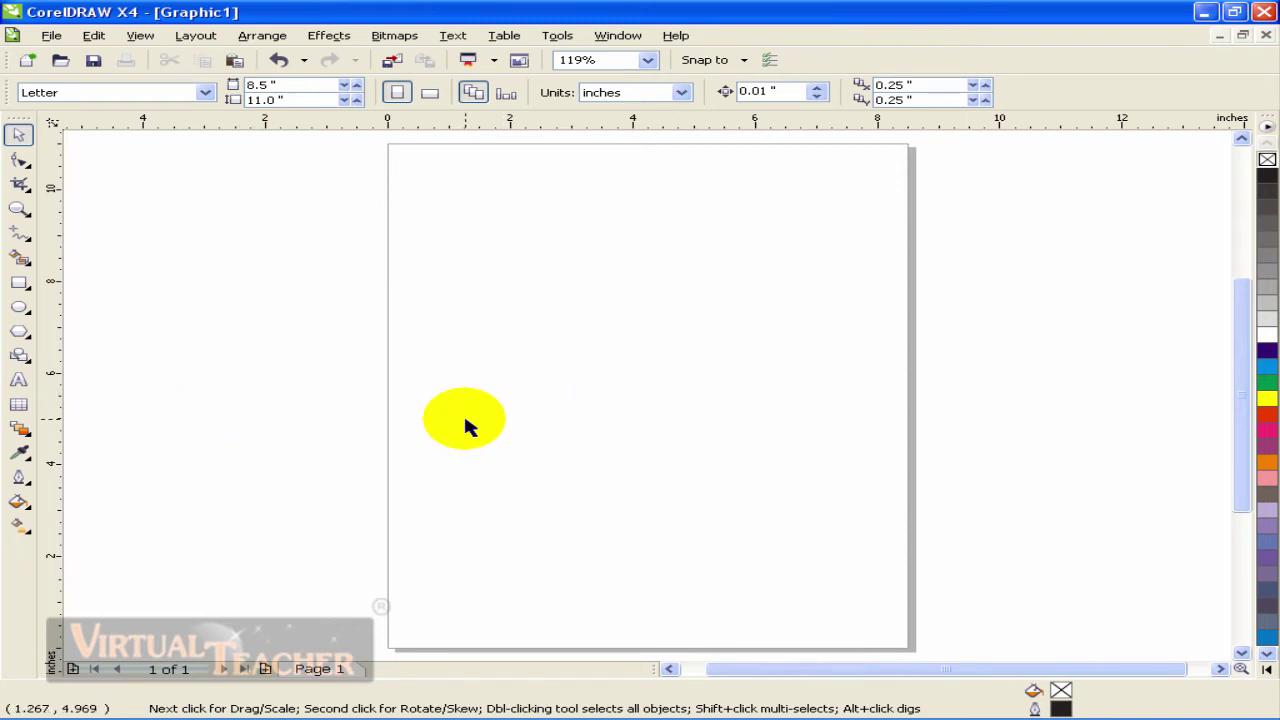
left_click_drag(392, 433, 597, 360)
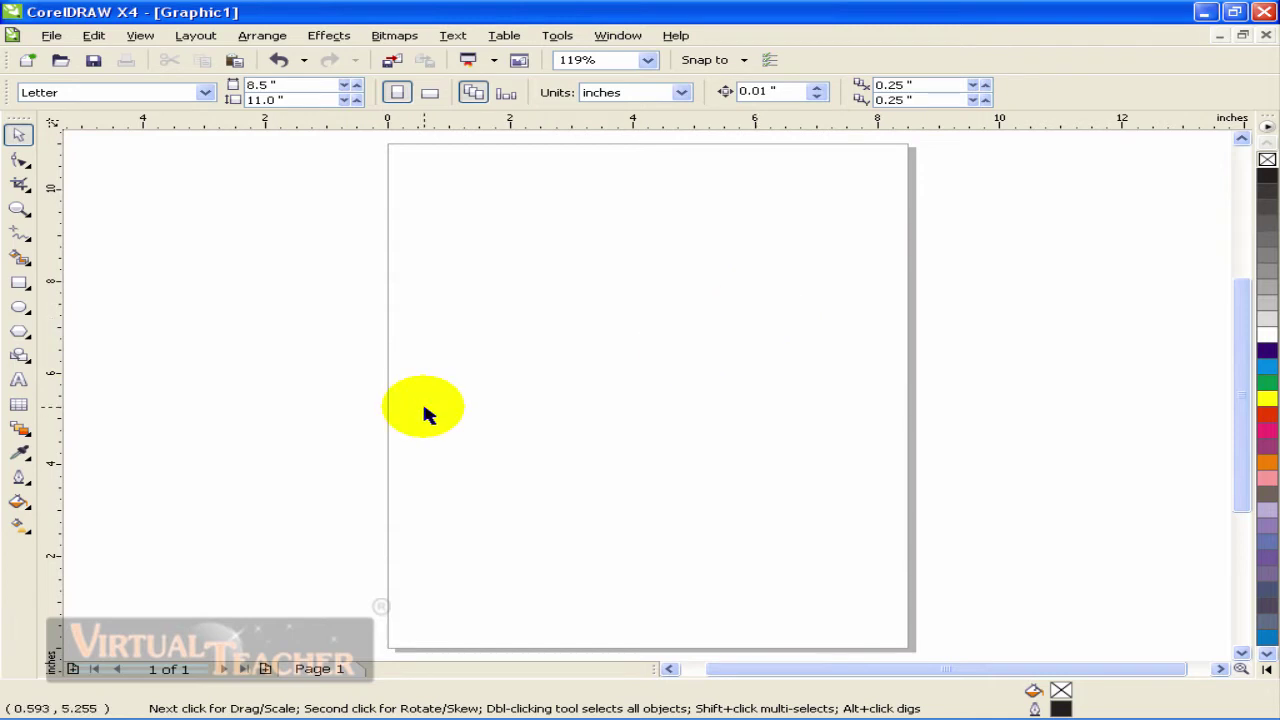
- Draw an ellipse about 1.9 × 2.3 inches near the page's left edge and fill it with yellow
left_click(21, 308)
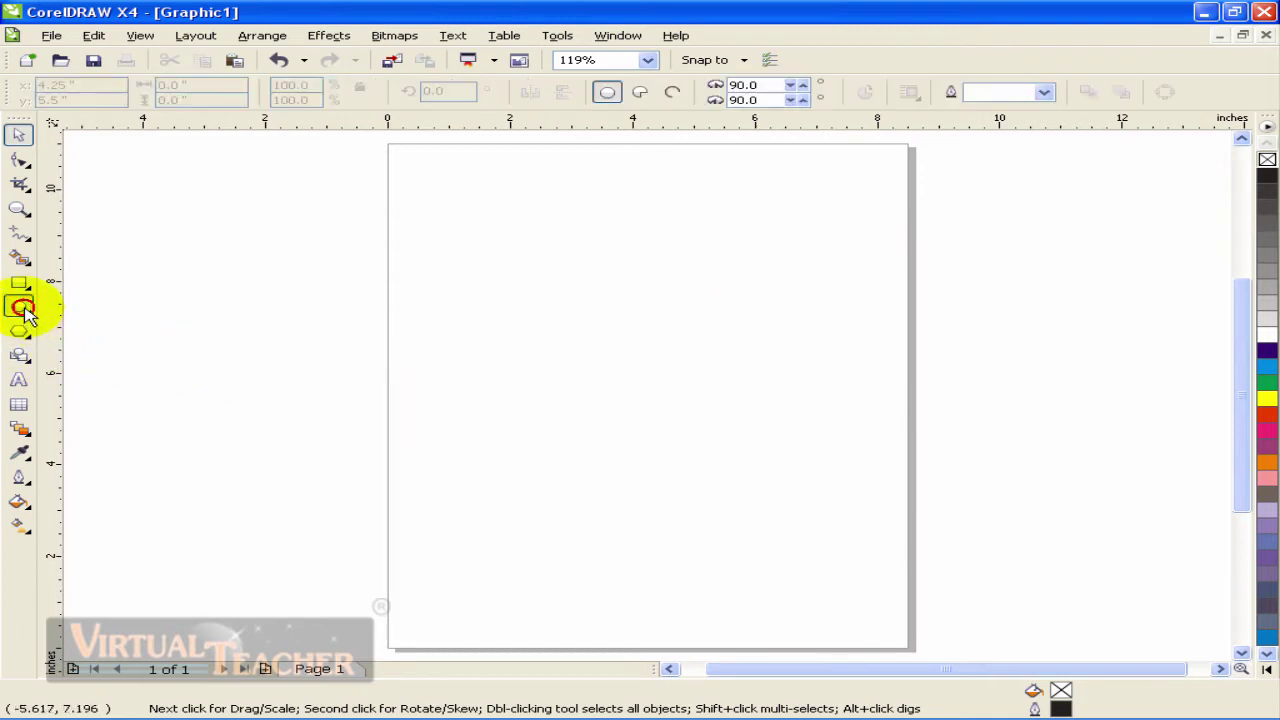
left_click_drag(408, 336, 527, 442)
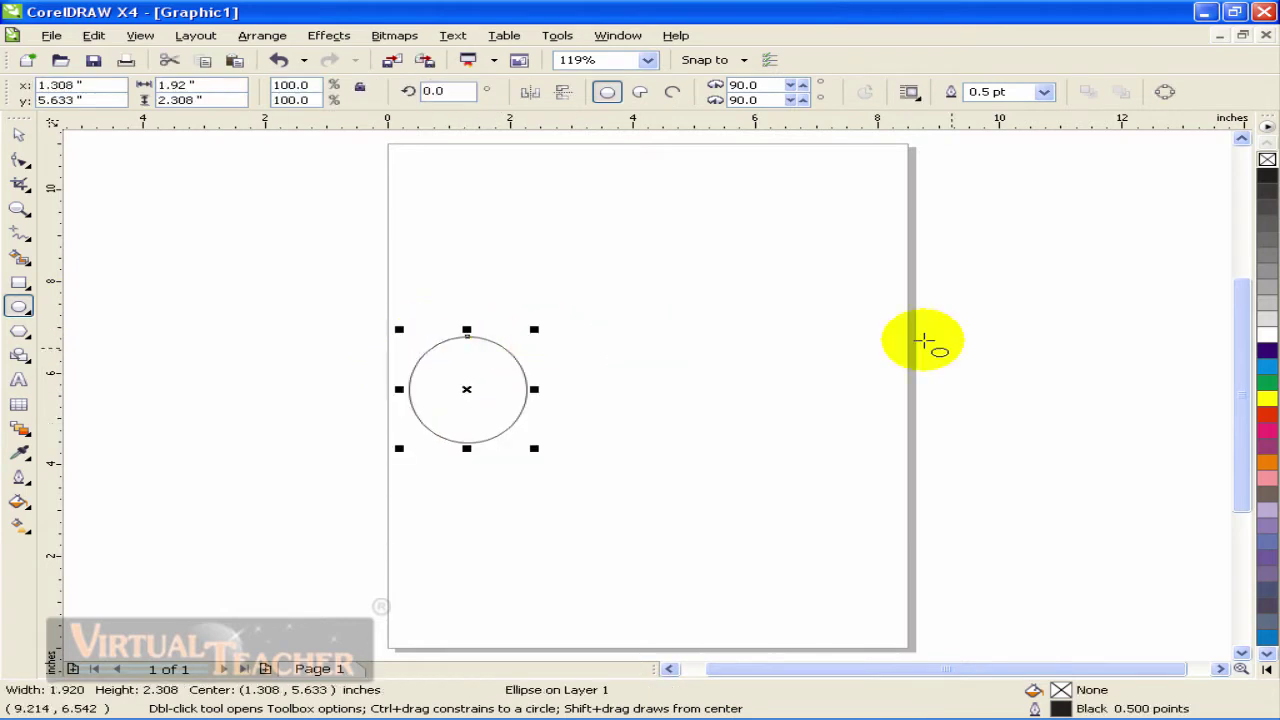
left_click(1266, 400)
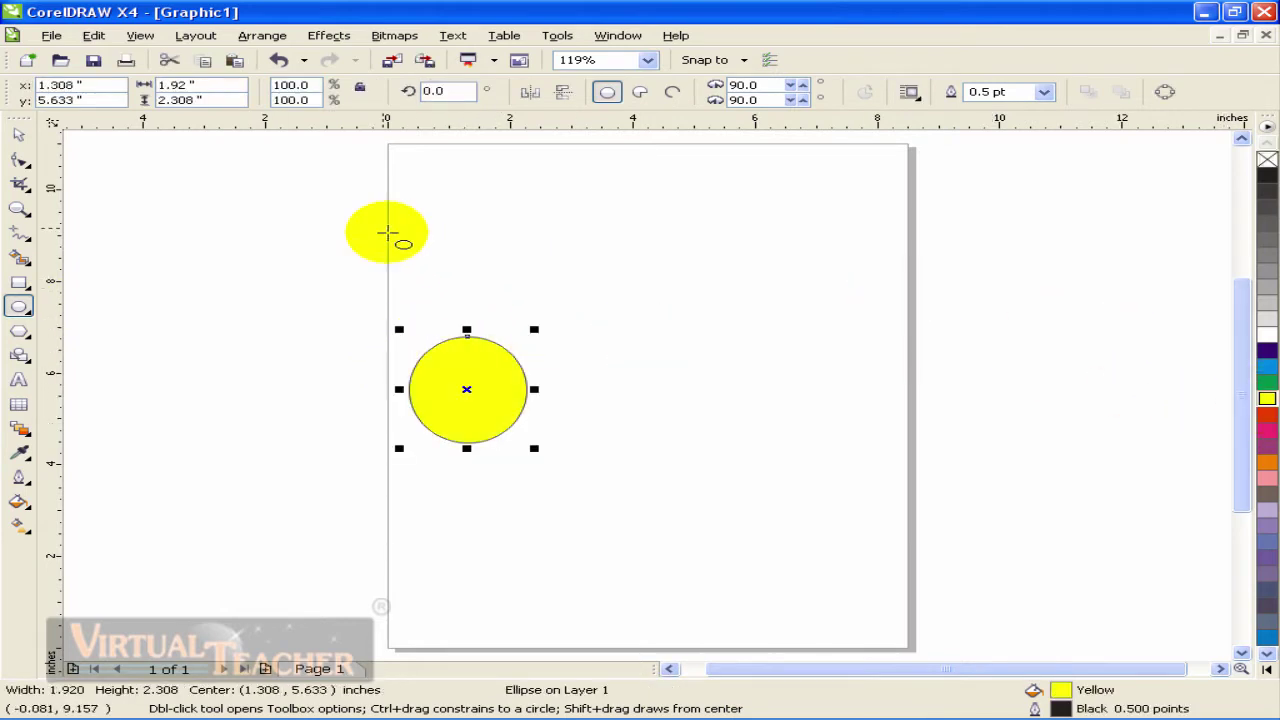
key("space")
- Draw a star about 2.2 × 2.6 inches near the page's right edge and set its number of points to 10
left_click(33, 293)
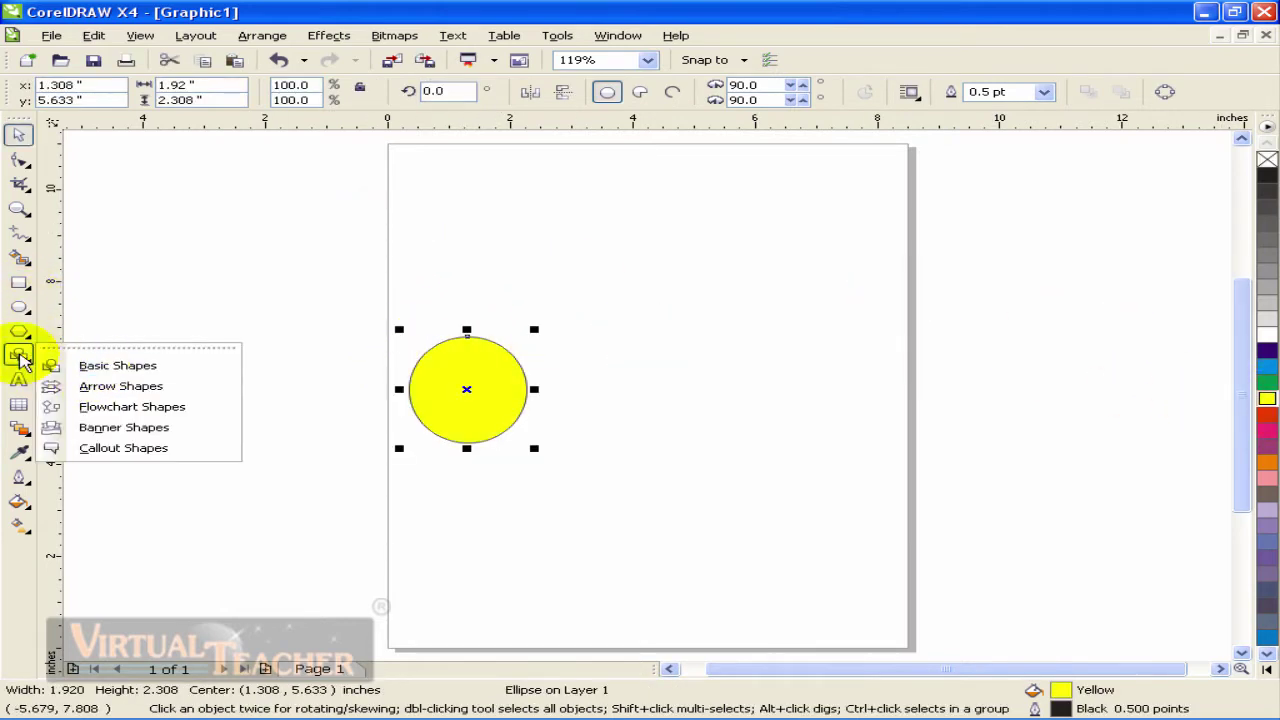
mouse_move(20, 330)
left_click(90, 362)
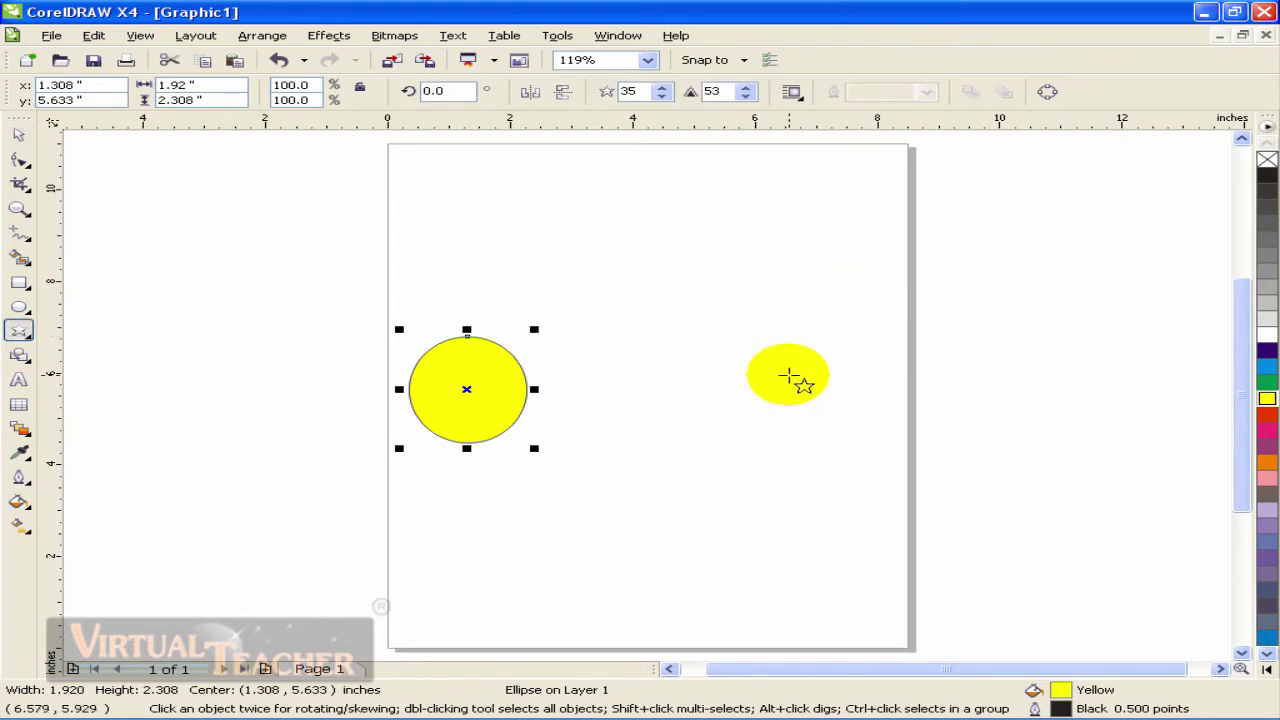
left_click_drag(743, 343, 887, 470)
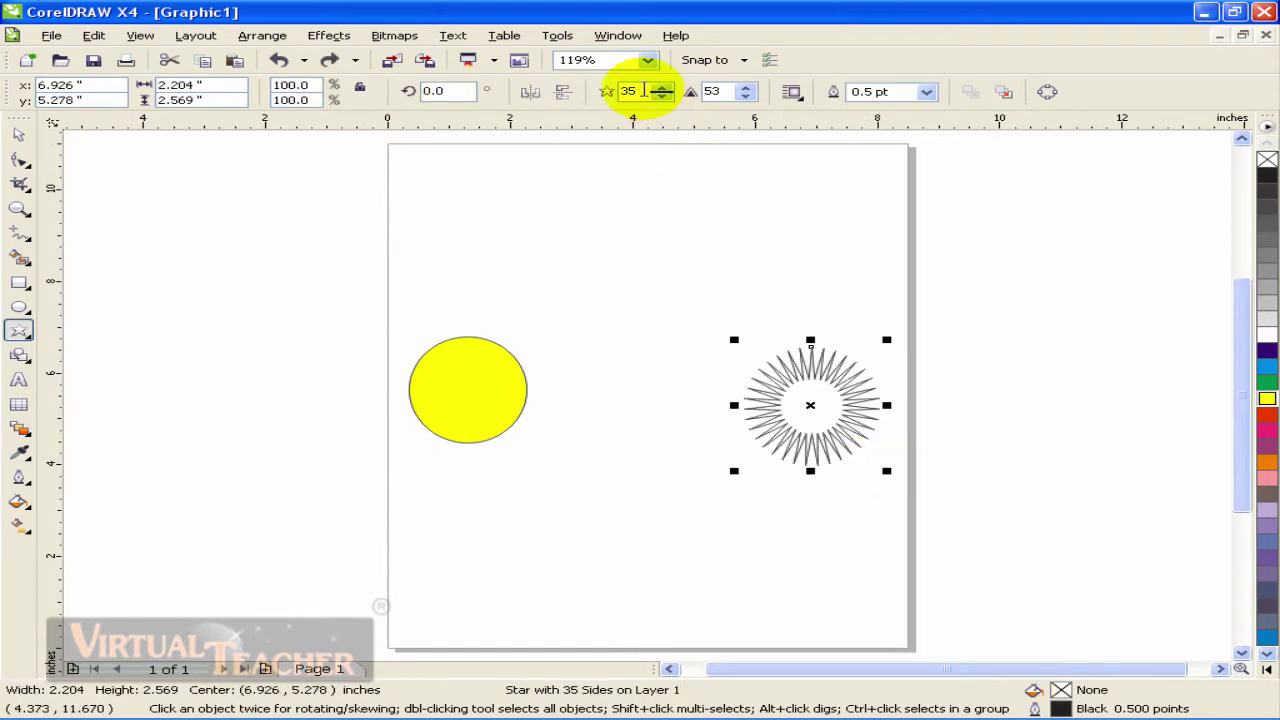
left_click_drag(643, 90, 563, 91)
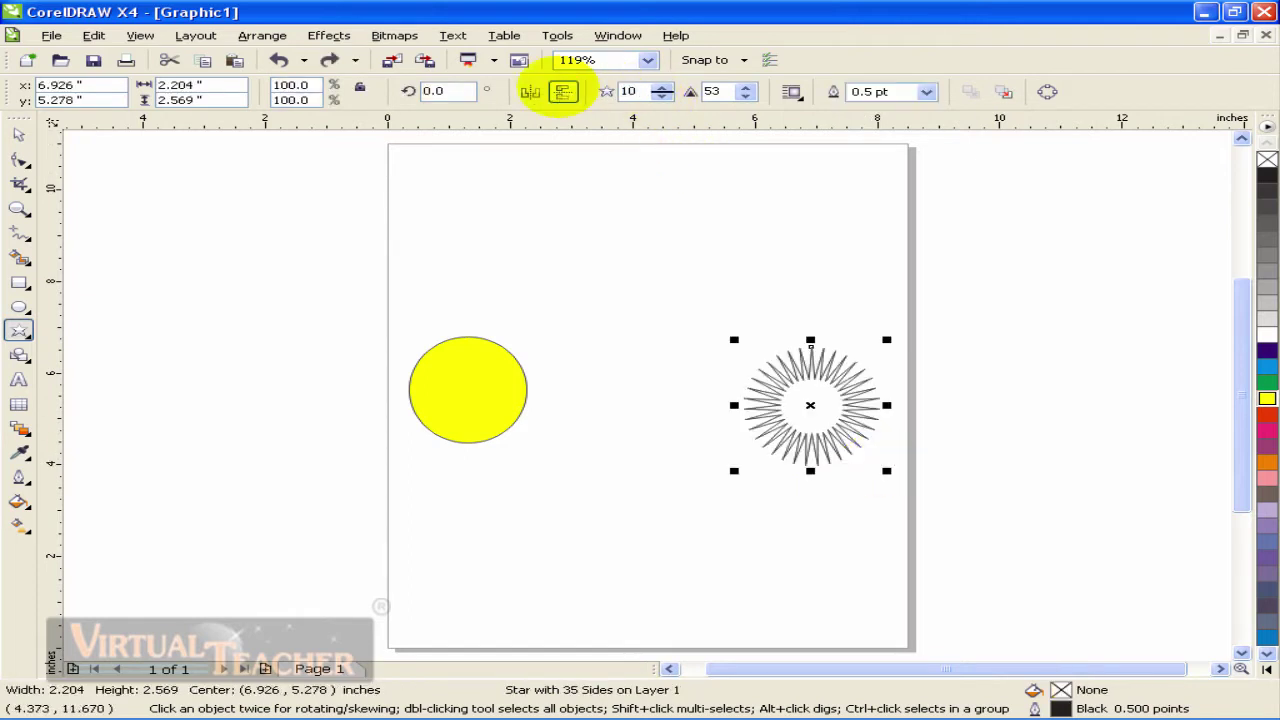
key("Return")
- Align the centers of the star and the yellow ellipse horizontally
left_click(19, 137)
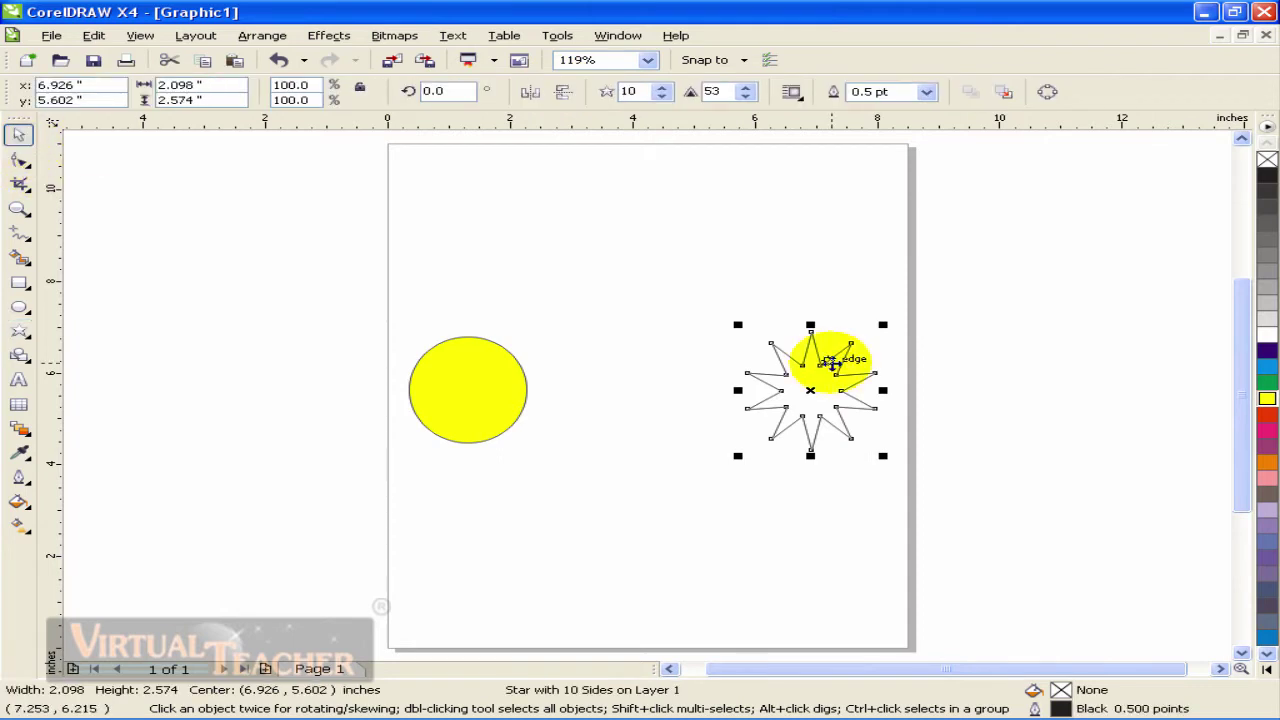
left_click(462, 404, "shift")
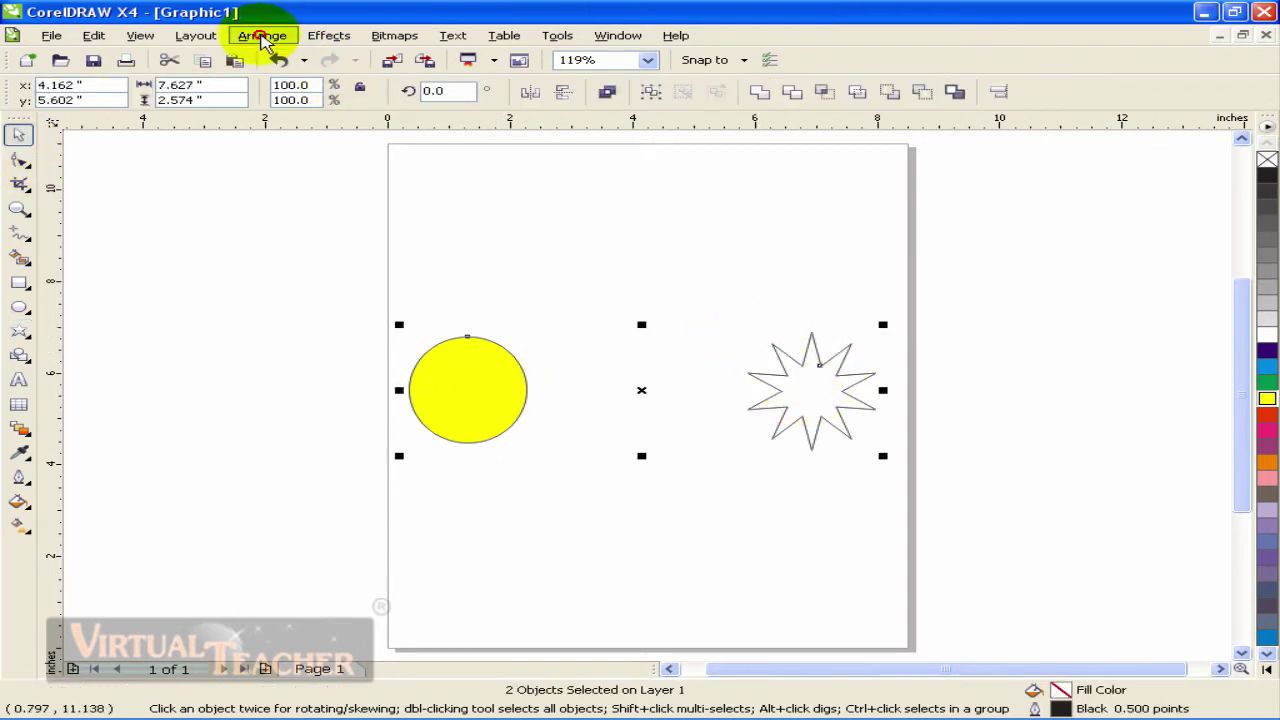
left_click(262, 36)
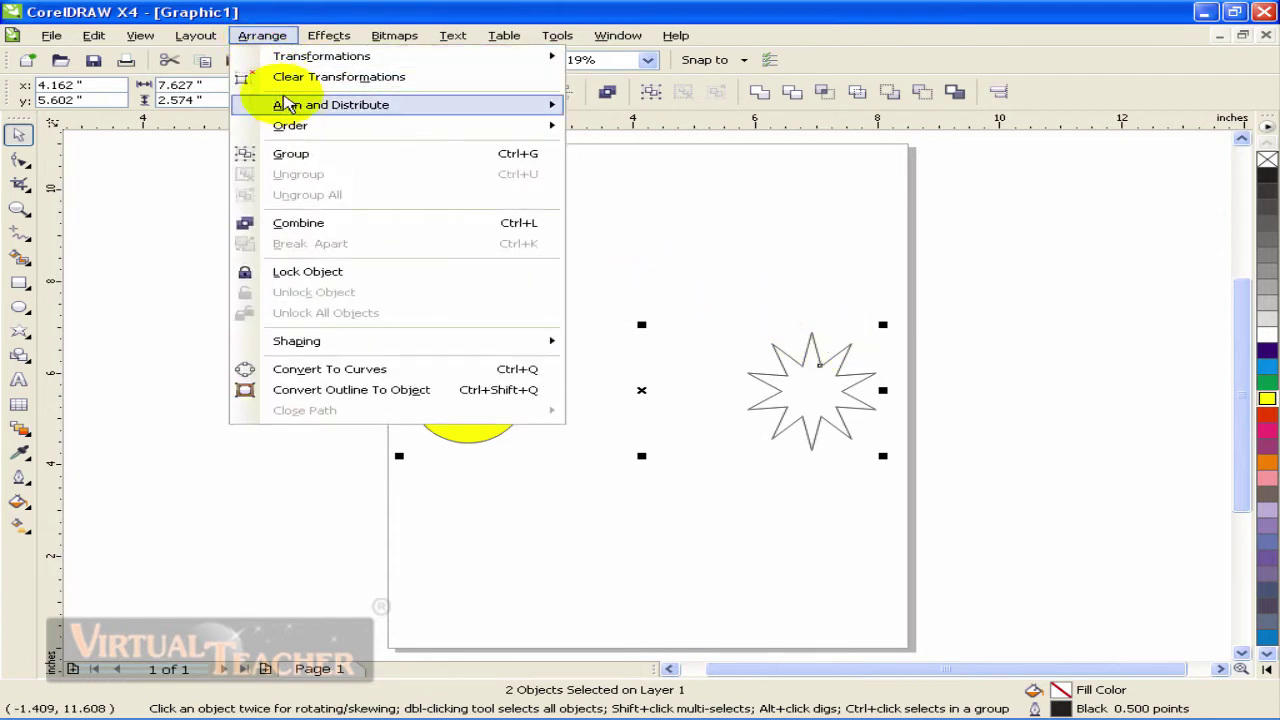
mouse_move(280, 104)
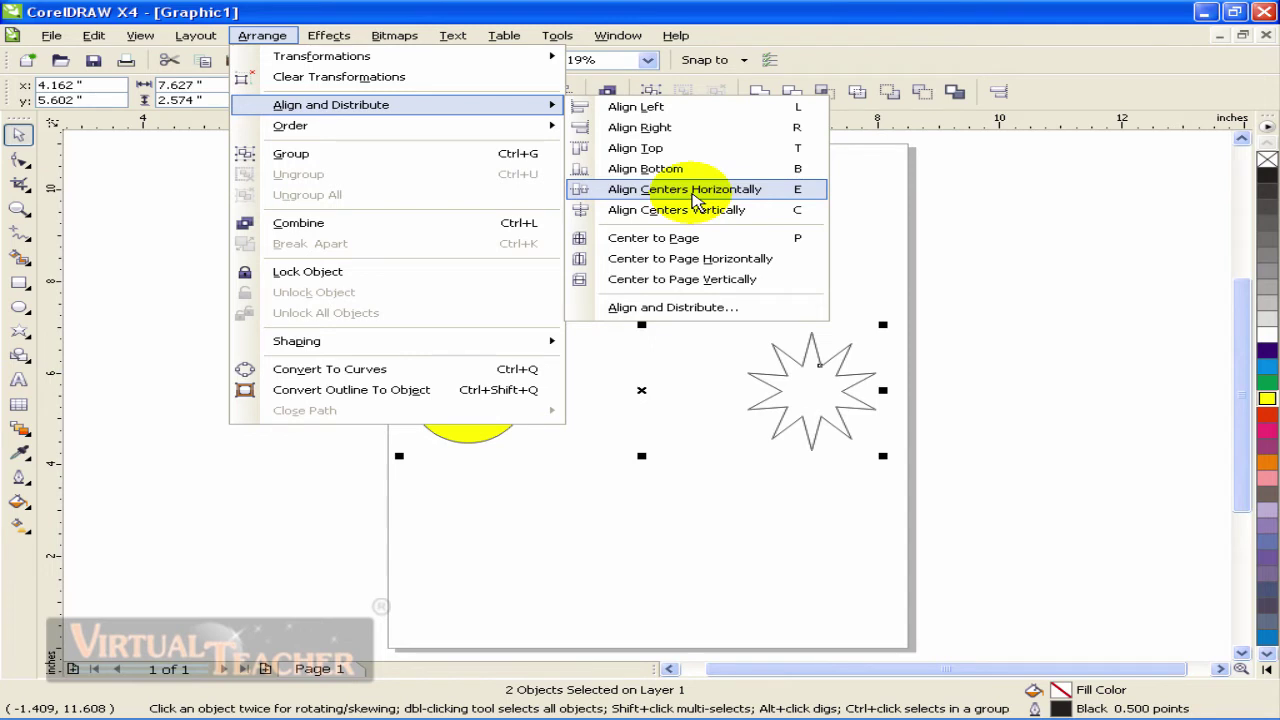
left_click(697, 189)
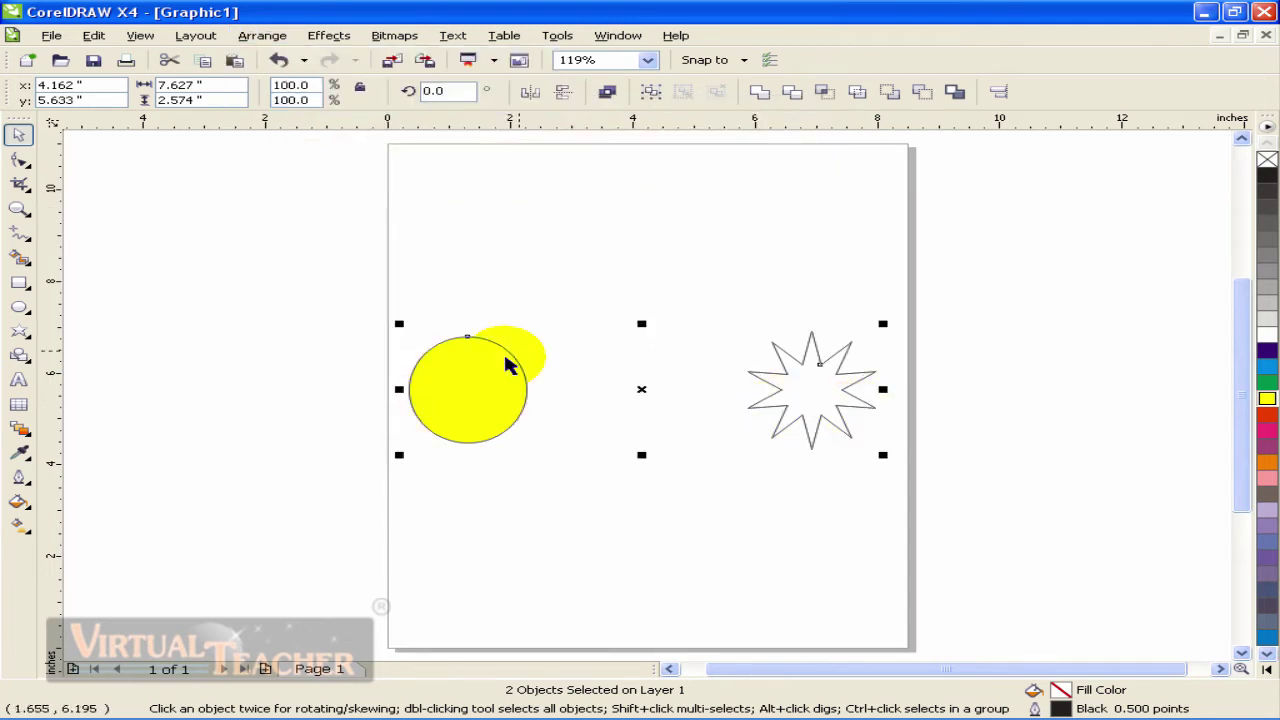
left_click(634, 257)
- Reshape the star by pulling its inner nodes outward to a sharpness of about 28, and fill it with red
left_click(833, 385)
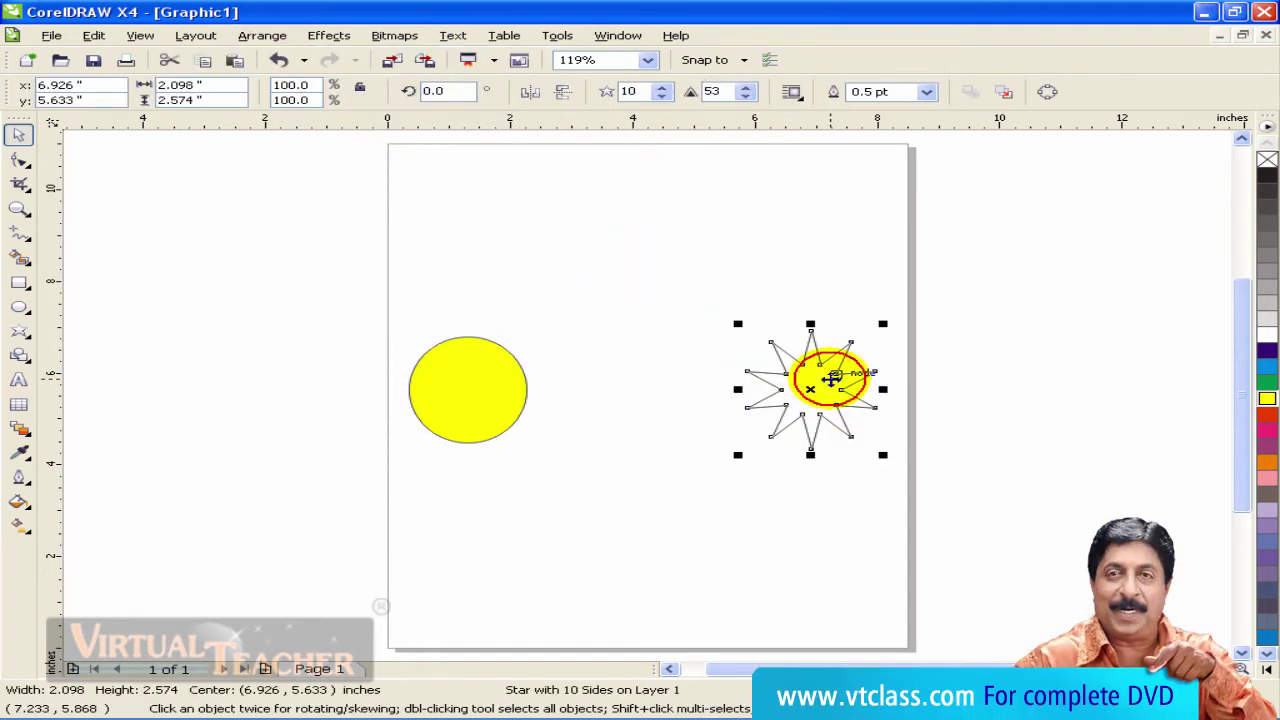
left_click(18, 163)
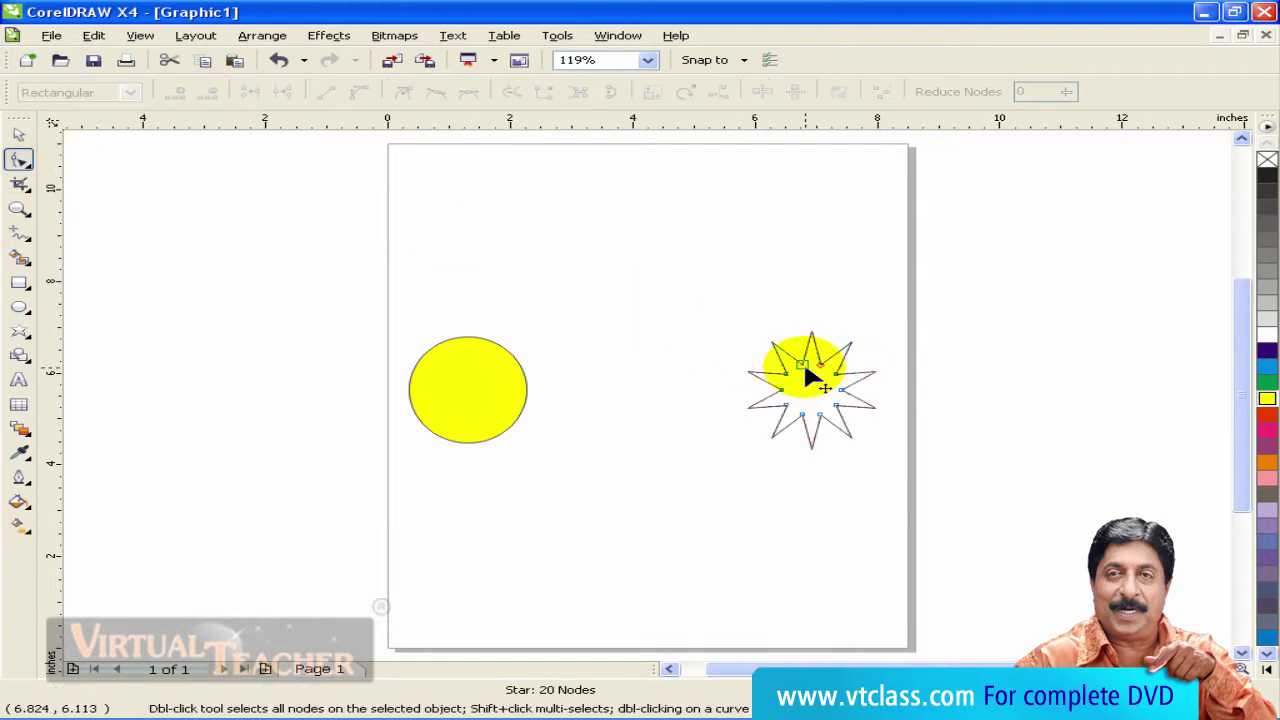
left_click_drag(821, 378, 844, 356)
left_click(18, 134)
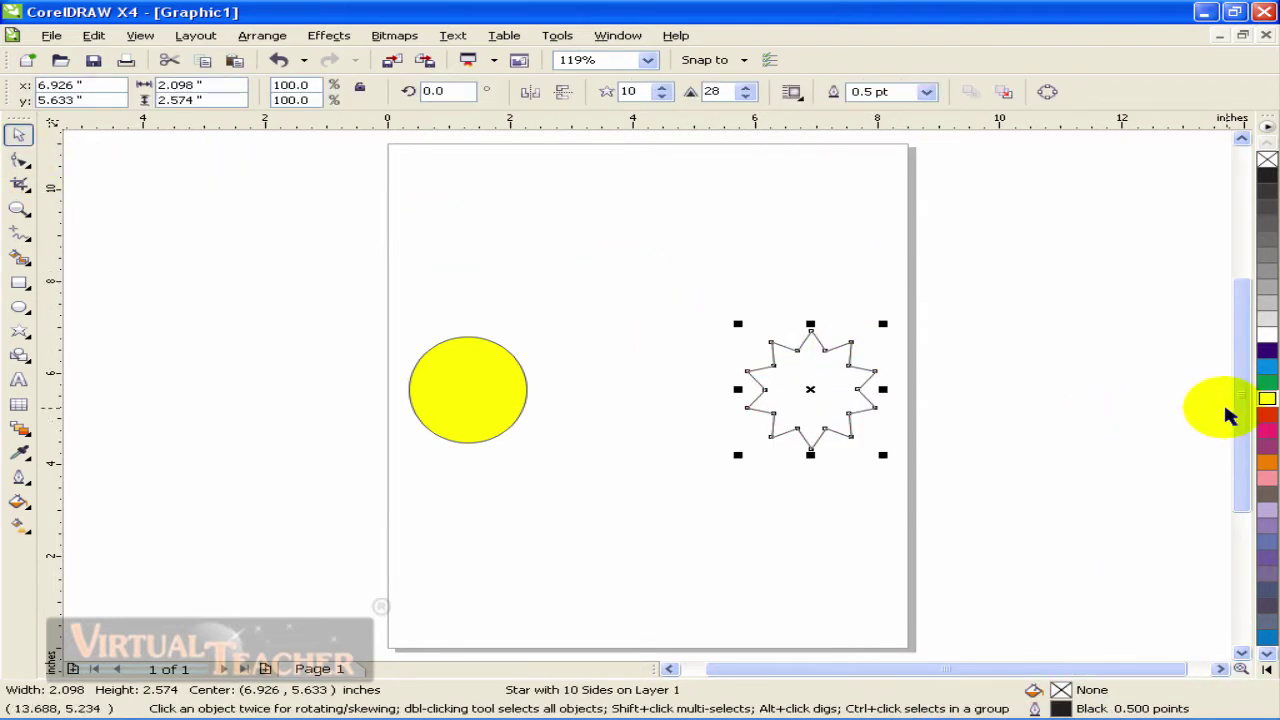
left_click(1267, 415)
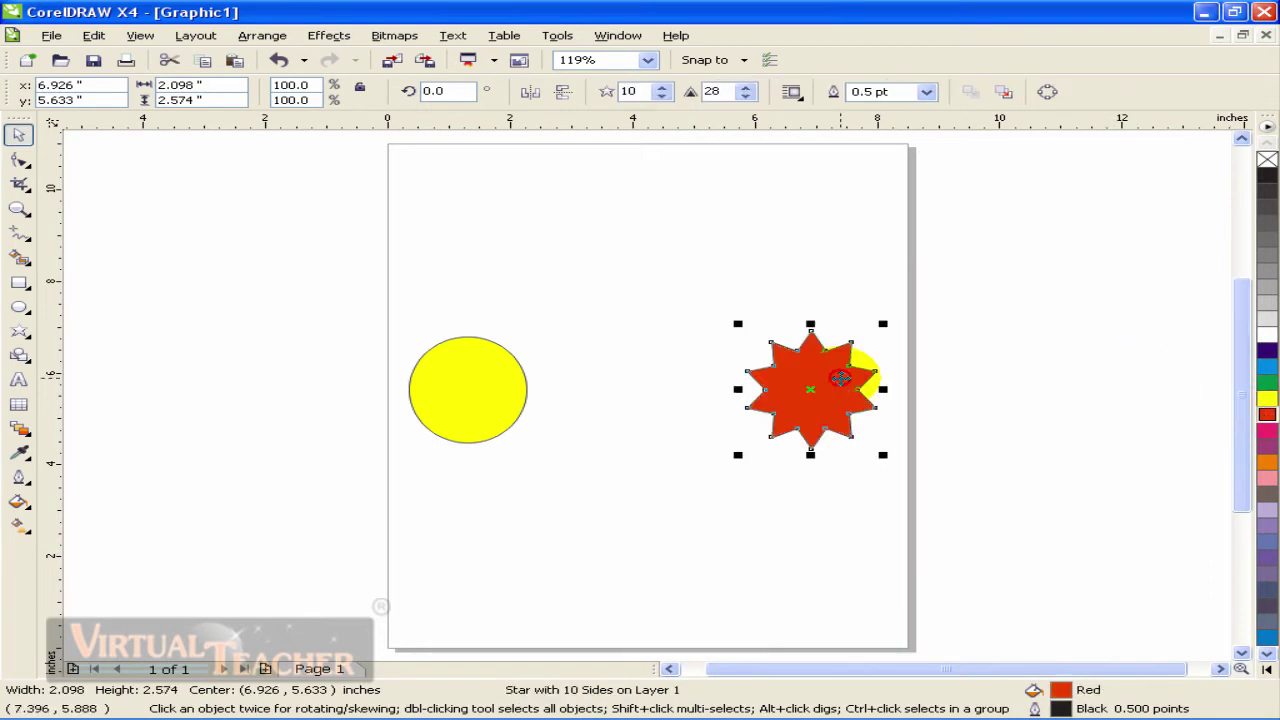
left_click(669, 349)
left_click(503, 372)
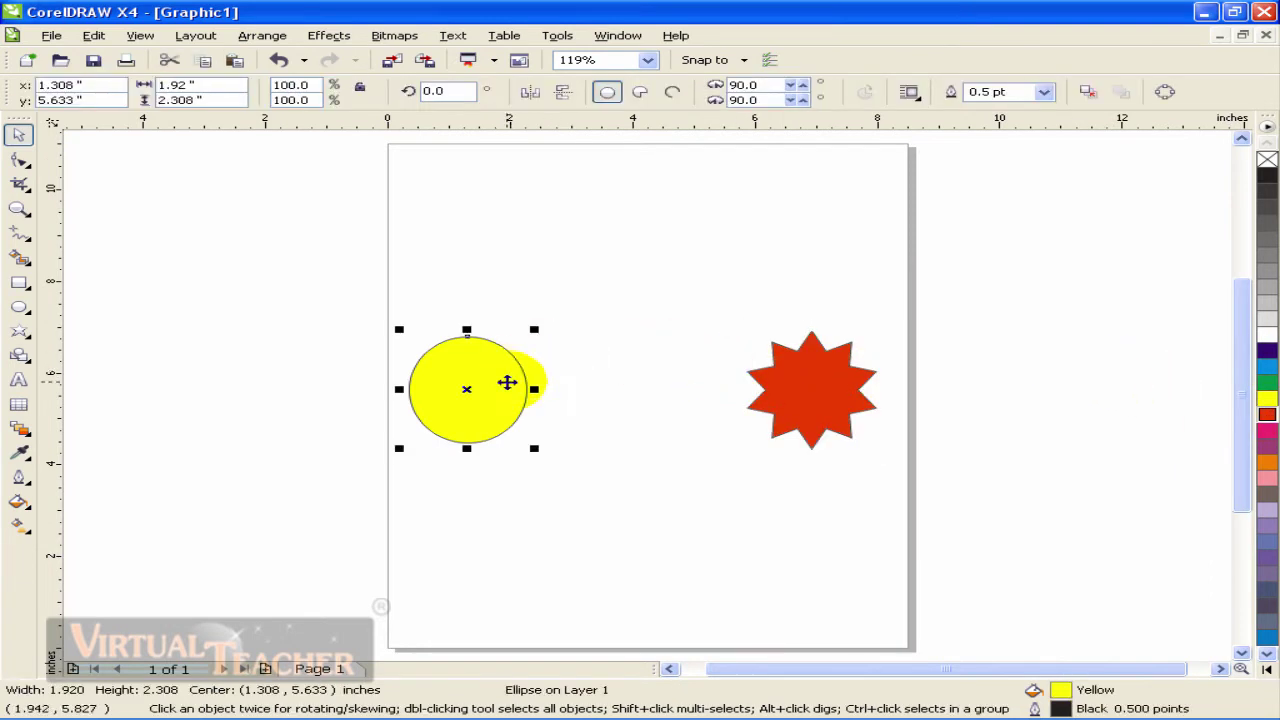
key("Escape")
left_click(793, 380)
left_click(434, 372)
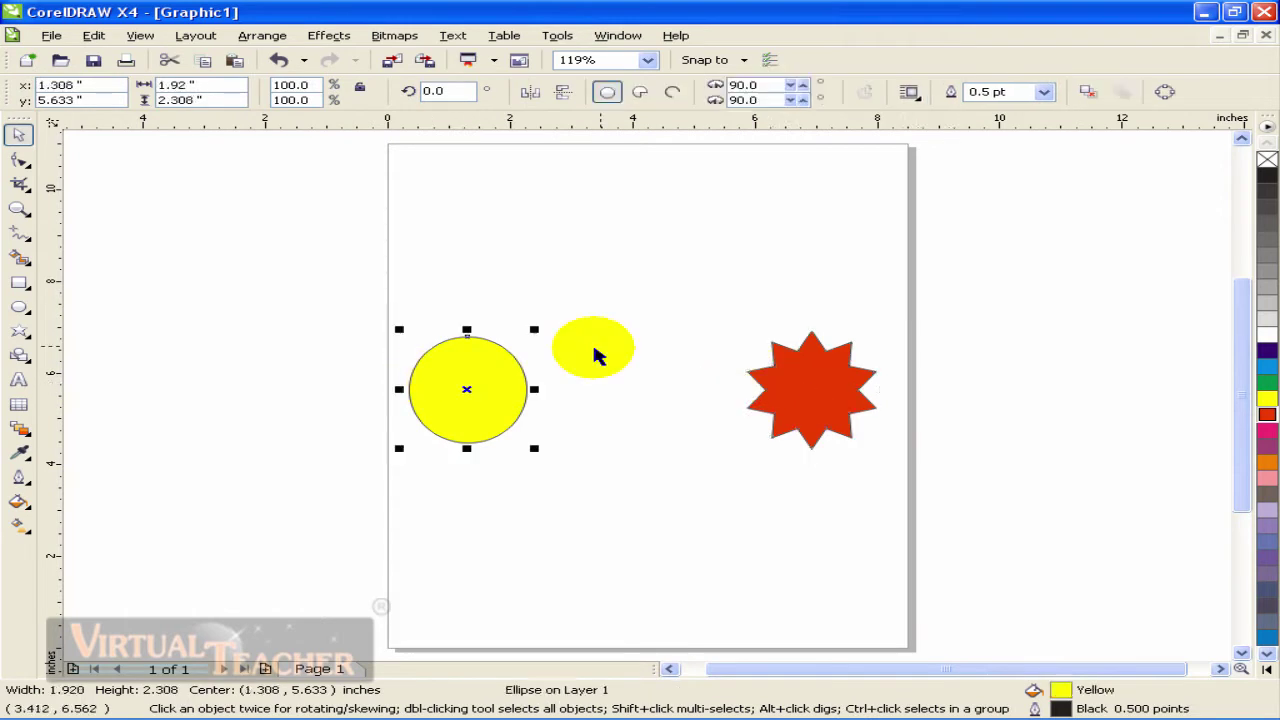
left_click(598, 348)
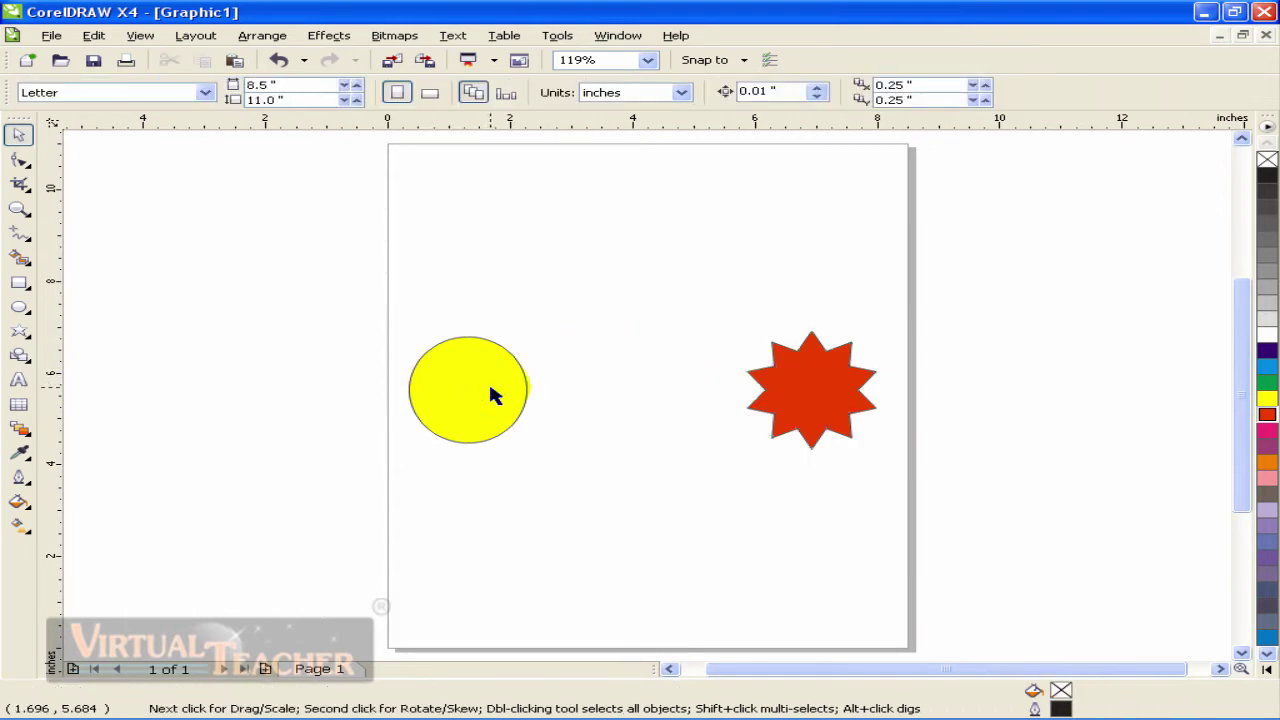
left_click(820, 386)
left_click(480, 389)
left_click(846, 390)
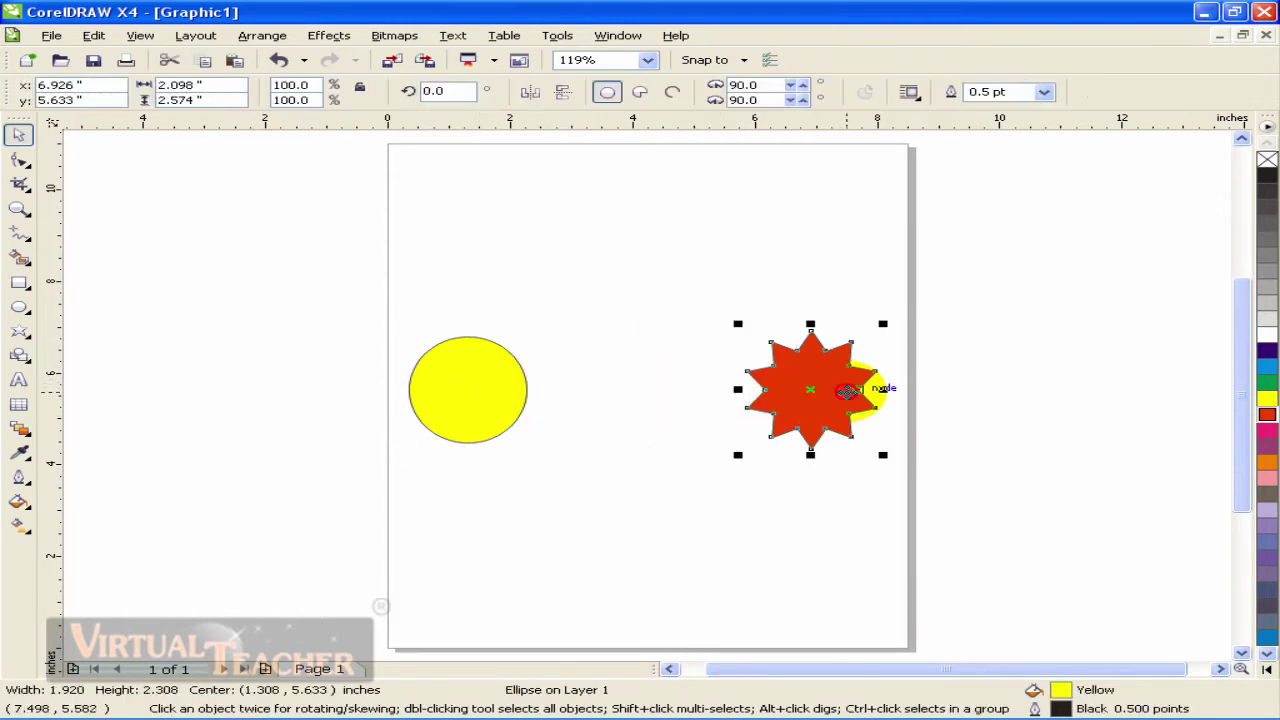
left_click(643, 390)
left_click(817, 392)
left_click(488, 389)
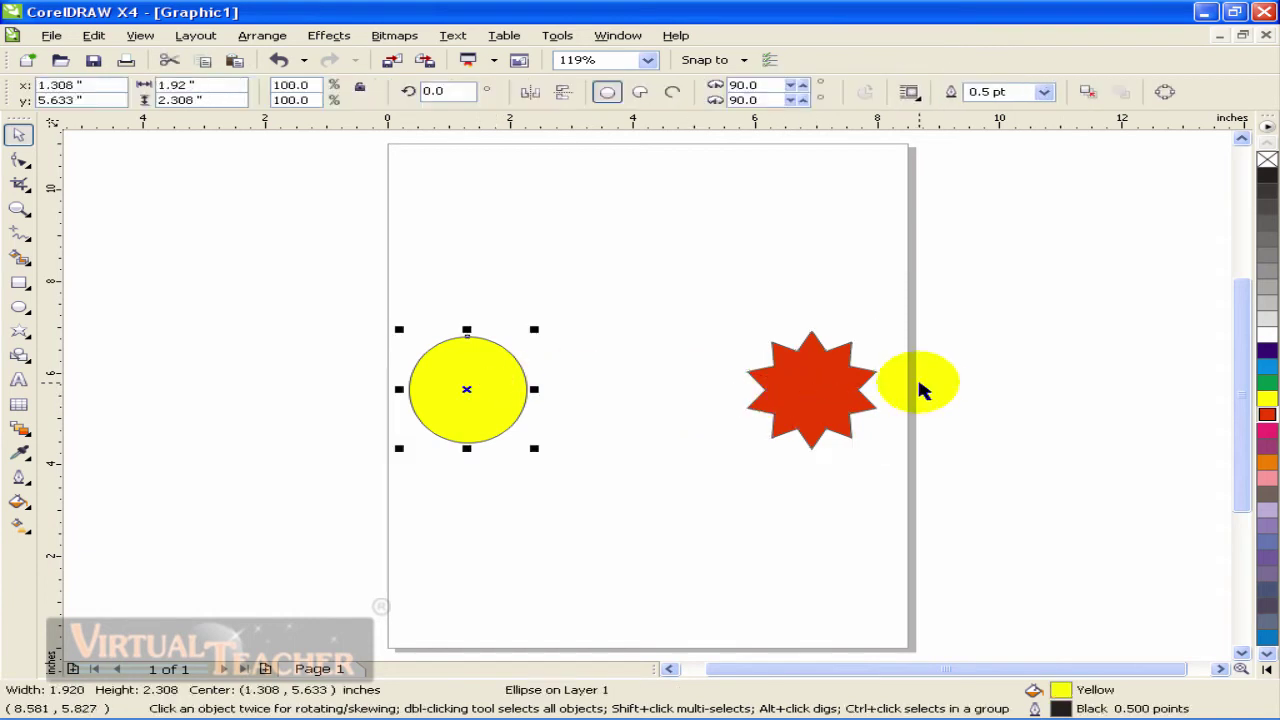
left_click(782, 391)
left_click_drag(783, 397, 539, 379)
left_click(590, 360)
- Blend the yellow ellipse in a straight line to the red star with the Blend tool
left_click(455, 391)
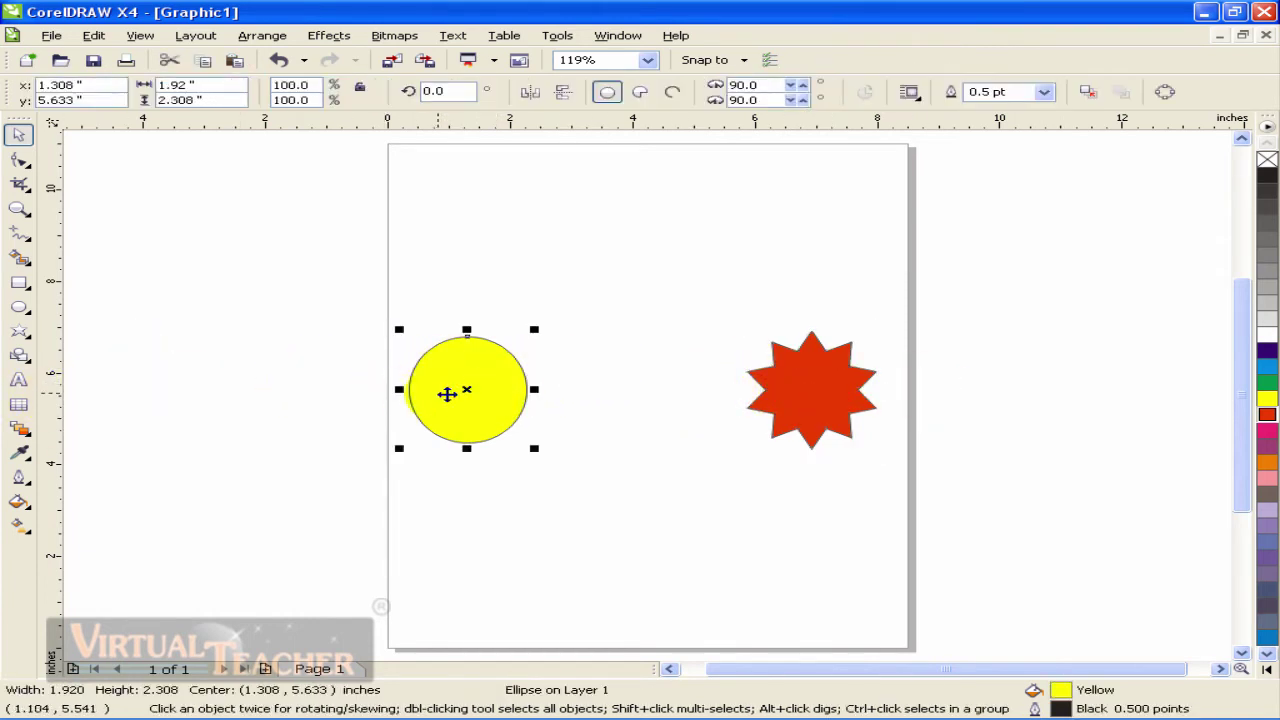
left_click(20, 428)
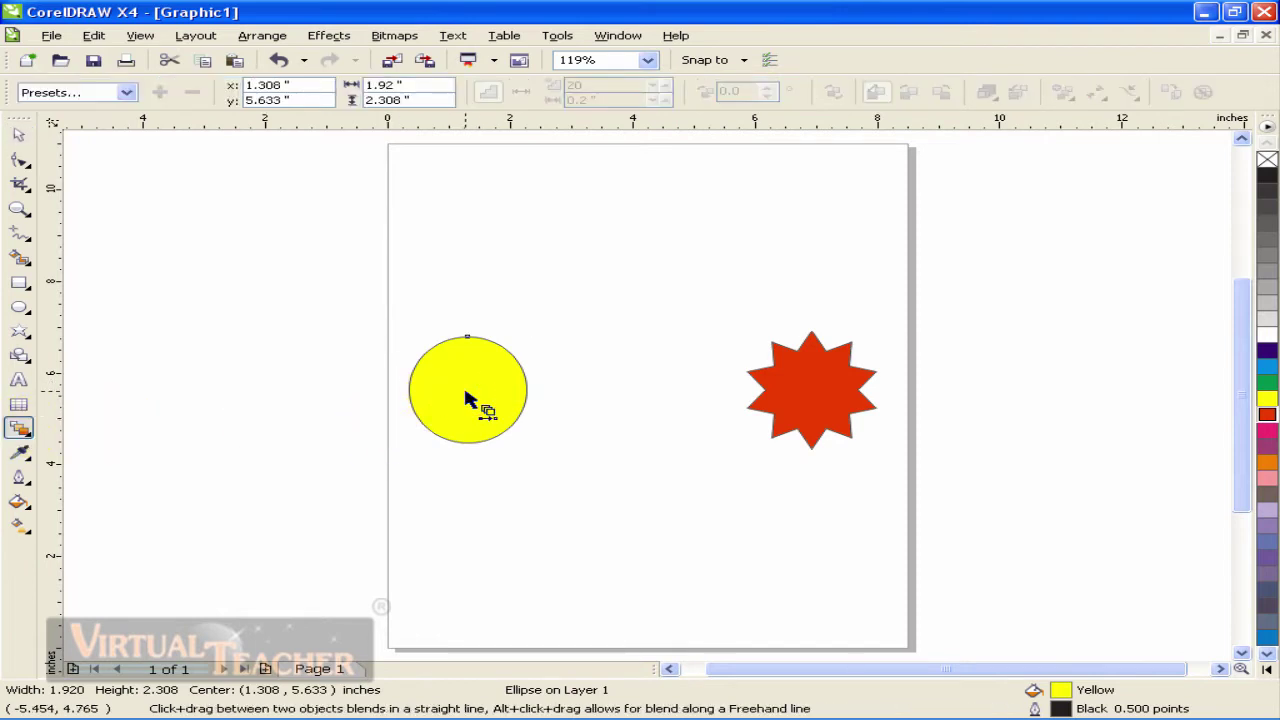
left_click_drag(465, 391, 530, 392)
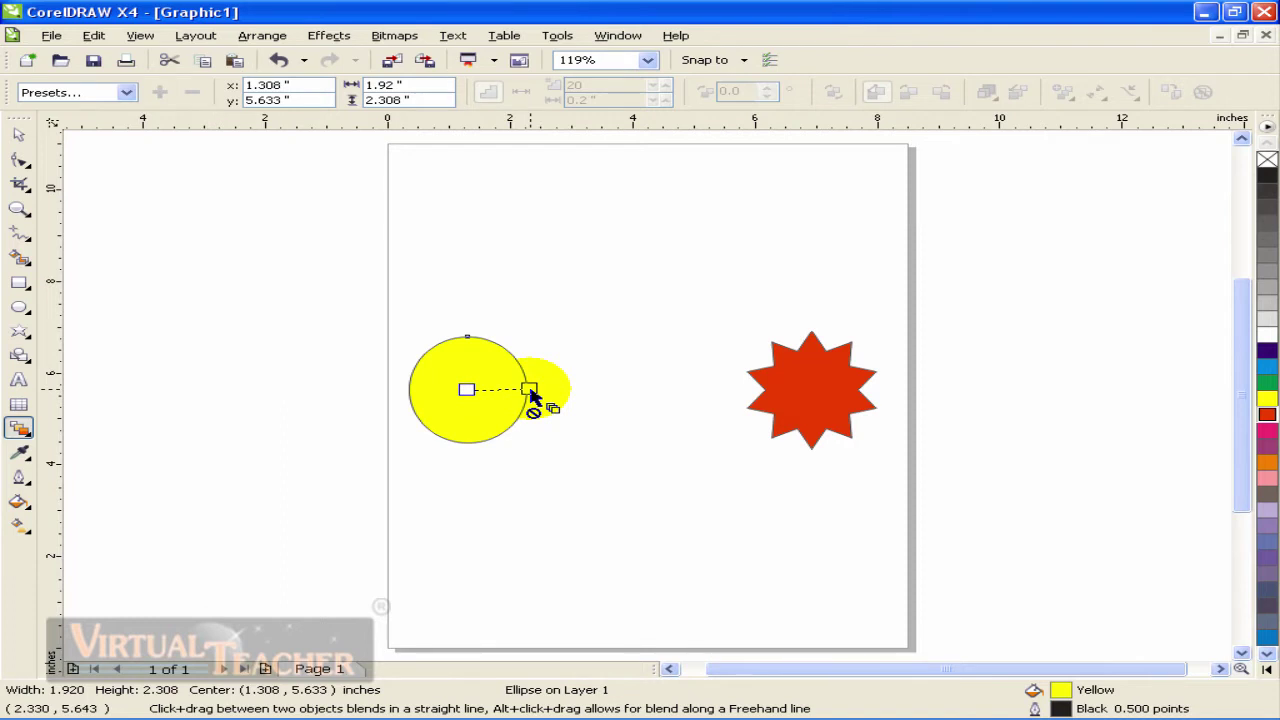
left_click_drag(530, 392, 778, 397)
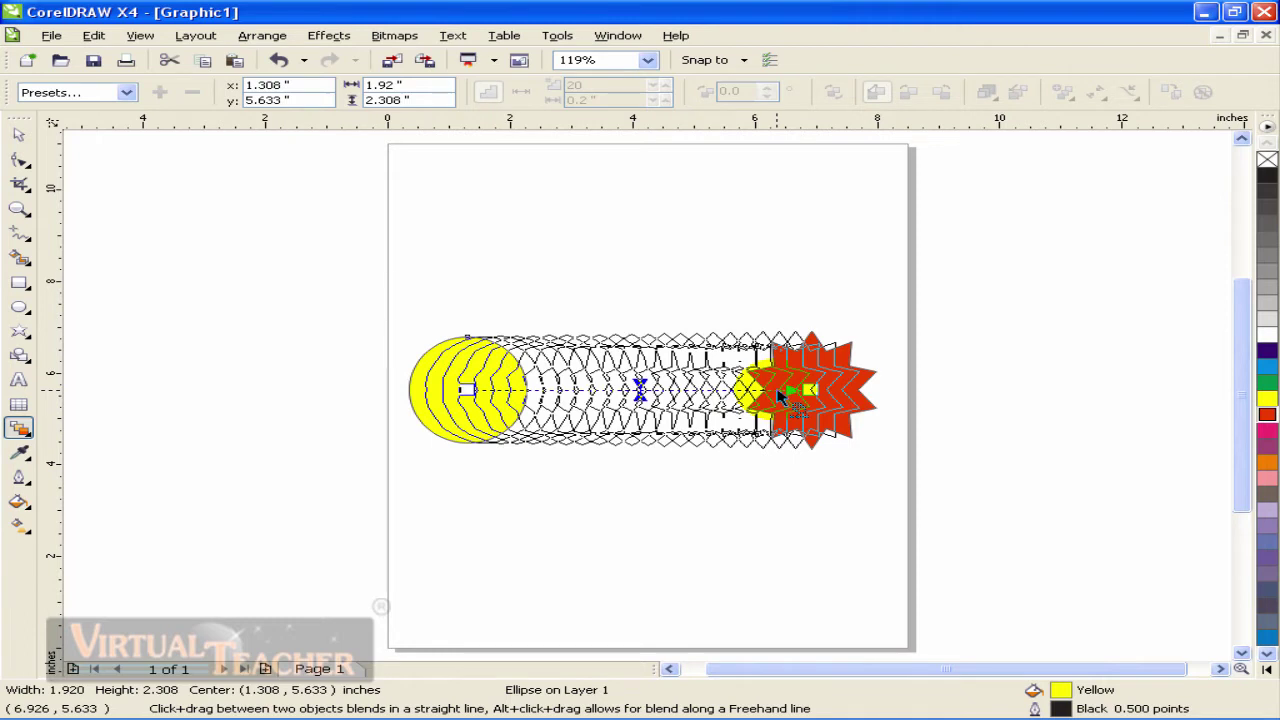
key("space")
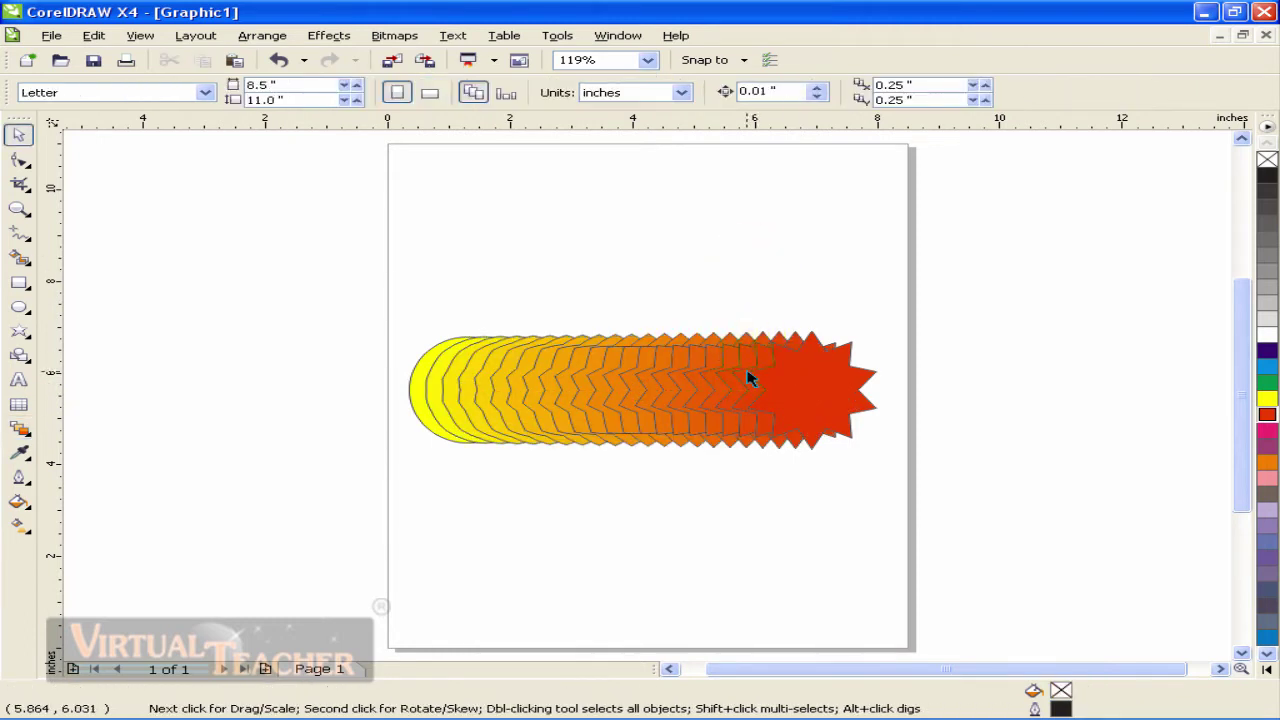
- Shift the whole blend slightly upward, and move only its star end up and inward to about X 4.9, Y 7.7 inches
left_click_drag(749, 374, 704, 367)
left_click(704, 272)
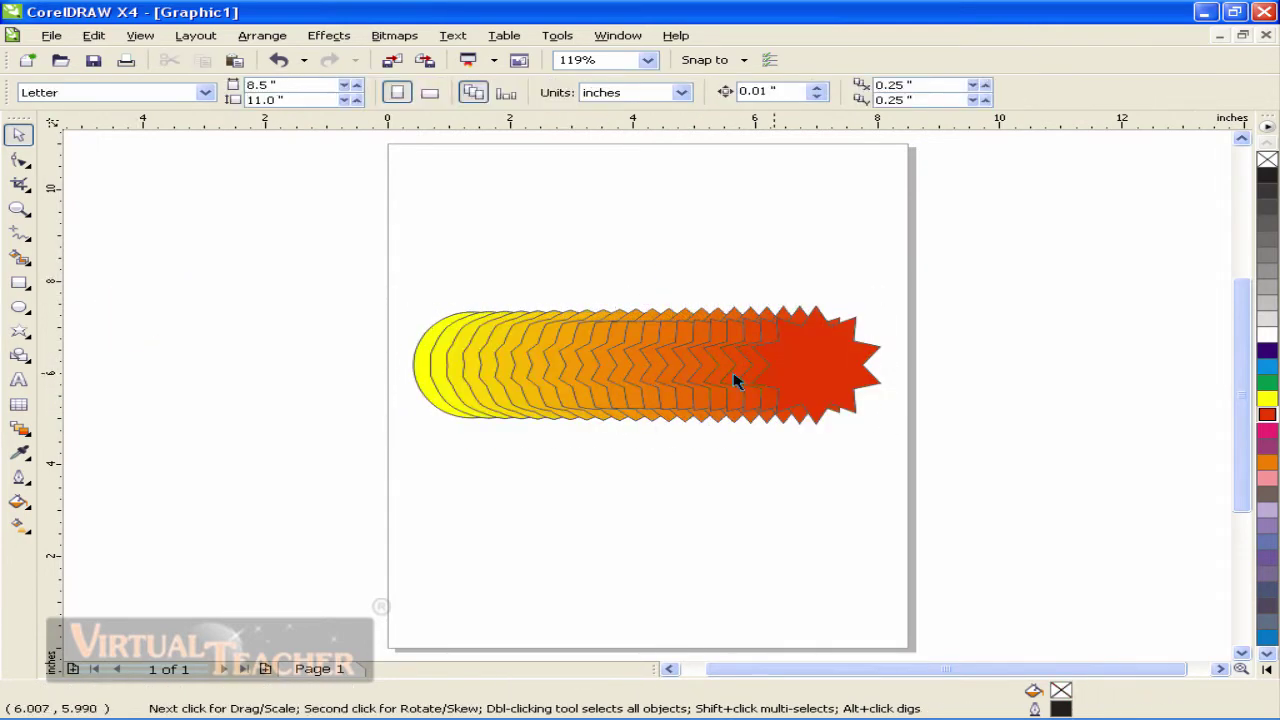
left_click(790, 374)
left_click_drag(790, 374, 688, 257)
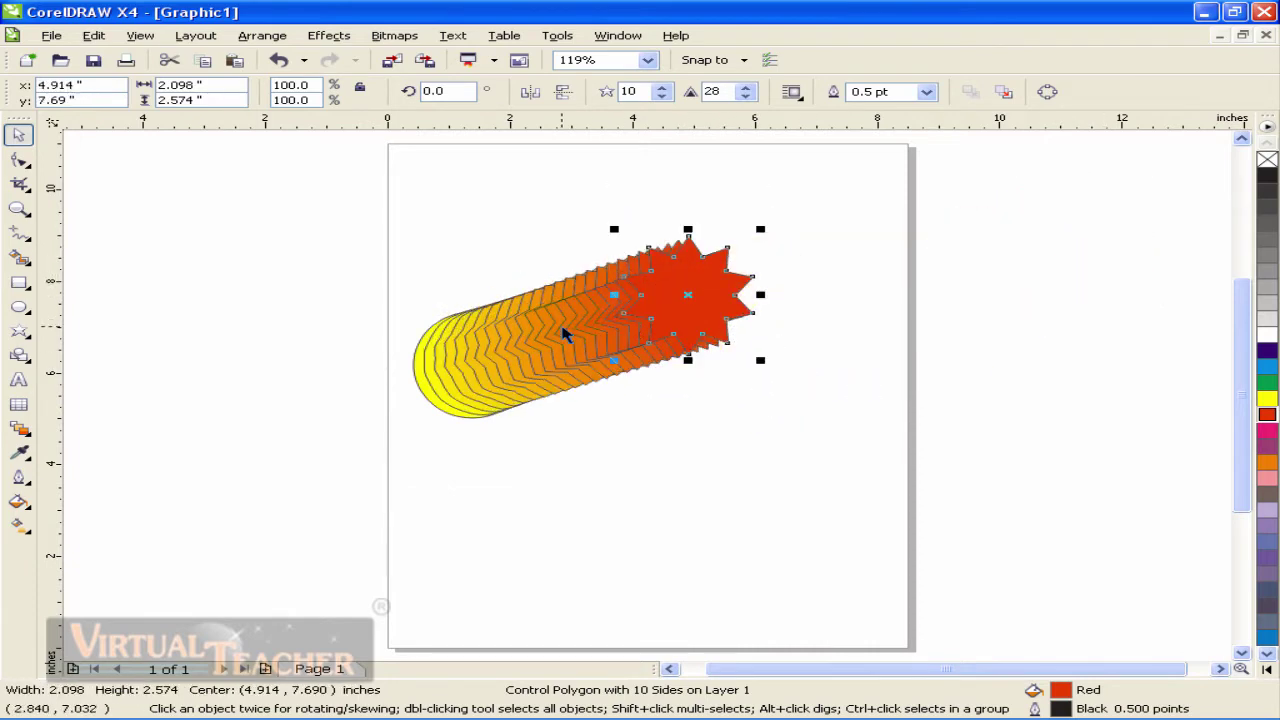
- Remove the outline from the star at the end of the blend
scroll(650, 403, "up", 2)
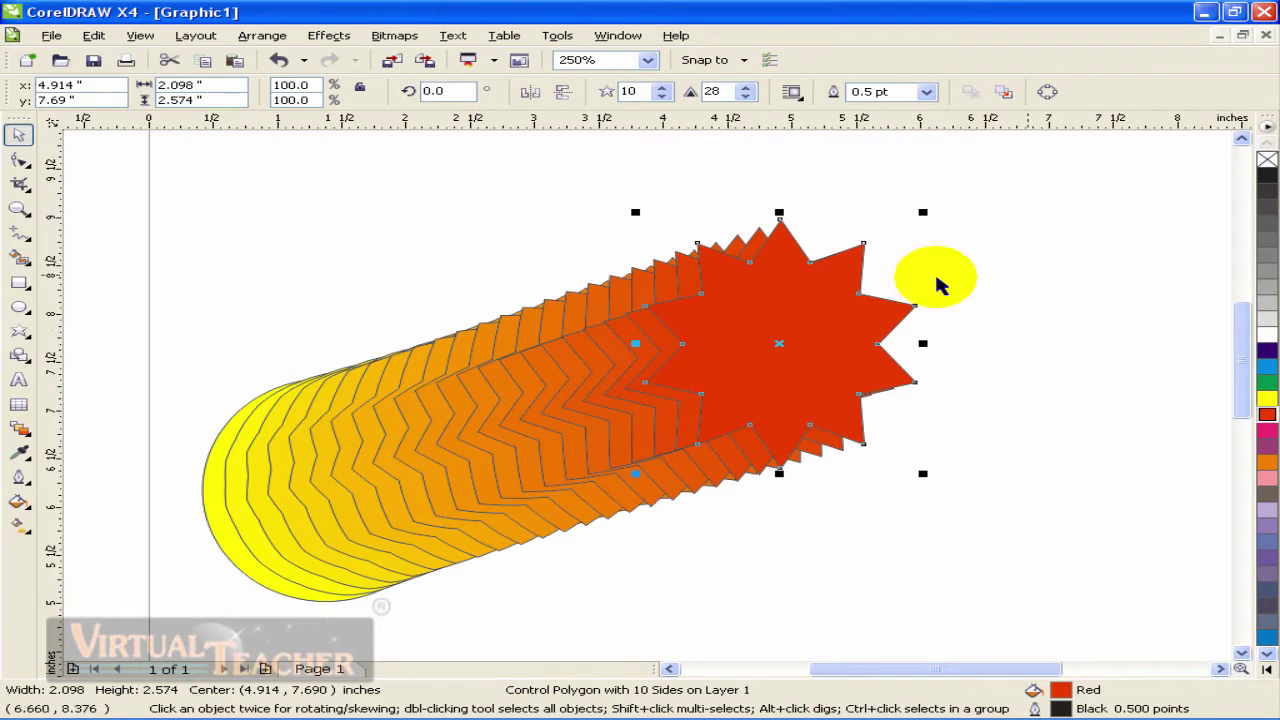
right_click(1267, 163)
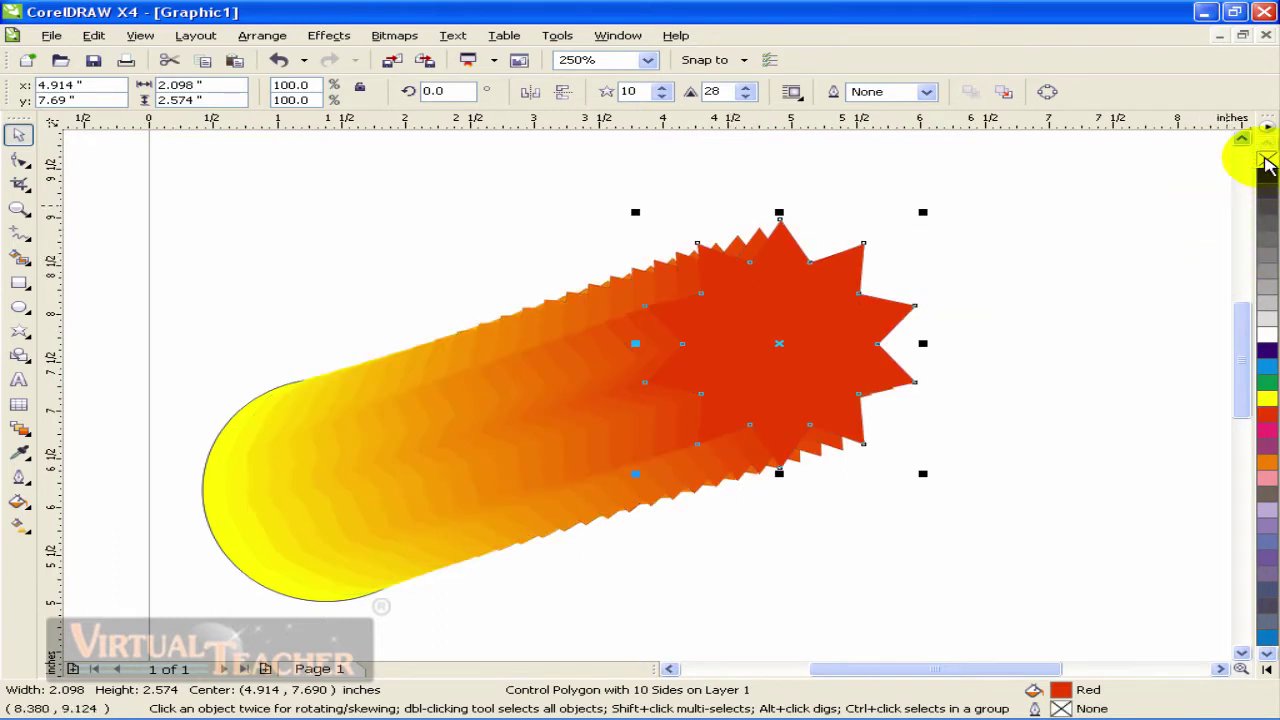
- Reposition the blend's star end at about X 4.7, Y 7.75 inches and give it a yellow outline
left_click_drag(749, 330, 780, 295)
left_click_drag(692, 340, 849, 287)
left_click_drag(946, 280, 773, 331)
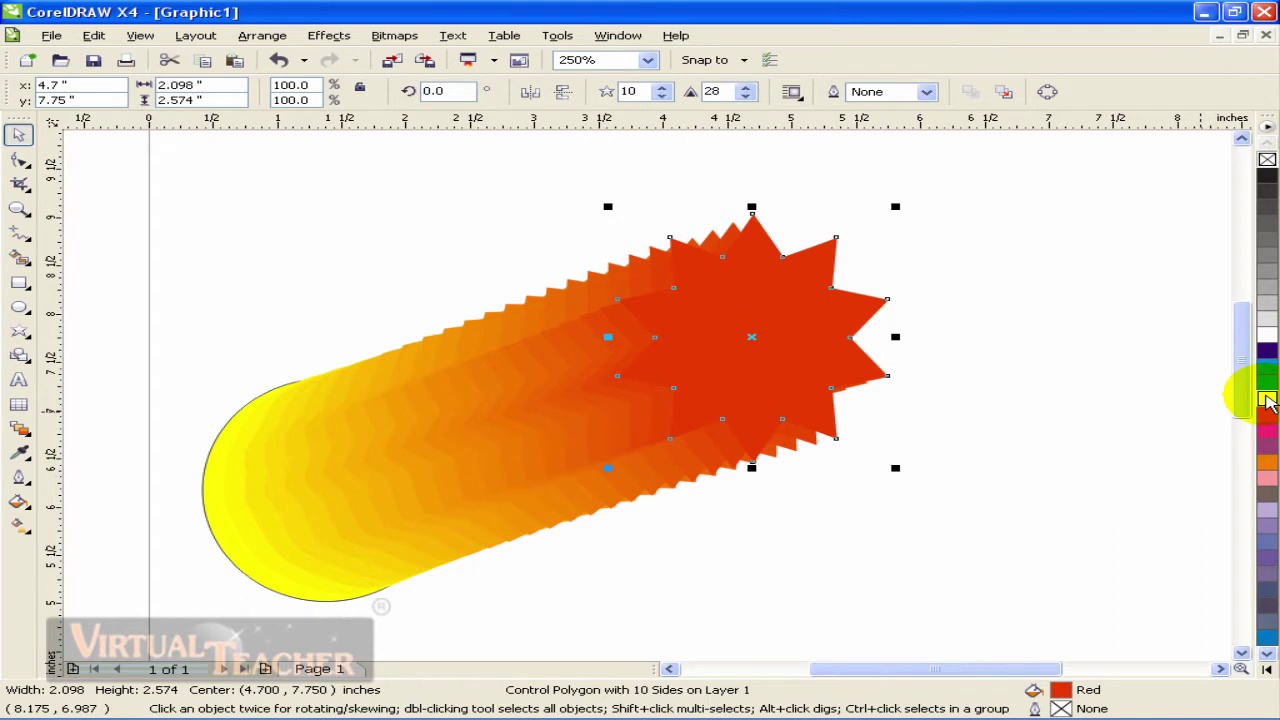
right_click(1267, 400)
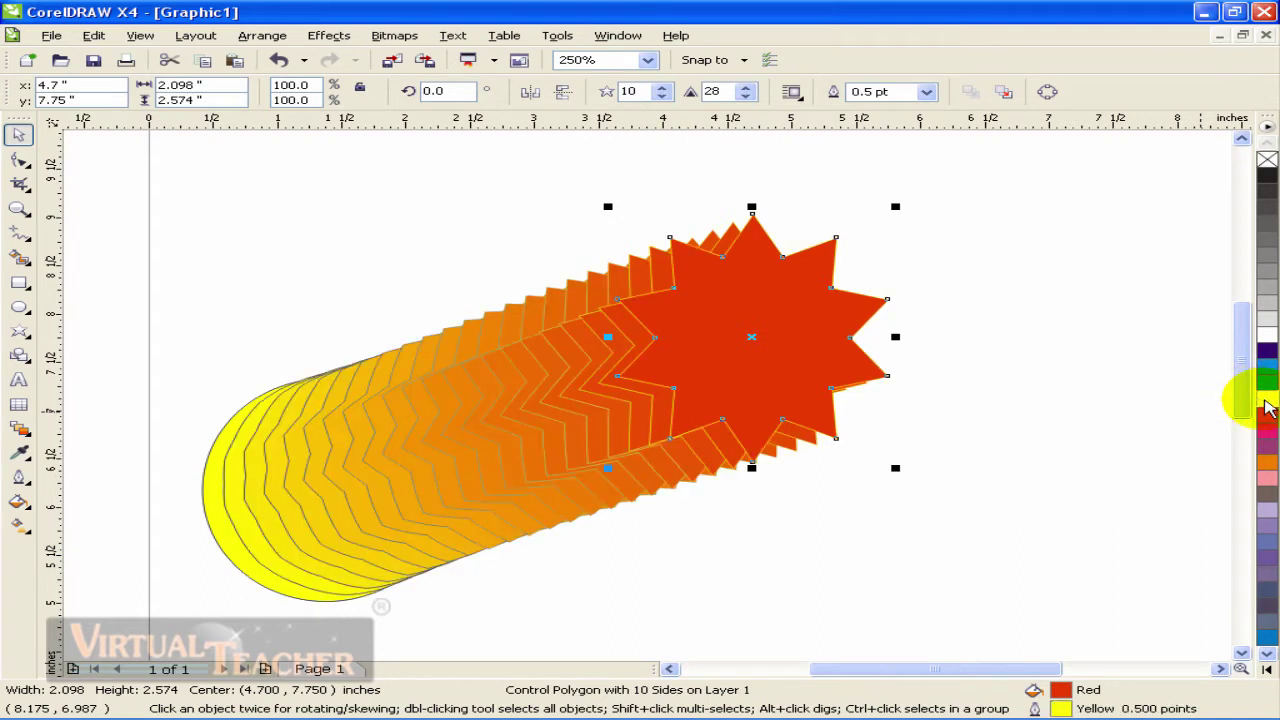
- Try 55 and 75 steps for the ellipse-to-star blend, and set the number of blend steps to 5
left_click(963, 457)
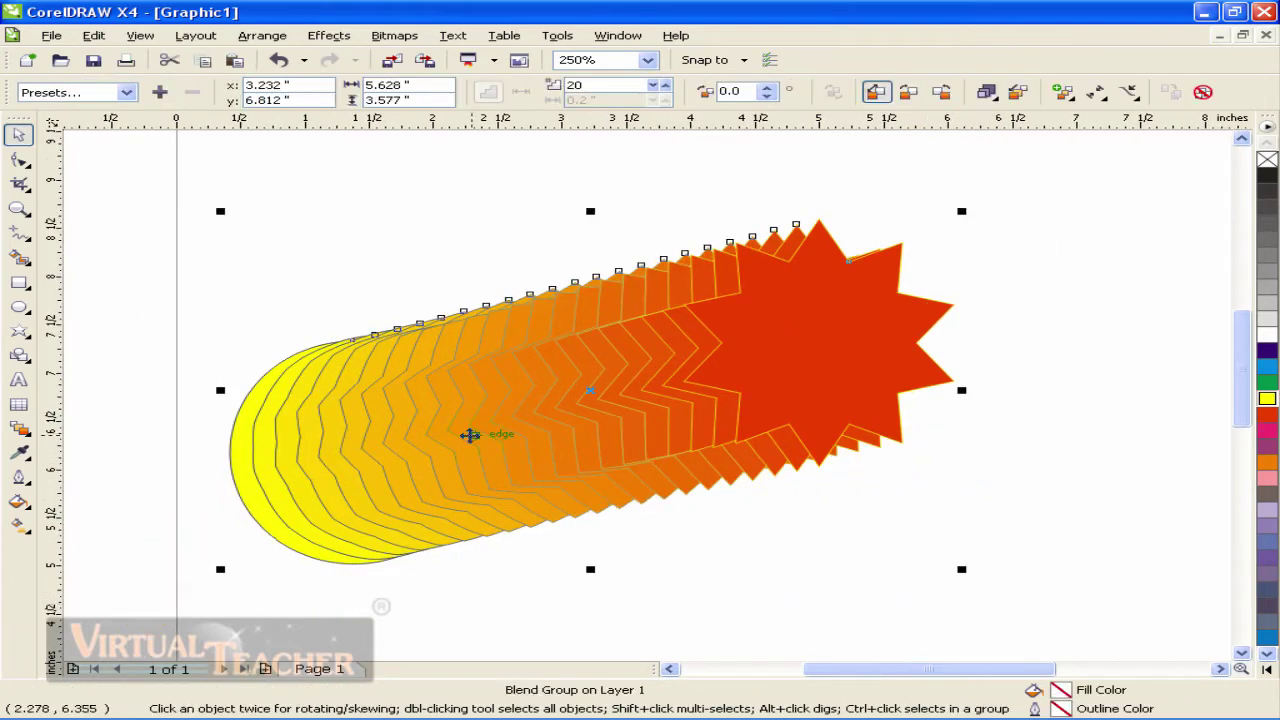
left_click_drag(131, 223, 1008, 568)
left_click_drag(143, 224, 1008, 580)
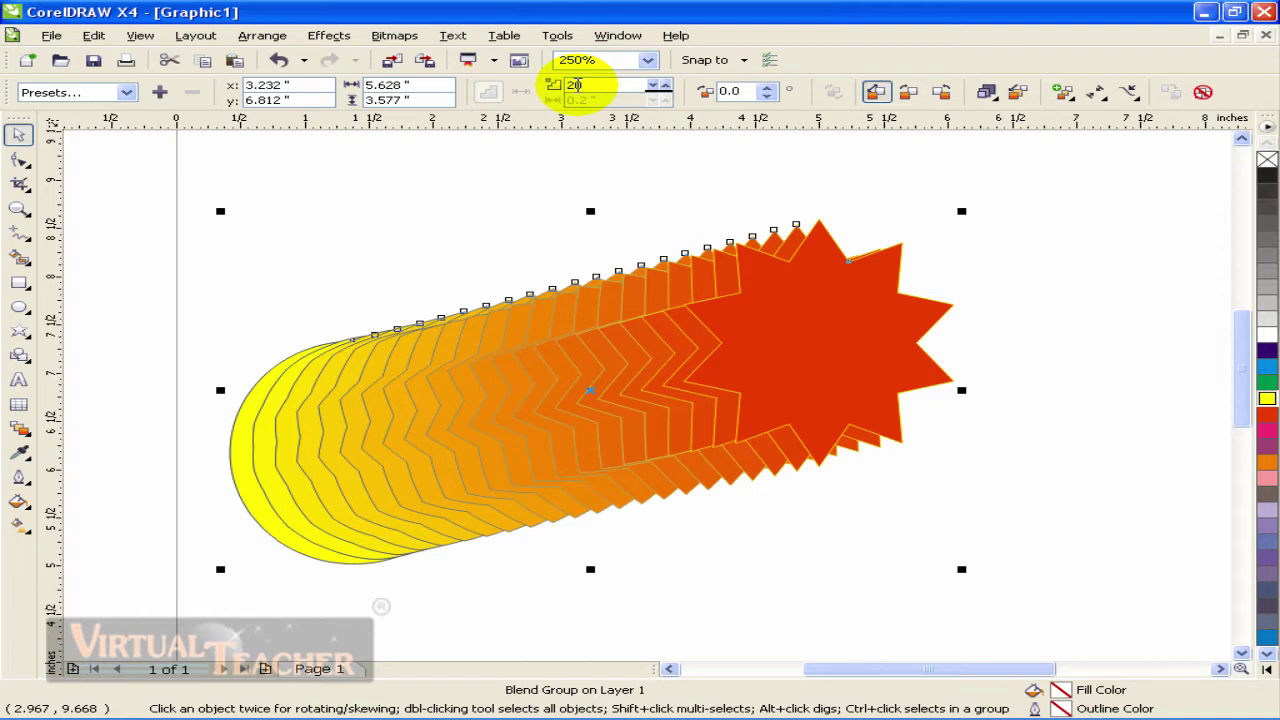
double_click(576, 86)
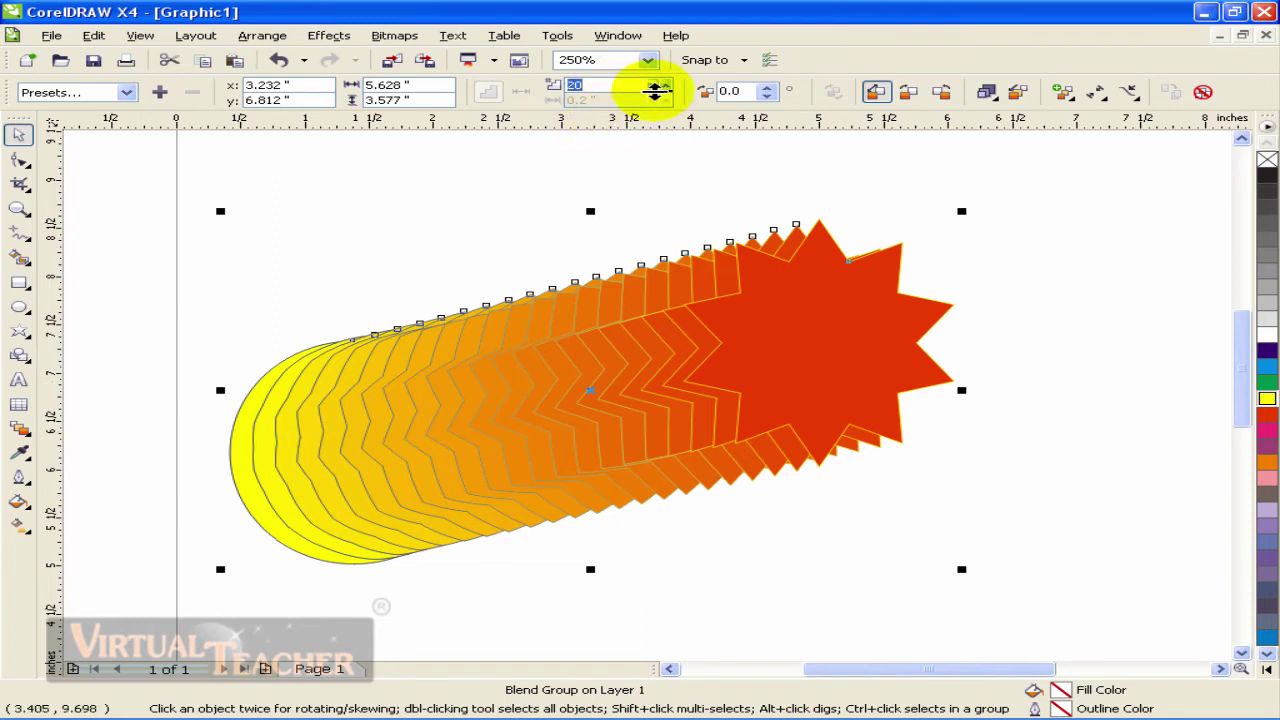
left_click_drag(654, 85, 488, 86)
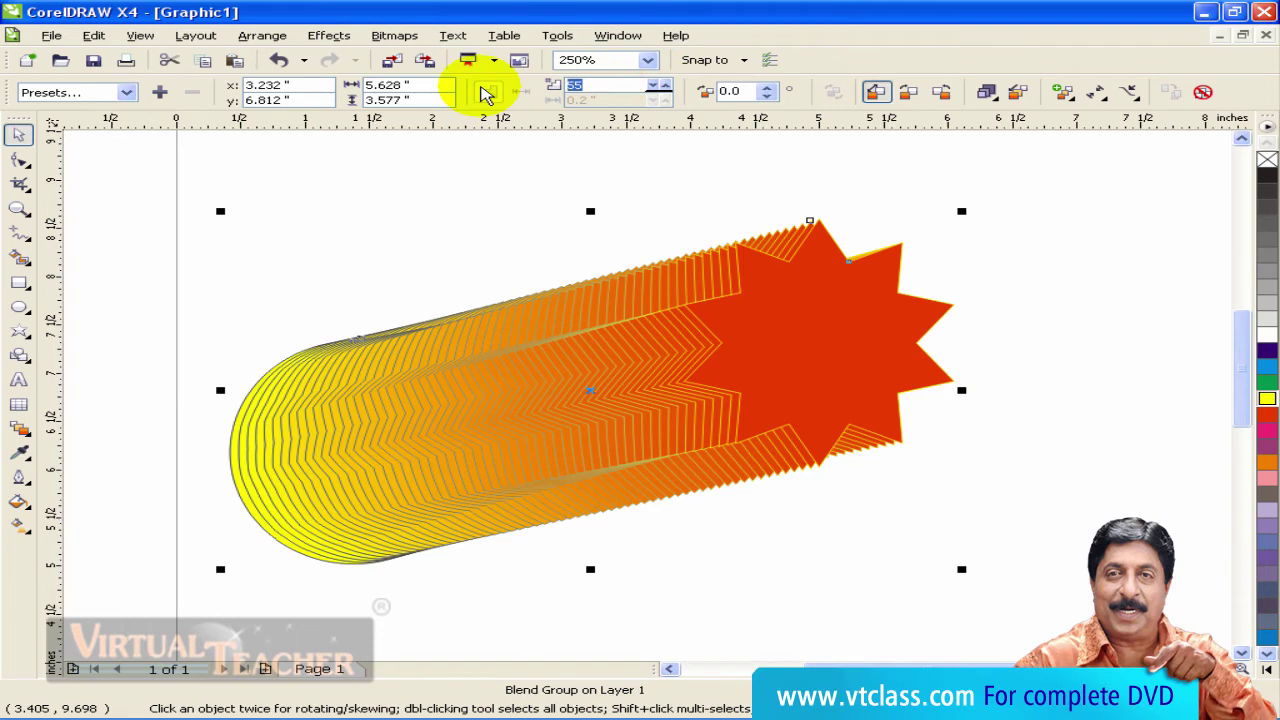
type("7")
key("Return")
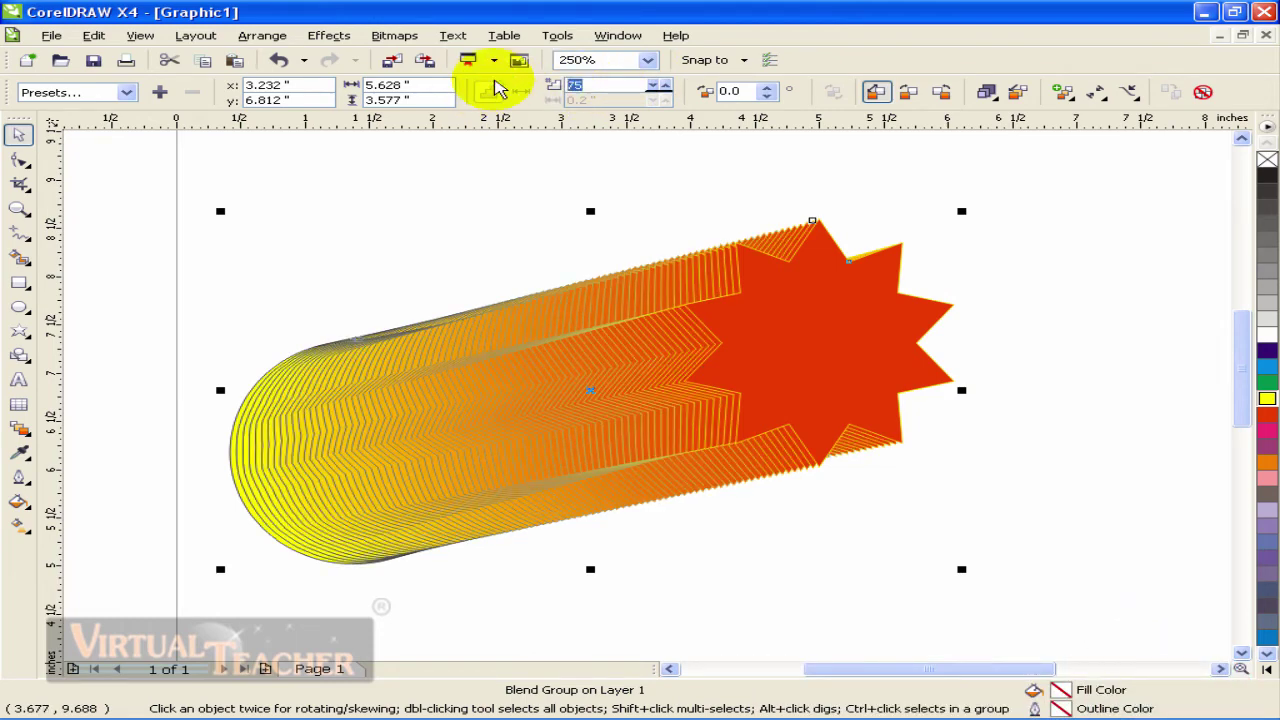
key("Return")
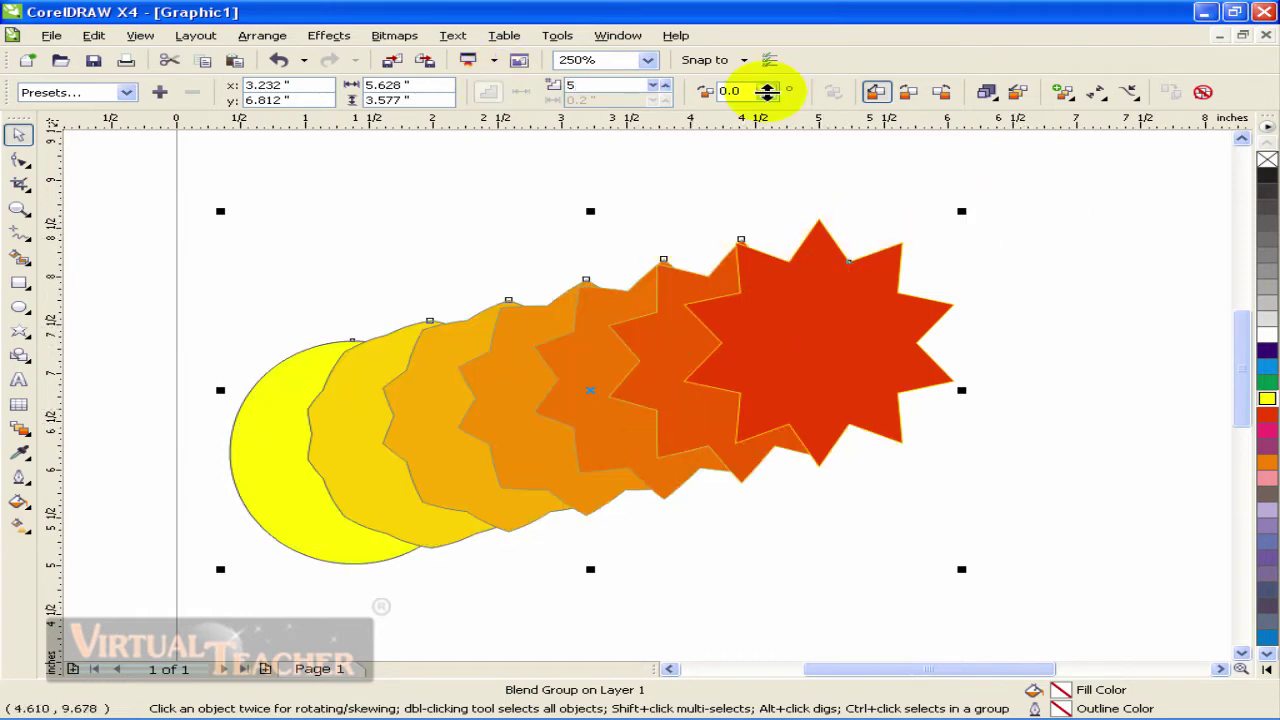
- Change the blend's colour progression from direct to clockwise
mouse_move(766, 91)
left_mouse_down()
mouse_move(766, 120)
mouse_move(770, 86)
mouse_move(766, 118)
mouse_move(766, 106)
left_mouse_up()
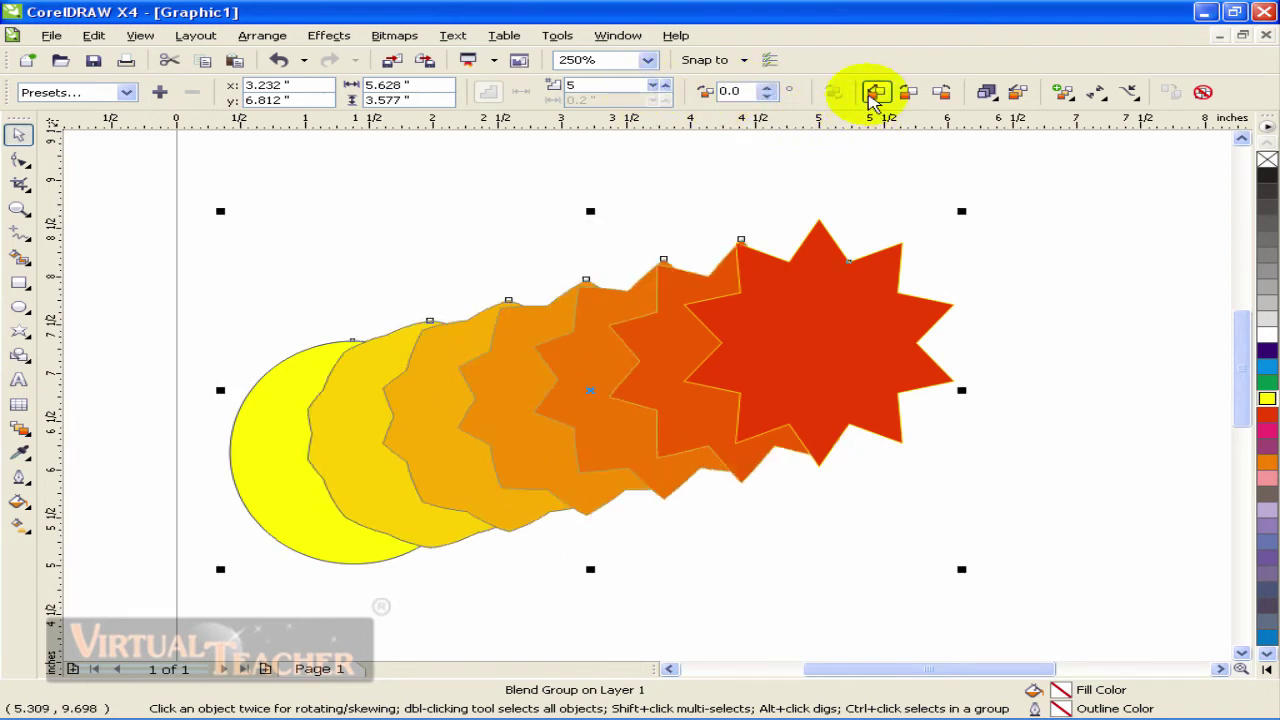
left_click(873, 91)
left_click(871, 98)
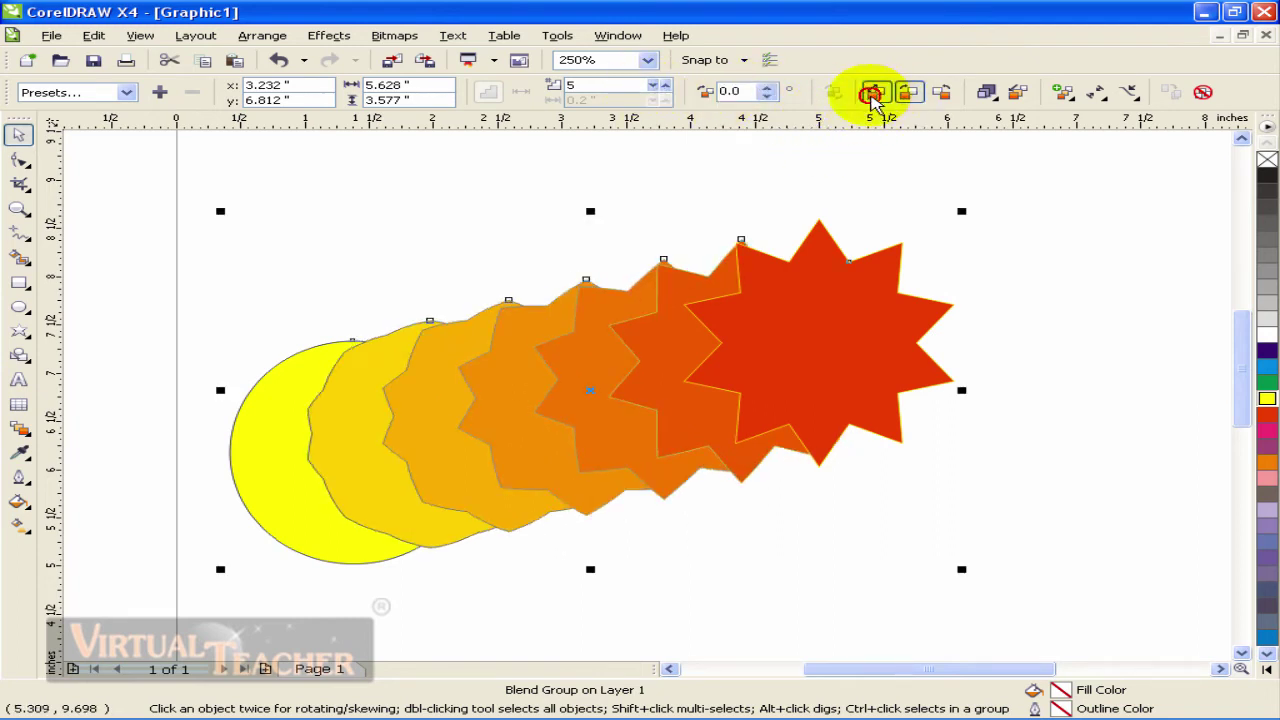
left_click(905, 98)
left_click(877, 98)
left_click(914, 98)
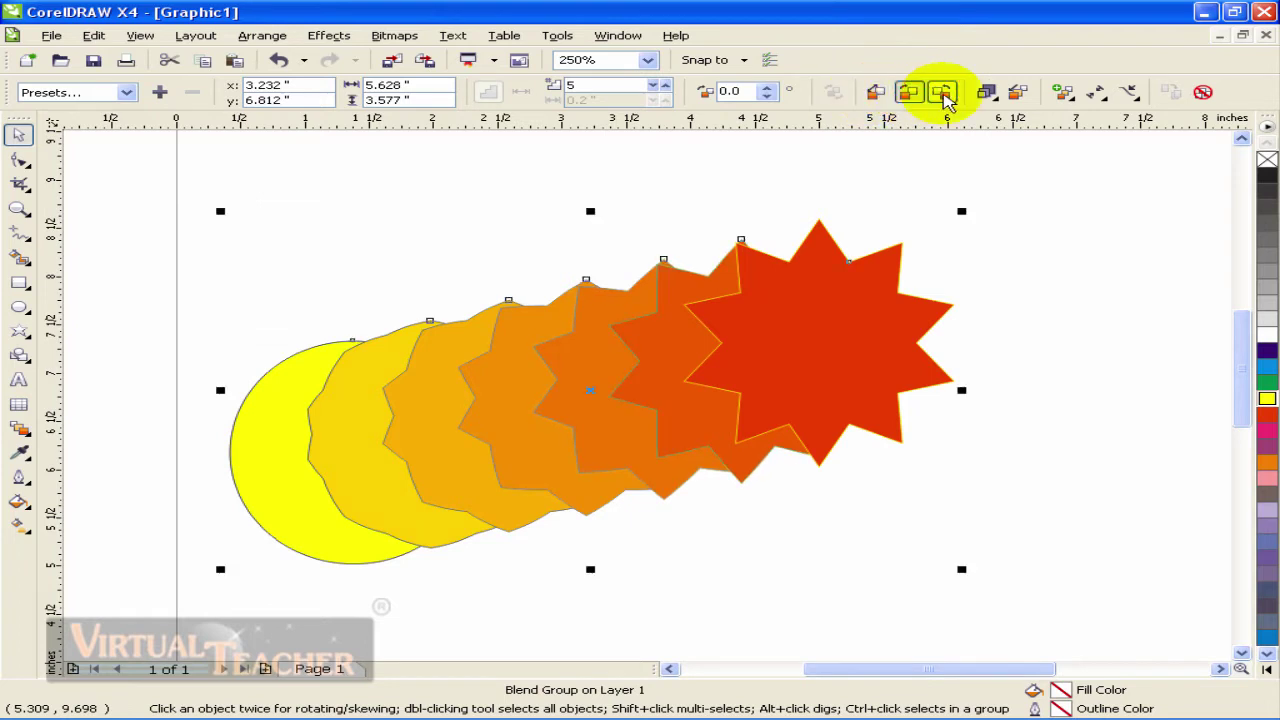
- Try the counterclockwise colour progression on the blend, and return it to clockwise
left_click(942, 93)
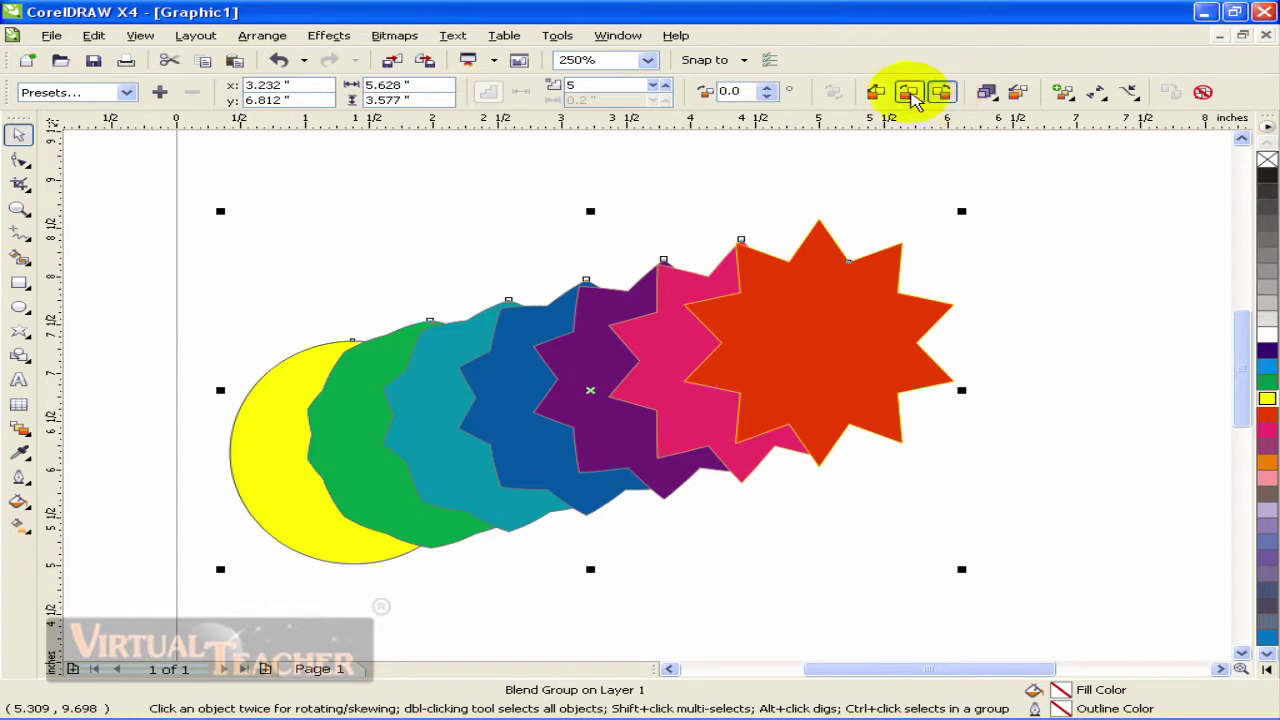
left_click(908, 92)
left_click(942, 93)
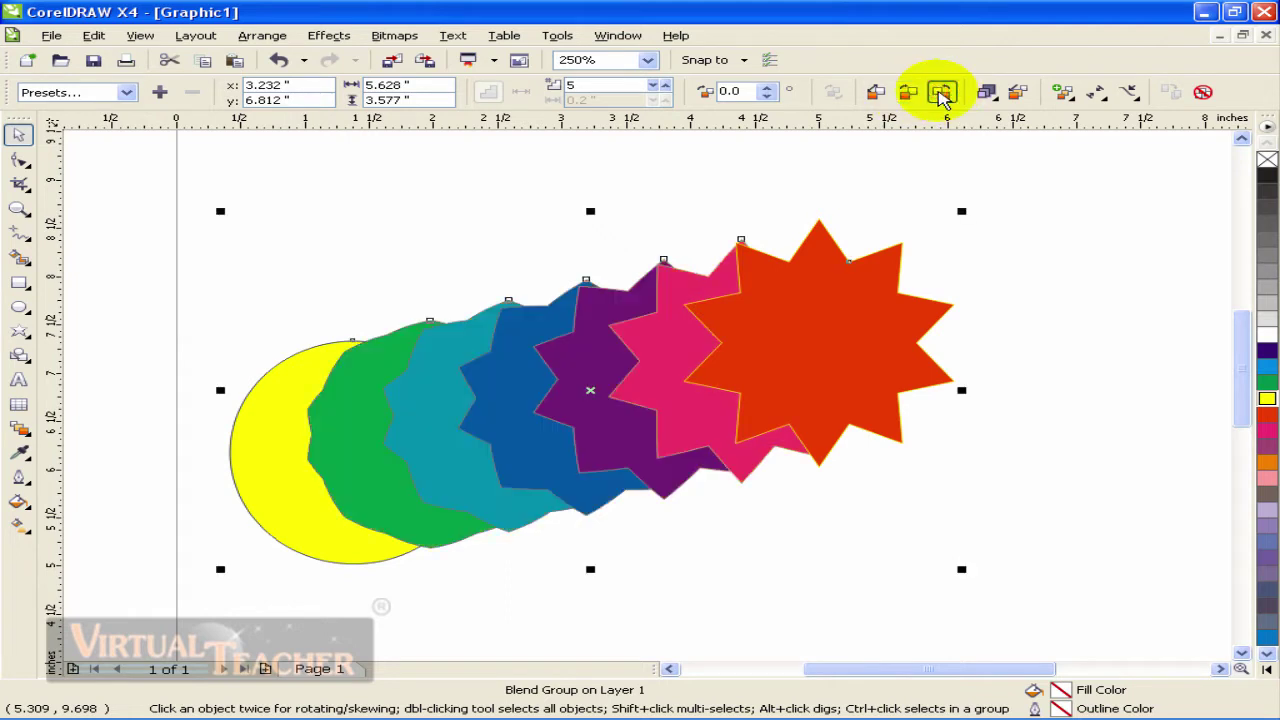
left_click(908, 92)
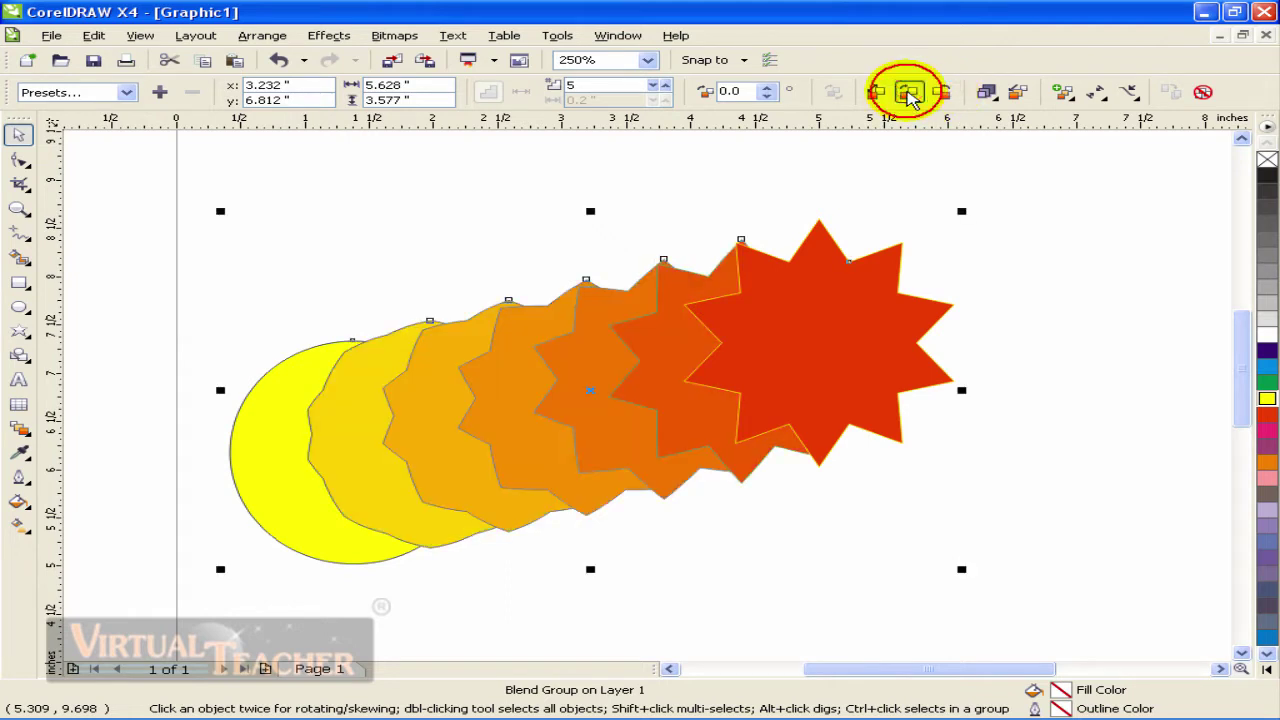
- Try shifting the blend's linked object and color acceleration toward the ellipse, and return both to the centre
left_click(988, 93)
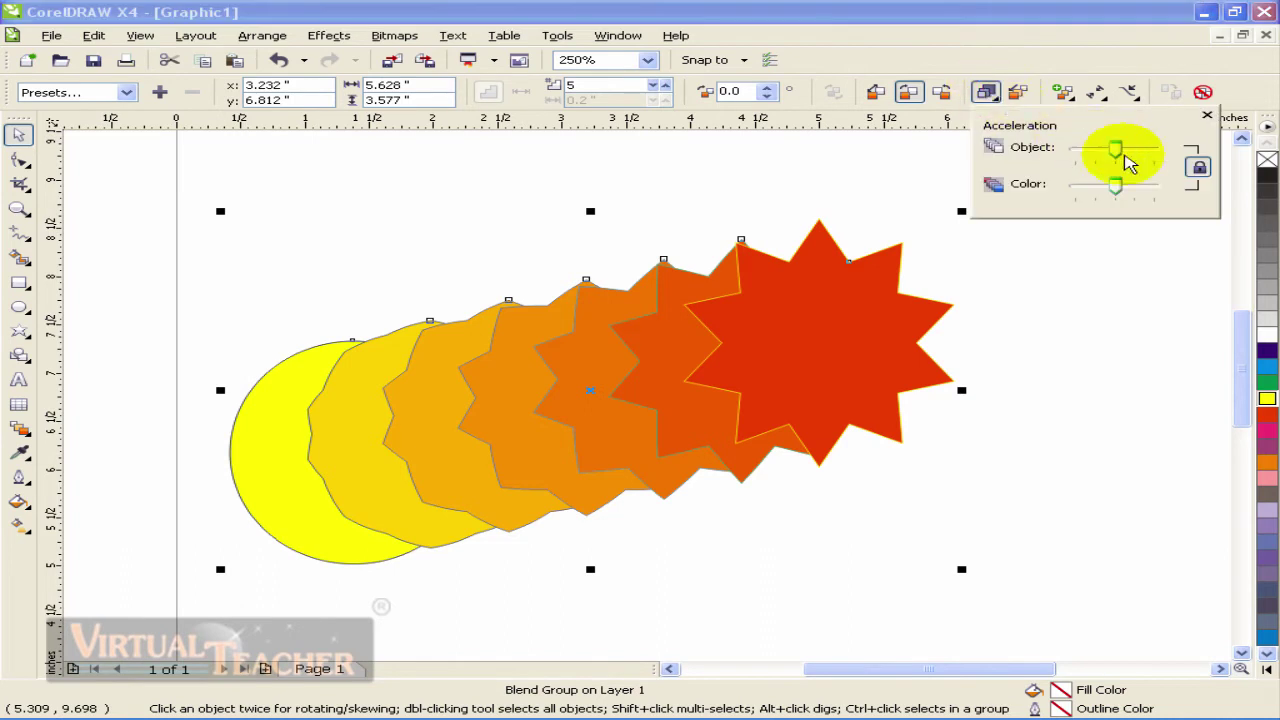
mouse_move(1116, 149)
left_mouse_down()
mouse_move(1079, 149)
mouse_move(1140, 149)
mouse_move(1097, 155)
left_mouse_up()
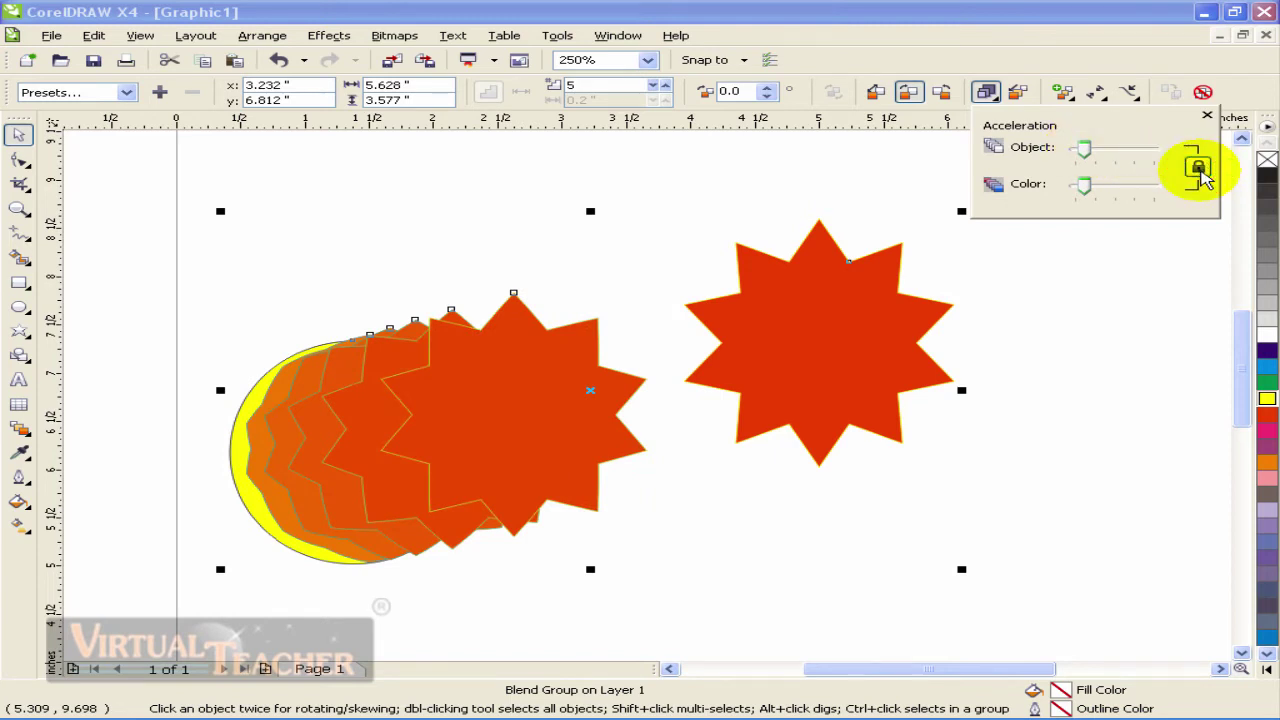
left_click(1199, 168)
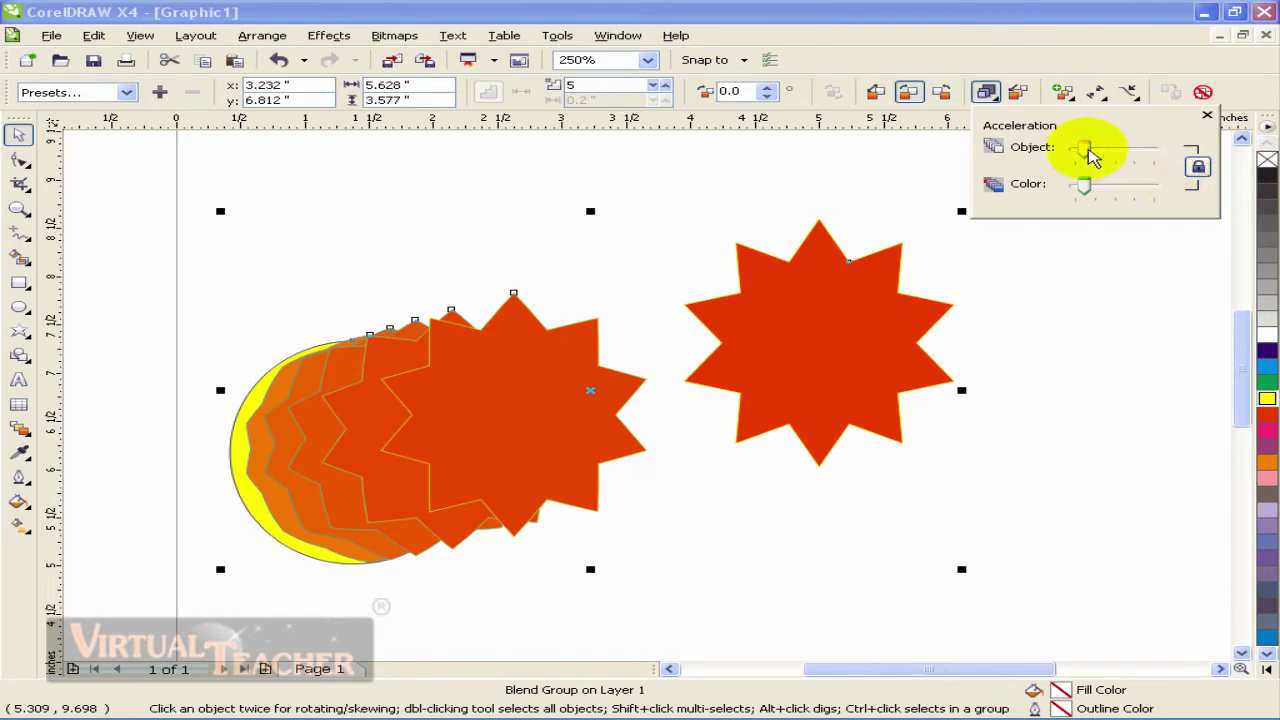
mouse_move(1123, 153)
left_mouse_down()
mouse_move(1095, 152)
mouse_move(1122, 186)
mouse_move(1180, 151)
mouse_move(1116, 150)
left_mouse_up()
left_click(1198, 167)
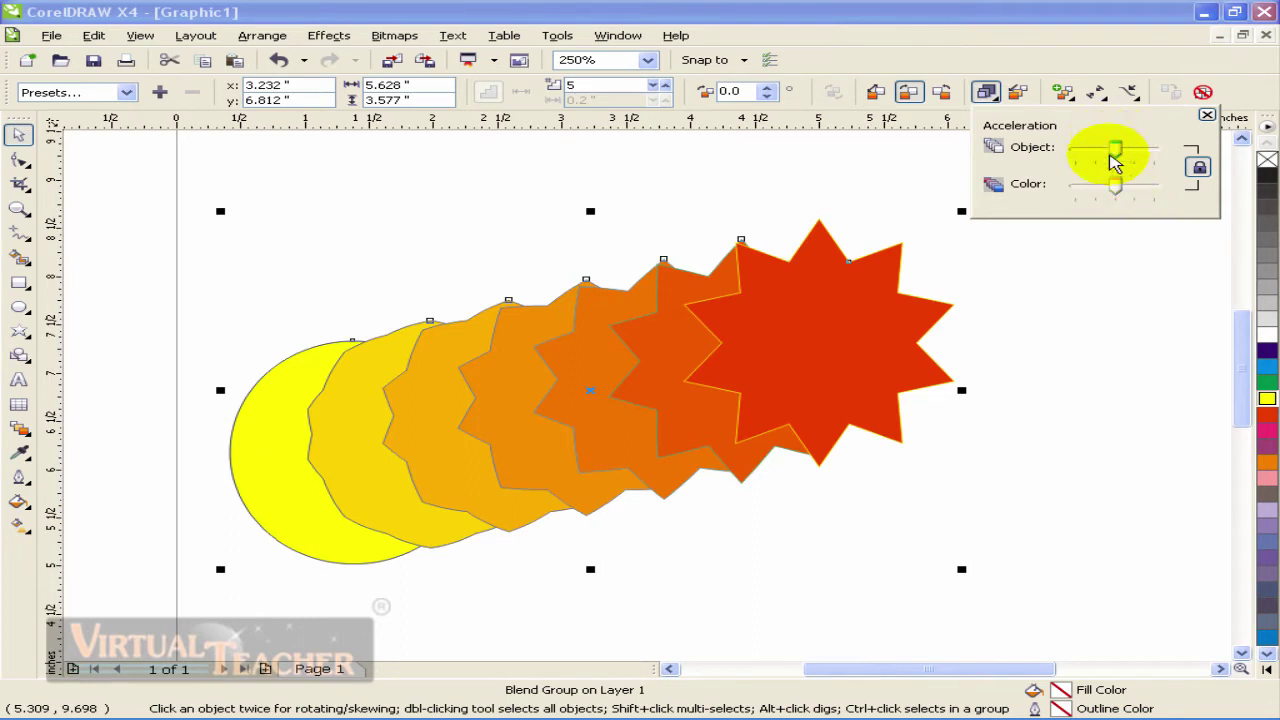
left_click(1116, 188)
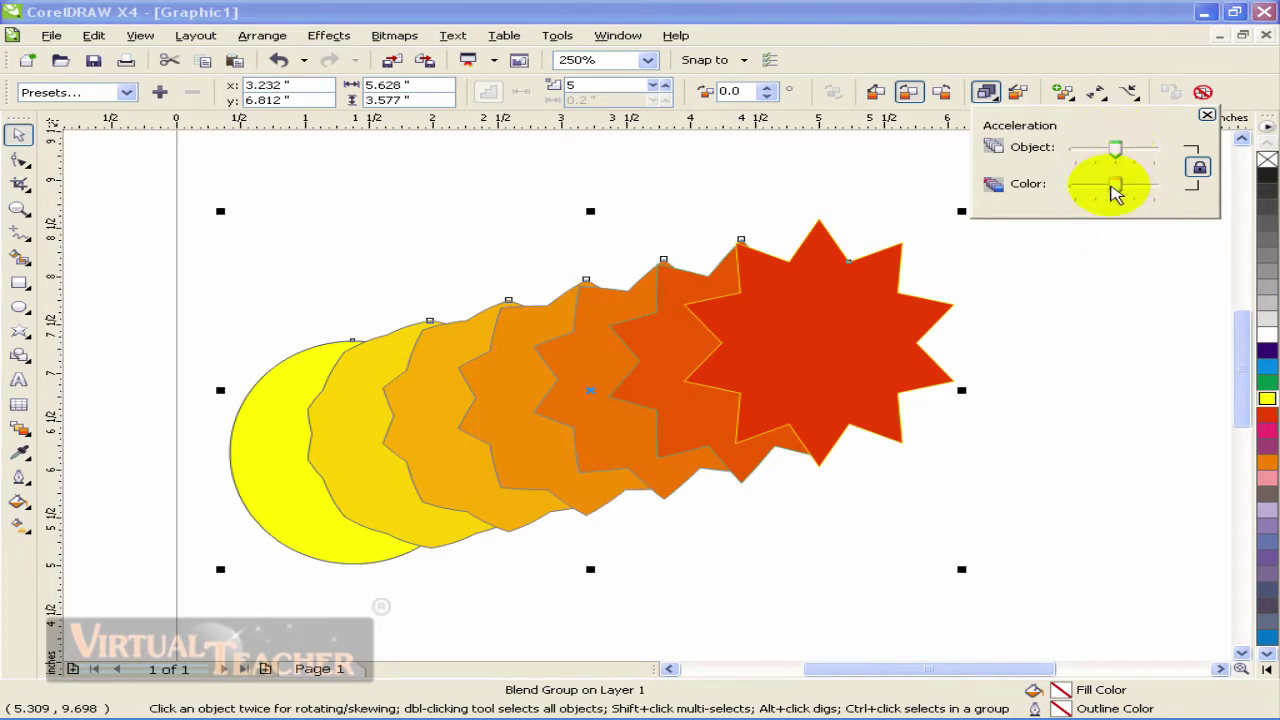
left_click(1205, 118)
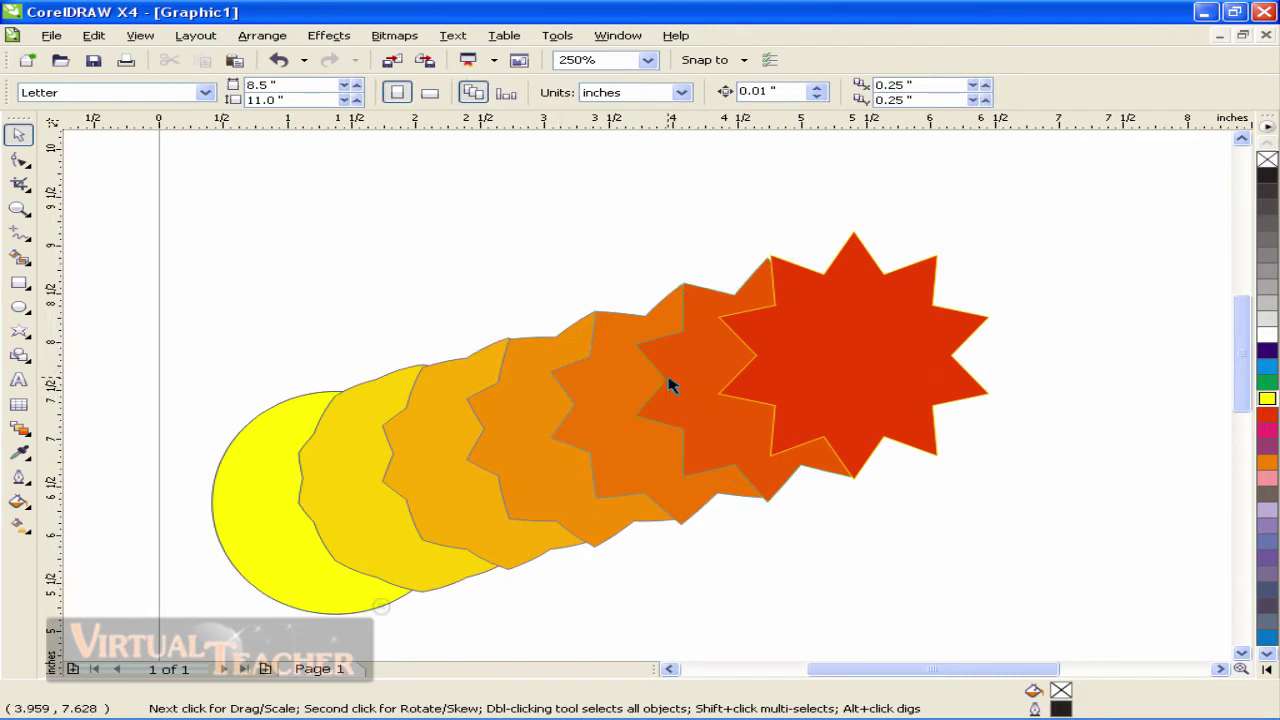
- Remove the blend between the ellipse and the star, and move the star to about X 6.64, Y 6.72 inches
scroll(670, 385, "down", 3)
scroll(650, 405, "up", 1)
left_click_drag(650, 383, 714, 426)
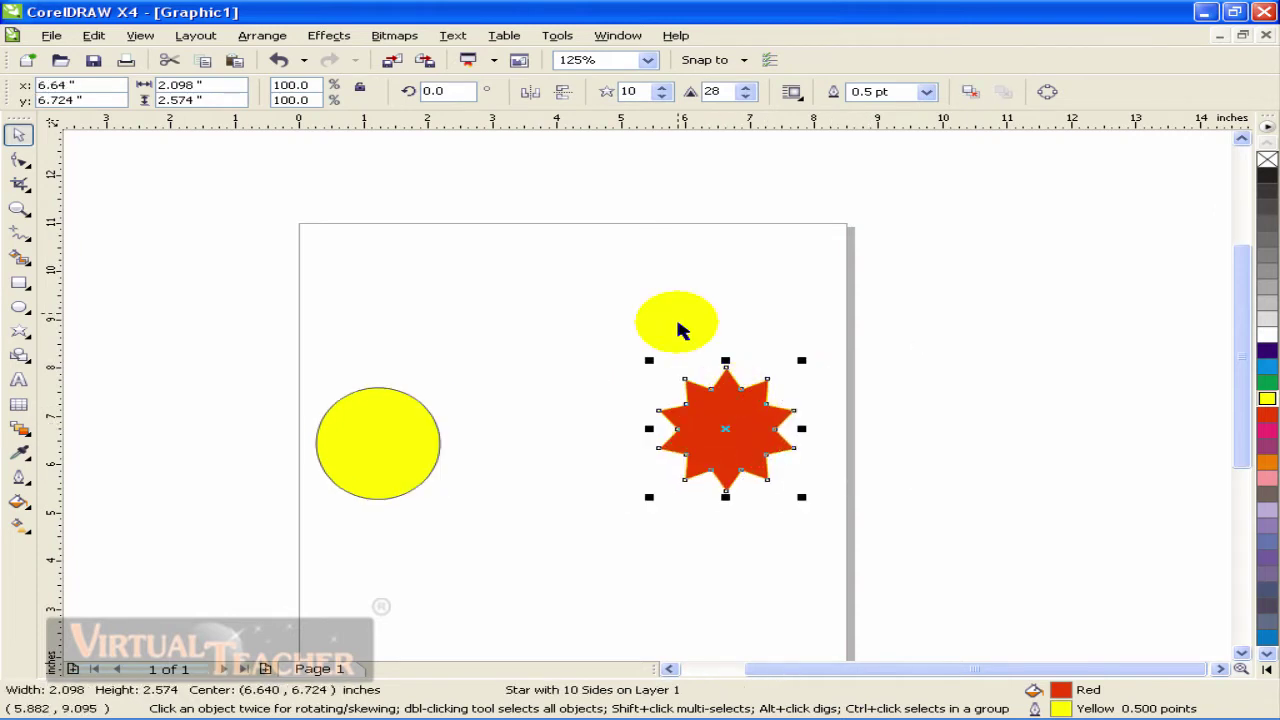
left_click(676, 302)
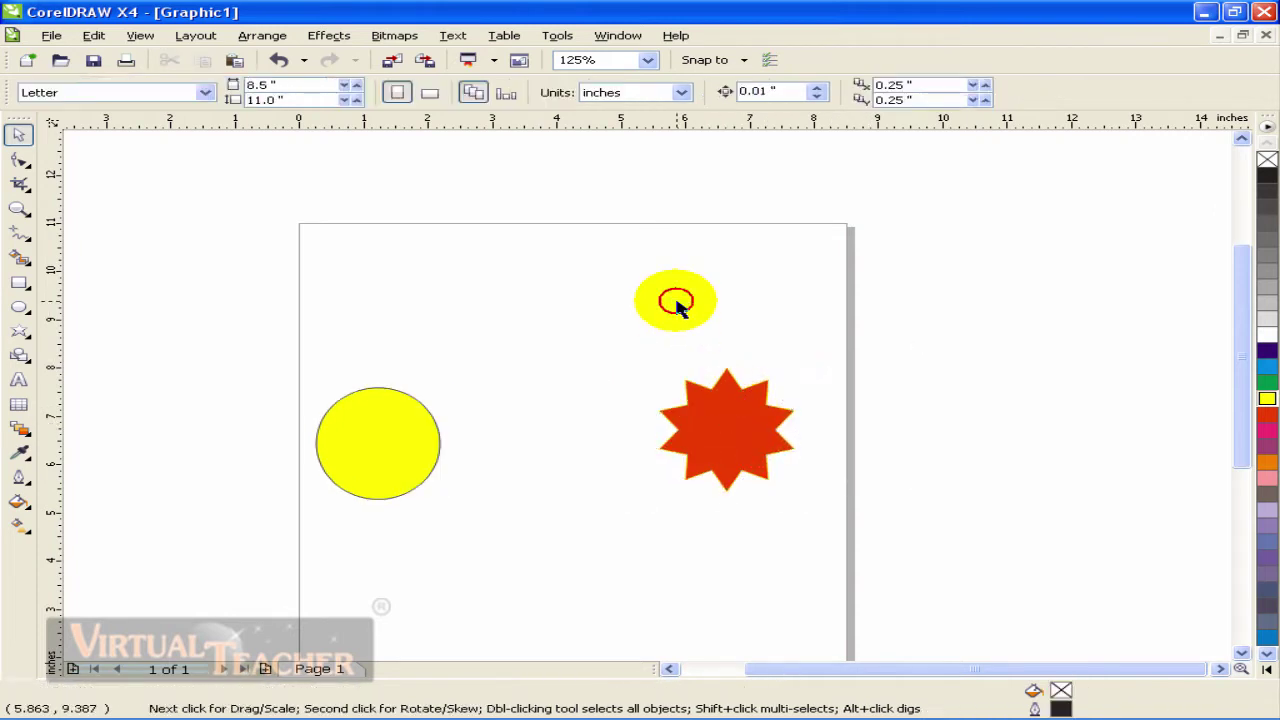
- Draw a three-node S-shaped Bezier curve rising from just above the ellipse to beyond the page's upper-right corner
left_click(20, 236)
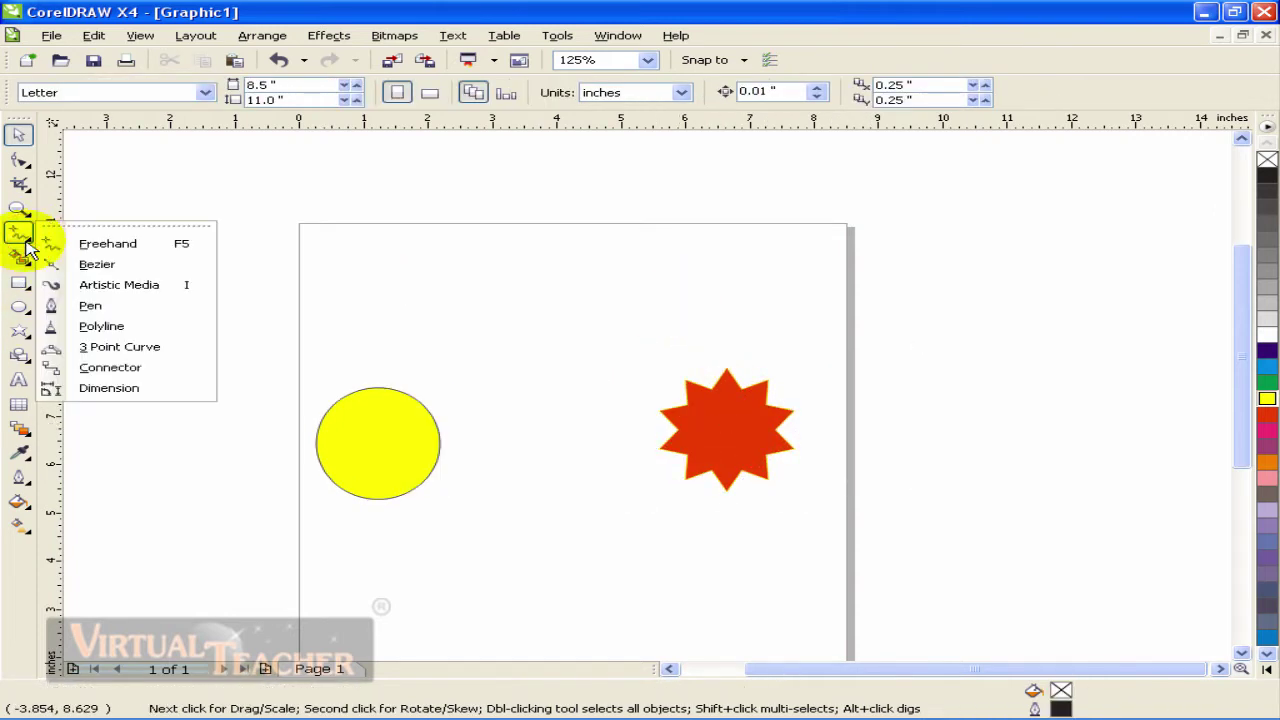
left_click(84, 267)
left_click_drag(357, 366, 371, 343)
left_click_drag(535, 271, 691, 277)
left_click_drag(886, 185, 943, 157)
key("space")
- Move the ellipse to the curve's start at about X 0.83, Y 7.59 inches and the star to its end at about X 9.48, Y 11.84 inches
left_click_drag(386, 509, 359, 453)
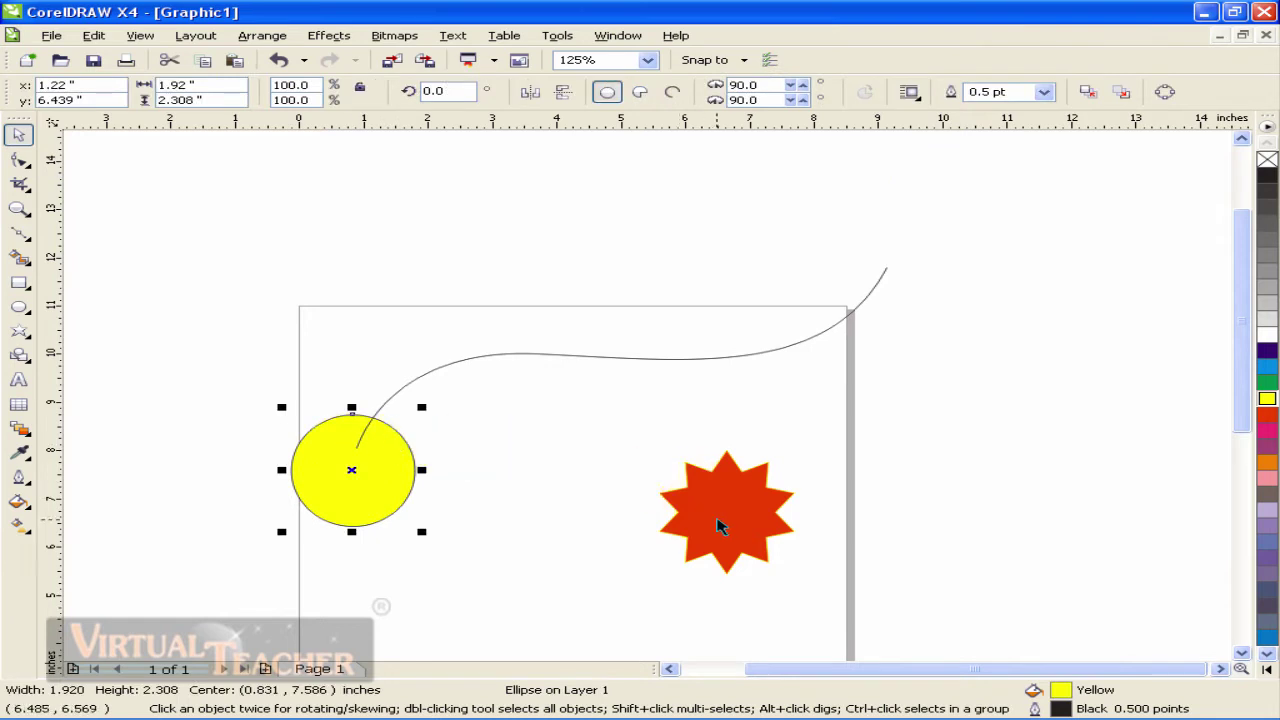
left_click_drag(719, 527, 903, 293)
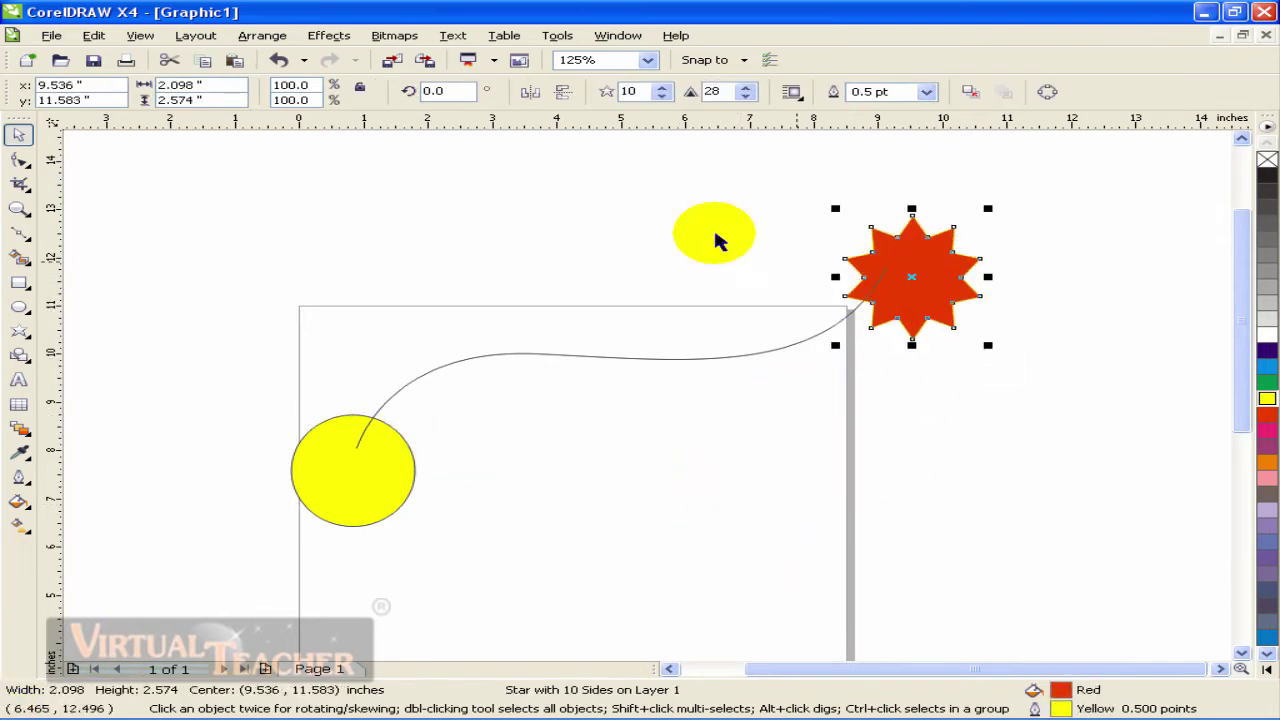
left_click_drag(987, 279, 983, 267)
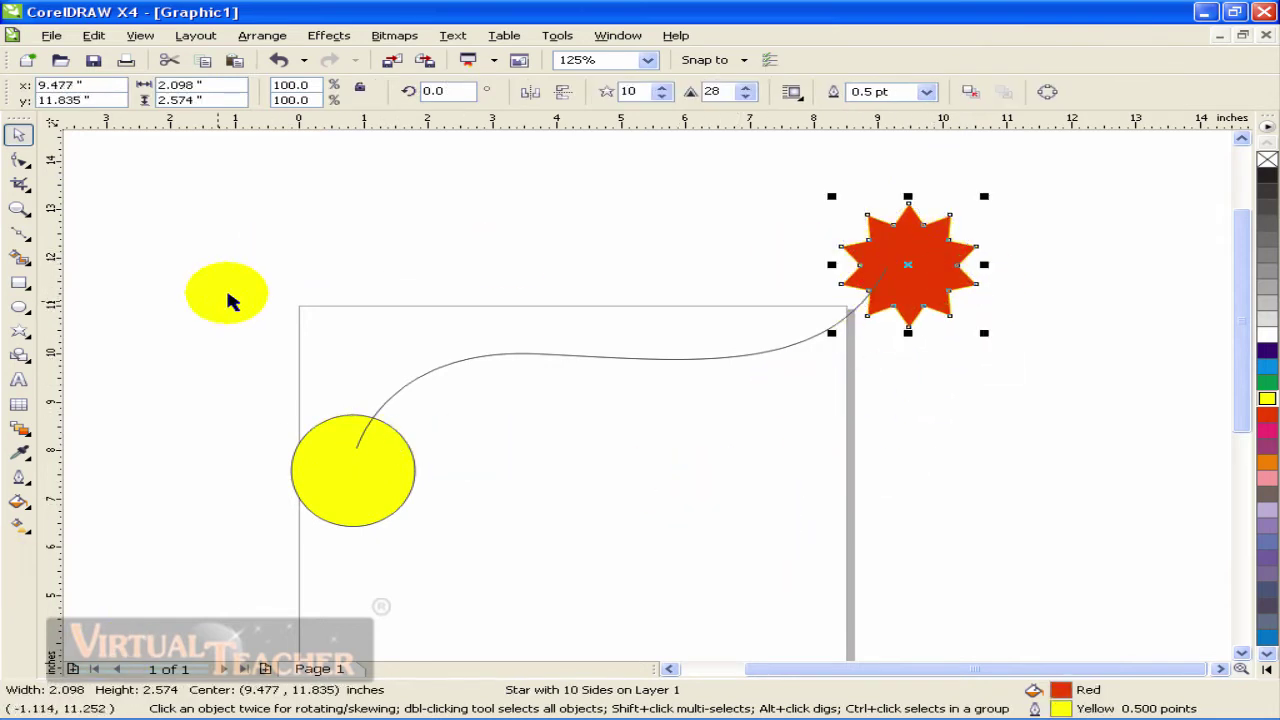
- Blend the yellow ellipse at the curve's start into the red star at its end with the Blend tool
left_click(25, 440)
left_click_drag(360, 491, 920, 280)
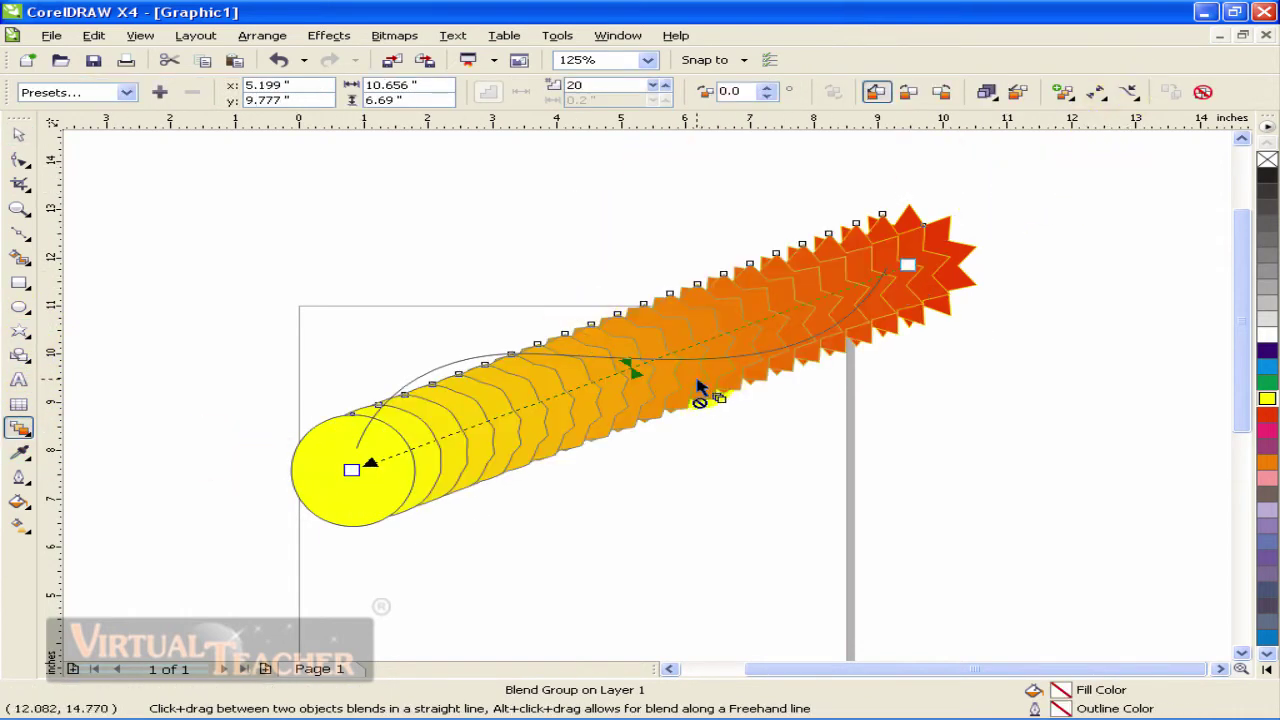
left_click(18, 132)
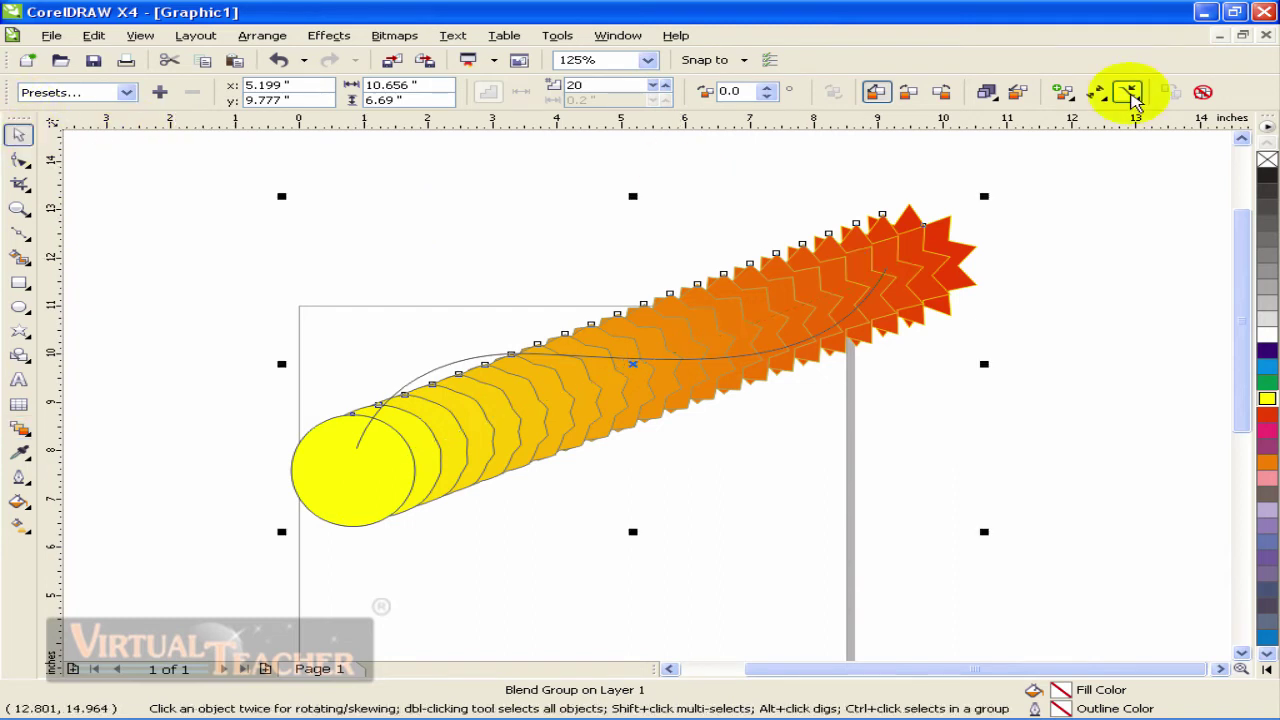
- Assign the Bezier curve as the blend's new path, and move the blend slightly down to about X 5.0, Y 9.52 inches
left_click(1128, 92)
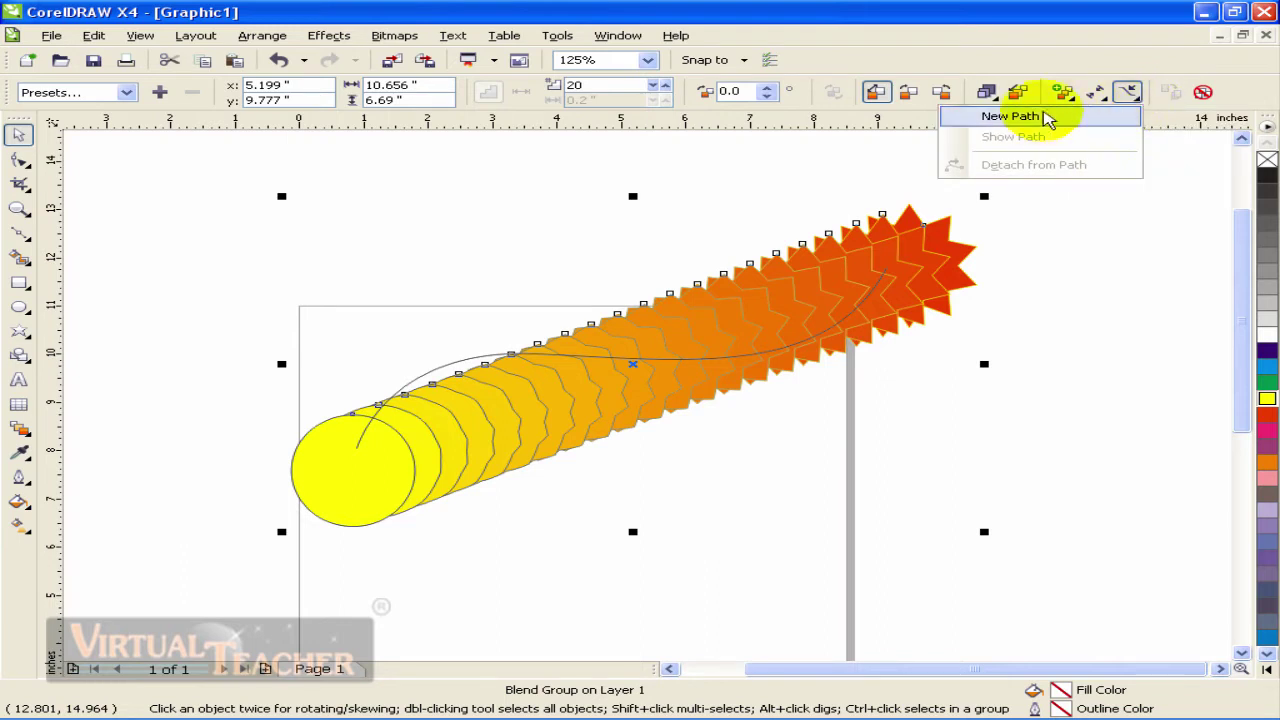
left_click(1040, 118)
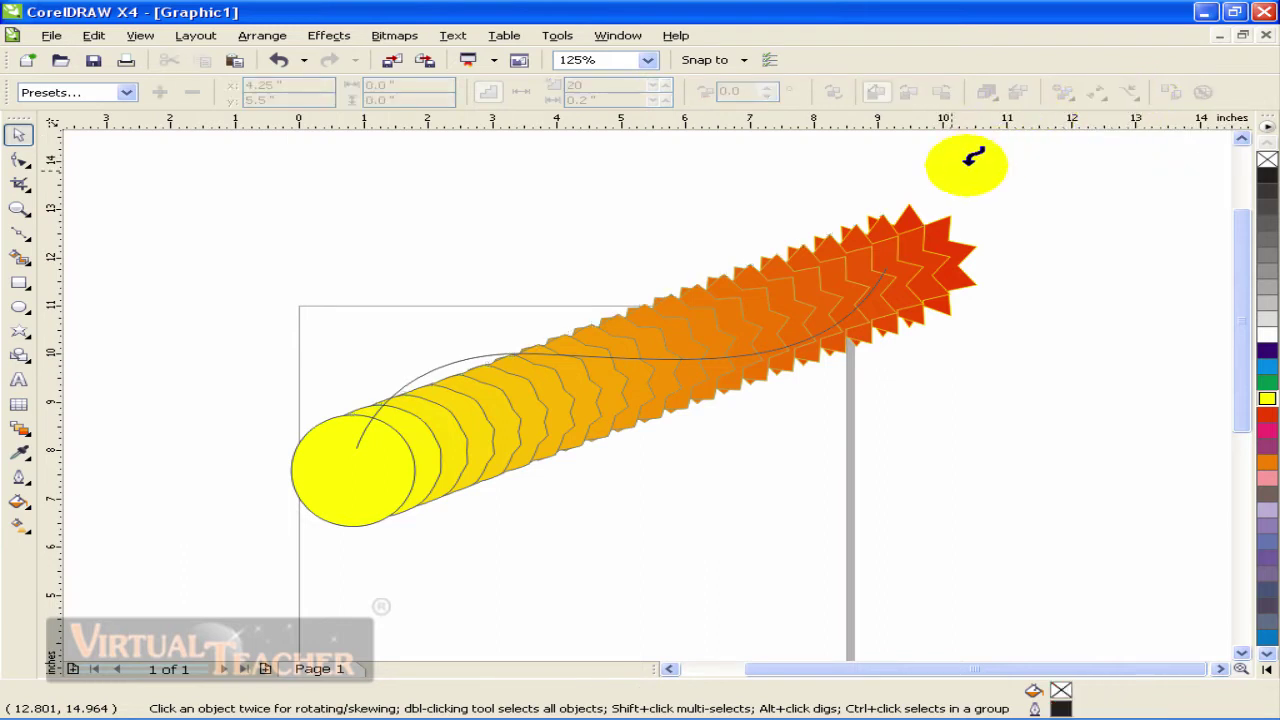
left_click(451, 362)
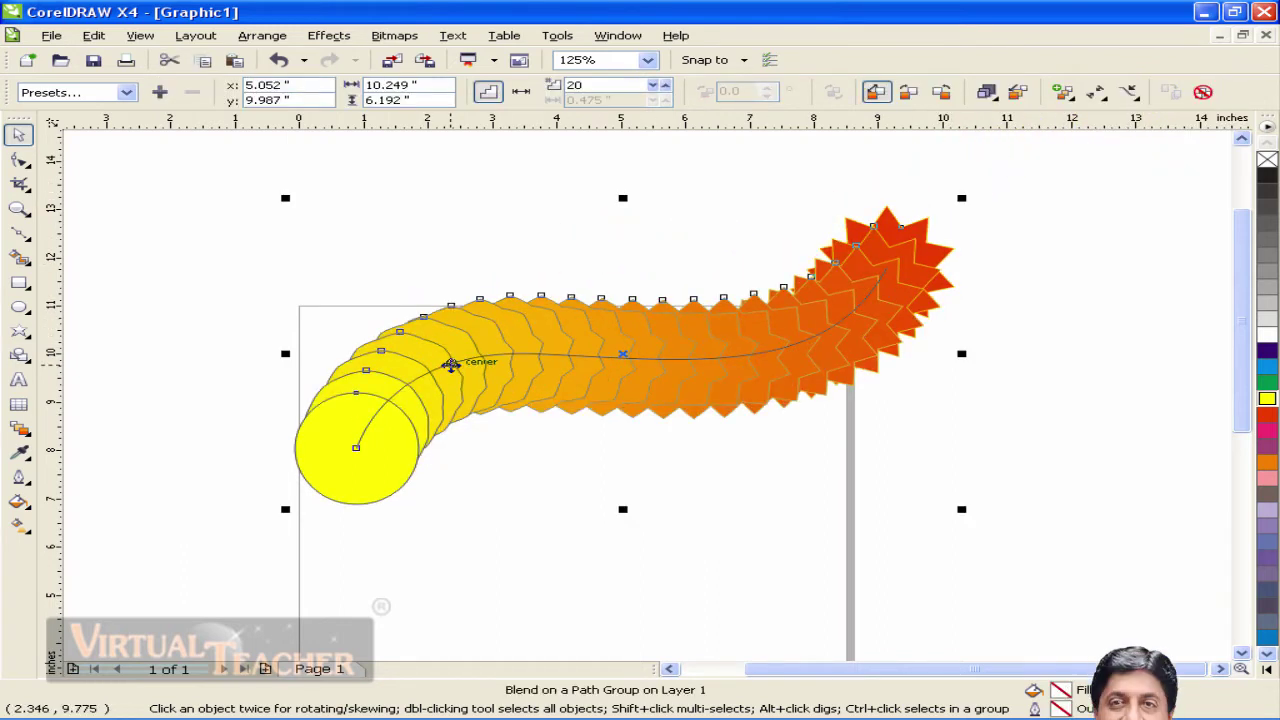
mouse_move(677, 348)
left_mouse_down()
mouse_move(695, 391)
mouse_move(692, 368)
left_mouse_up()
- Move the path's star-end node with the Shape tool down and outward to about X 9.7, Y 9 inches
left_click(20, 160)
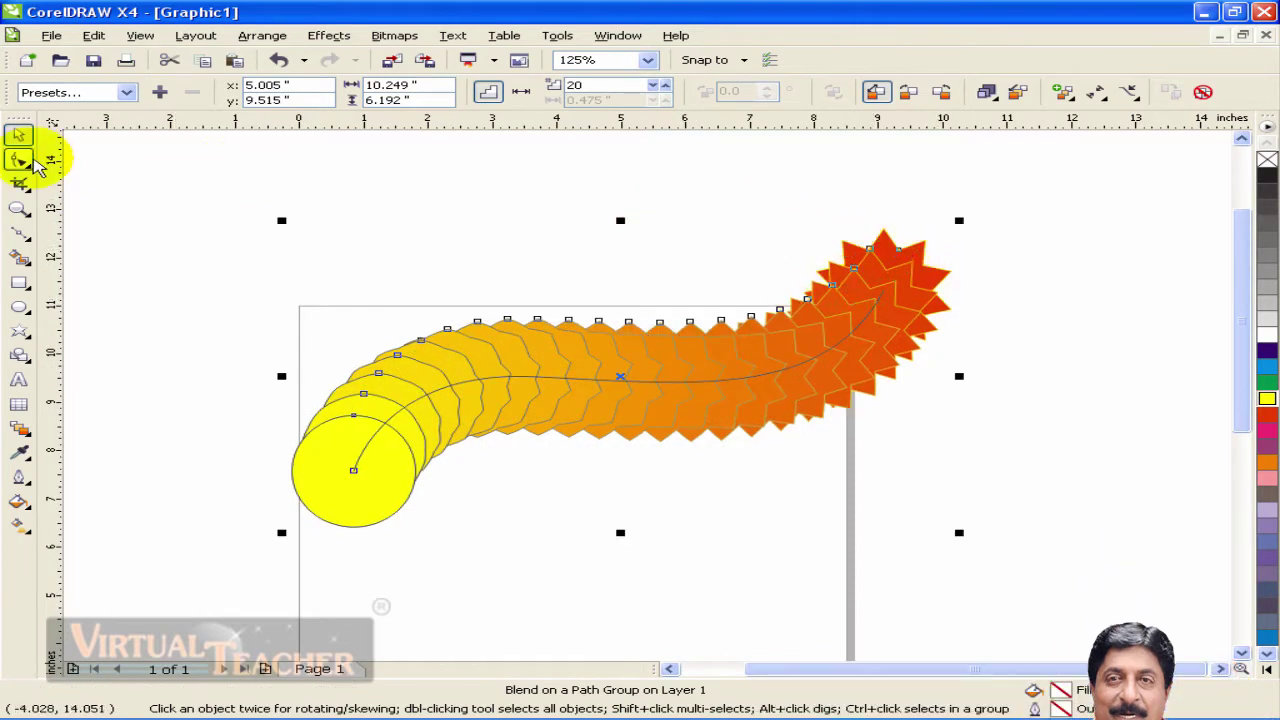
left_click(240, 180)
left_click(881, 294)
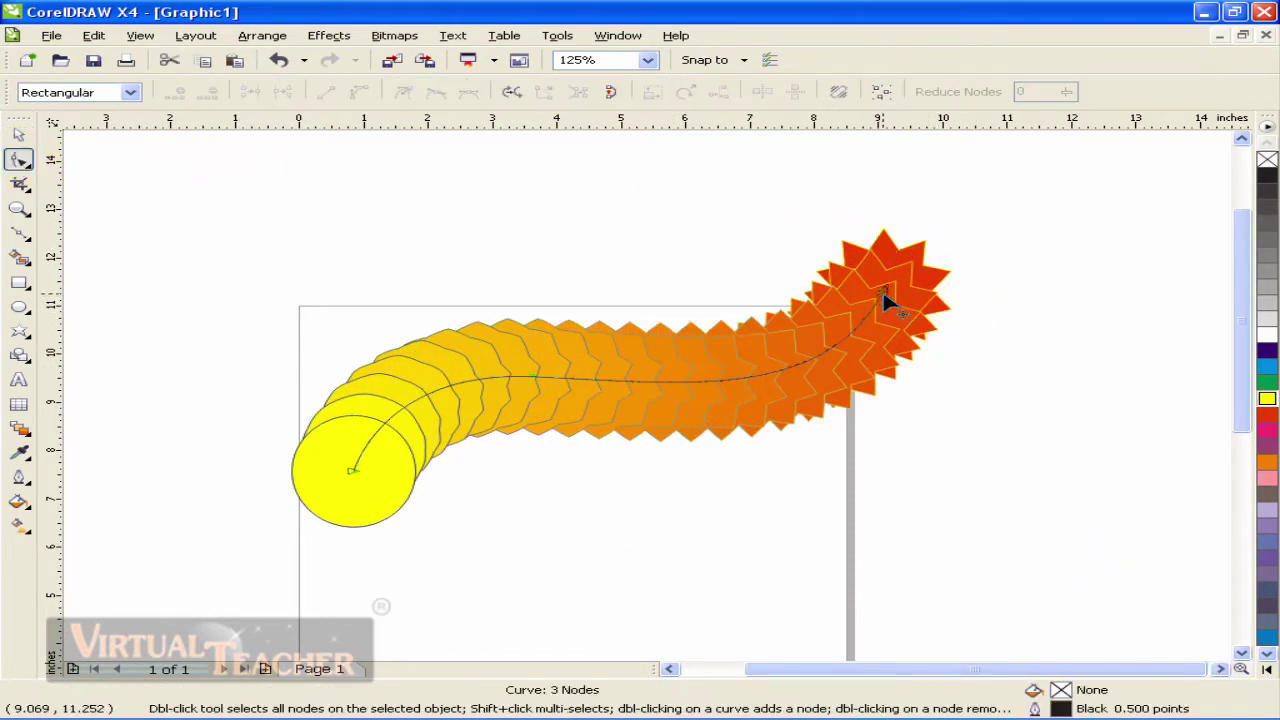
left_click_drag(882, 294, 927, 422)
left_click_drag(927, 422, 926, 403)
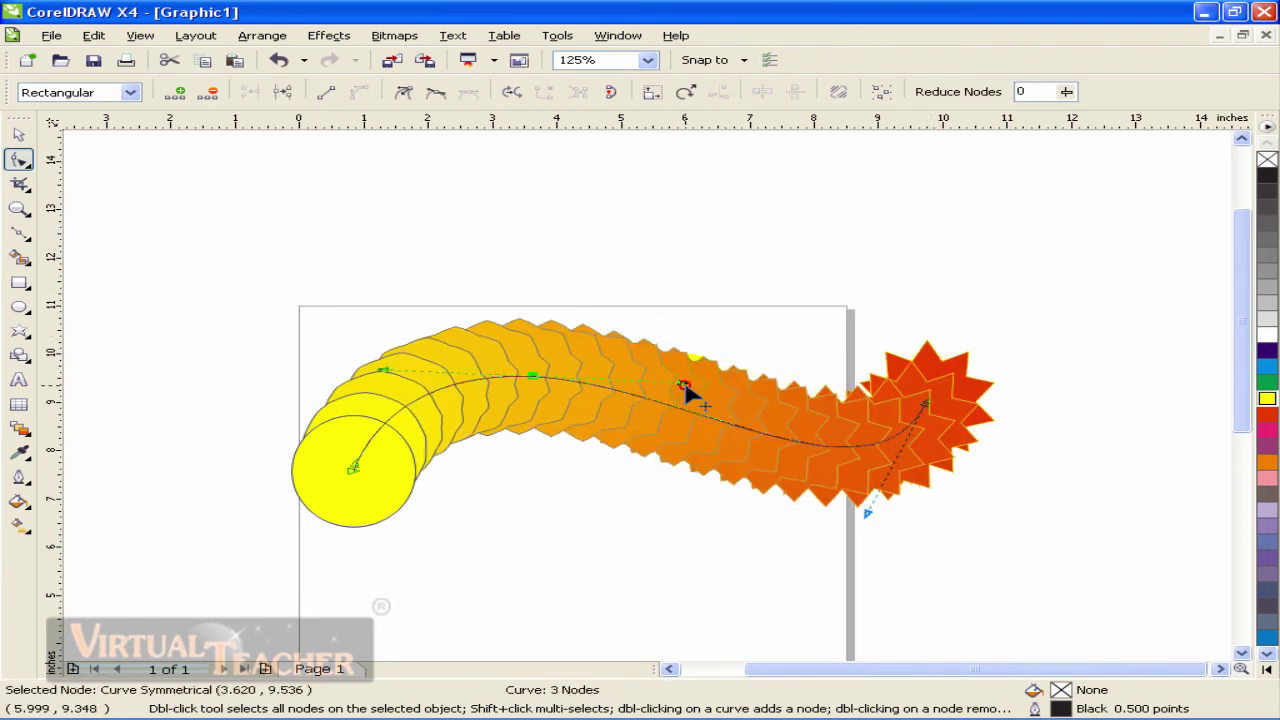
- Reshape the path's curvature around its middle node and near the ellipse end, and select the whole blend
left_click_drag(685, 385, 649, 436)
left_click(428, 441)
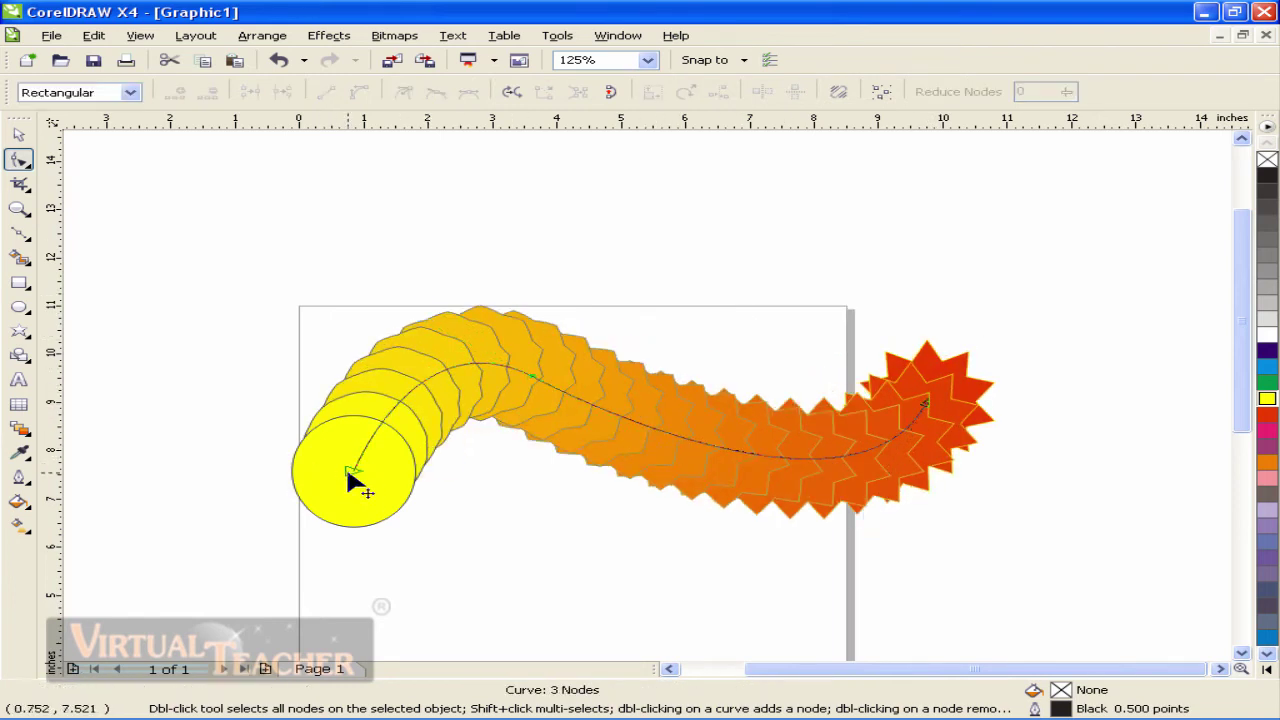
left_click_drag(347, 473, 371, 333)
left_click(18, 134)
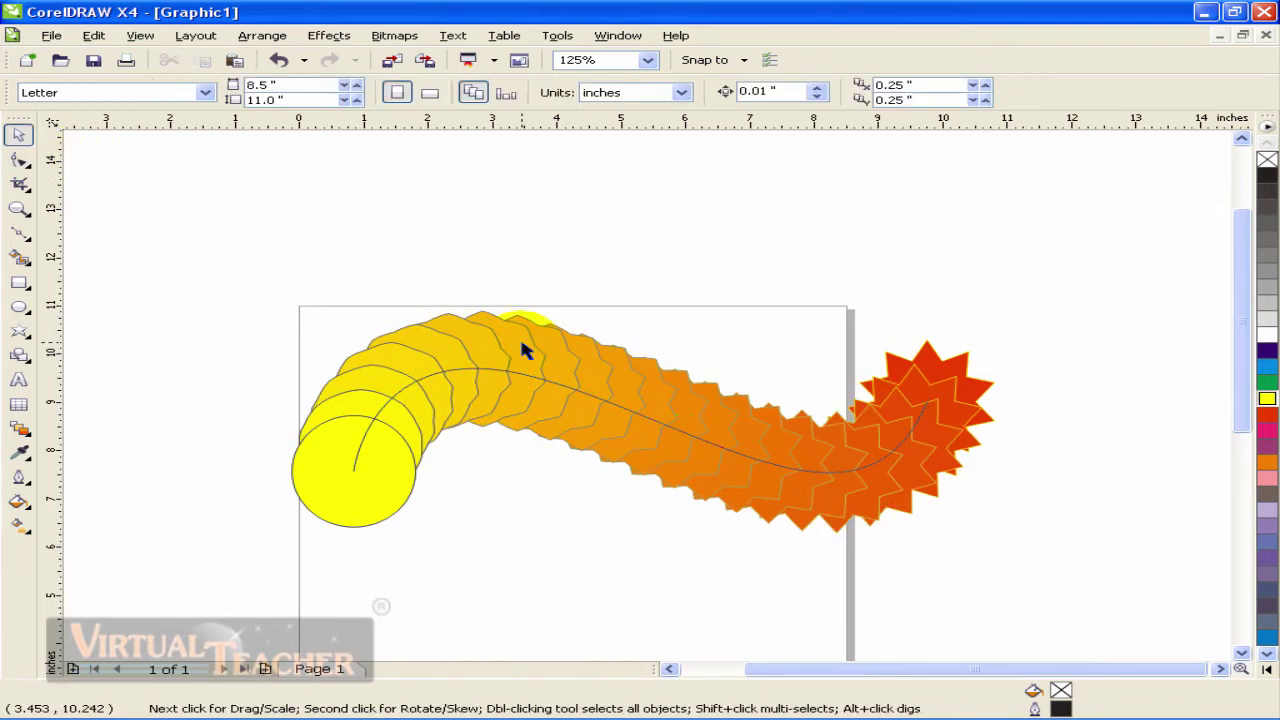
left_click(524, 348)
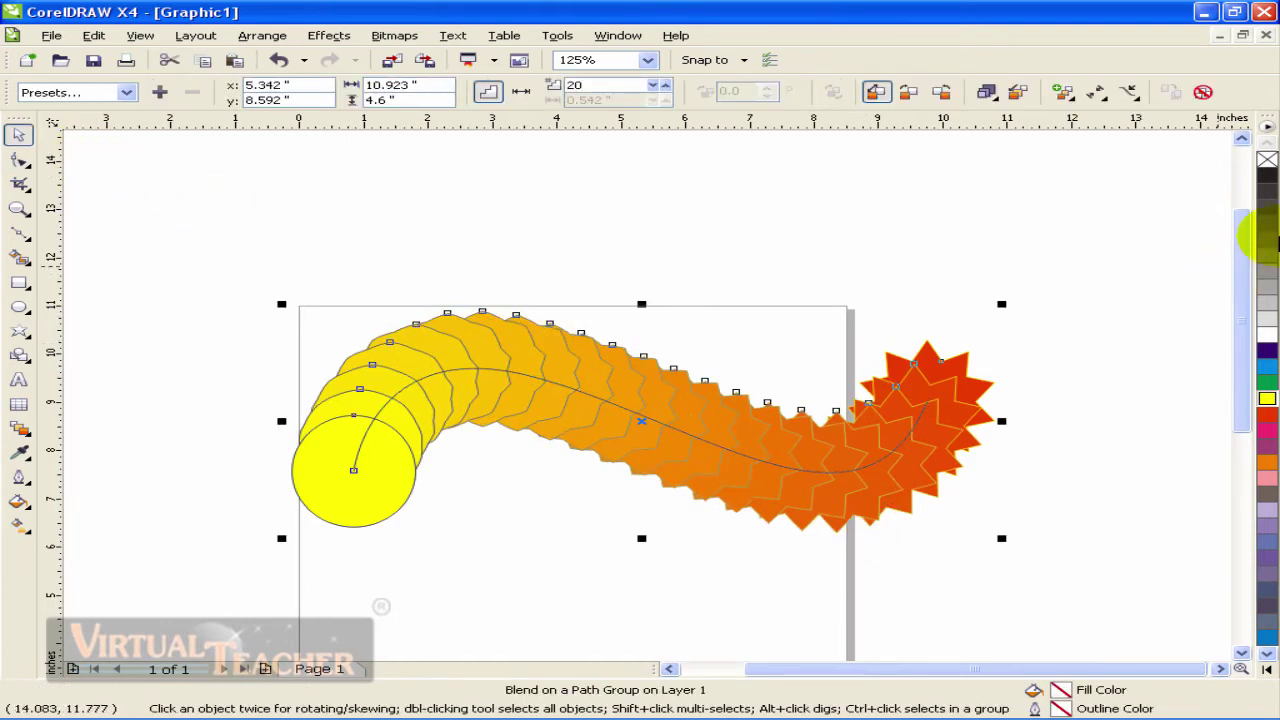
- Remove the outline from the whole blend and move the blend to about X 5.19, Y 9.80 inches
right_click(1267, 160)
left_click(1090, 226)
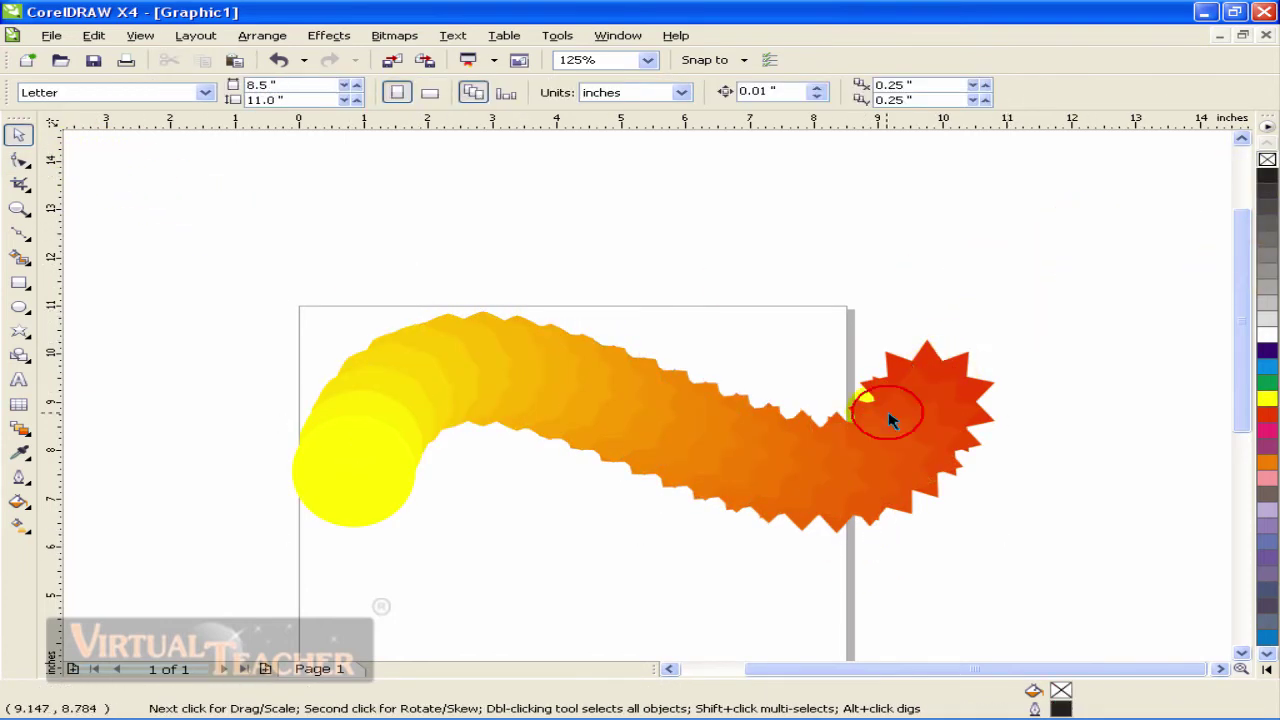
left_click_drag(866, 426, 857, 367)
scroll(814, 389, "down", 3)
scroll(648, 394, "up", 3)
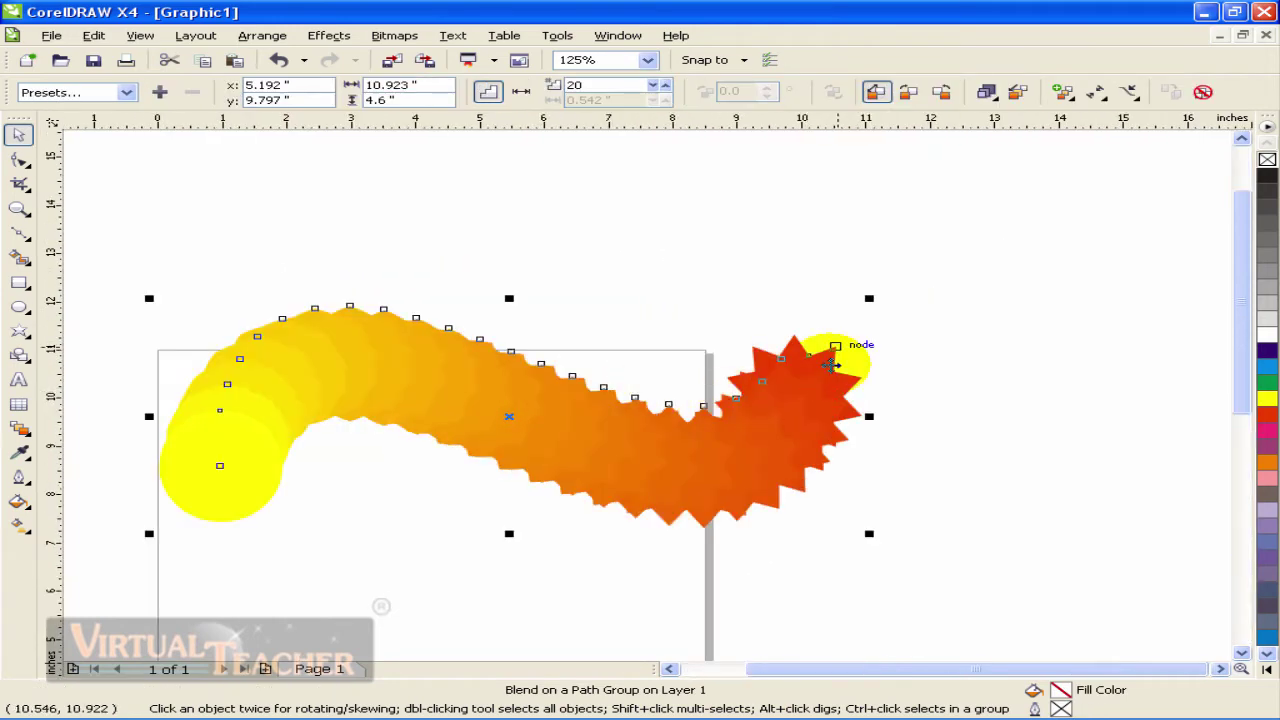
- Scale the blend down to about 5.21 by 2.19 inches and give it a black outline
left_click_drag(869, 299, 556, 500)
scroll(556, 500, "up", 1)
scroll(1224, 268, "up", 1)
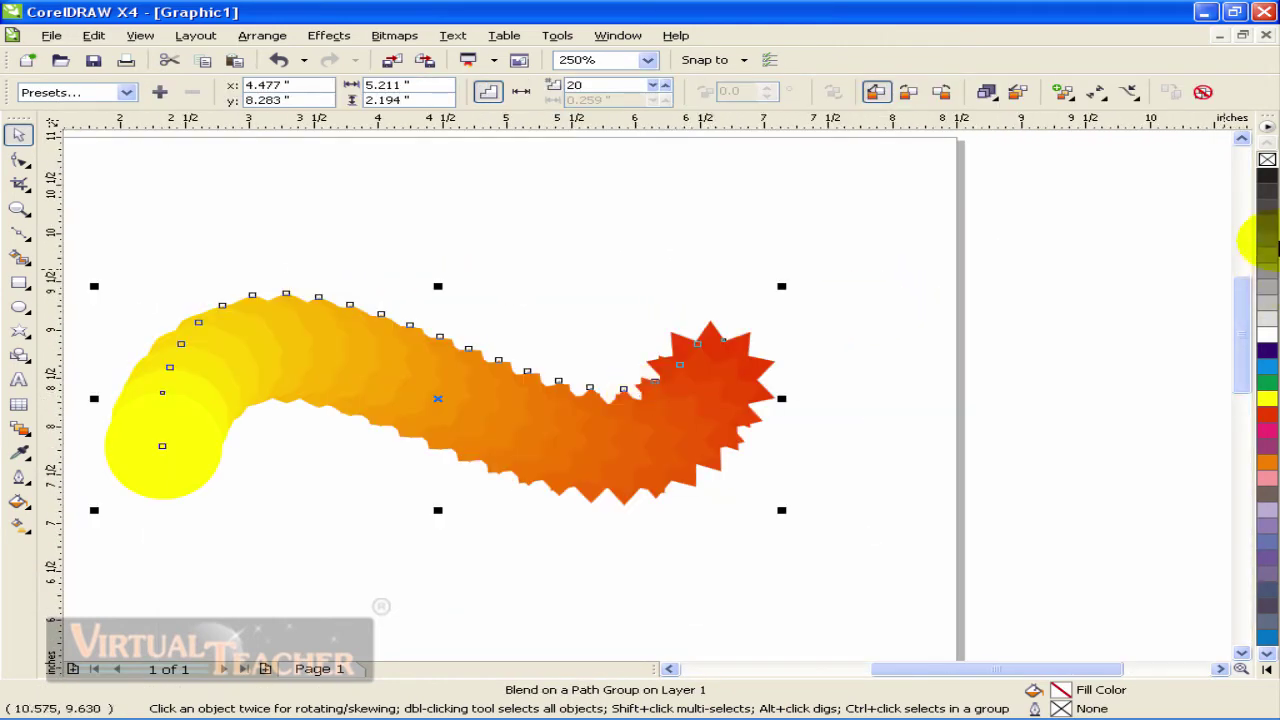
right_click(1266, 188)
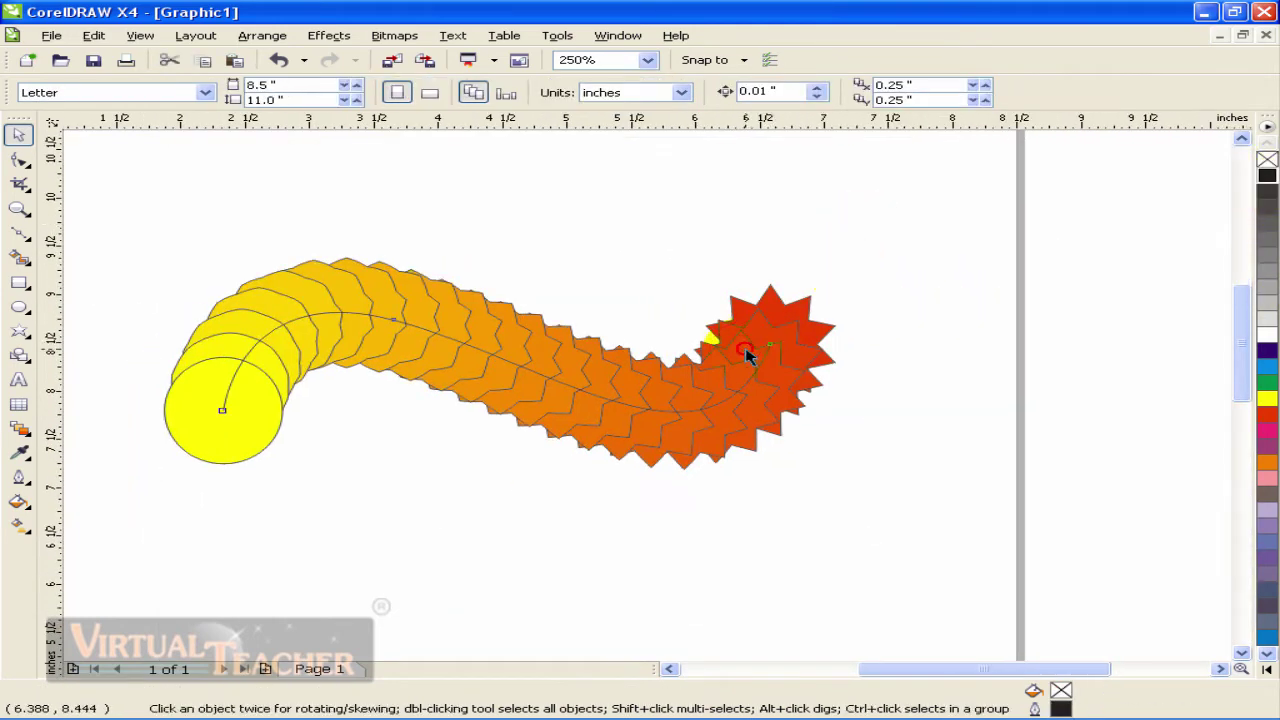
- Delete the whole blend together with its path to clear the page for the Contour tool demonstration
left_click(768, 306)
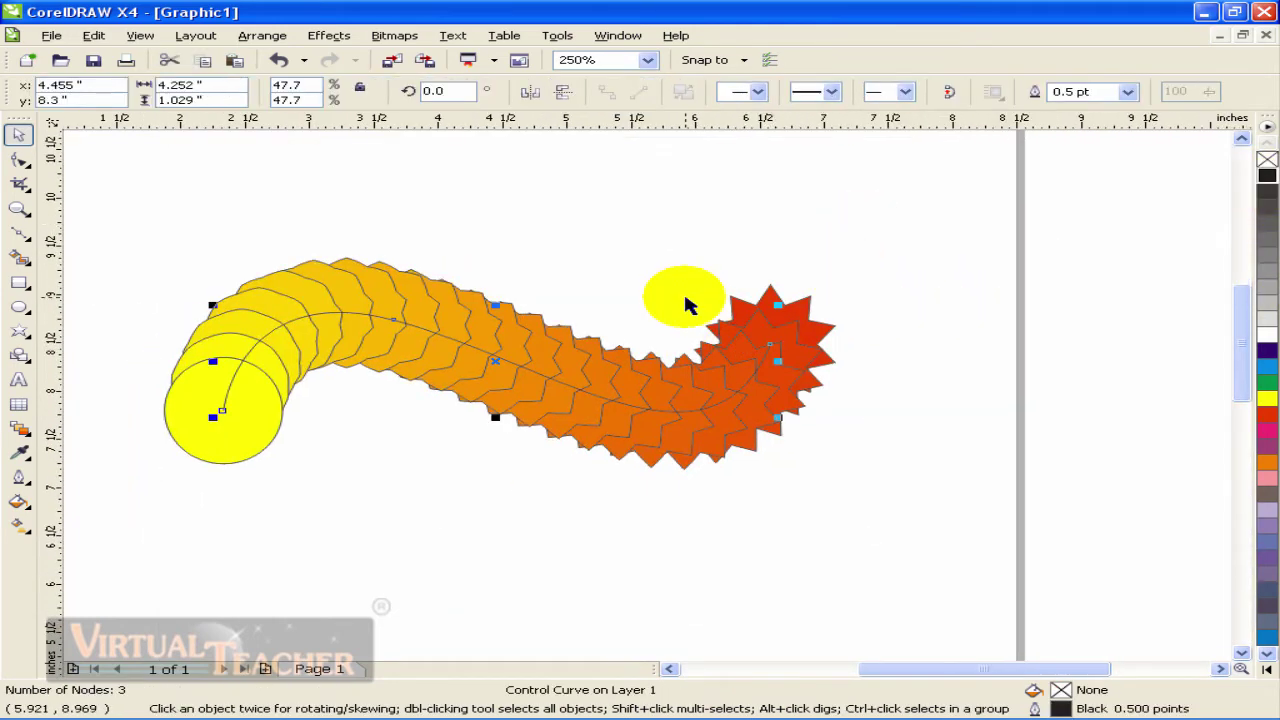
left_click(20, 430)
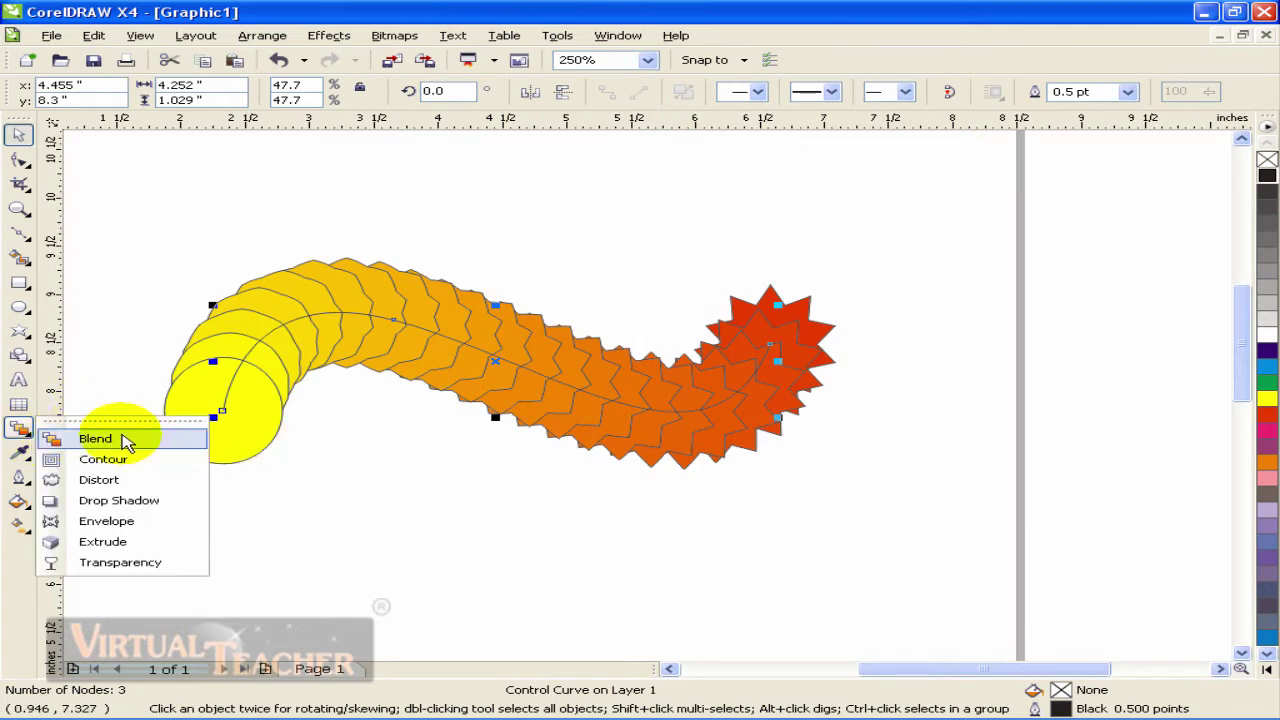
left_click(127, 443)
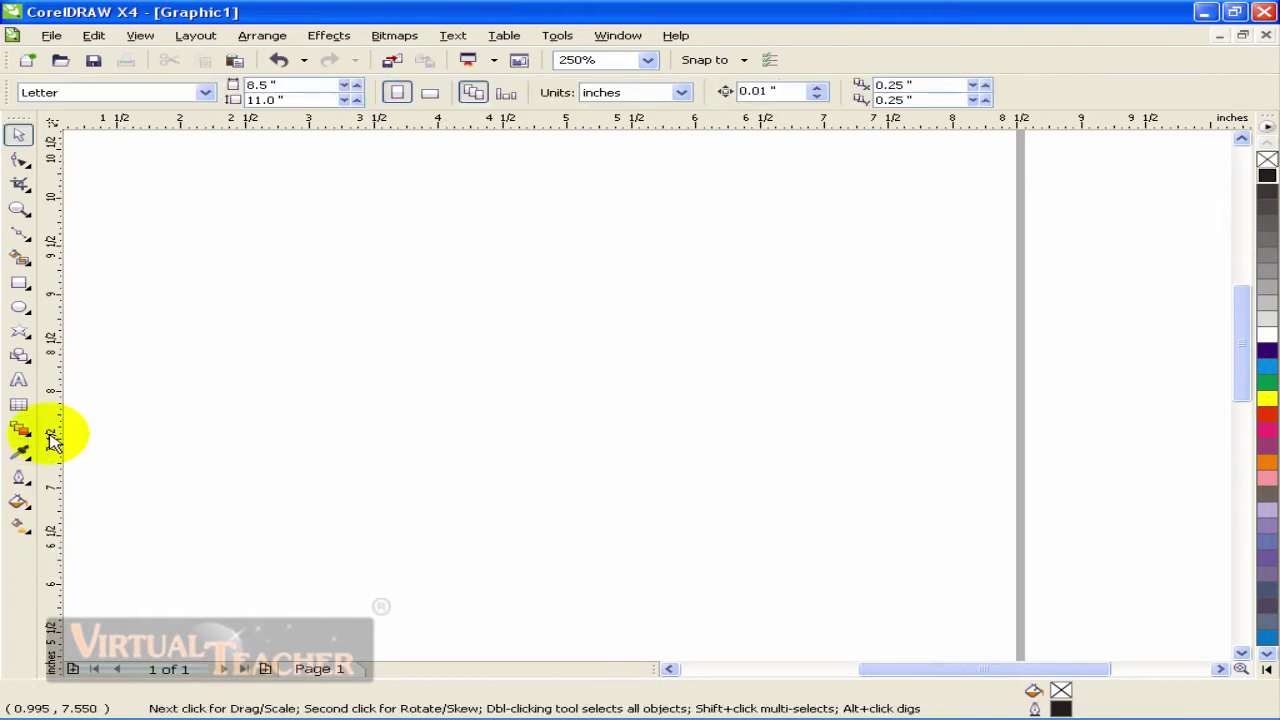
left_click(22, 432)
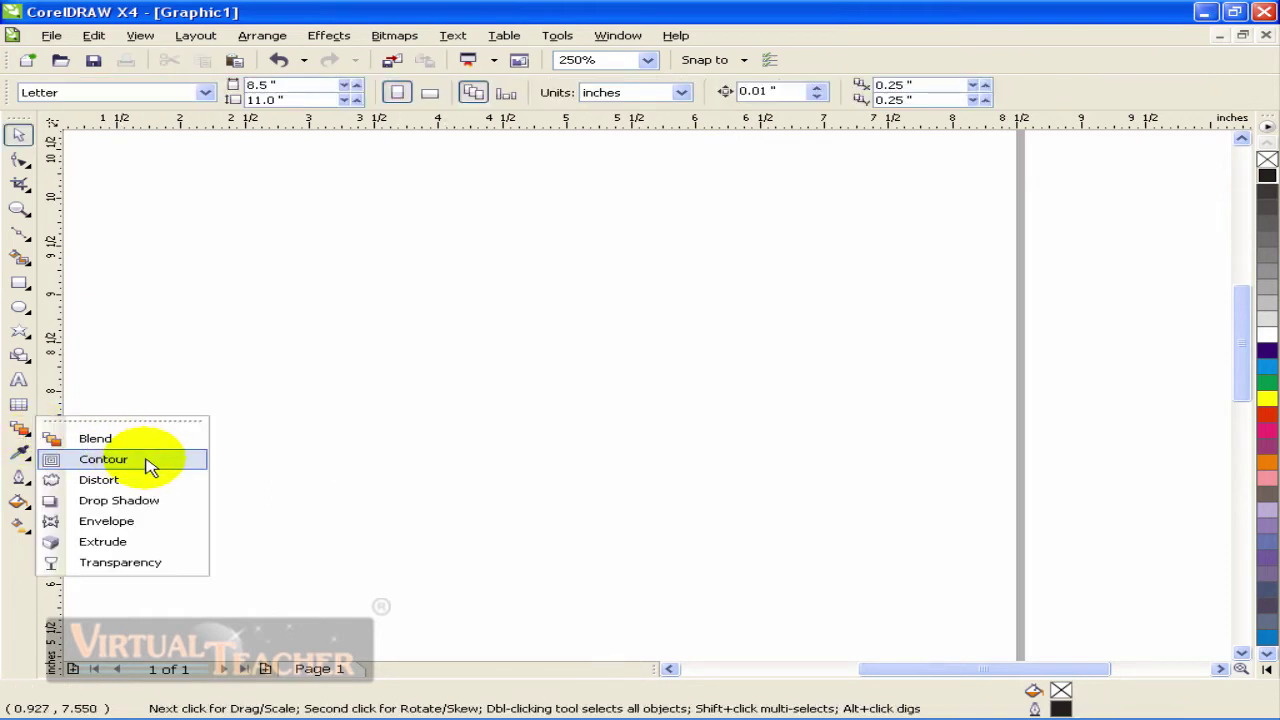
left_click(148, 466)
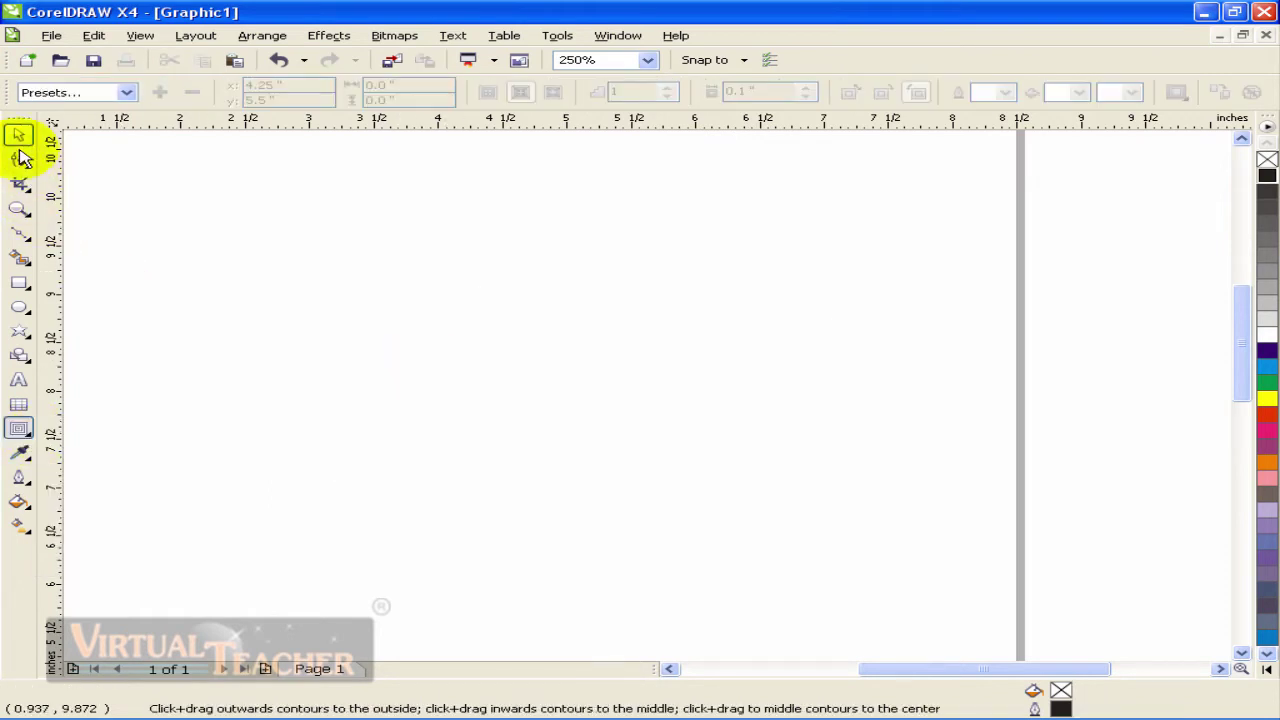
left_click(20, 134)
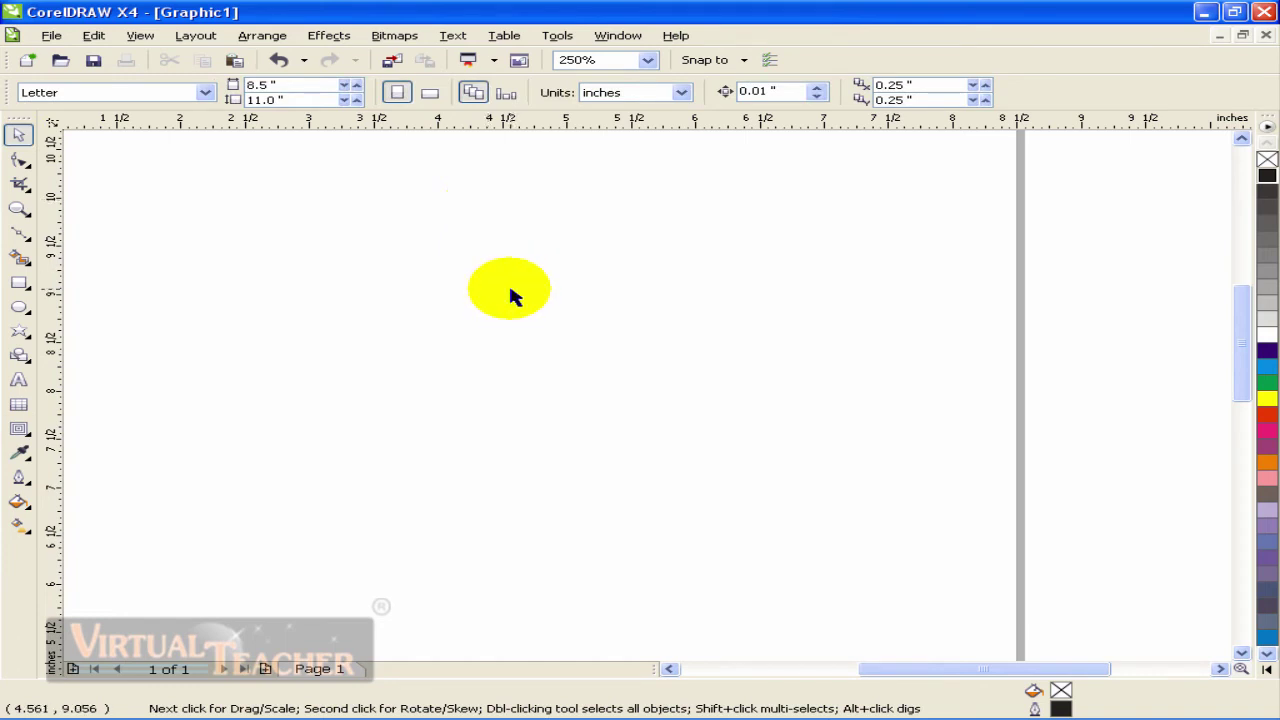
- Draw the upper and right-hand part of a wavy star-like shape as a Bezier curve with seven nodes
left_click(27, 240)
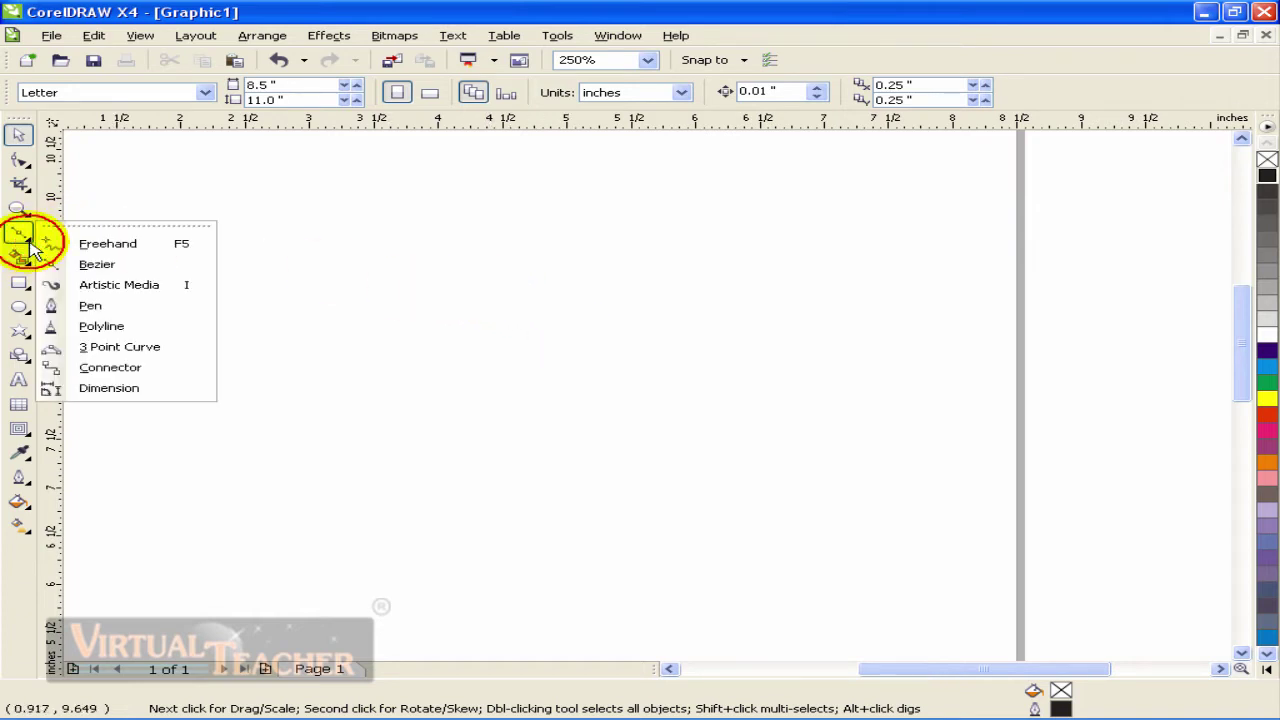
left_click(101, 272)
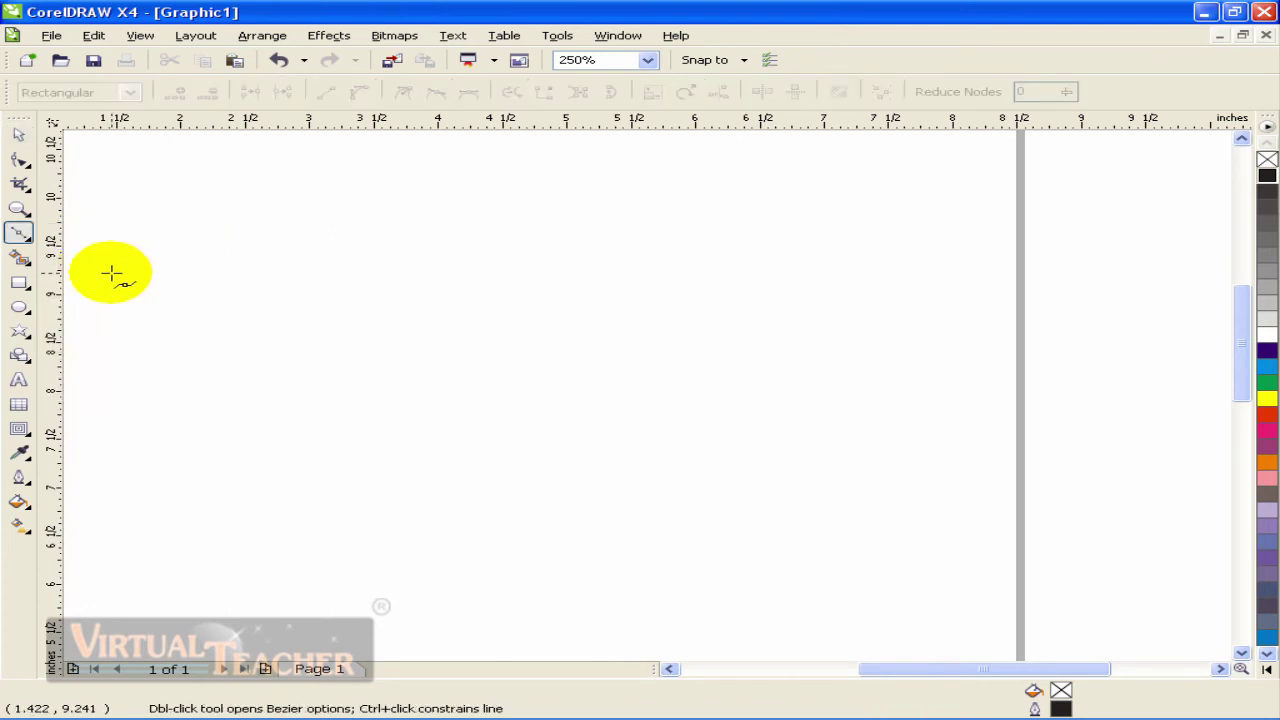
left_click(358, 405)
left_click_drag(364, 296, 456, 277)
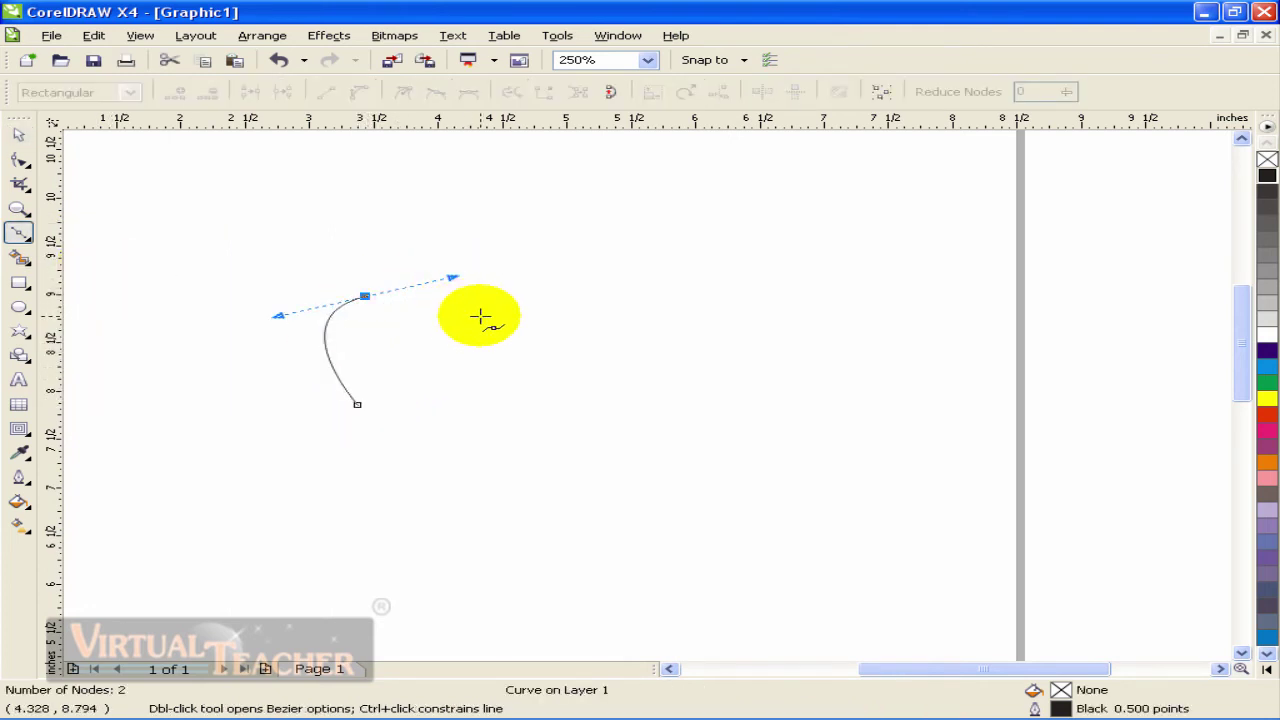
left_click_drag(500, 320, 583, 286)
left_click_drag(680, 244, 777, 294)
left_click_drag(775, 355, 880, 353)
left_click_drag(901, 430, 883, 491)
left_click_drag(797, 499, 706, 514)
- Continue the Bezier curve around the shape's lower and left-hand sides and close it at its start node
scroll(640, 420, "down", 1)
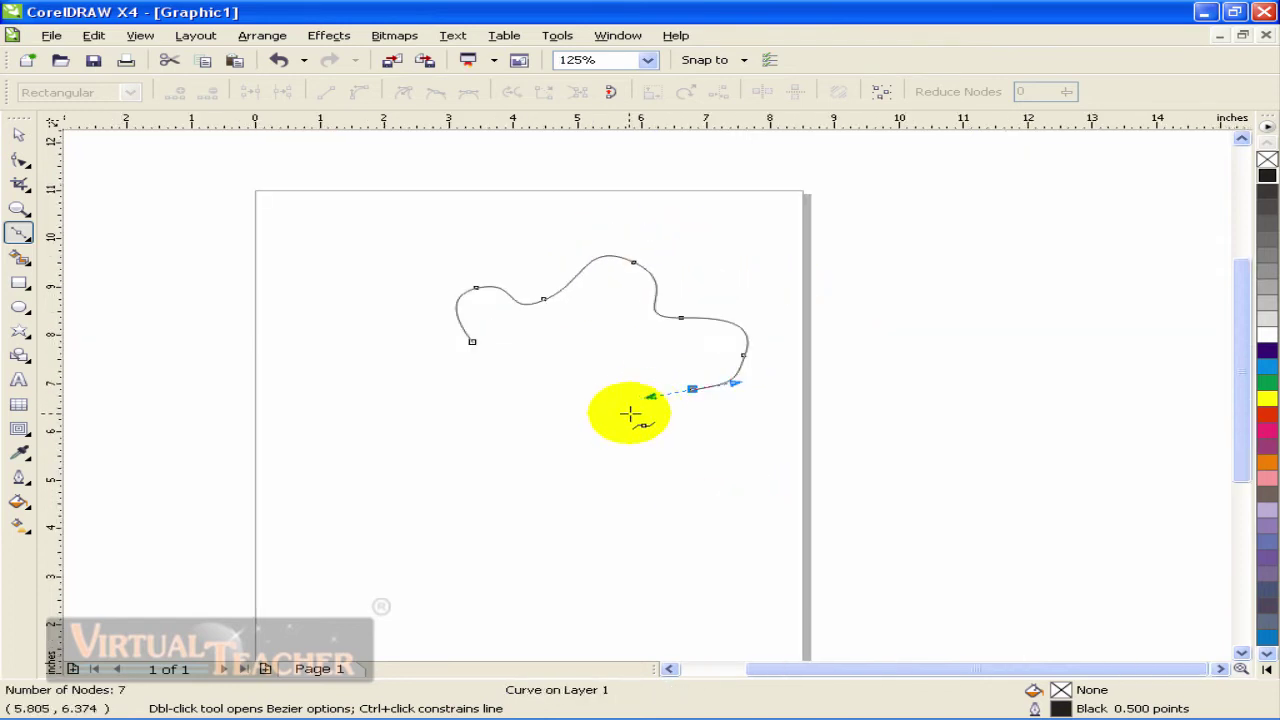
scroll(629, 409, "up", 1)
left_click_drag(735, 437, 749, 466)
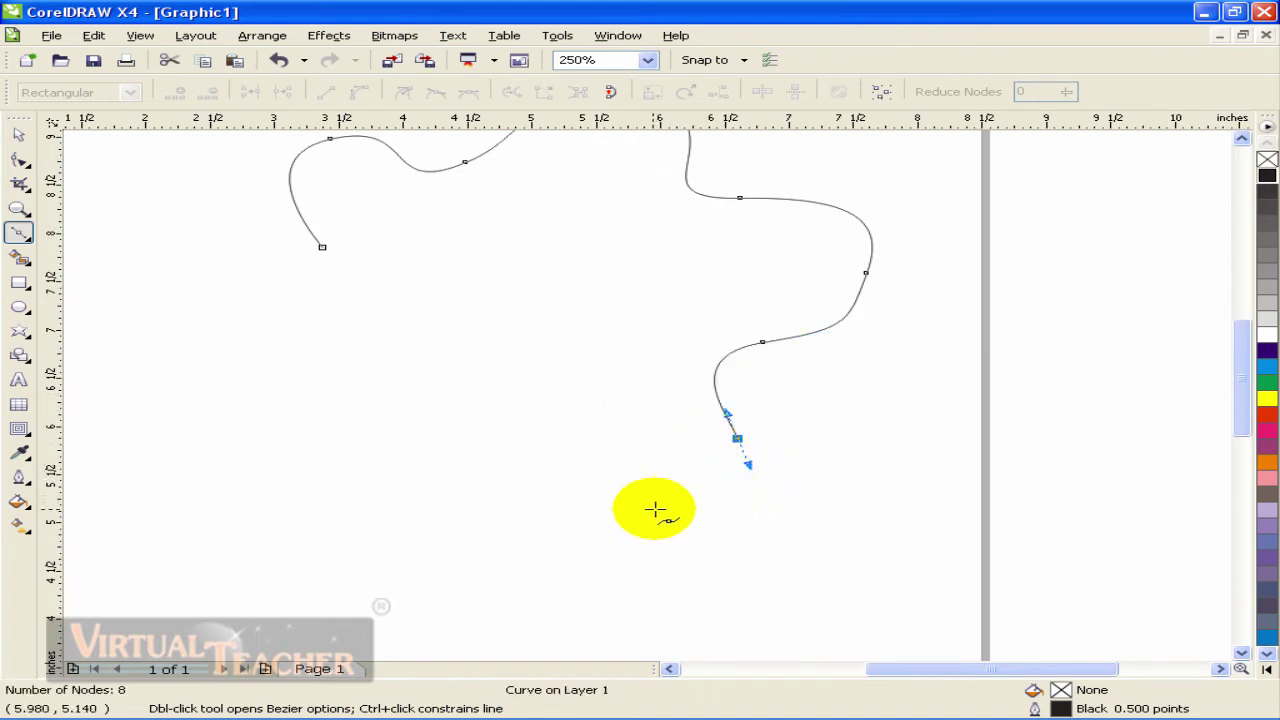
left_click_drag(626, 505, 534, 434)
left_click_drag(415, 433, 309, 466)
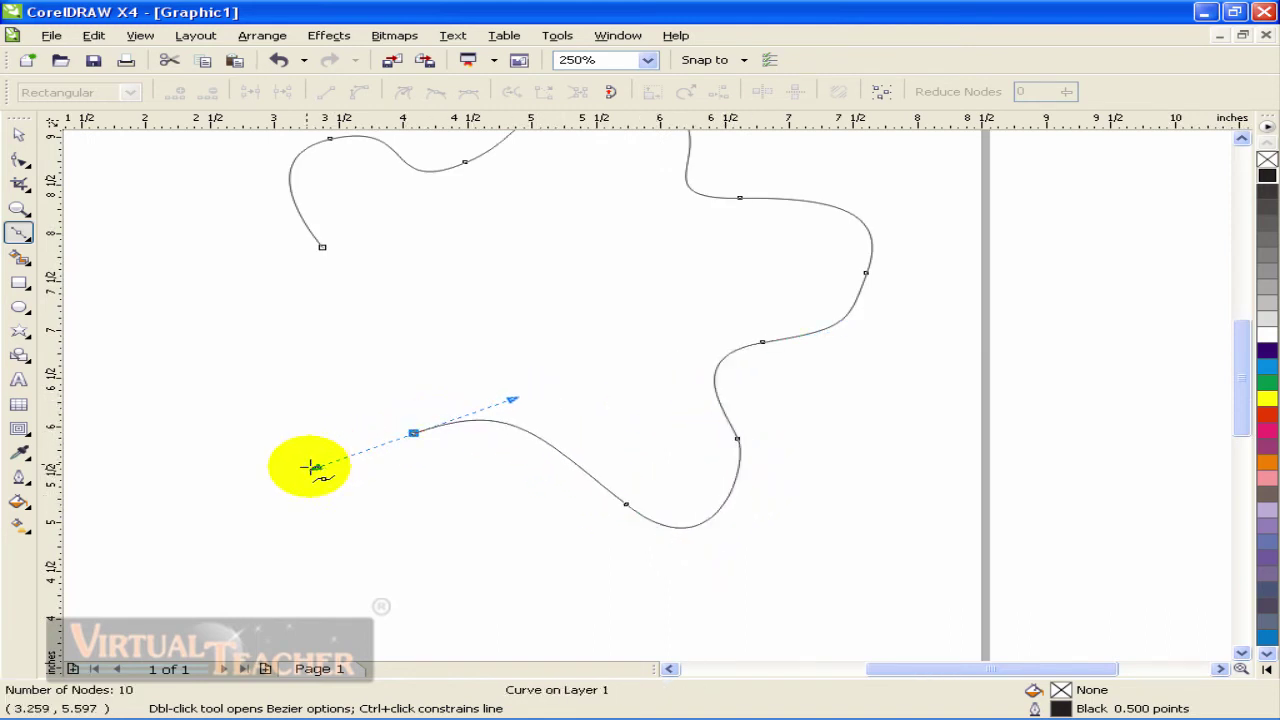
left_click_drag(222, 386, 253, 338)
left_click_drag(322, 247, 380, 346)
scroll(380, 346, "down", 1)
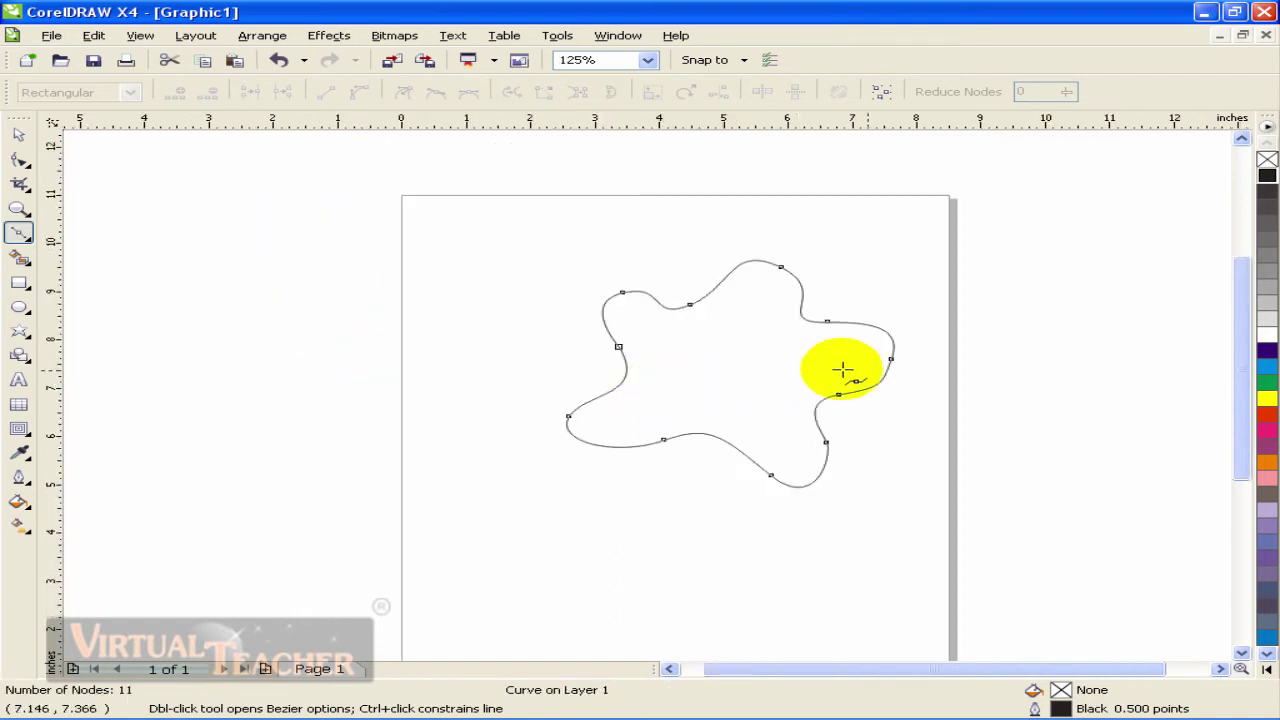
- Move the closed curve to about X 4.72, Y 7.61 inches on the page
scroll(866, 368, "up", 1)
left_click(18, 137)
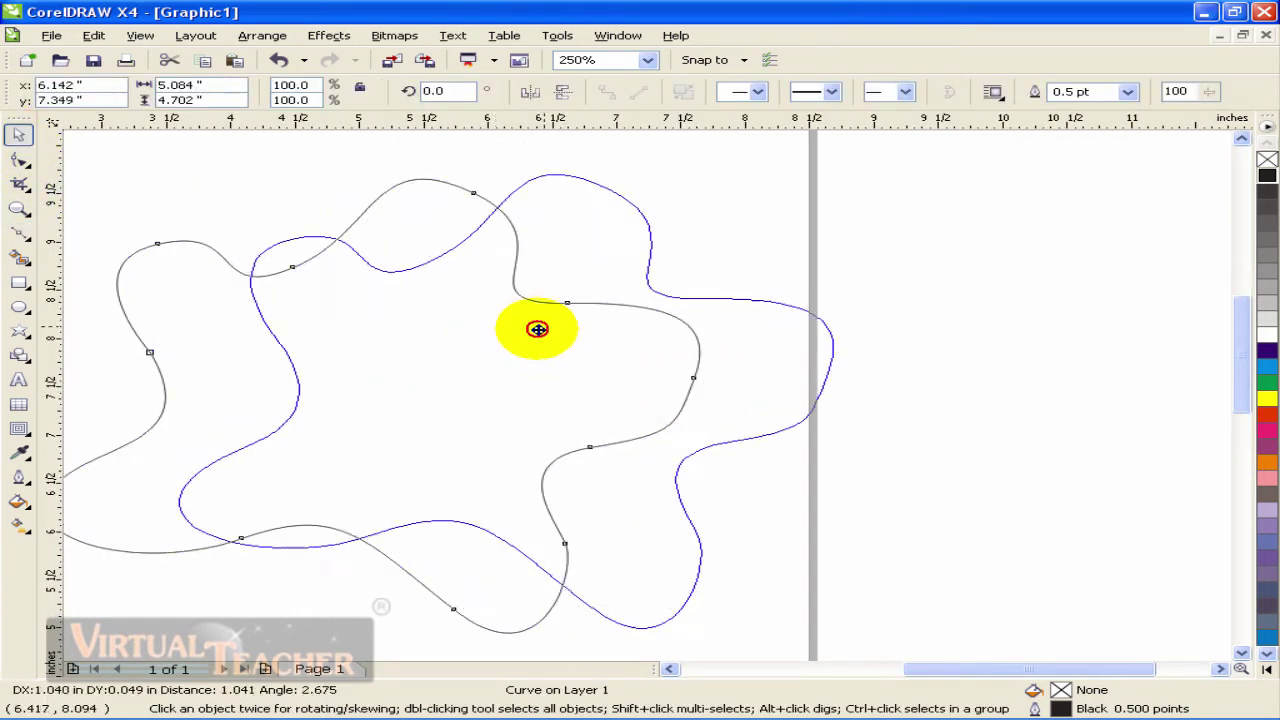
scroll(649, 391, "down", 1)
scroll(649, 394, "up", 1)
scroll(636, 413, "down", 1)
left_click_drag(636, 413, 545, 406)
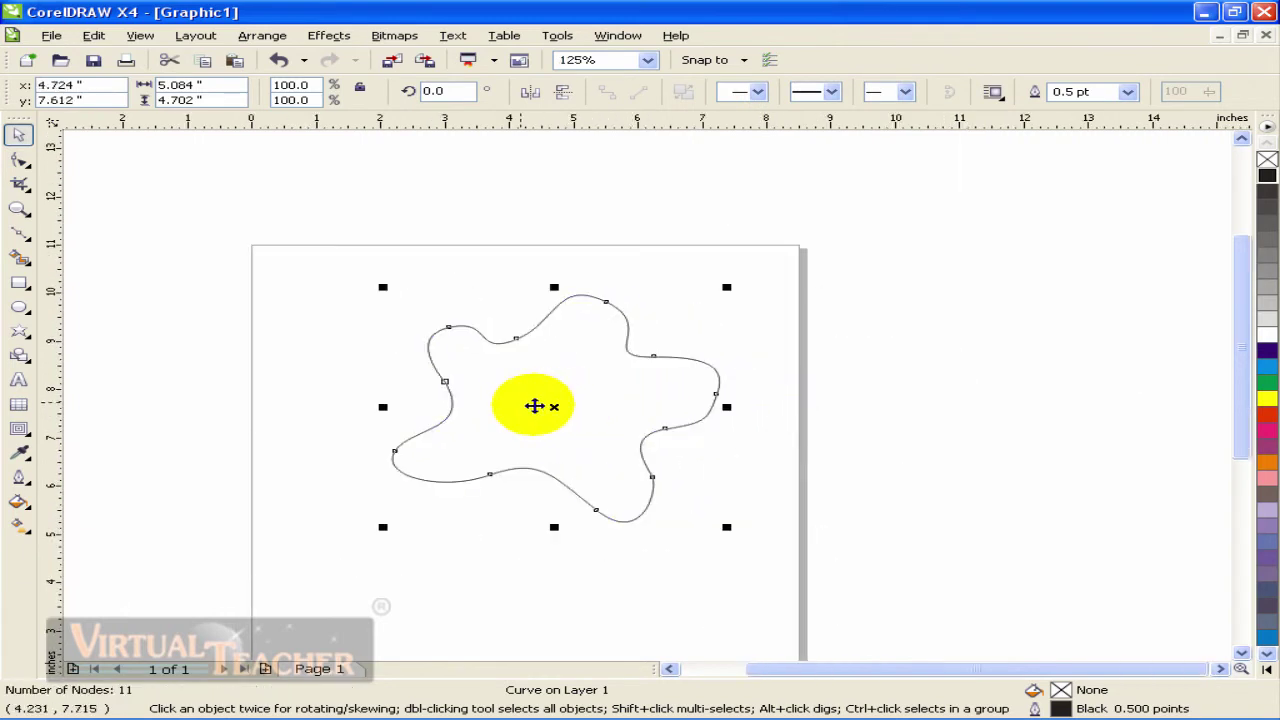
- Apply a nine-step inside contour to the curve with the Contour tool, and move the group to about X 4.25, Y 7.76 inches
left_click(24, 438)
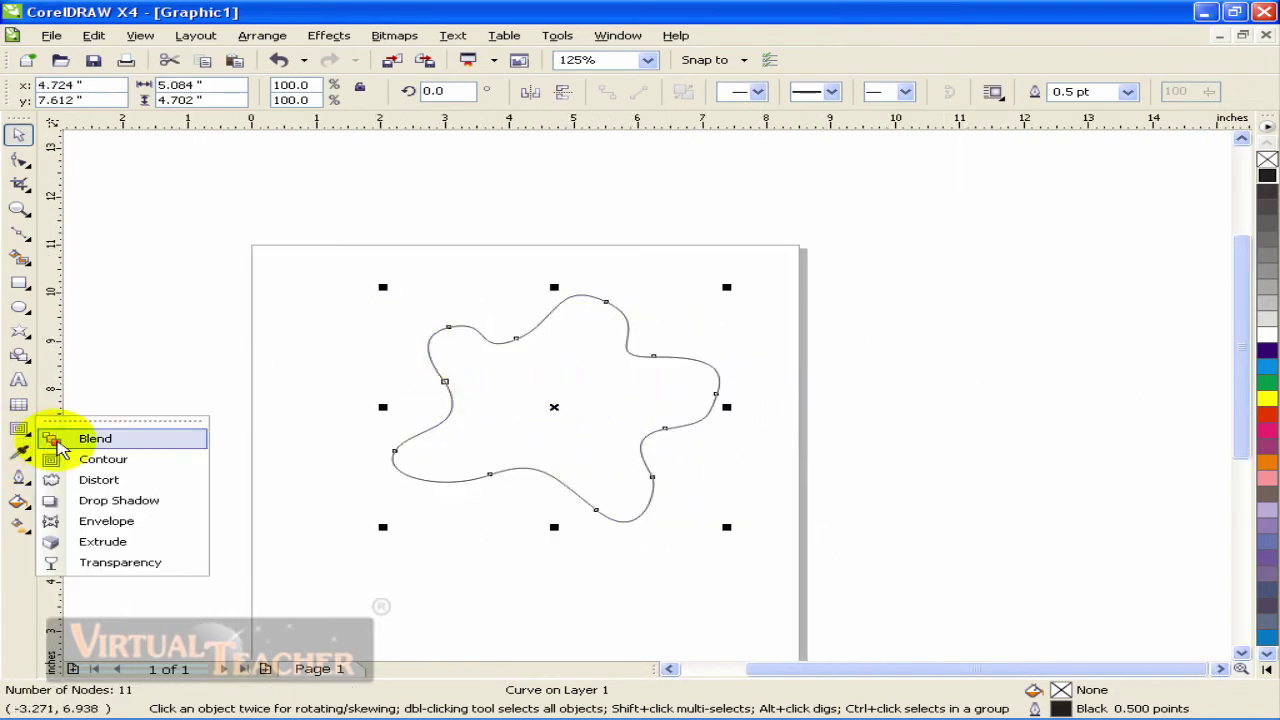
left_click(92, 460)
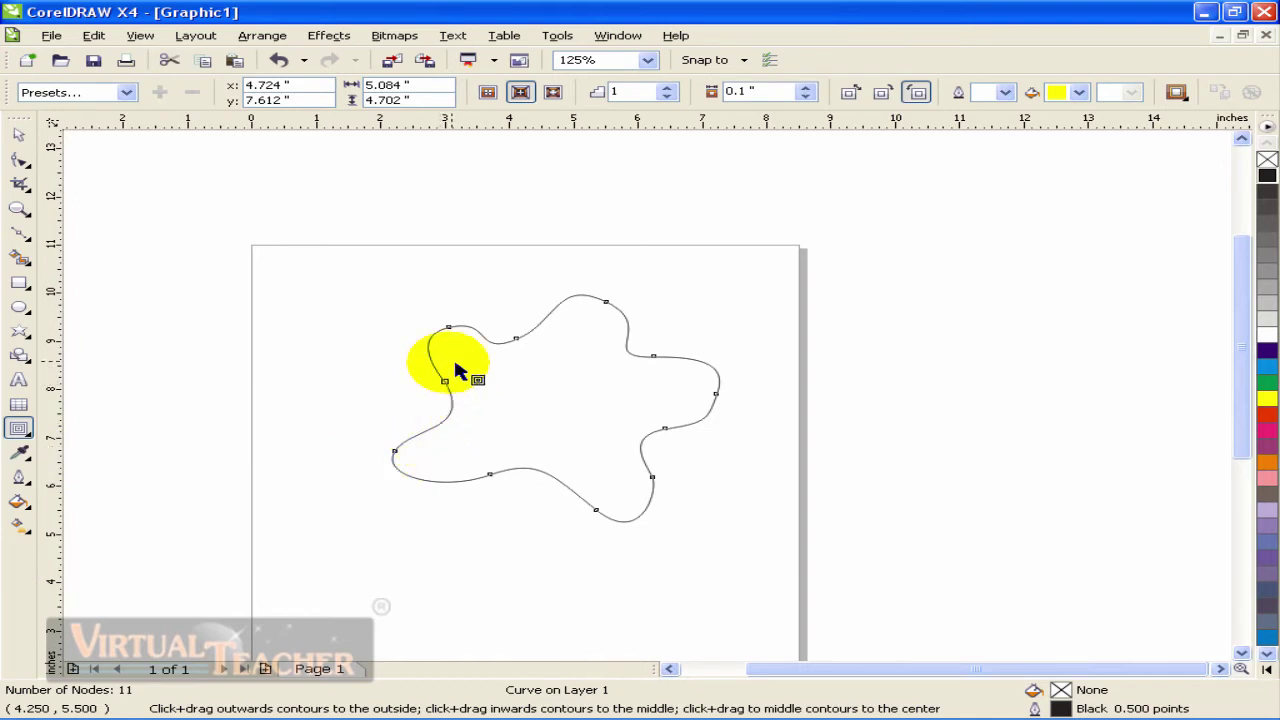
mouse_move(449, 343)
left_mouse_down()
mouse_move(457, 329)
mouse_move(457, 346)
left_mouse_up()
scroll(543, 404, "up", 1)
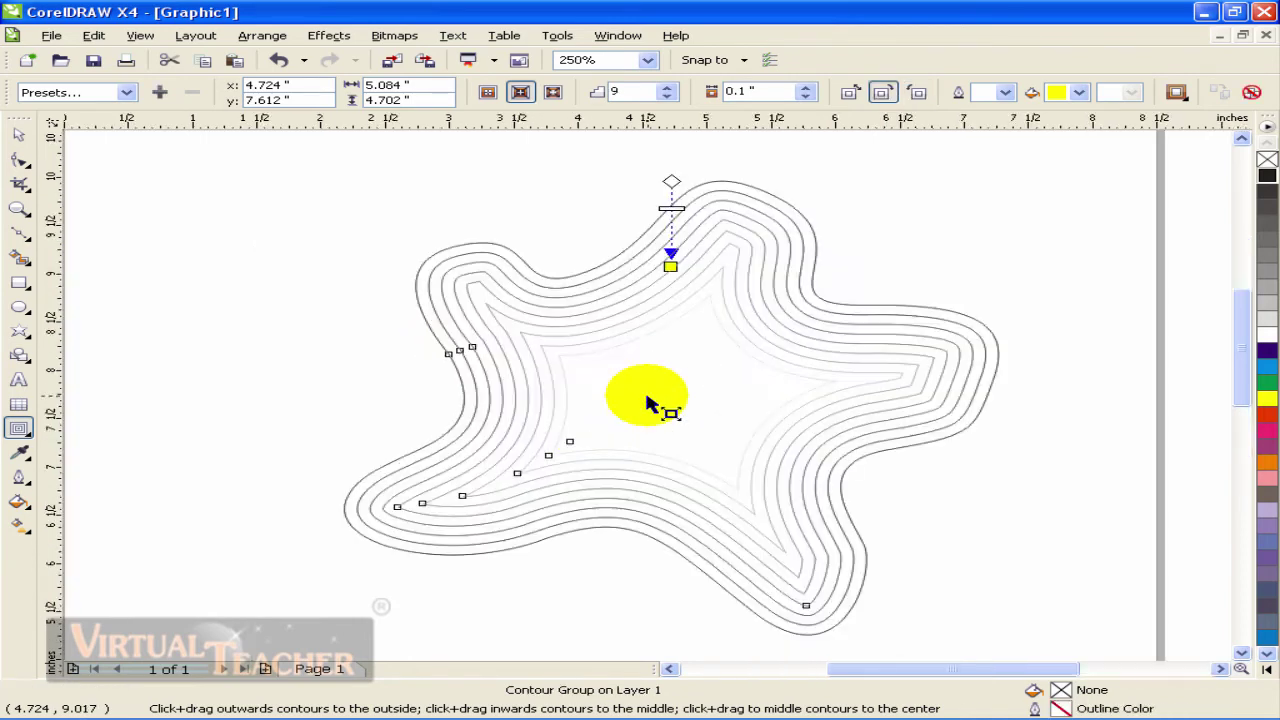
left_click(18, 133)
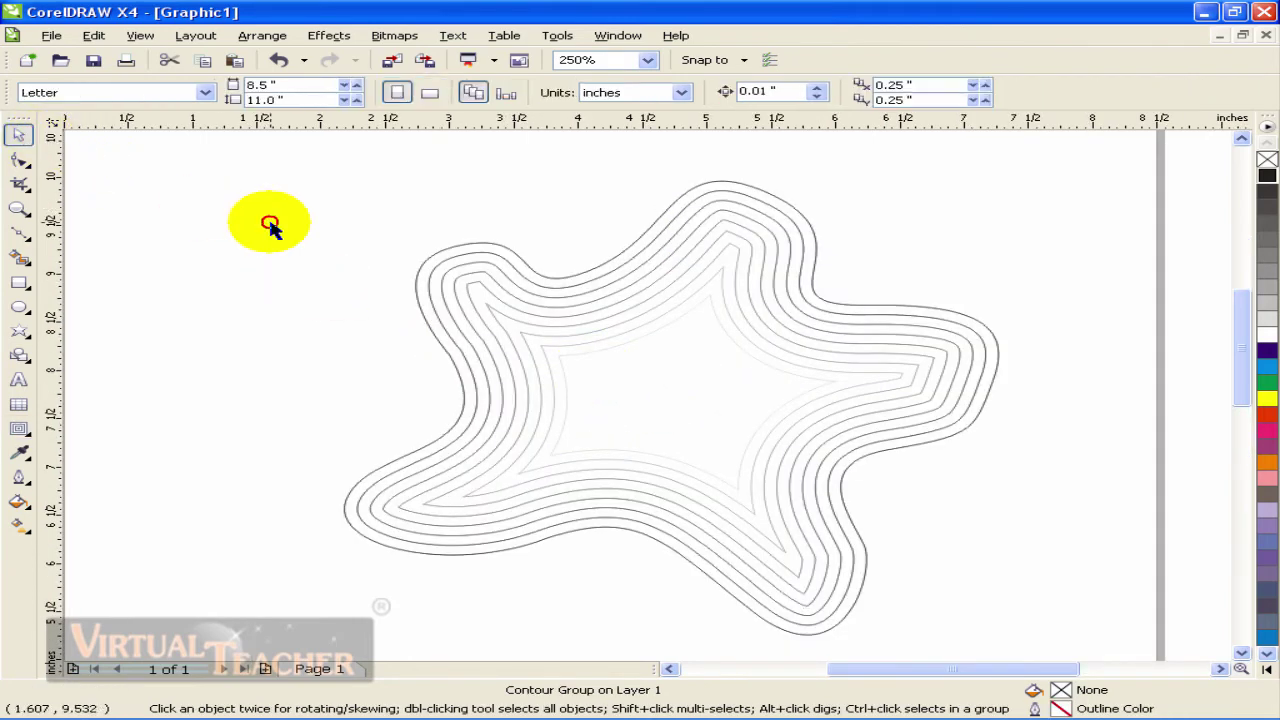
left_click_drag(791, 345, 709, 297)
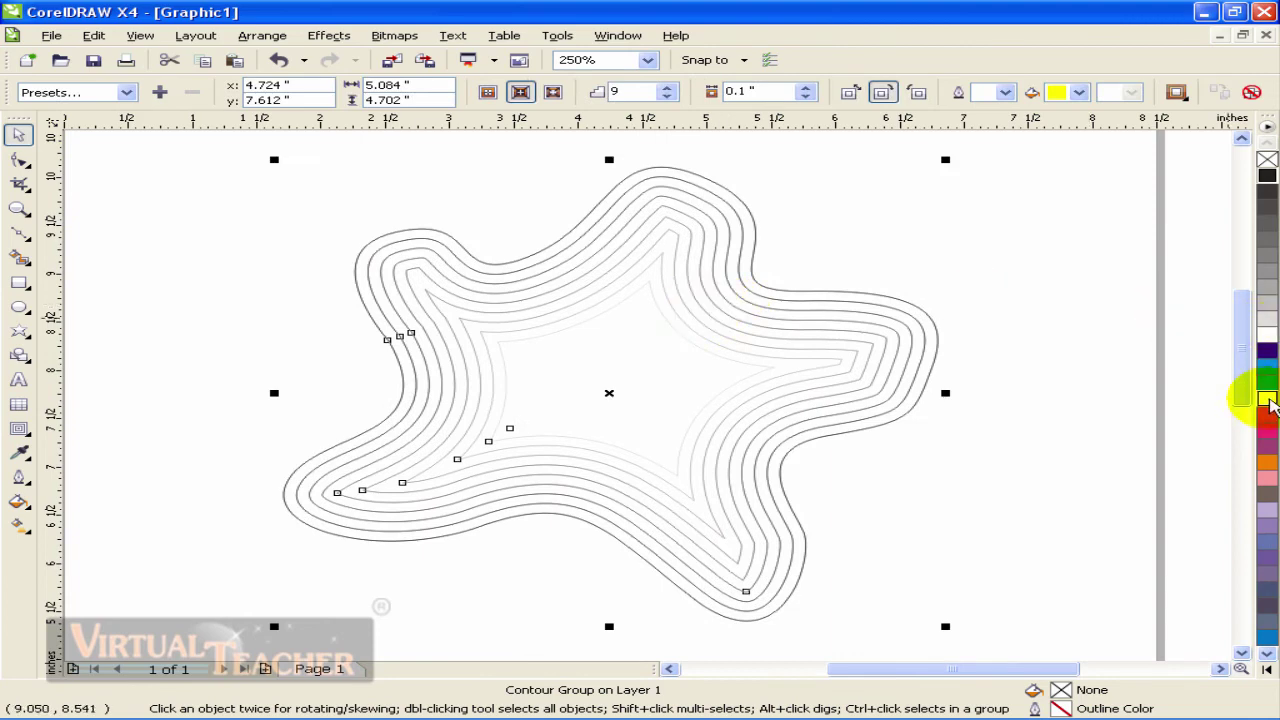
- Try several fill colours on the contoured shape, including red and orange, and finish with purple
left_click(1267, 398)
left_click(1267, 416)
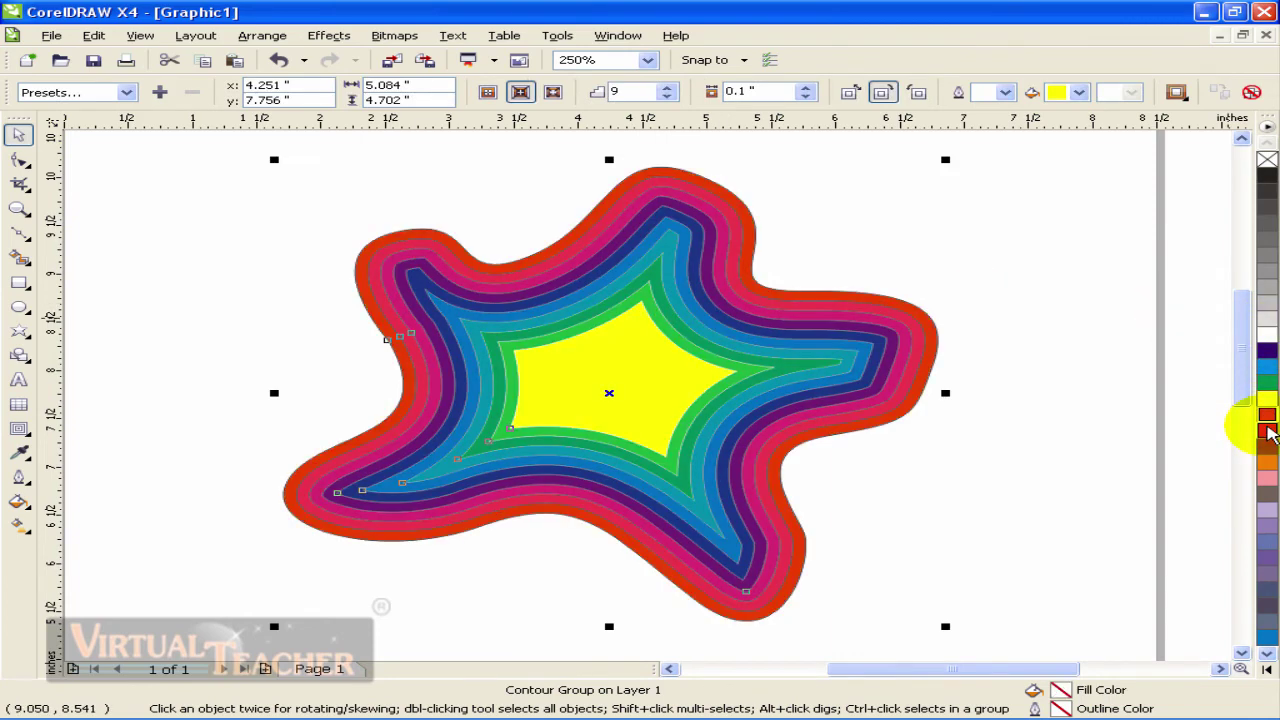
left_click(1267, 431)
left_click(1267, 464)
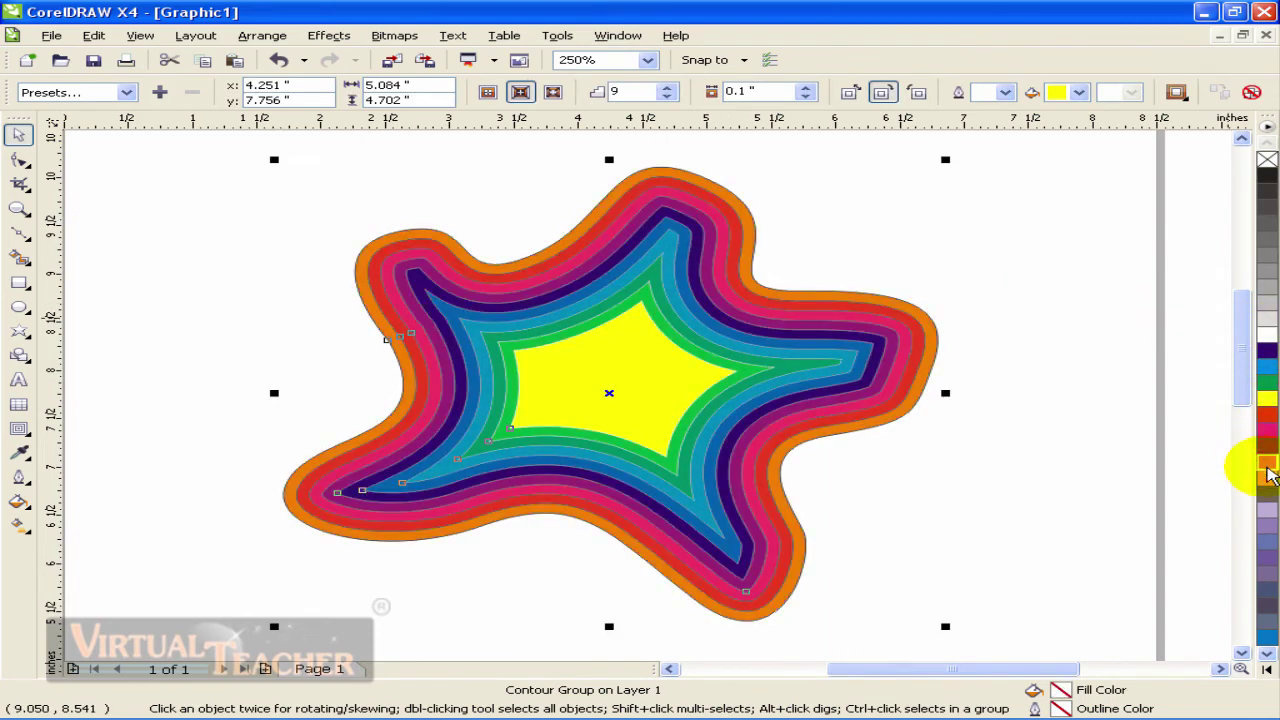
left_click(1267, 482)
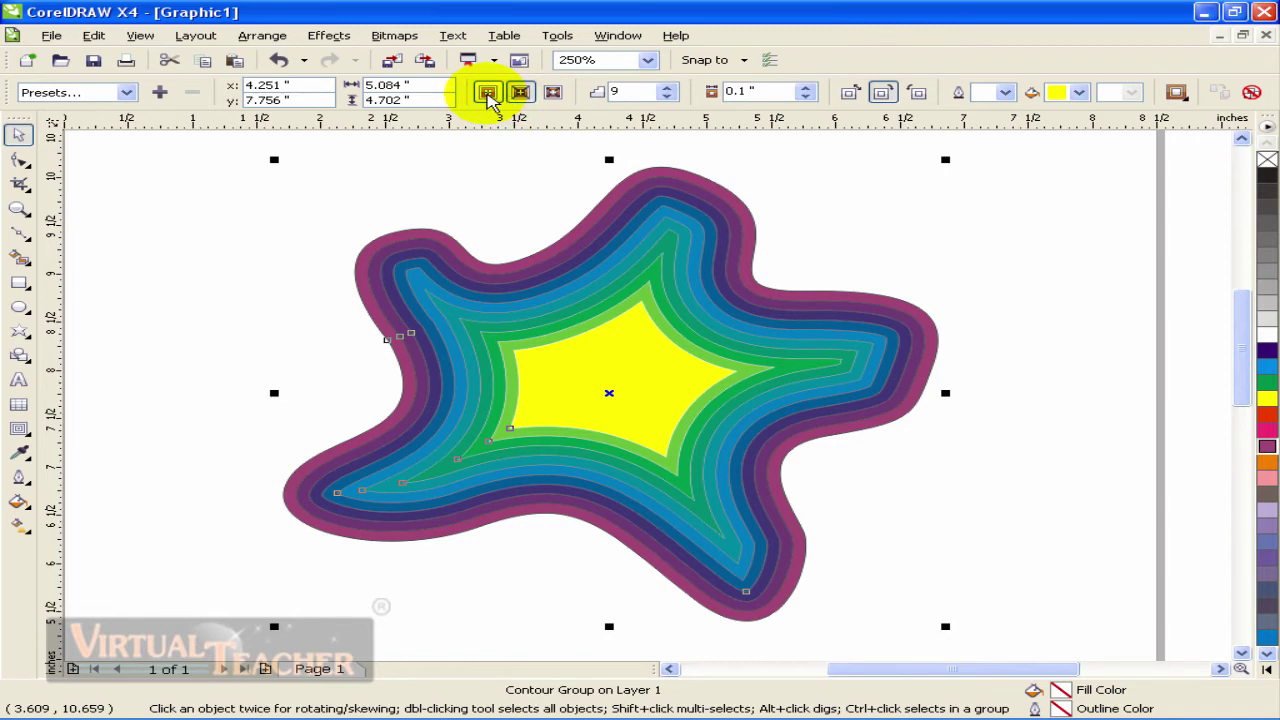
- Switch the contour direction to the center, then to outside, and move the group to about X 4.17, Y 7.15 inches
left_click(488, 94)
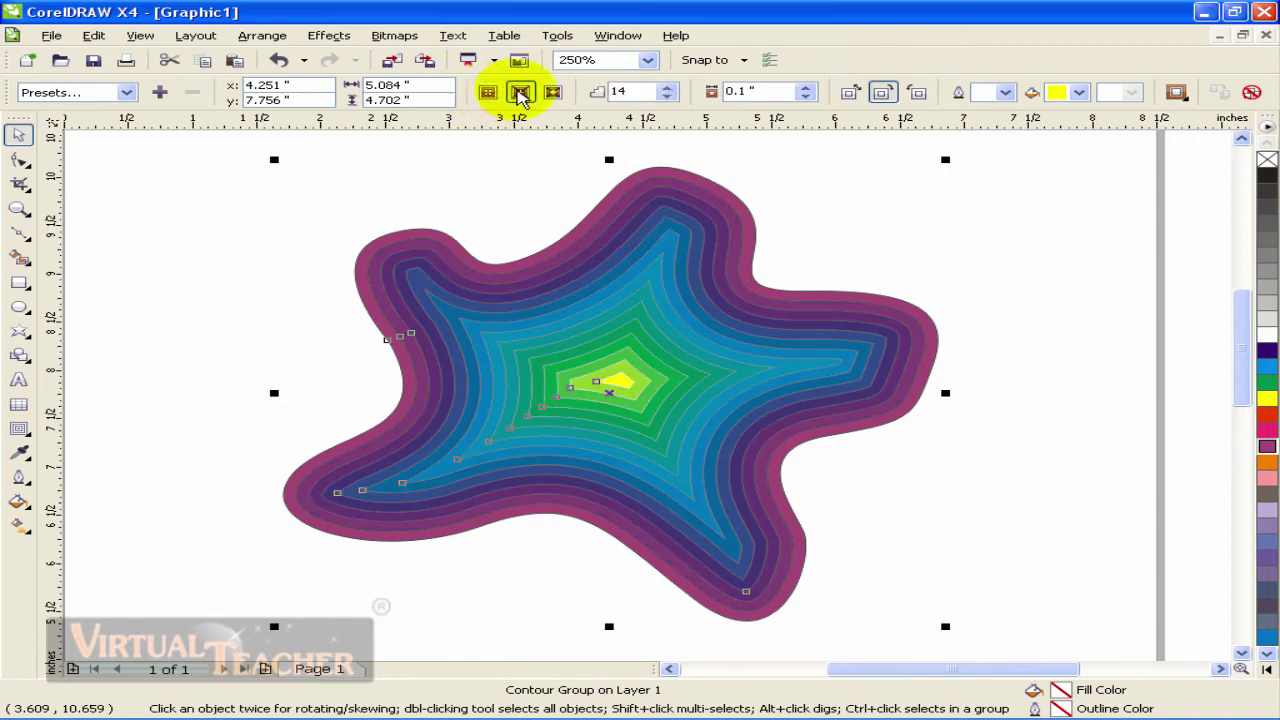
left_click(553, 92)
scroll(629, 214, "down", 2)
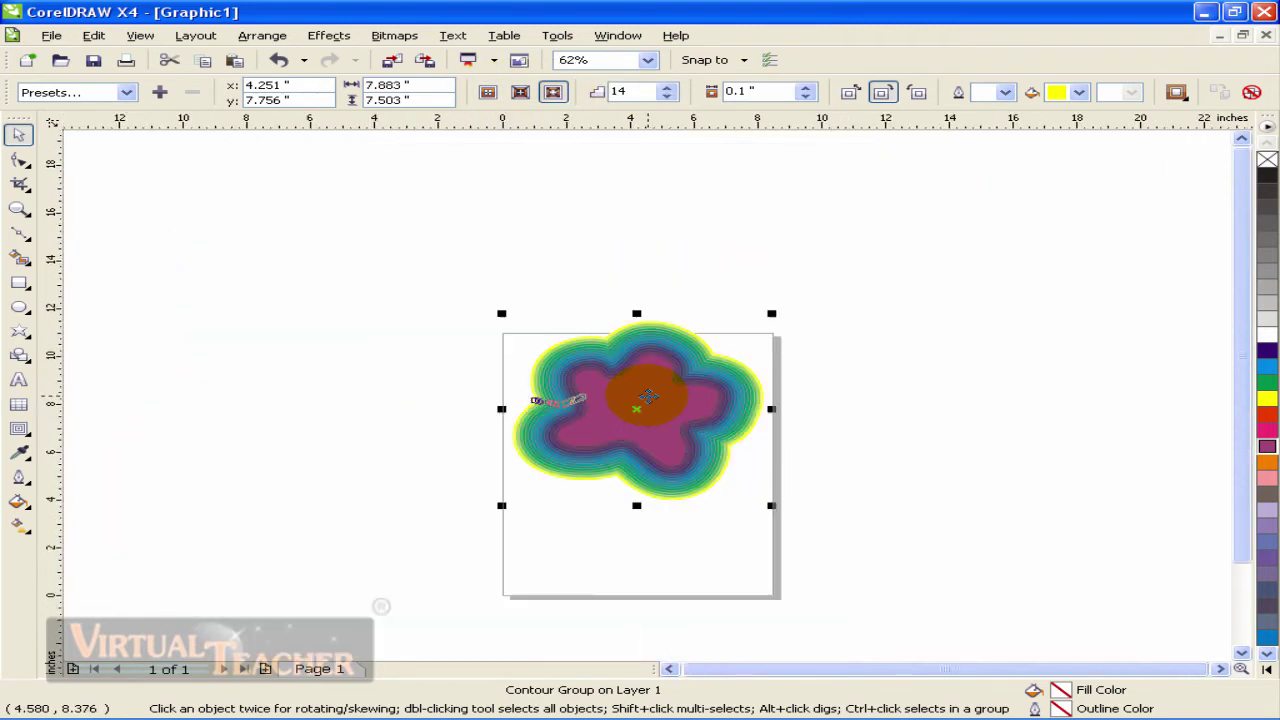
scroll(648, 397, "up", 1)
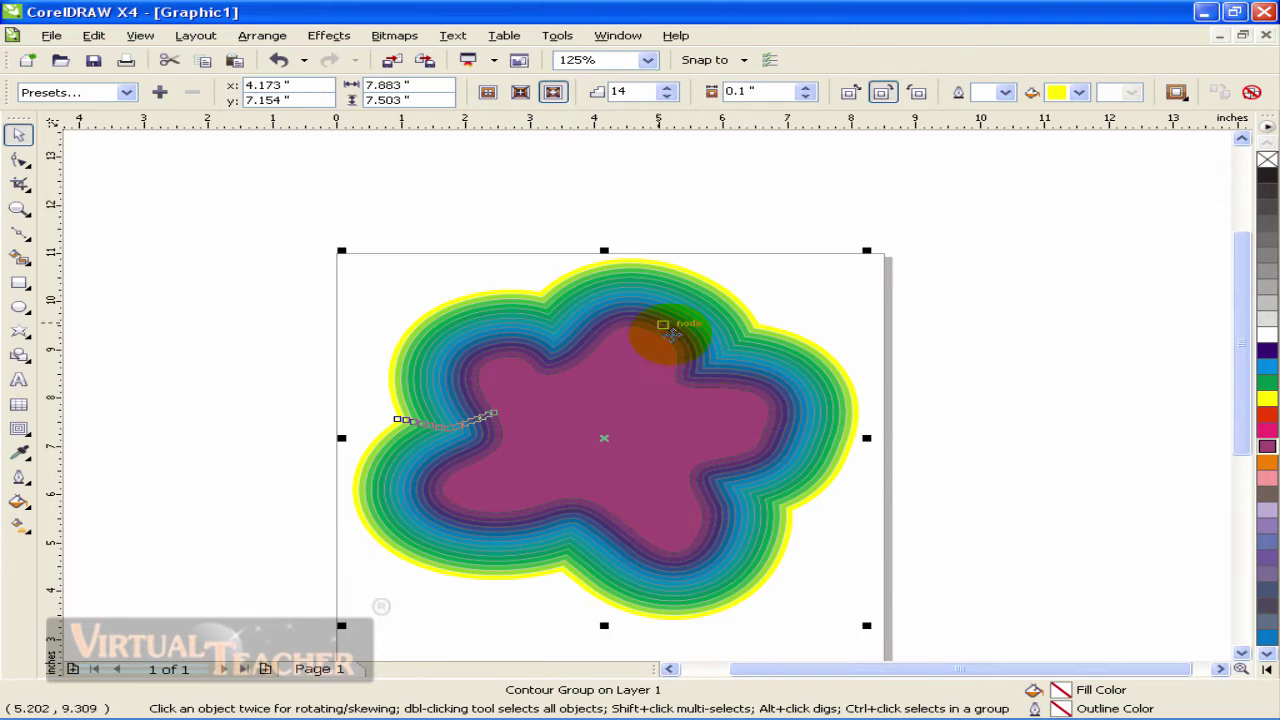
- Switch the contour back to the center direction and finish with the inside direction
left_click(487, 92)
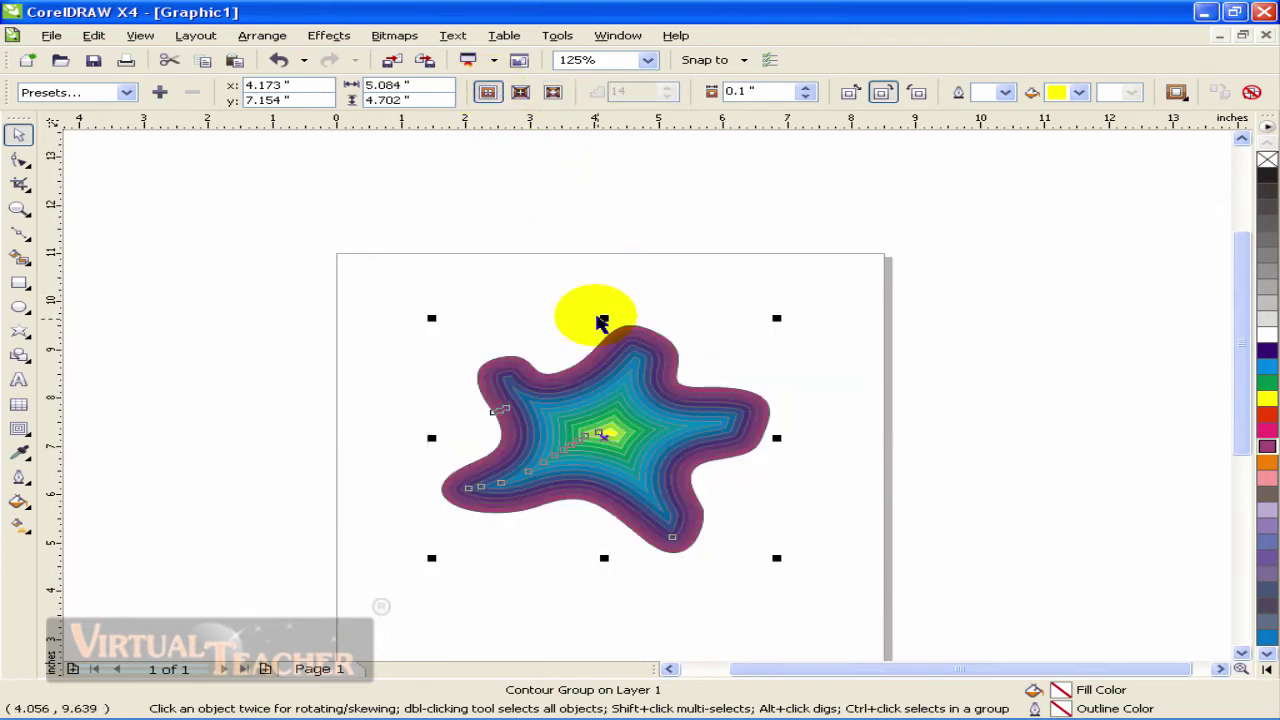
scroll(601, 322, "up", 2)
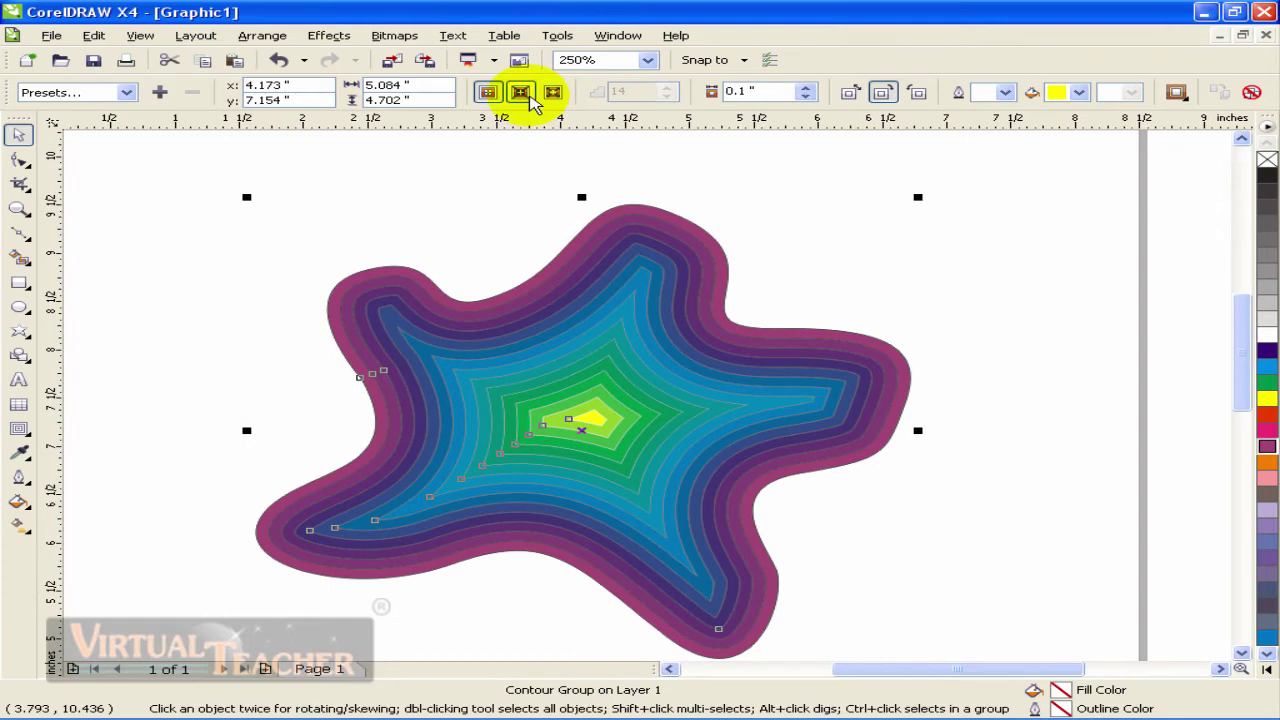
left_click(531, 92)
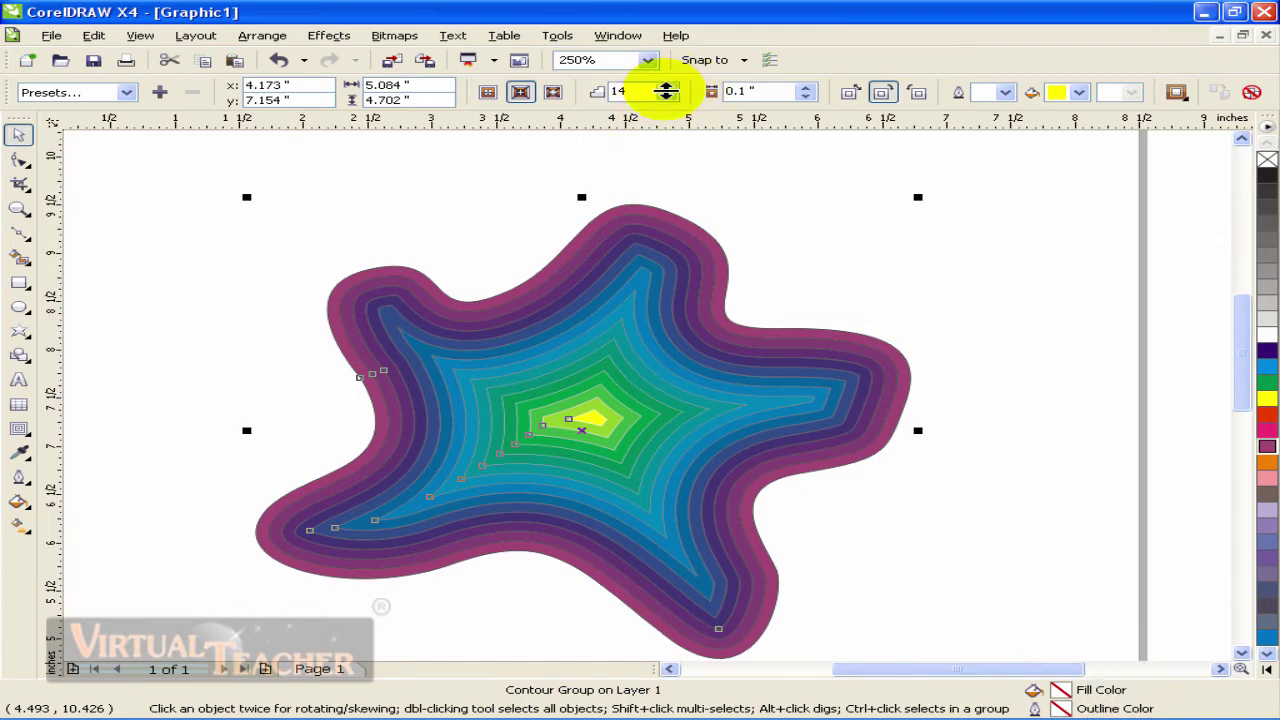
- Set the inside contour to 6 steps and widen its offset to 0.201 inches
mouse_move(665, 91)
left_mouse_down()
mouse_move(666, 108)
mouse_move(667, 87)
left_mouse_up()
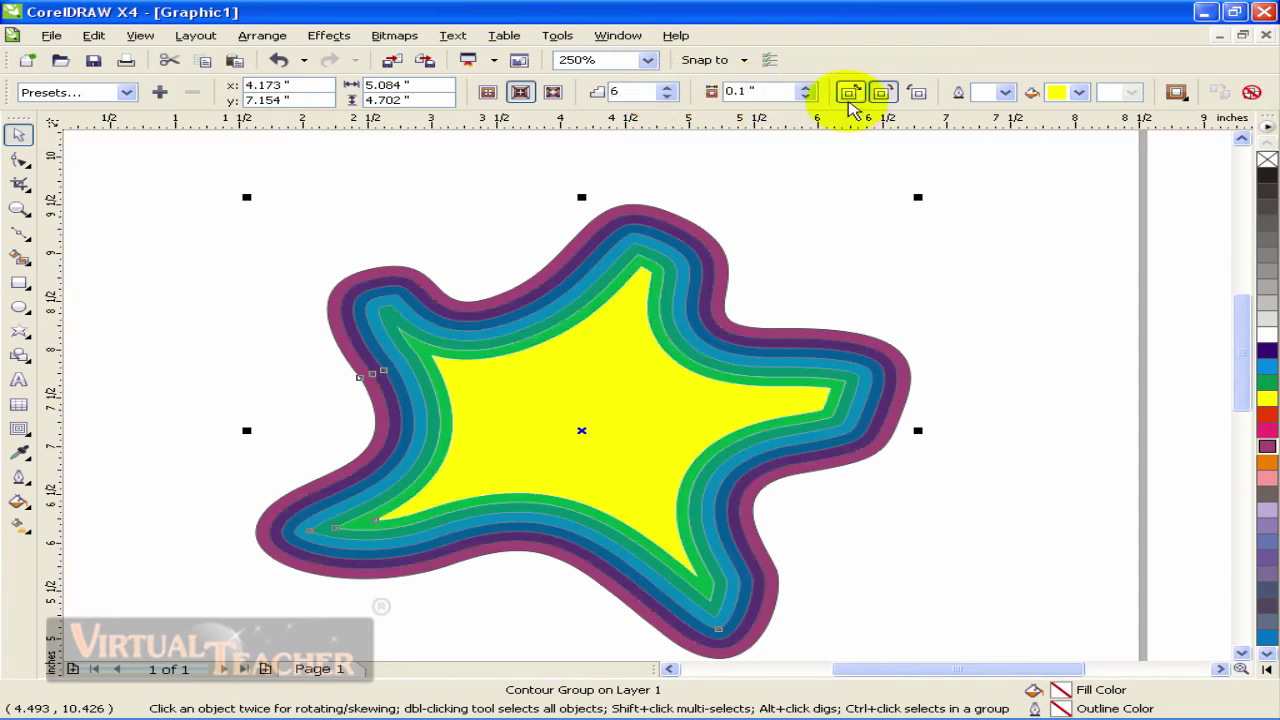
left_click_drag(806, 95, 803, 91)
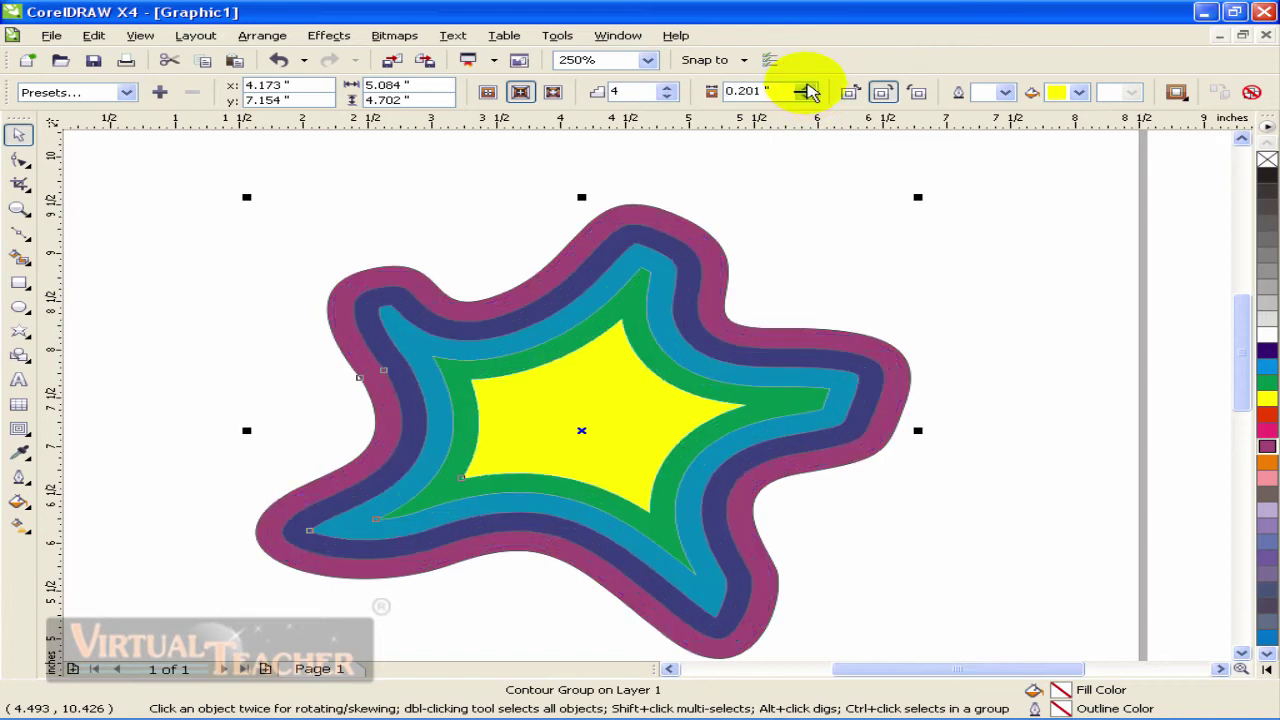
- Switch the contour color progression to linear, then clockwise, and finish with counterclockwise
left_click(849, 91)
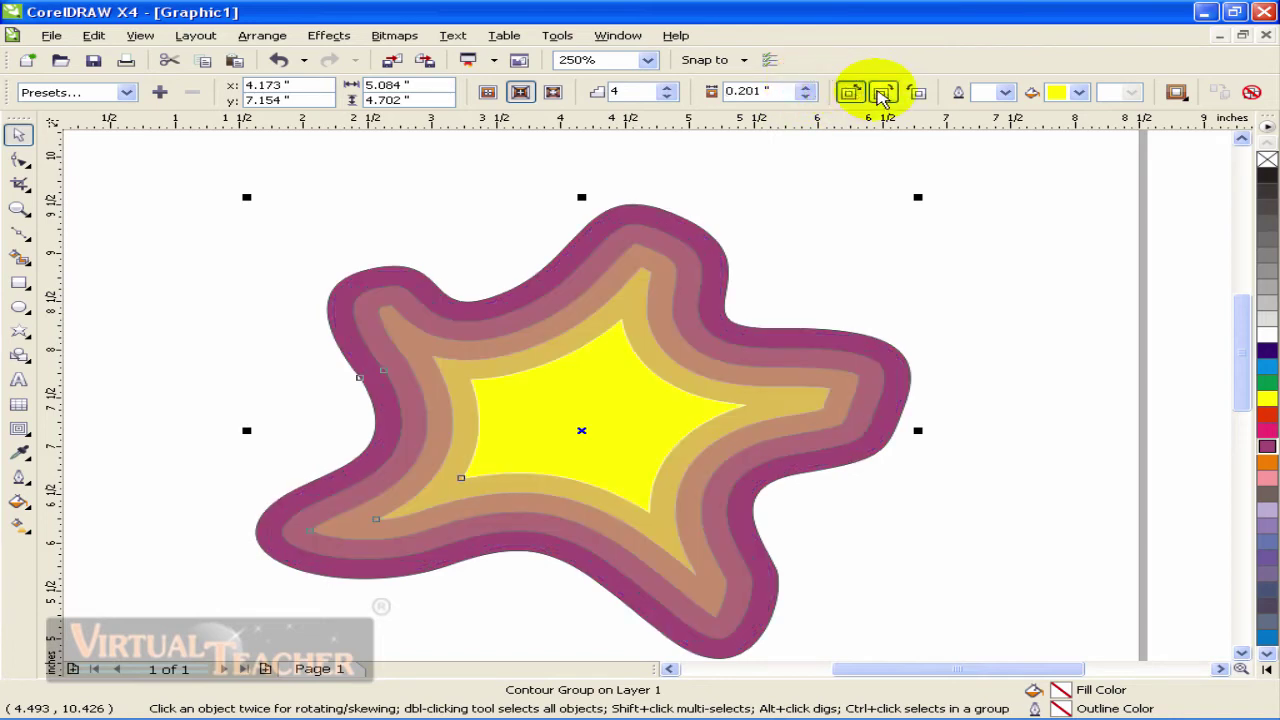
left_click(881, 93)
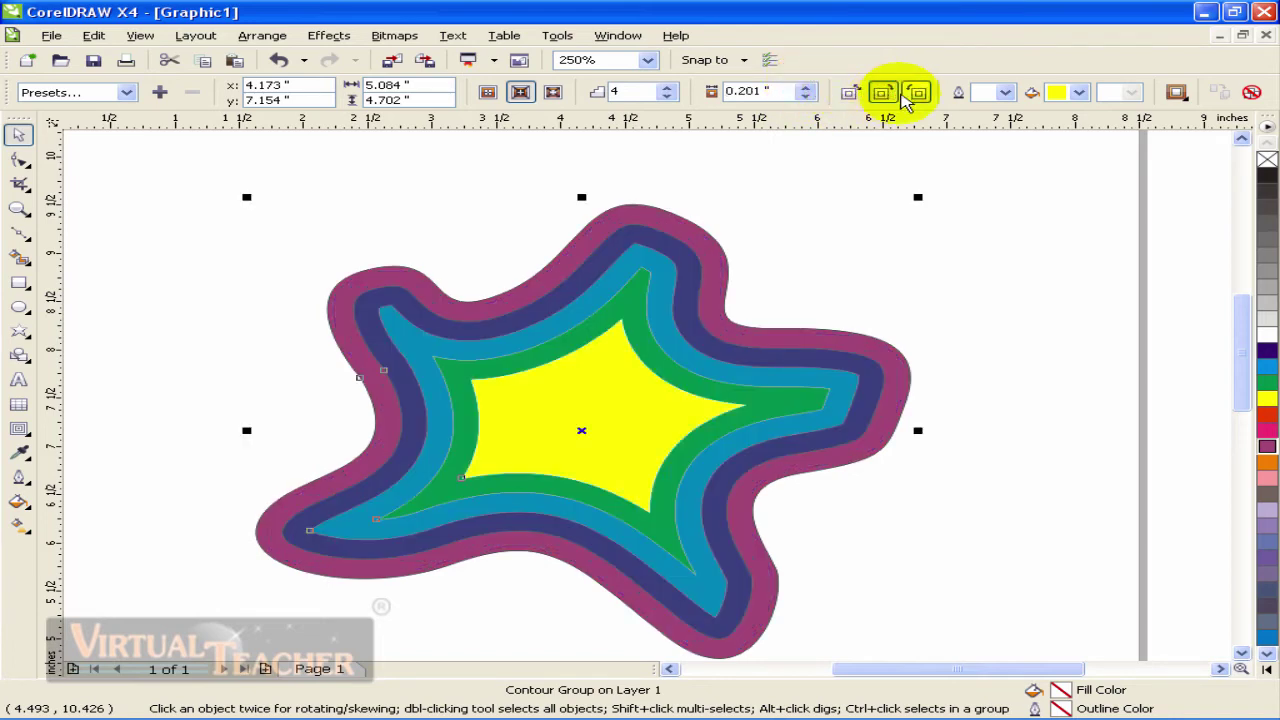
left_click(917, 93)
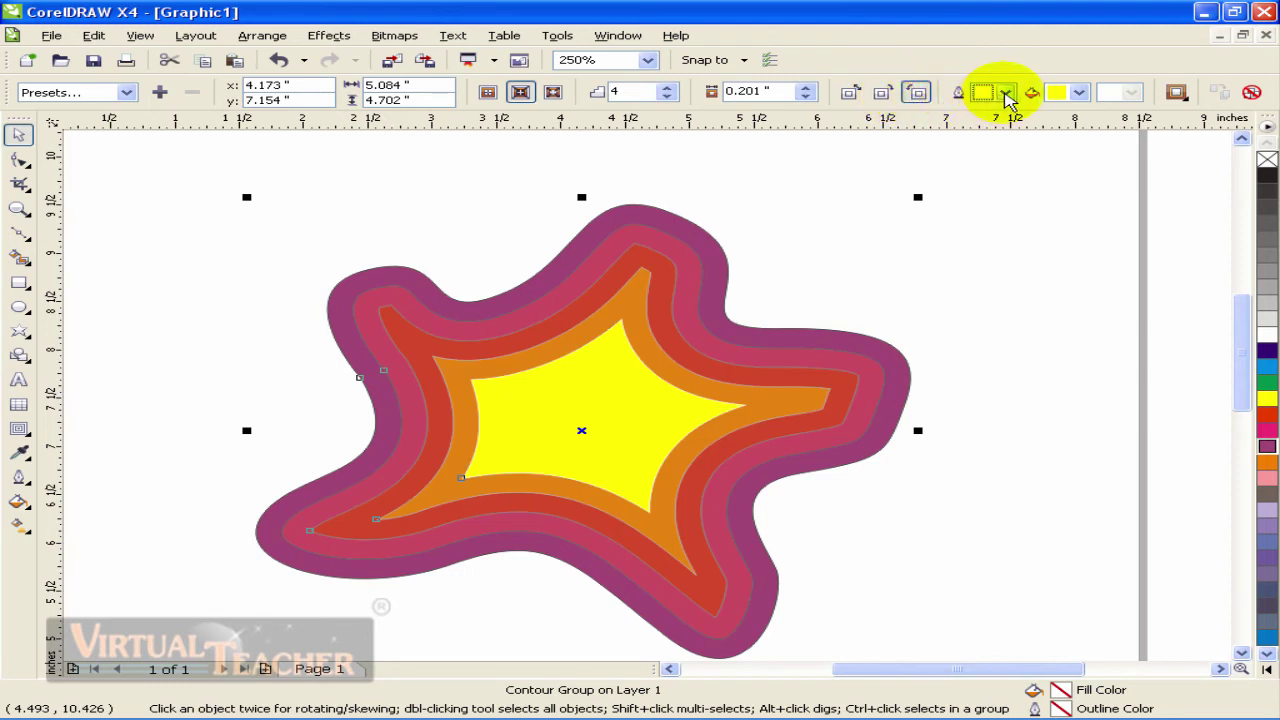
- Set the contour's outline color to pink after trying red, and its fill color to pink after trying orange
left_click(1007, 95)
left_click(997, 122)
left_click(1007, 95)
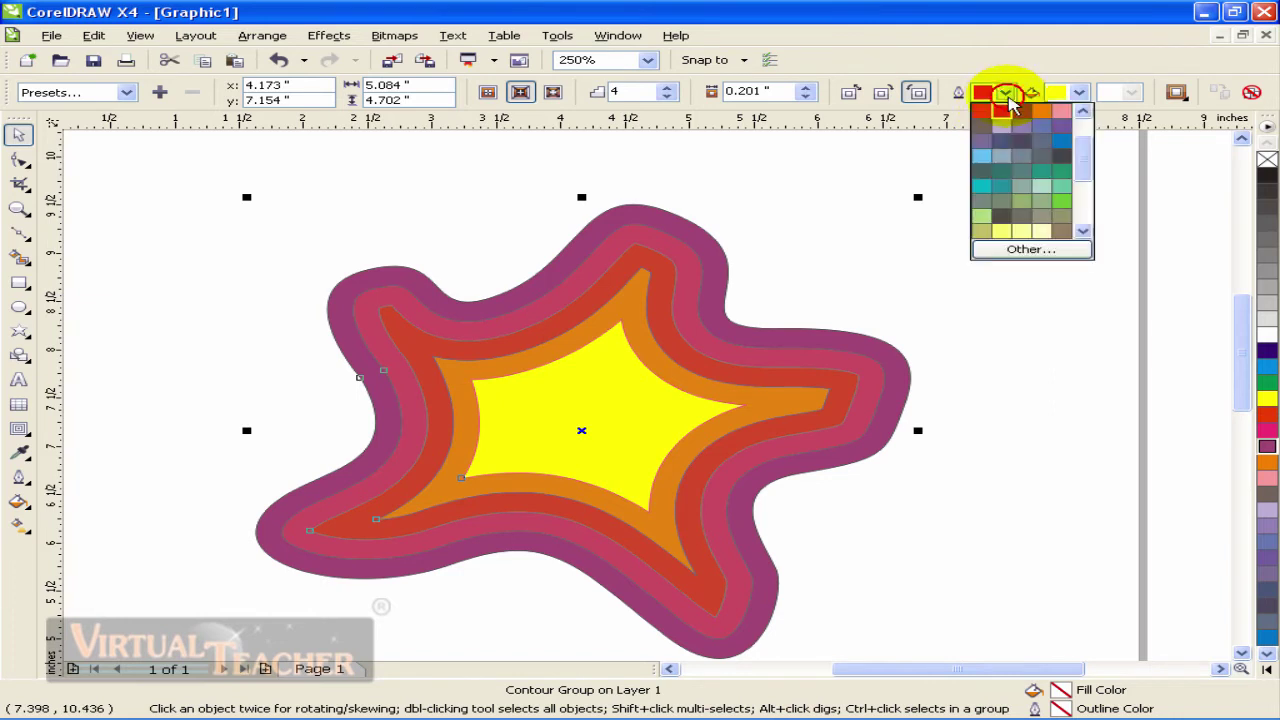
left_click(1061, 112)
left_click(1080, 94)
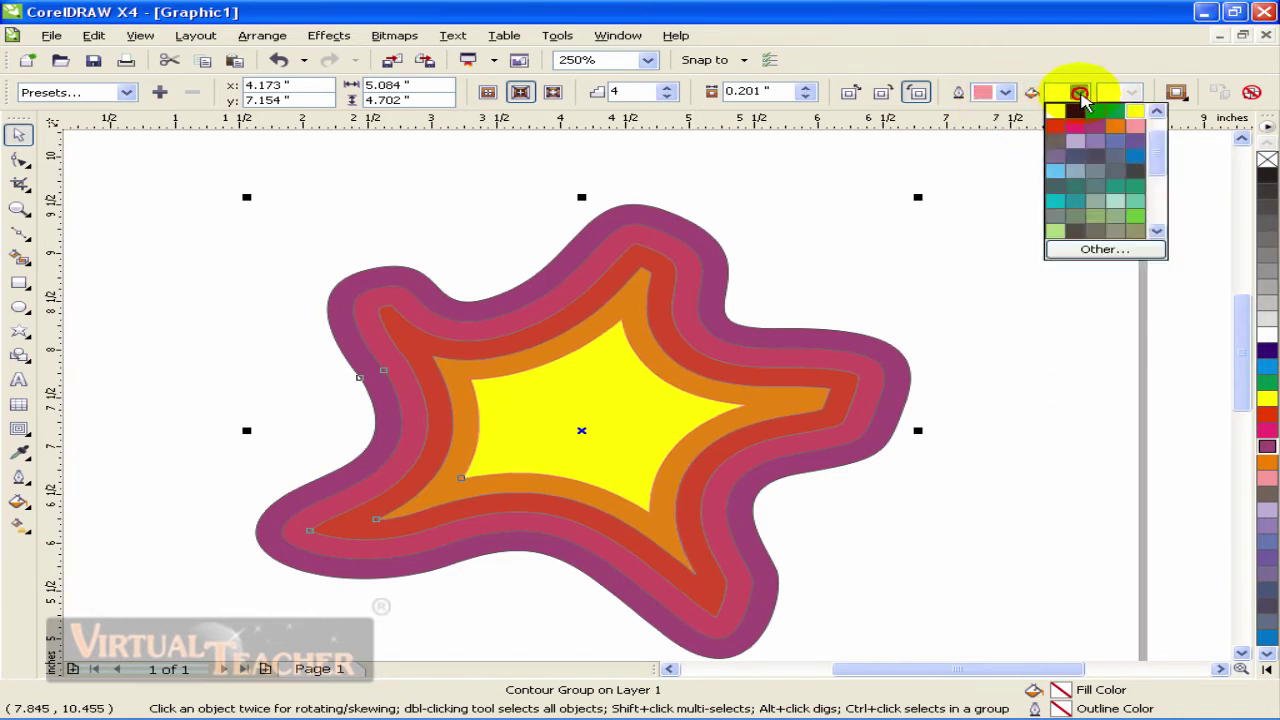
left_click(1116, 127)
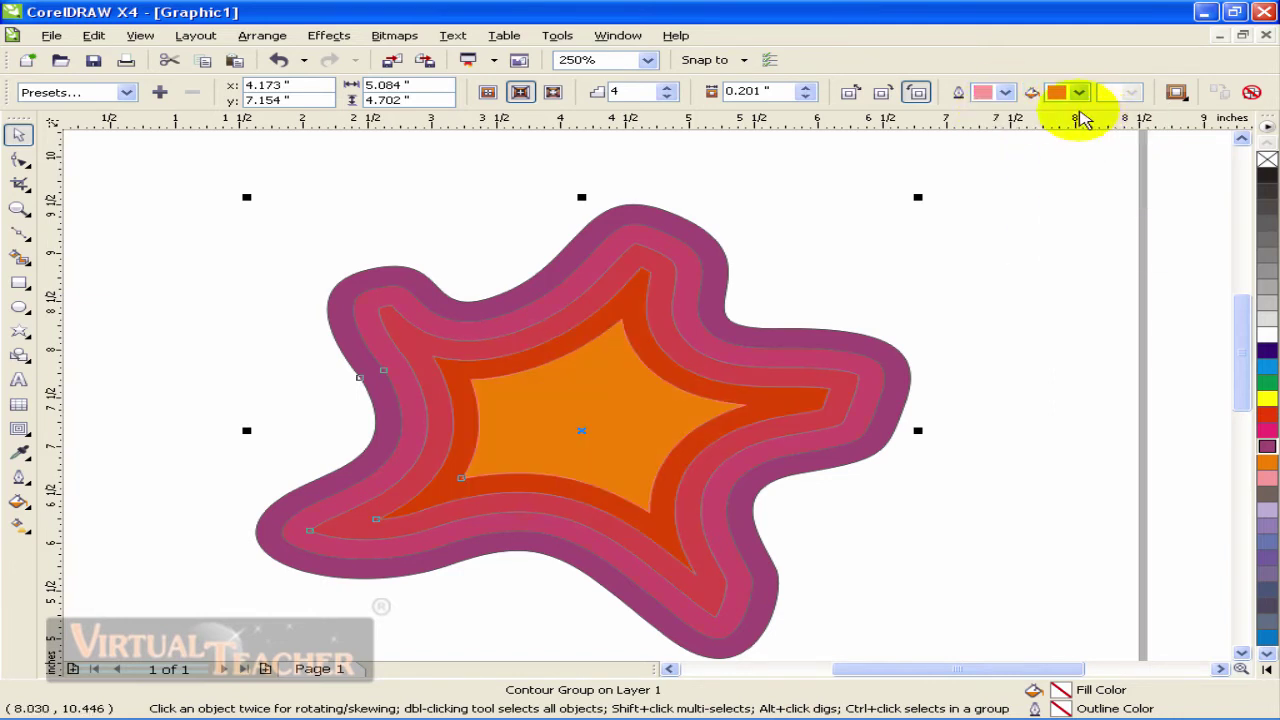
left_click(1080, 94)
left_click(1075, 127)
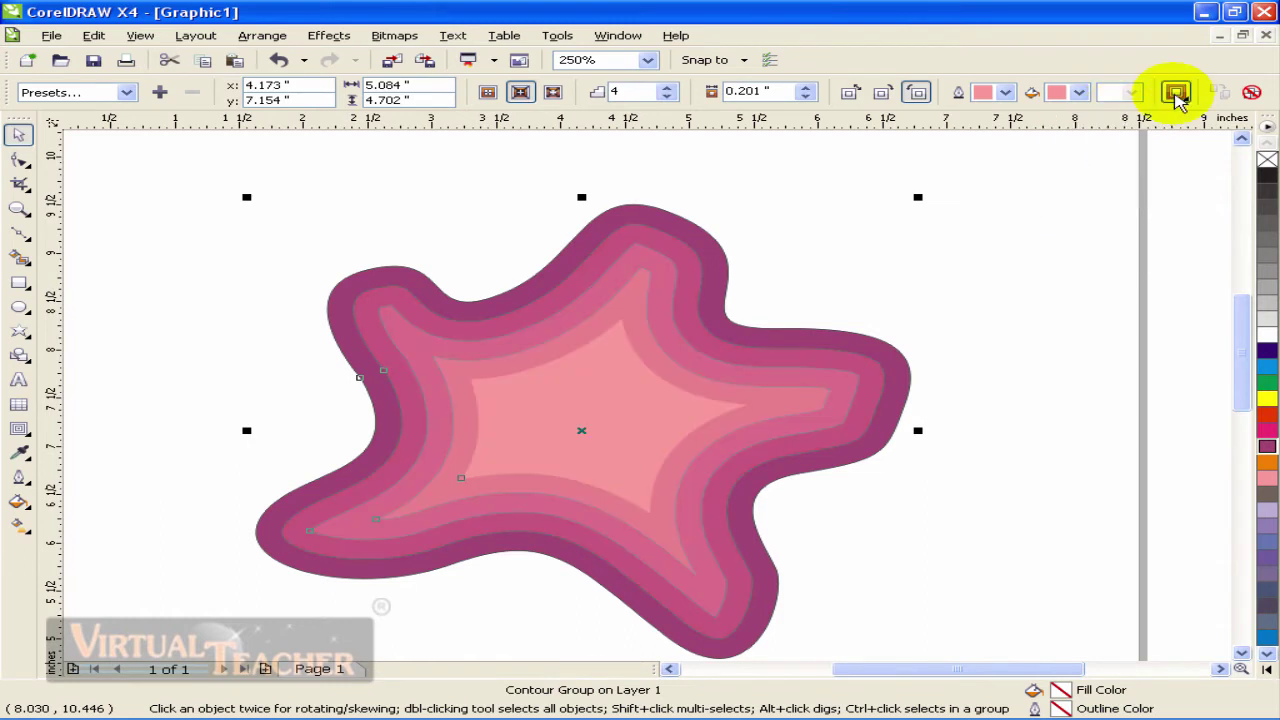
- Shift the contour's object acceleration slightly, then change its color acceleration so the pink takes over nearer the outer edge
left_click(1179, 92)
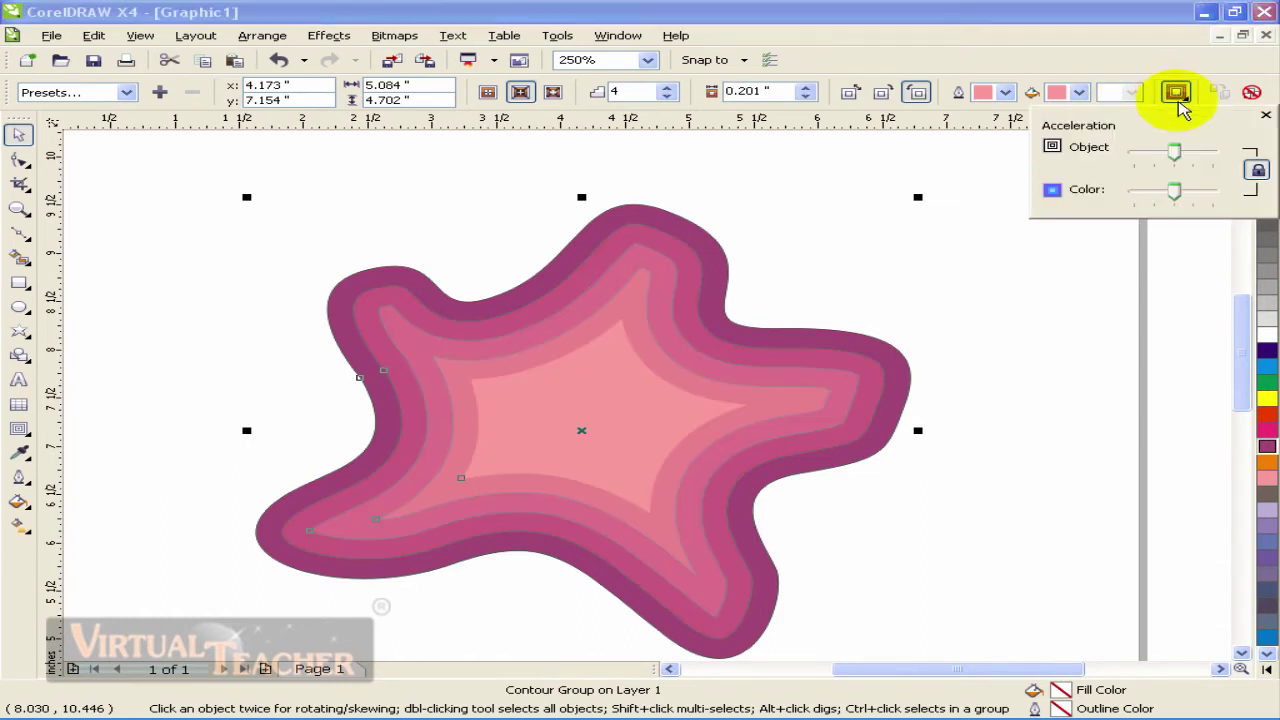
mouse_move(1171, 149)
left_mouse_down()
mouse_move(1155, 158)
mouse_move(1188, 156)
mouse_move(1173, 150)
left_mouse_up()
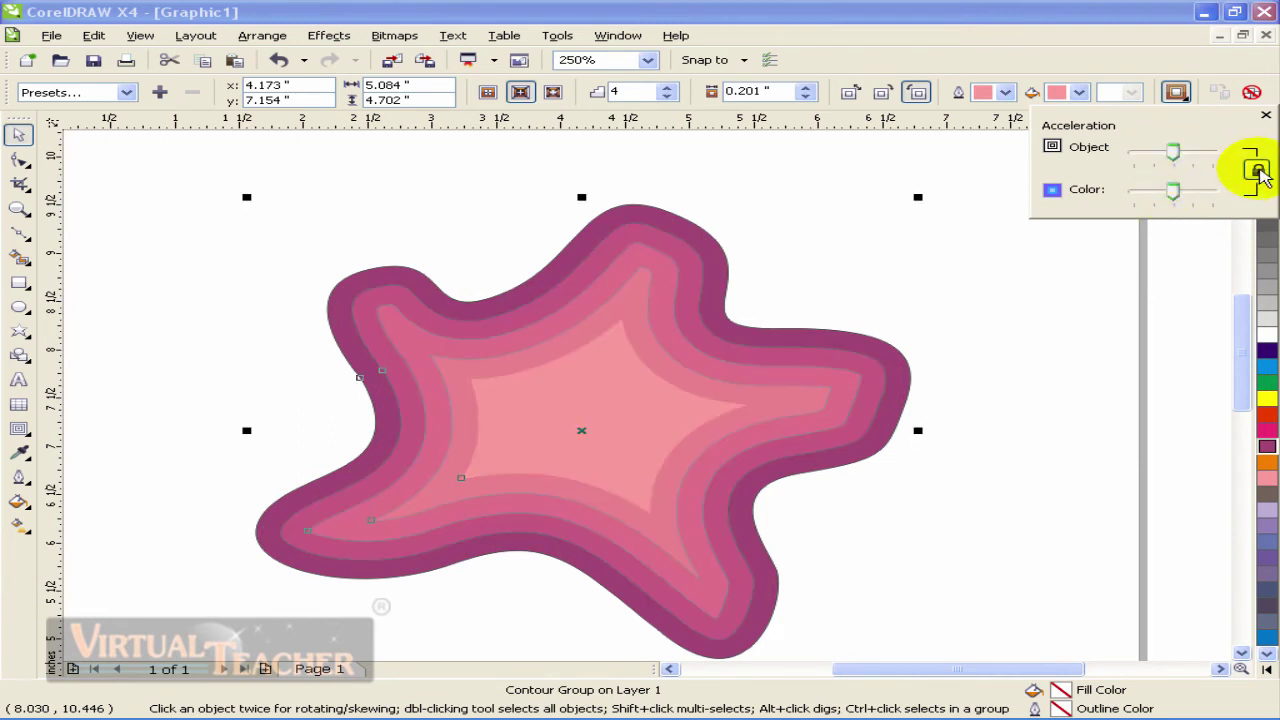
left_click(1257, 170)
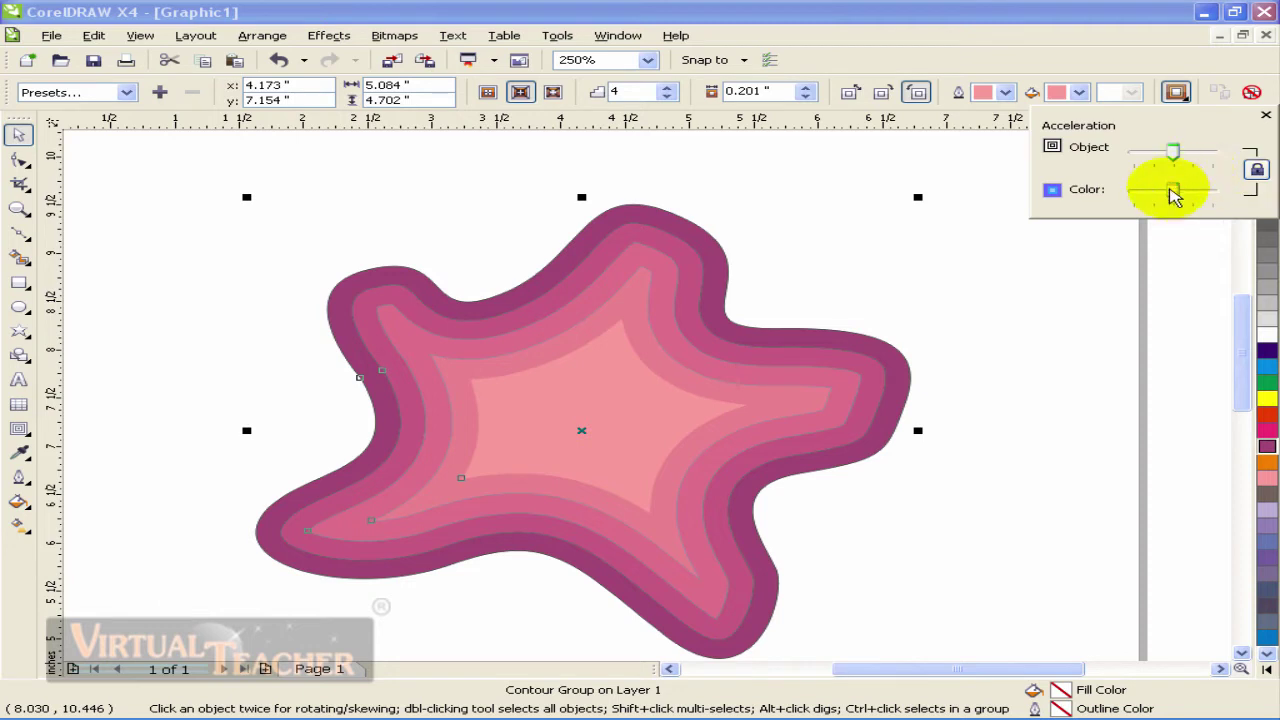
left_click_drag(1173, 191, 1151, 163)
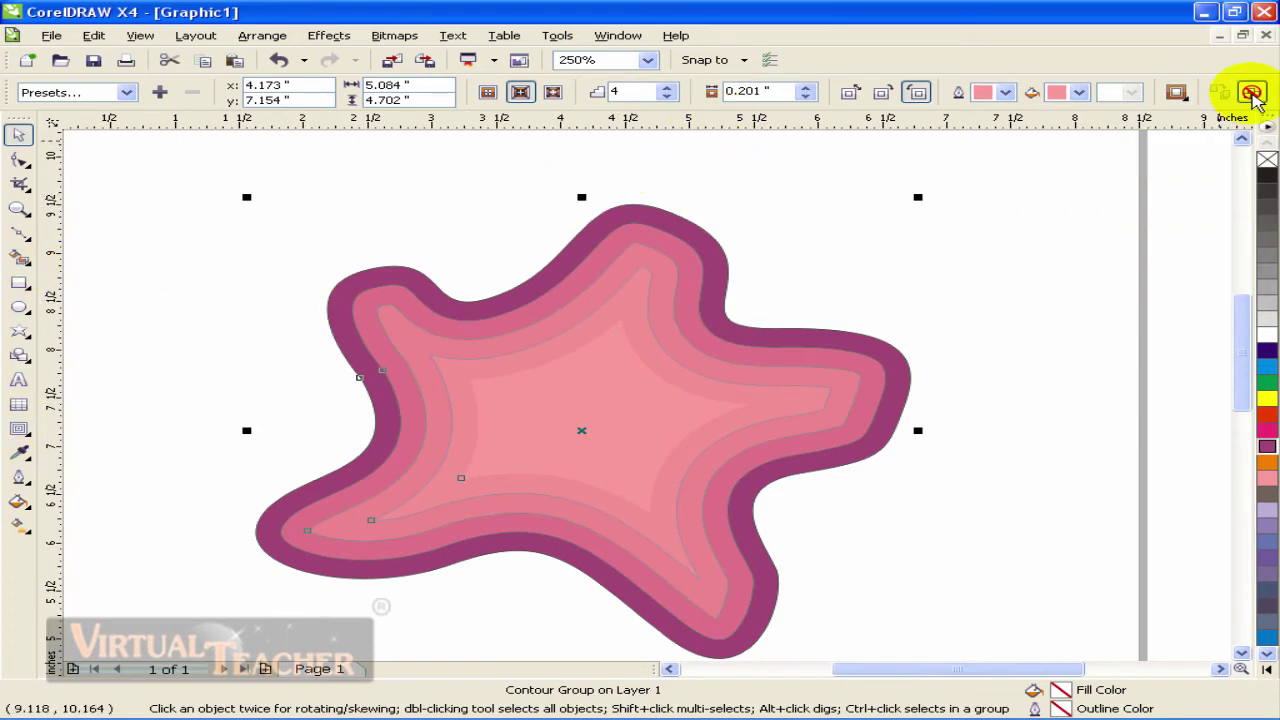
- Move the contour group up to about Y 7.27 inches
left_click(965, 277)
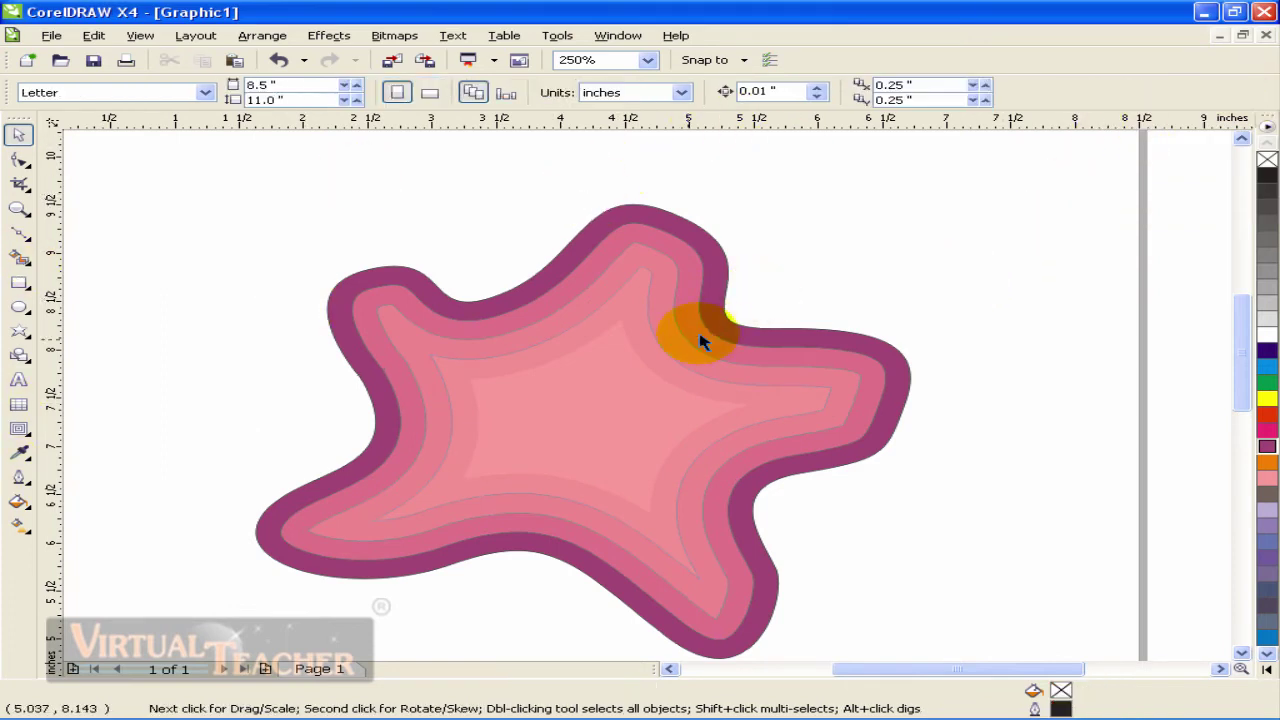
left_click(697, 335)
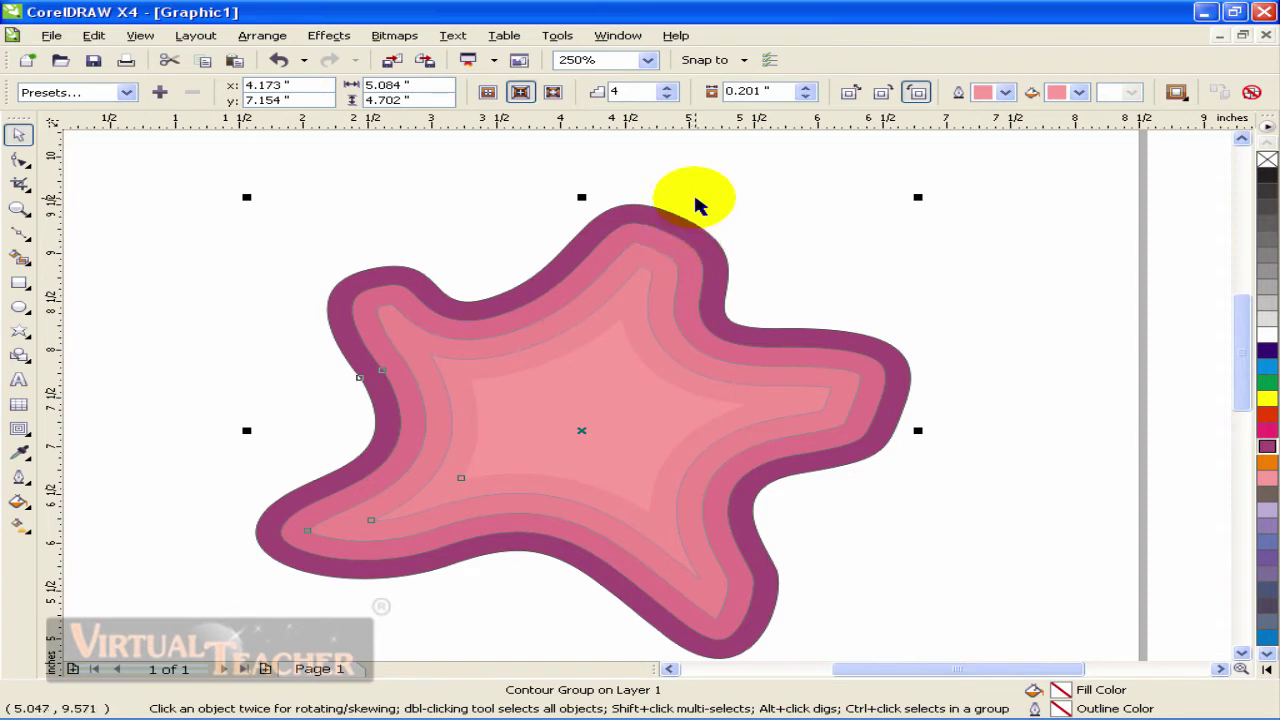
left_click(31, 431)
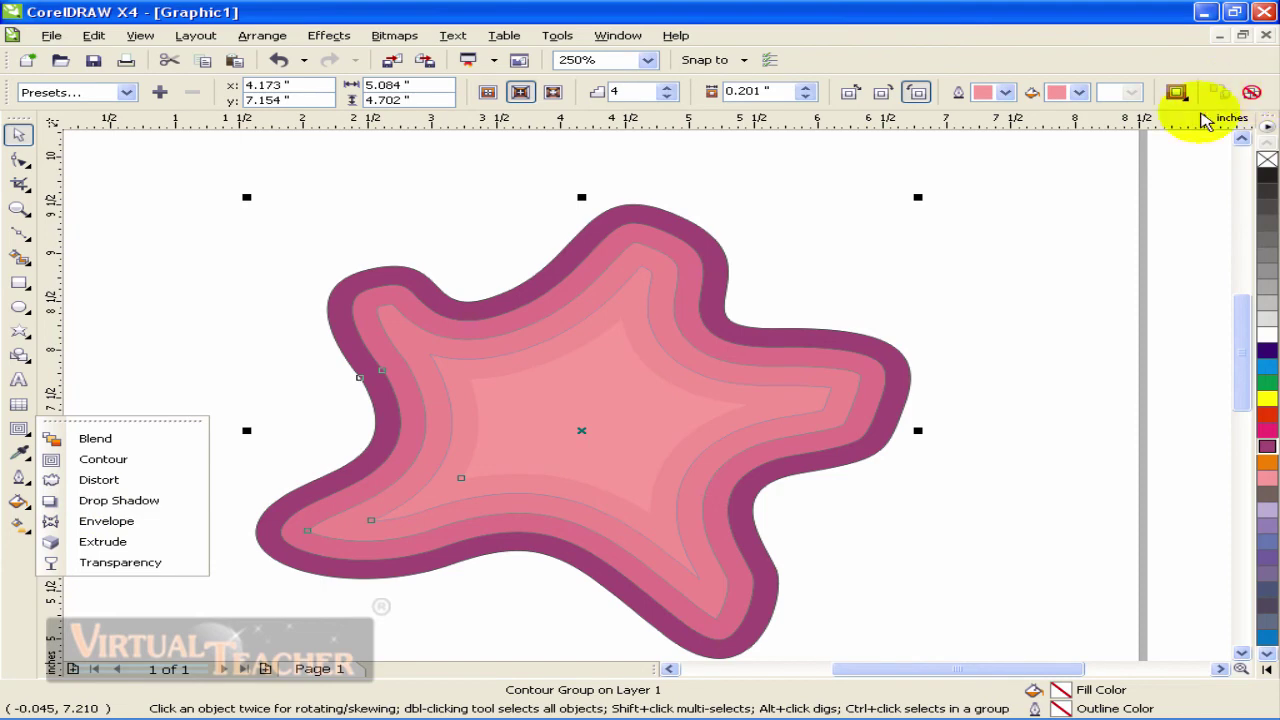
left_click(619, 340)
left_click_drag(619, 340, 619, 327)
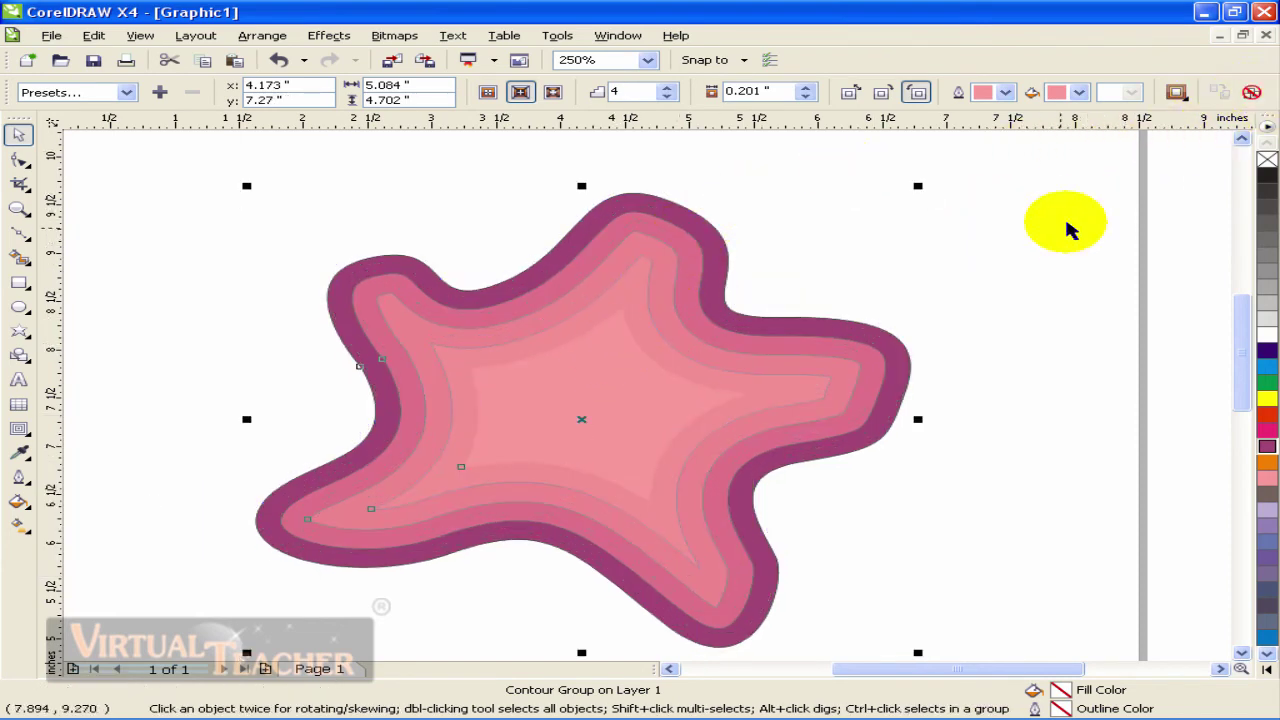
- Delete the contour group from the page
left_click(943, 274)
left_click(660, 343)
left_click(20, 430)
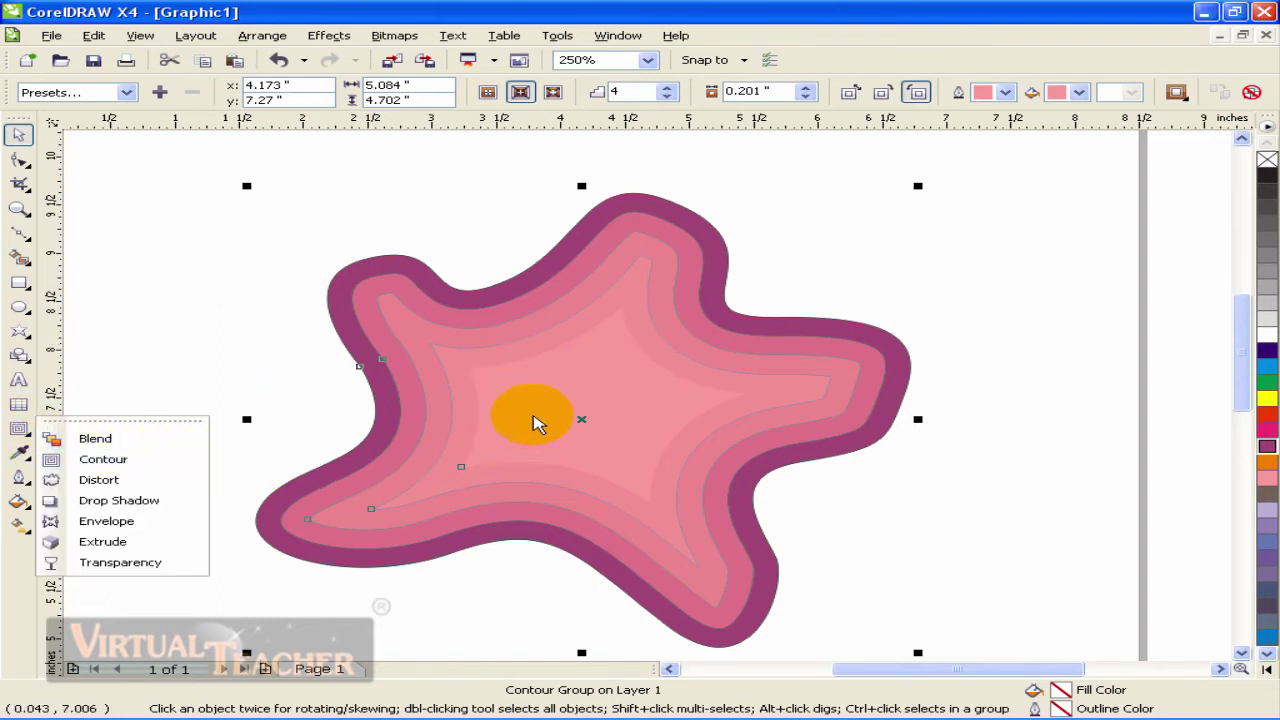
left_click(1057, 361)
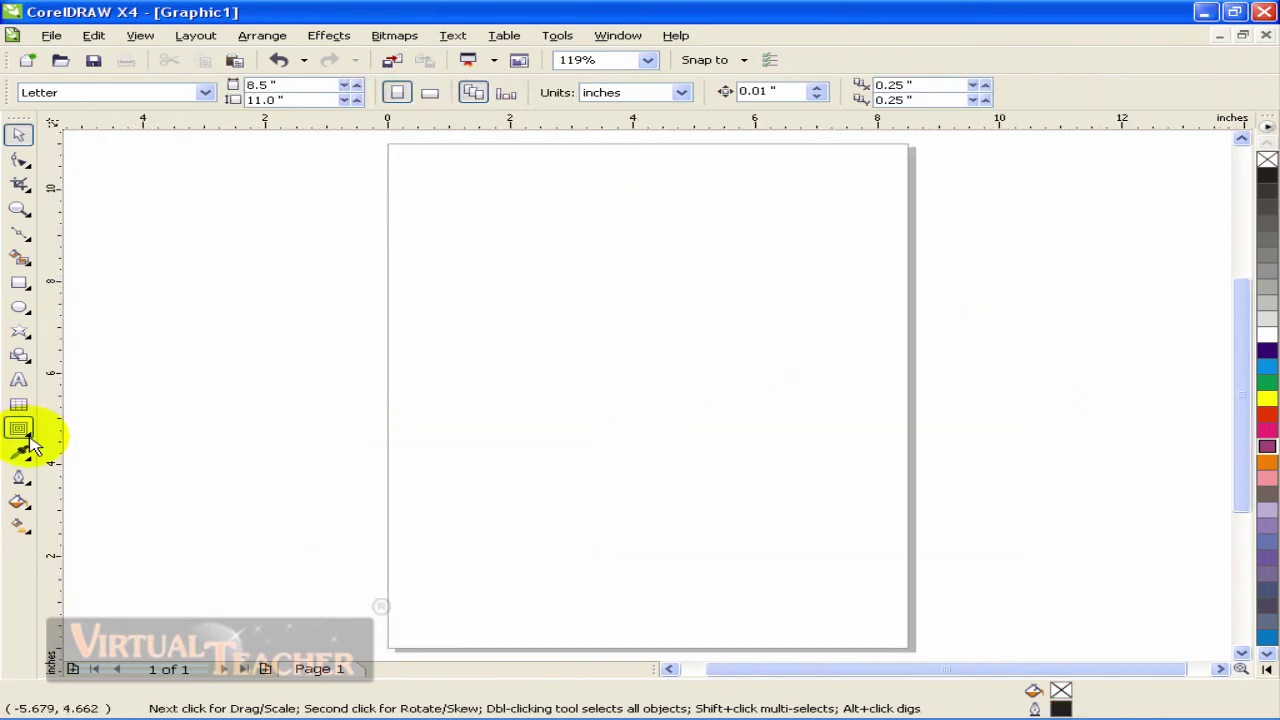
left_click(20, 430)
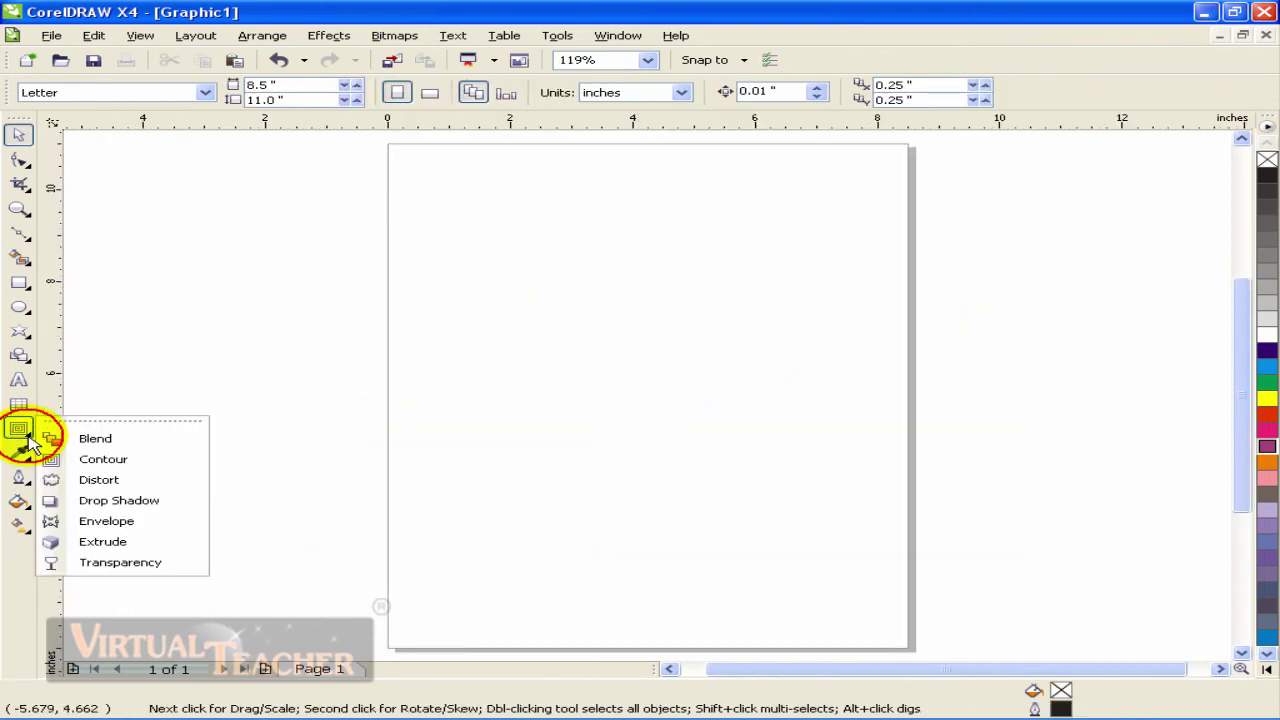
left_click(180, 503)
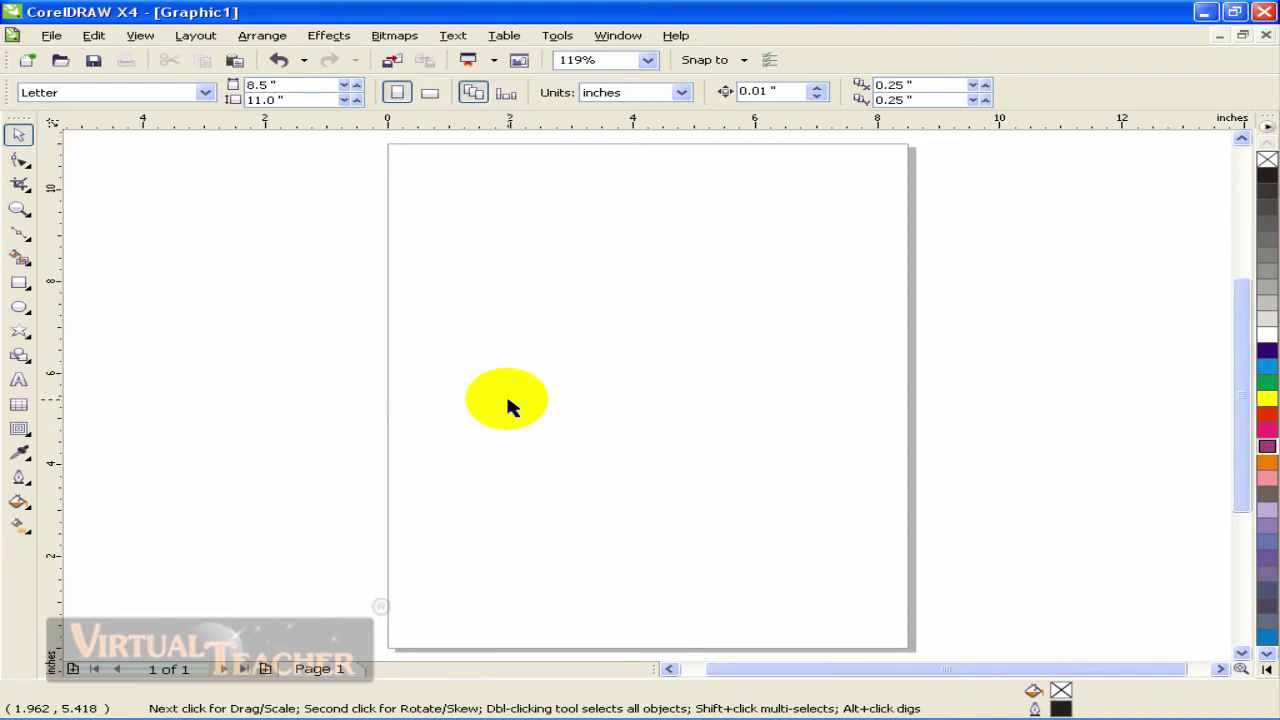
- Draw a rectangle about 5.13 by 3.68 inches on the upper half of the page and fill it orange
left_click(24, 287)
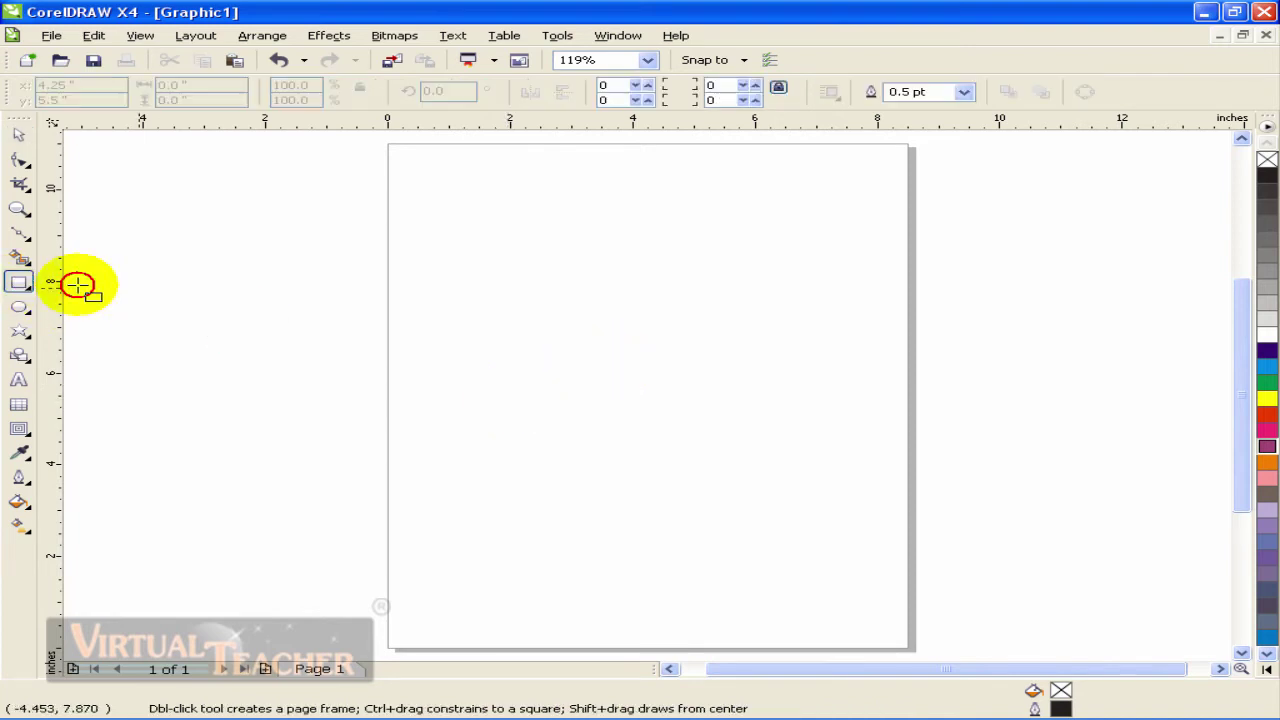
left_click(22, 282)
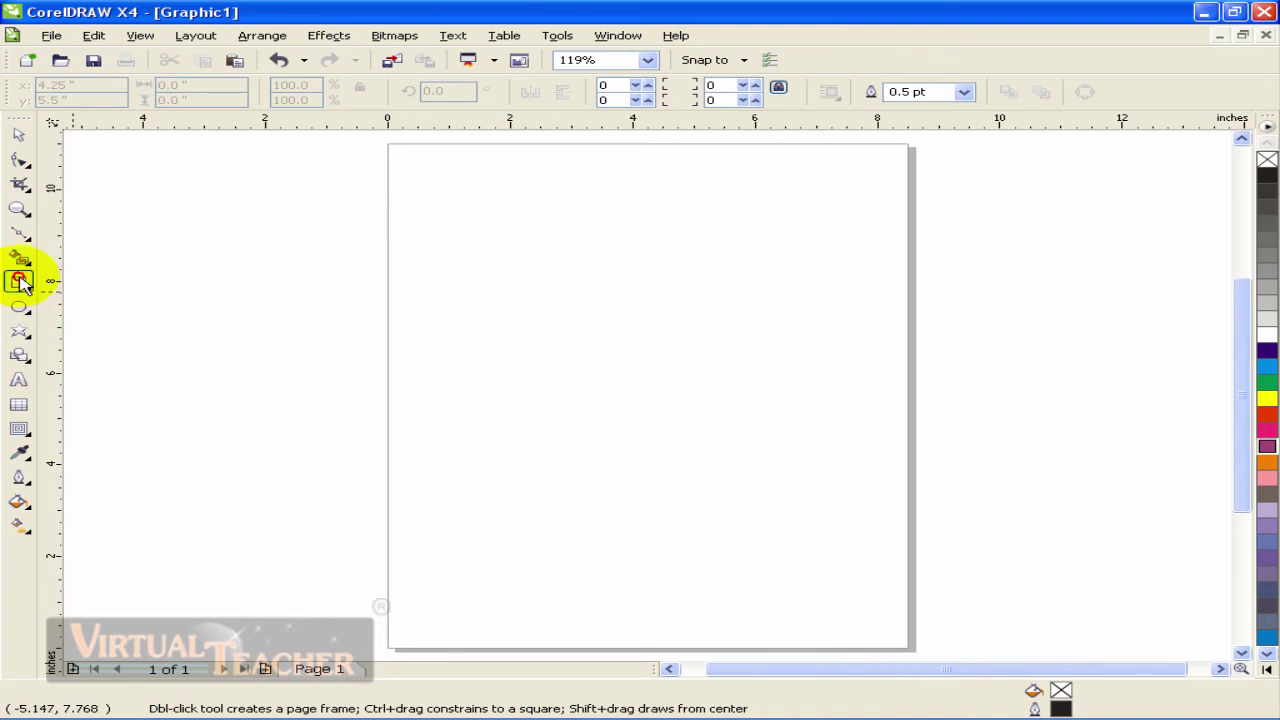
left_click_drag(449, 248, 763, 418)
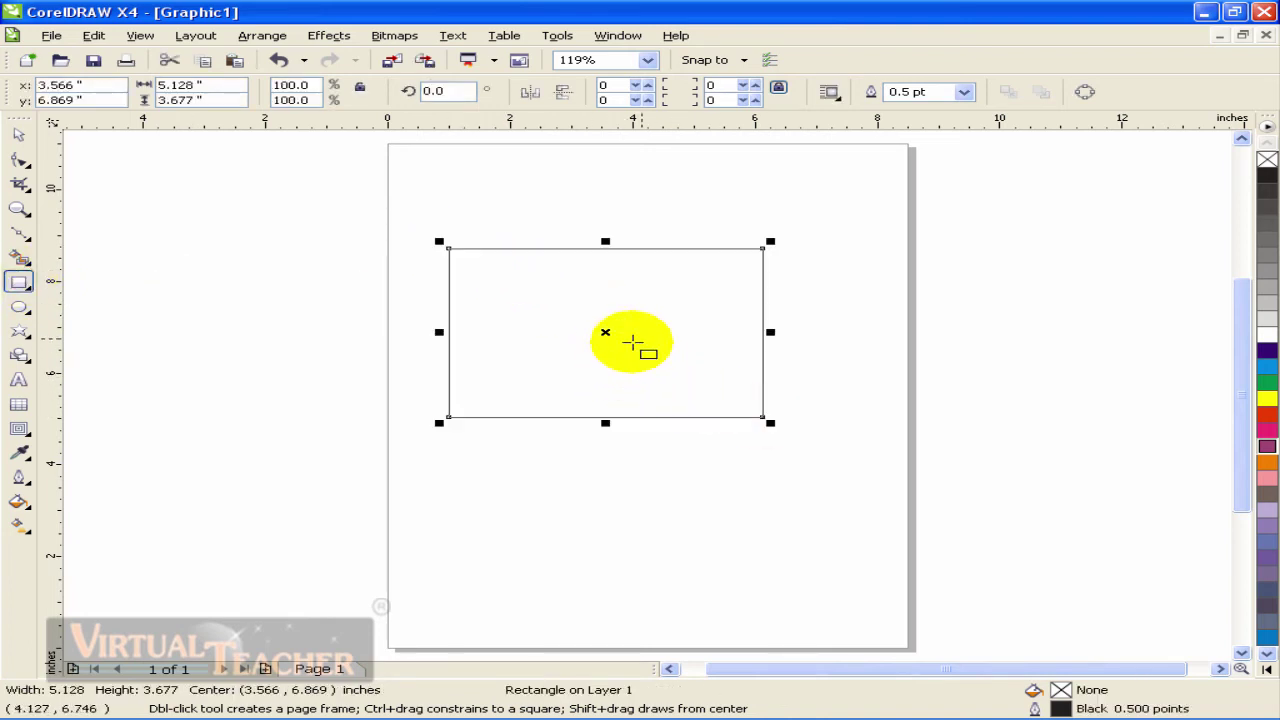
left_click(1265, 462)
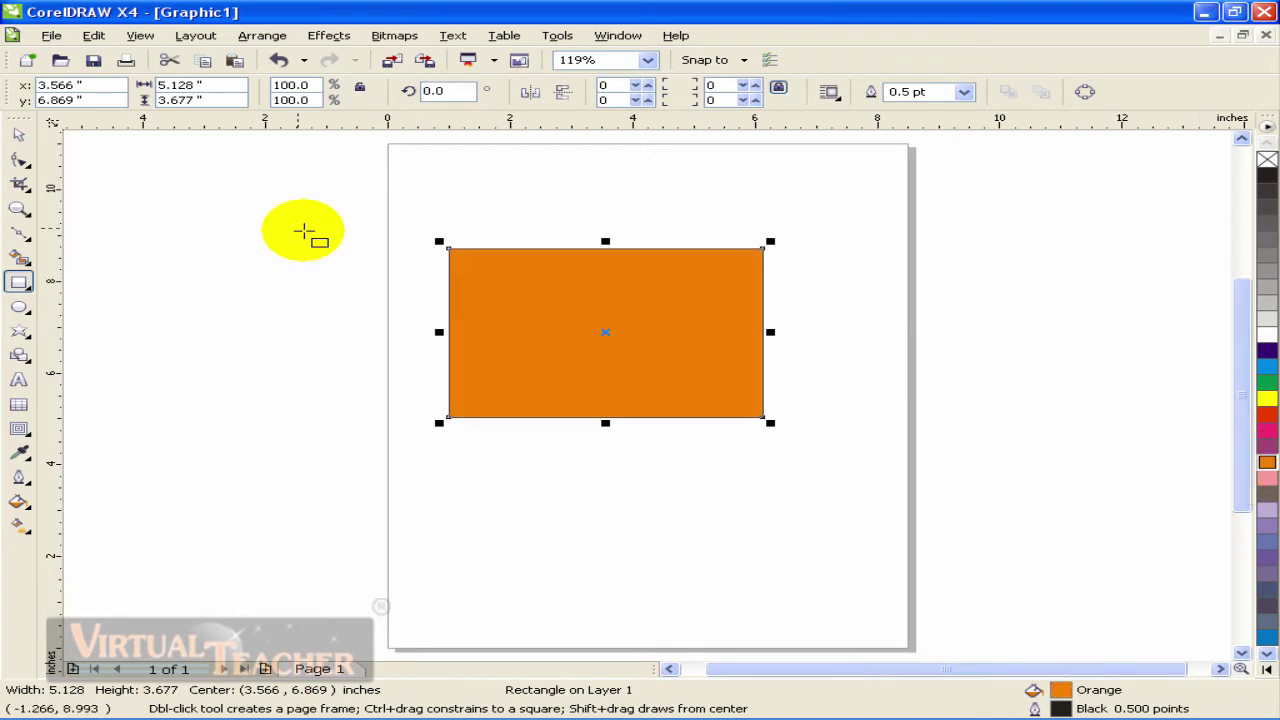
- Move the orange rectangle to about X 4.17, Y 6.36 inches
left_click(18, 134)
left_click_drag(605, 332, 647, 391)
scroll(623, 364, "up", 1)
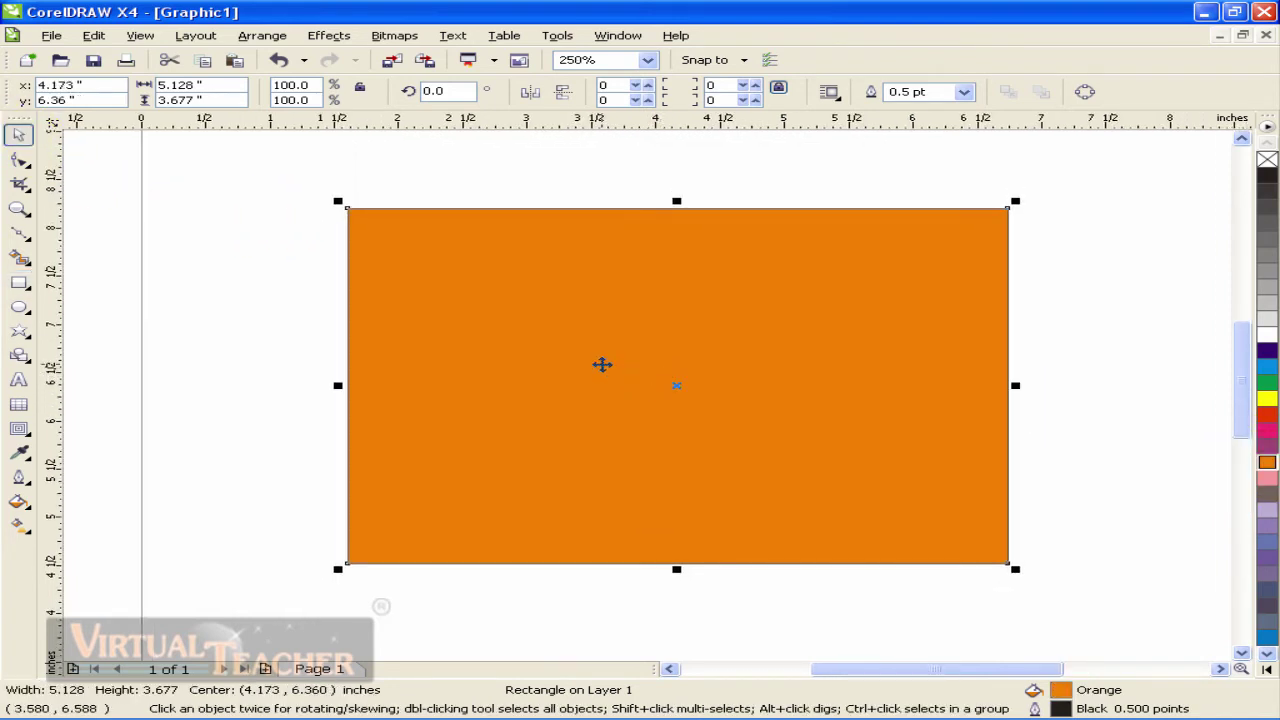
- Add a perspective drop shadow from the middle of the rectangle's bottom edge to just above its top edge, at an angle of about 92
left_click(20, 430)
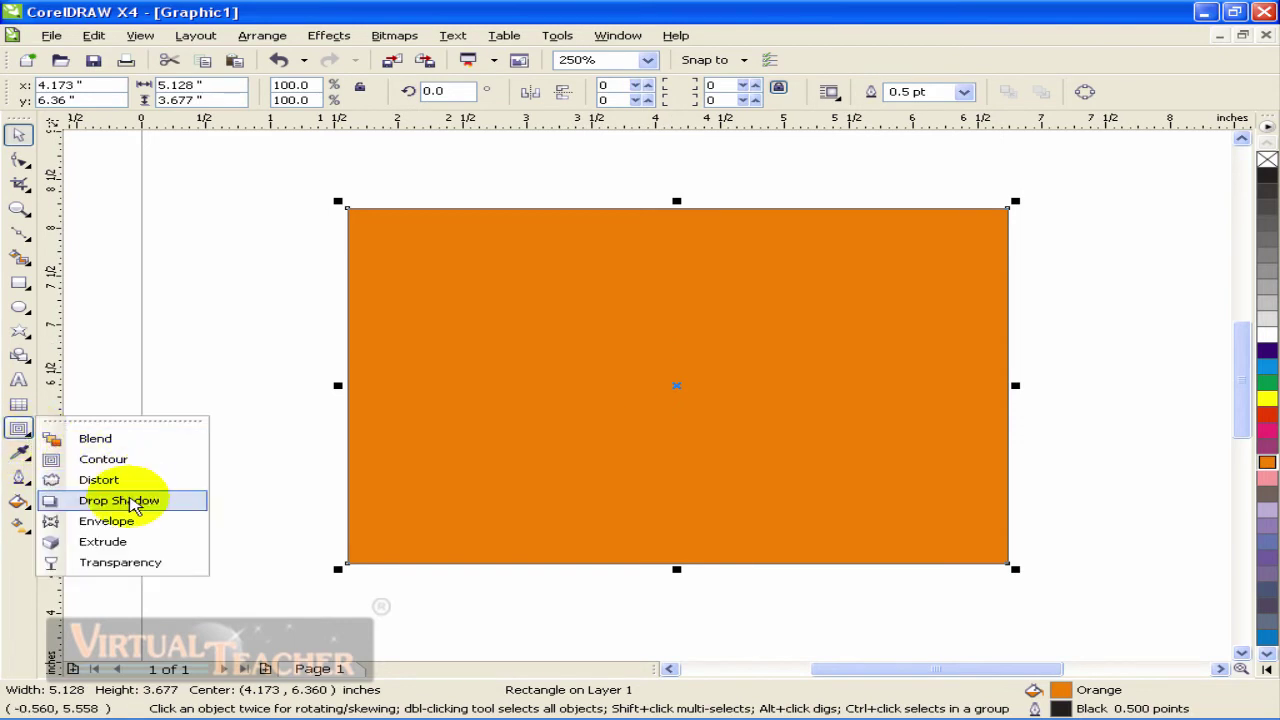
left_click(120, 500)
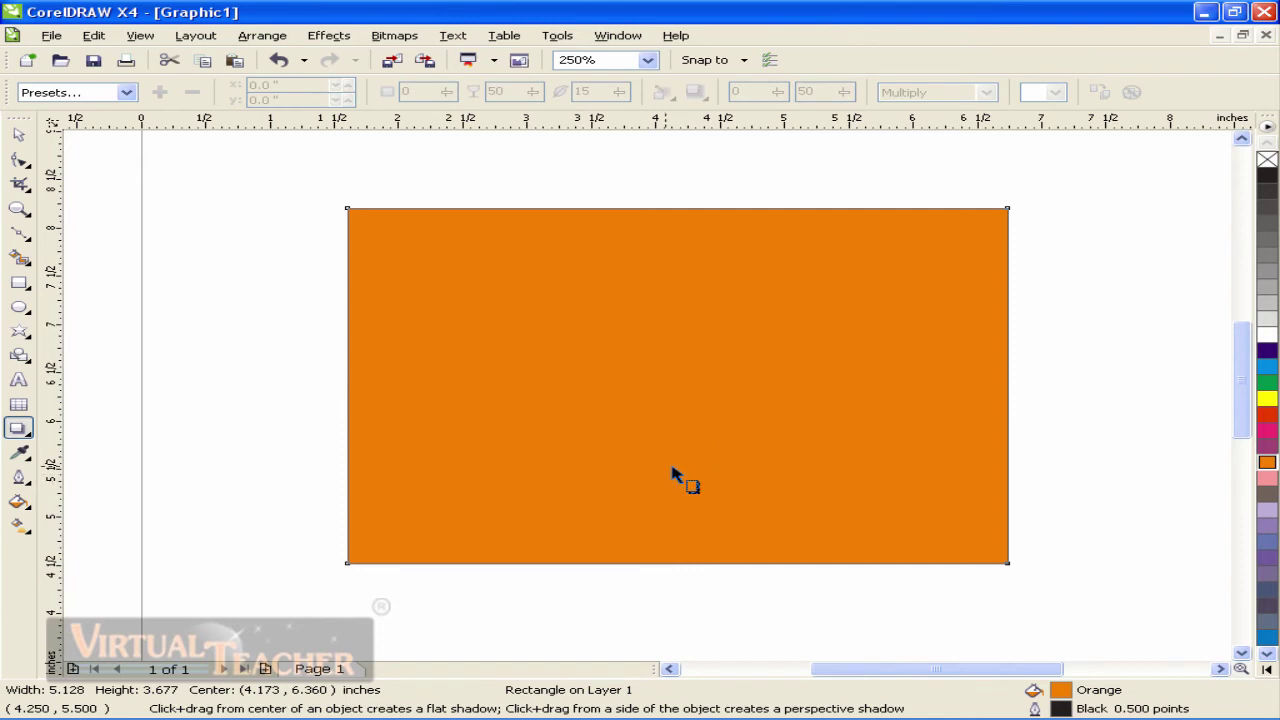
left_click(1008, 363)
left_click(277, 371)
left_click(337, 220)
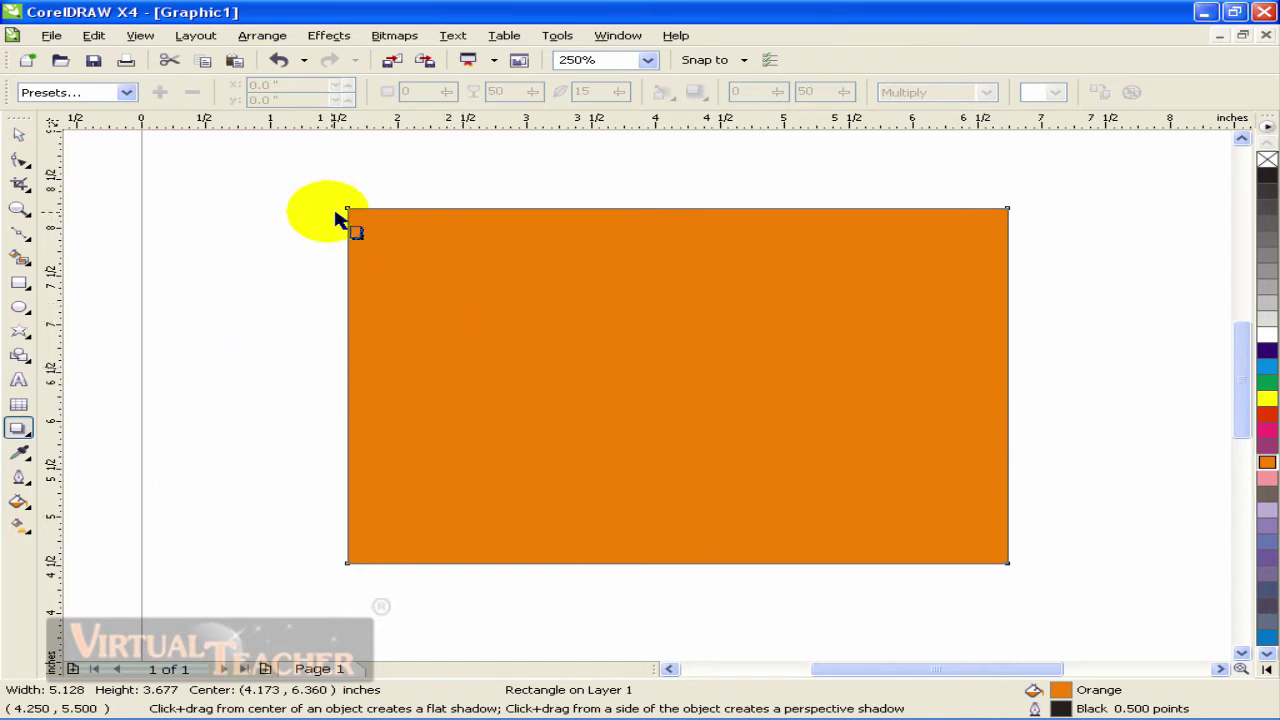
left_click(750, 565)
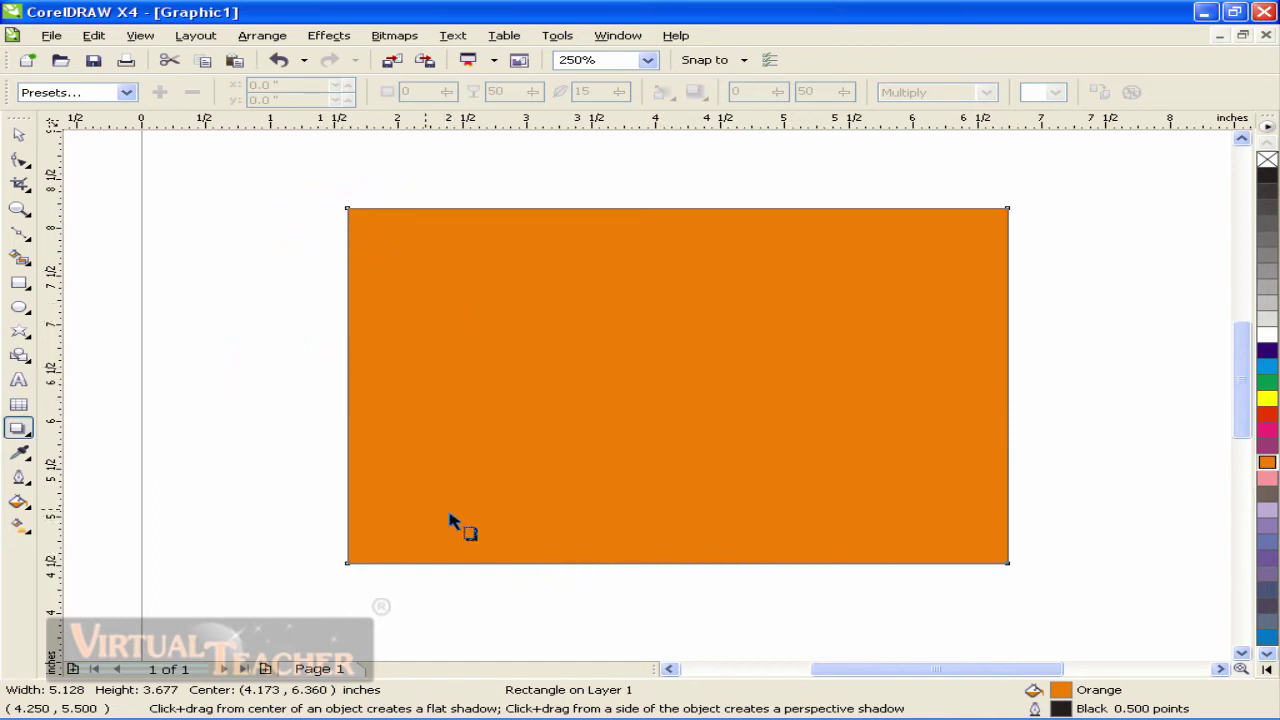
left_click(347, 340)
left_click(338, 207)
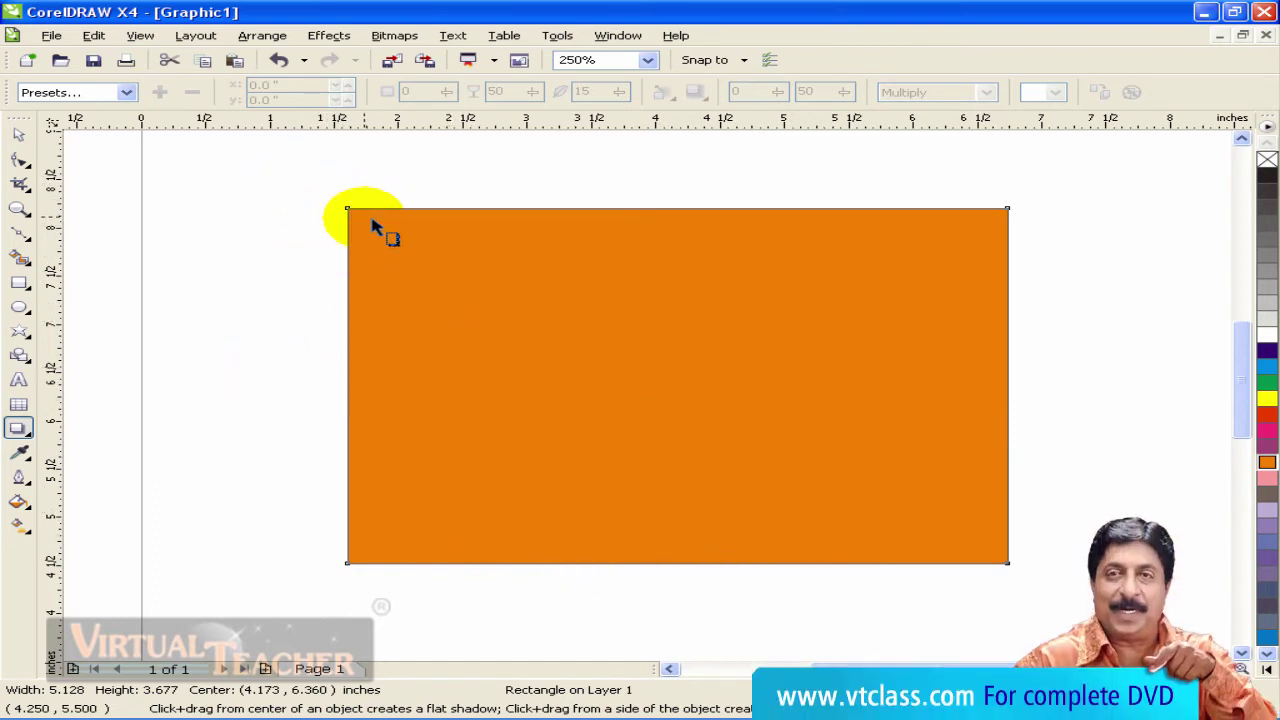
left_click_drag(757, 566, 664, 196)
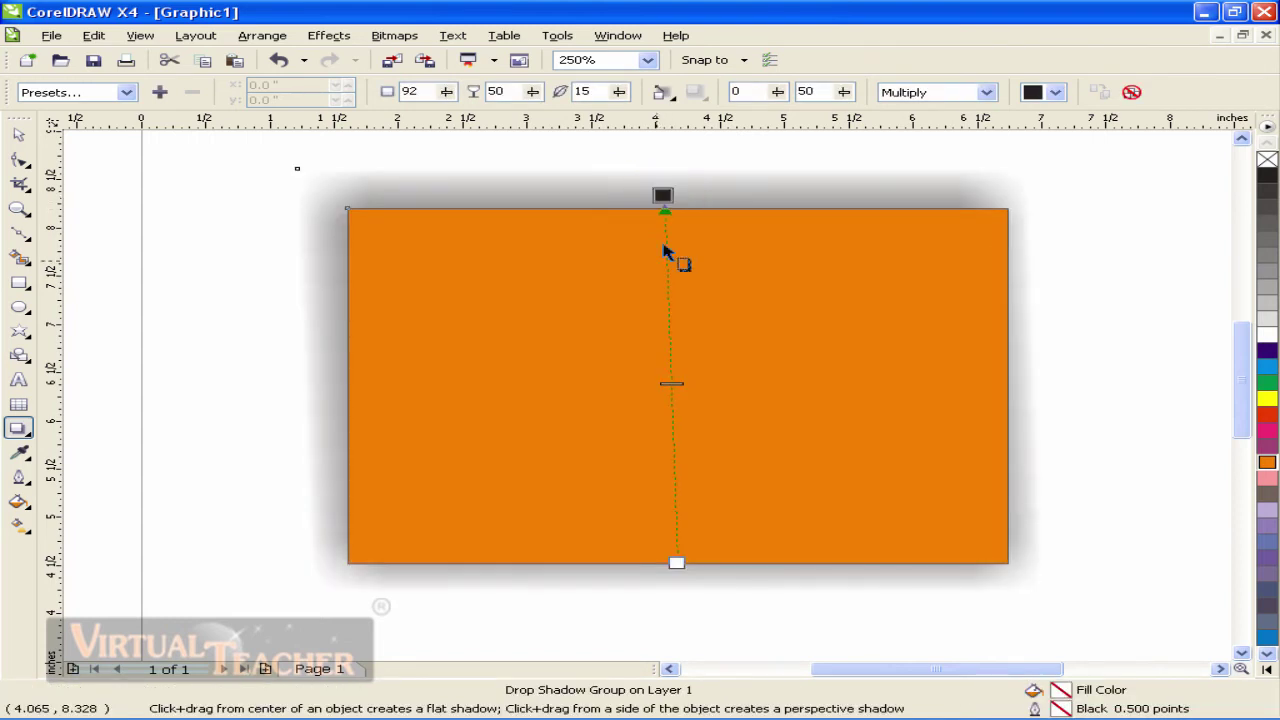
- Bring the shadow's end onto the rectangle's top edge, try an opacity of 92, and finish with 51
mouse_move(660, 197)
left_mouse_down()
mouse_move(660, 224)
mouse_move(660, 197)
mouse_move(665, 207)
left_mouse_up()
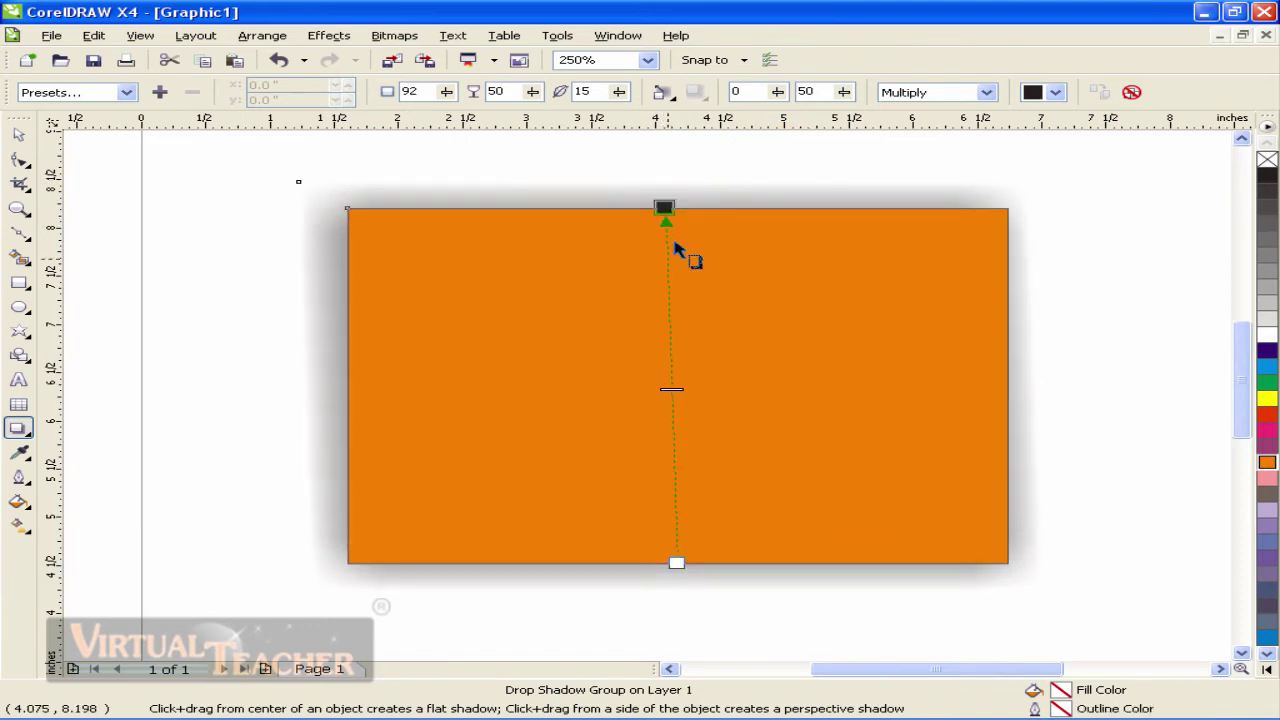
left_click_drag(665, 311, 670, 250)
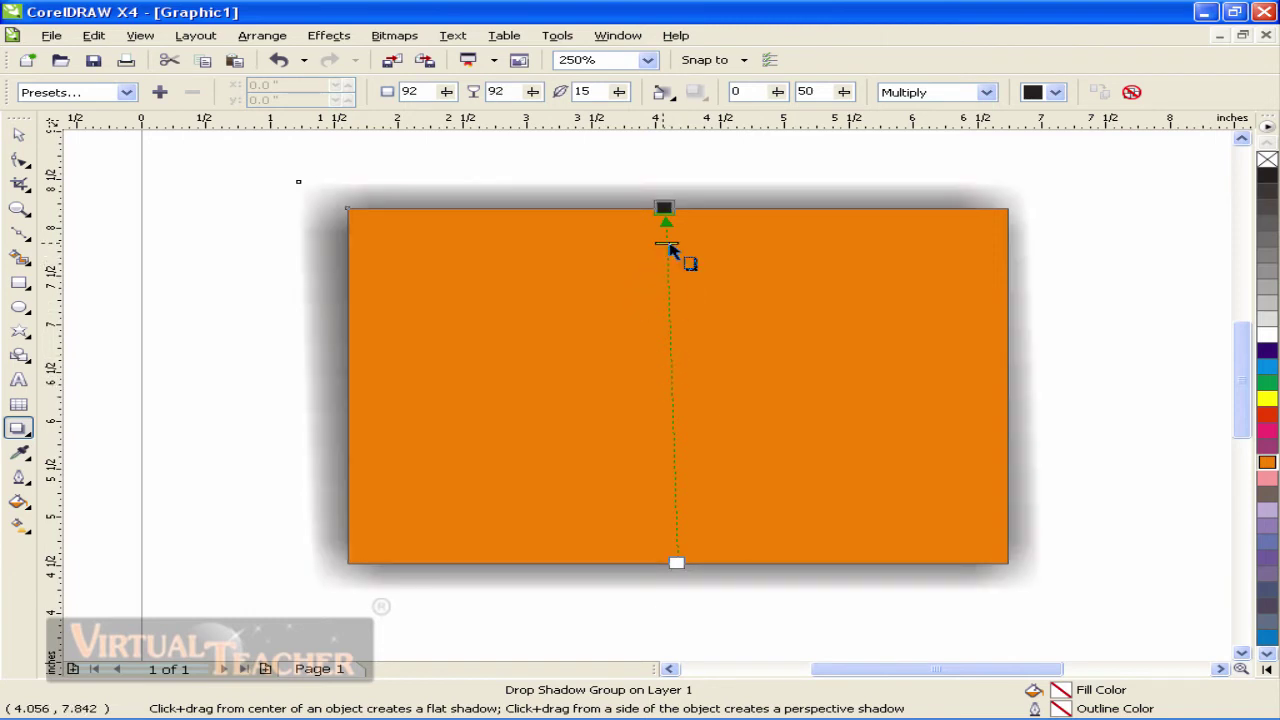
left_click_drag(669, 321, 676, 247)
left_click_drag(665, 444, 670, 386)
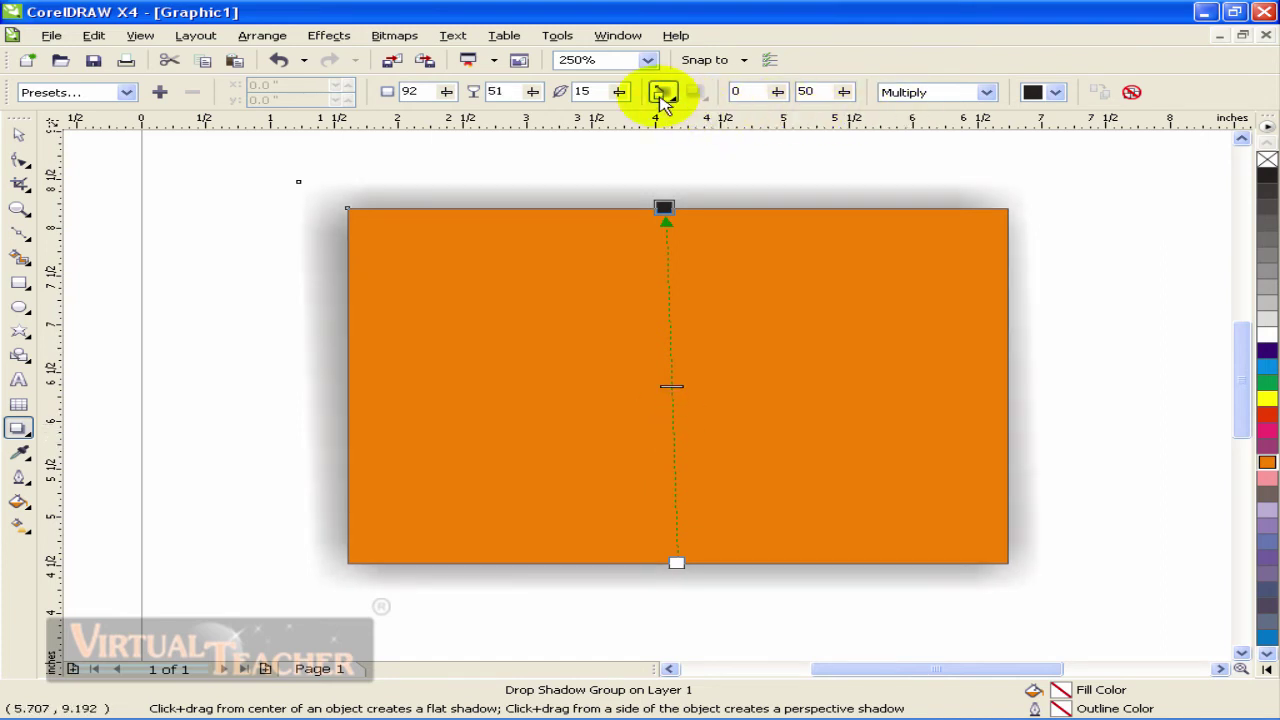
- Try a shadow angle of 192, then return the shadow's end to just above the rectangle's top edge at angle 92
mouse_move(446, 91)
left_mouse_down()
mouse_move(443, 117)
mouse_move(425, 118)
mouse_move(457, 110)
left_mouse_up()
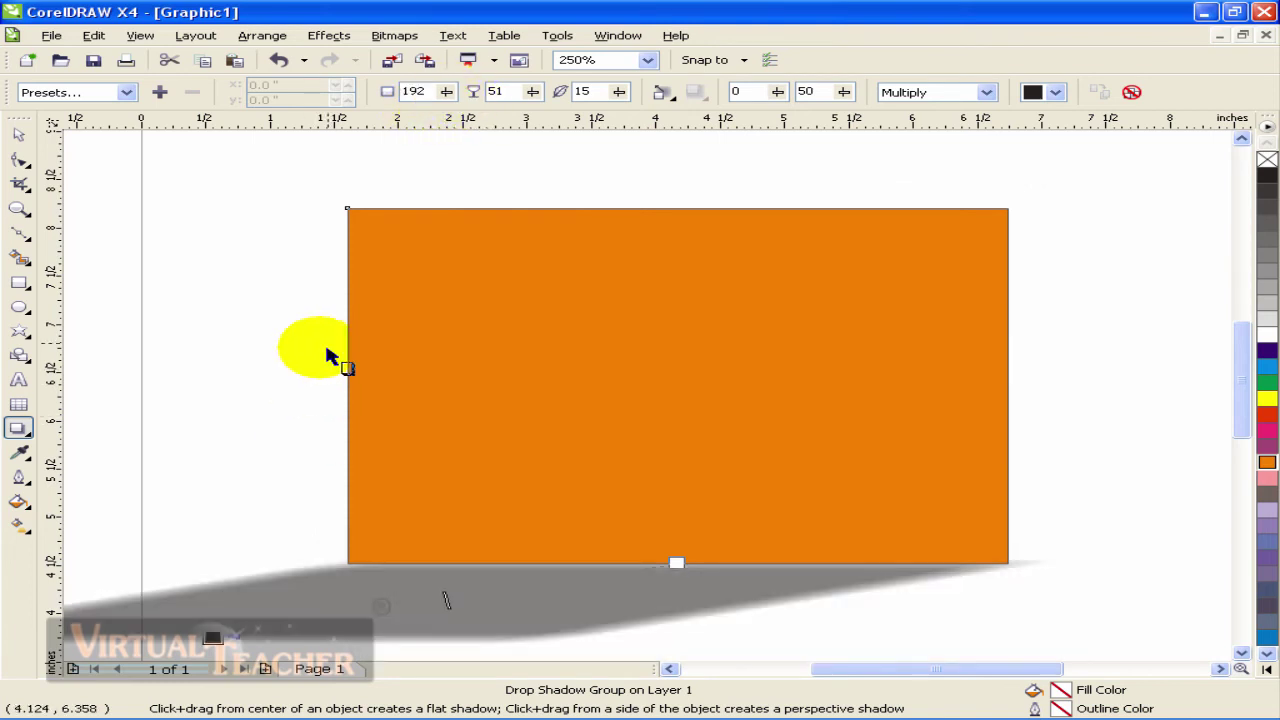
left_click_drag(214, 634, 404, 331)
left_click_drag(583, 208, 665, 200)
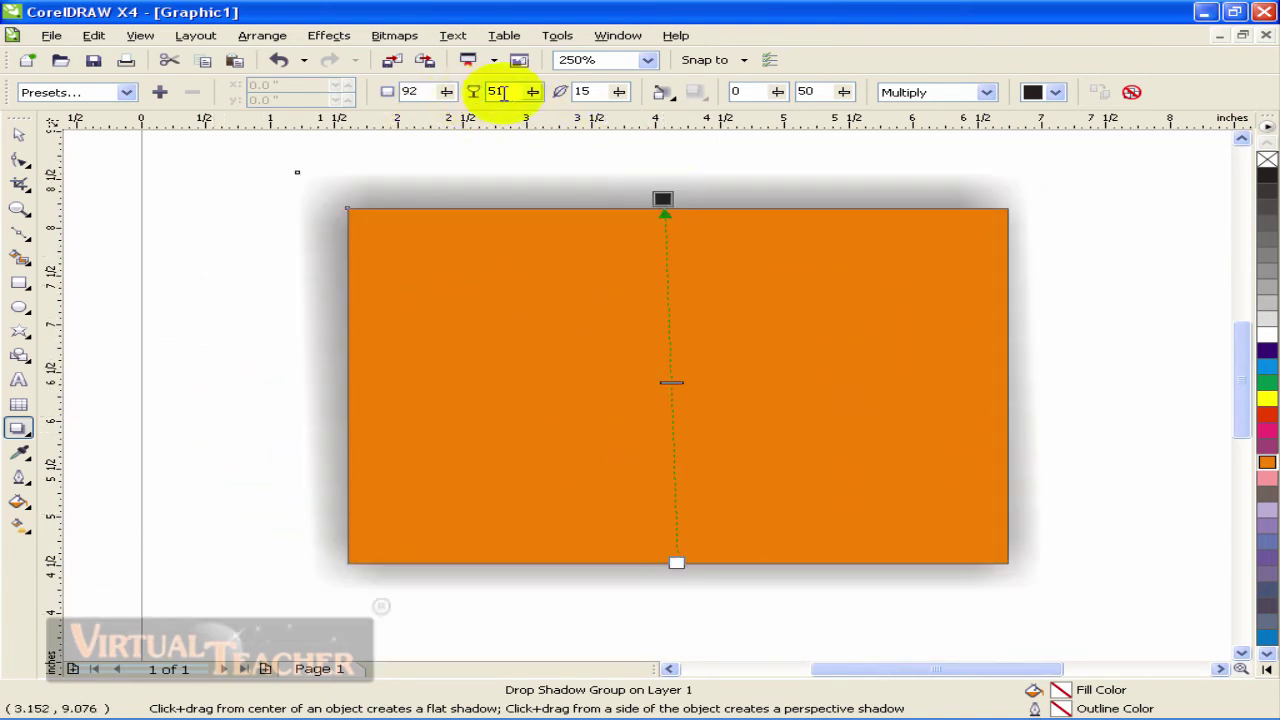
- Set the drop shadow's opacity to 50 and its feathering to 13
mouse_move(533, 92)
left_mouse_down()
mouse_move(528, 114)
mouse_move(503, 114)
mouse_move(551, 117)
mouse_move(535, 87)
mouse_move(538, 118)
mouse_move(571, 114)
mouse_move(514, 114)
left_mouse_up()
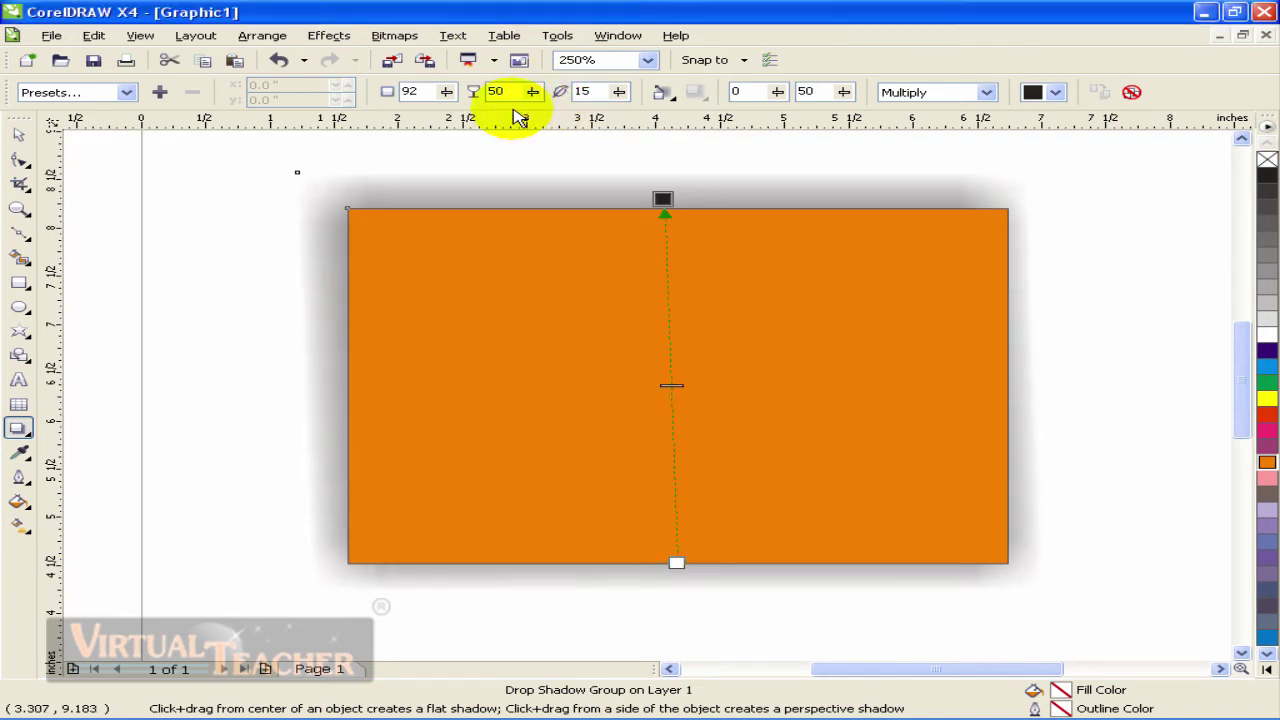
left_click(620, 95)
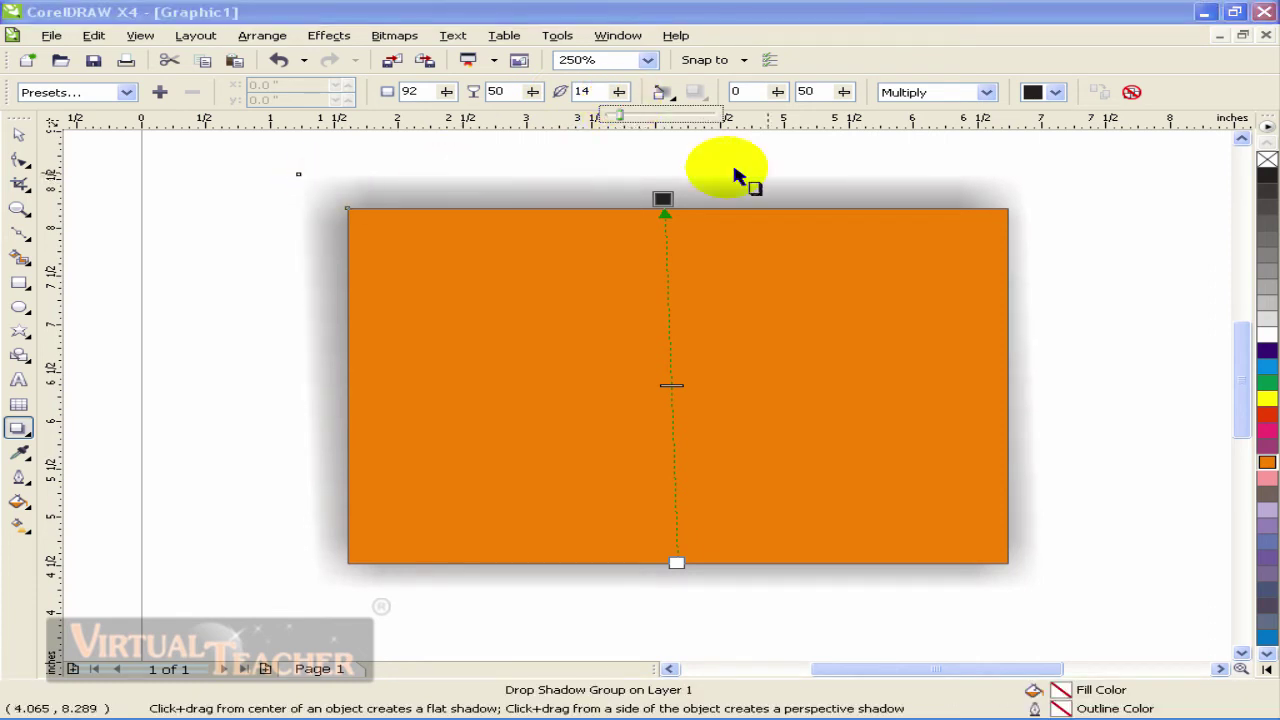
left_click_drag(626, 118, 703, 120)
left_click(620, 91)
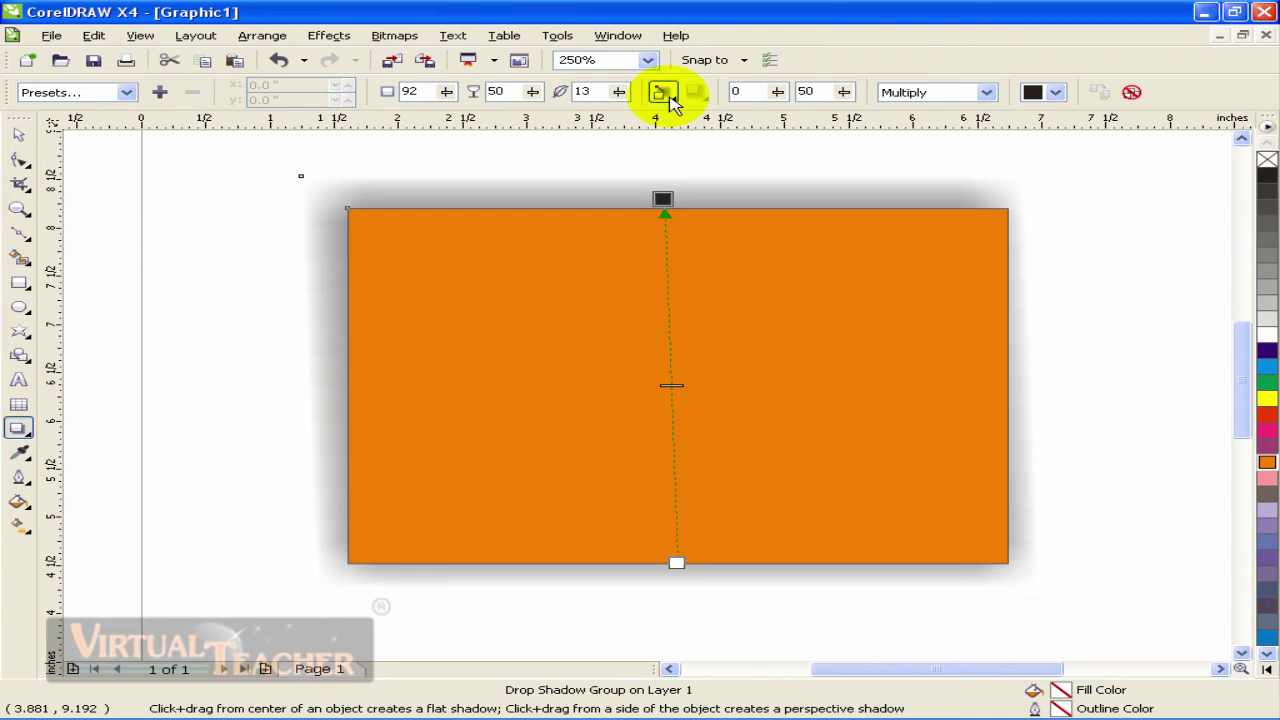
- Try the Inside feathering direction for the drop shadow and finish with Middle
left_click(669, 95)
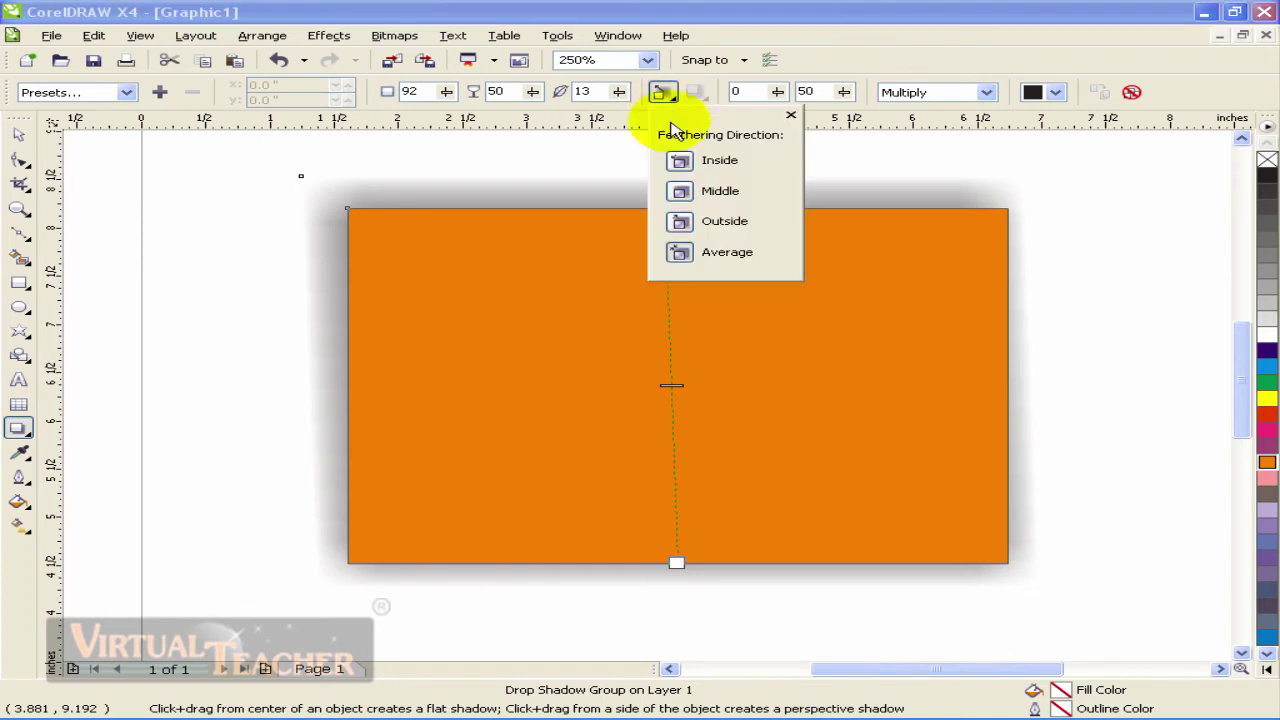
left_click(680, 191)
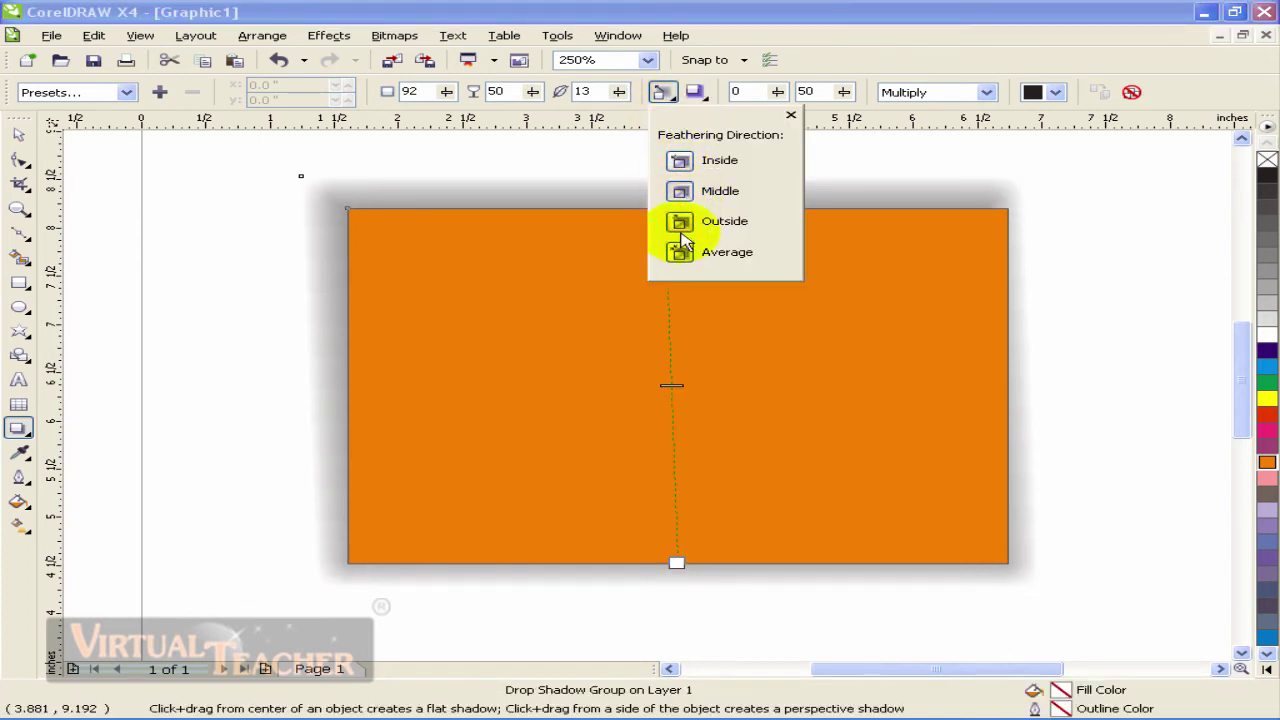
left_click(680, 162)
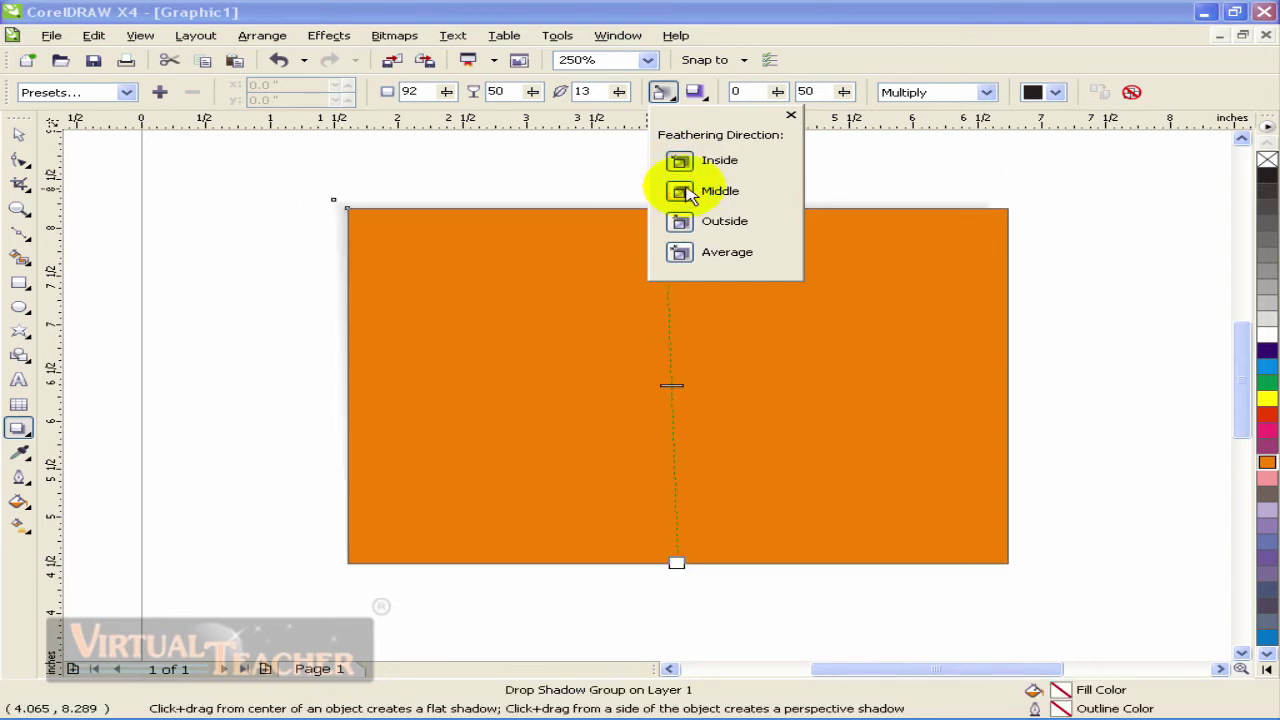
left_click(688, 193)
left_click(791, 116)
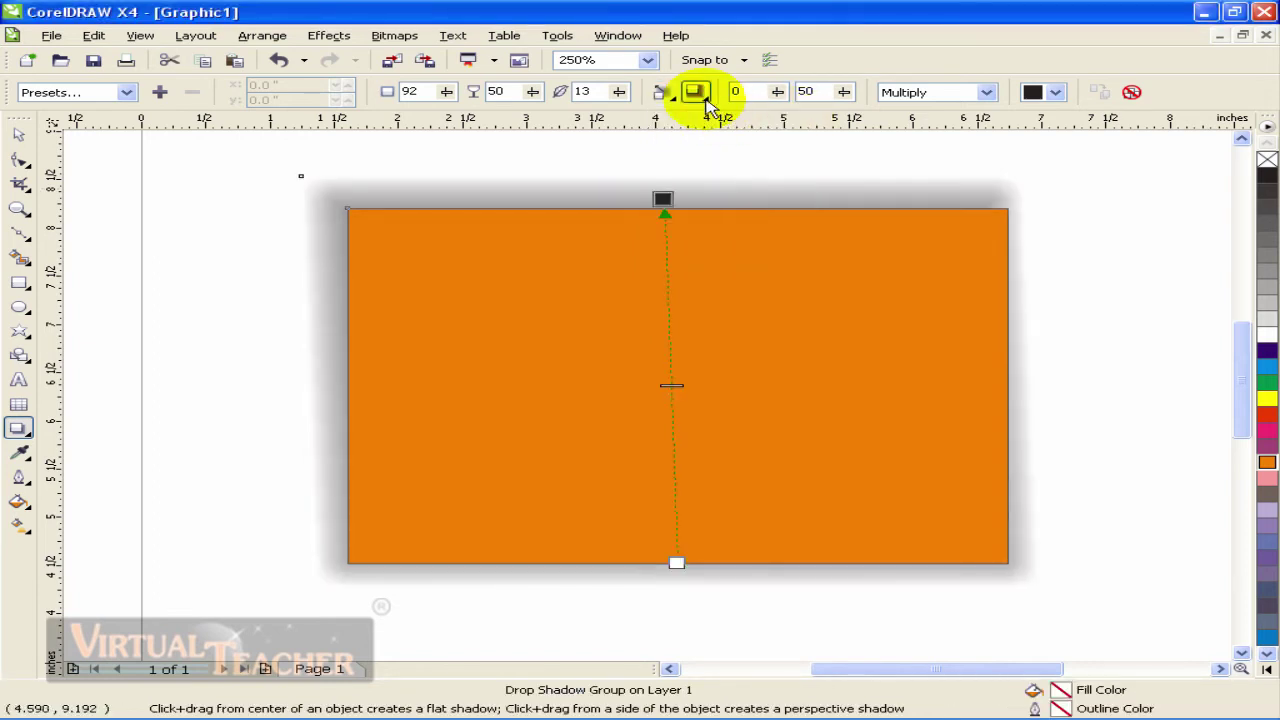
- Set the shadow's feathering edges to Inverse Squared and try the Flat option
left_click(697, 92)
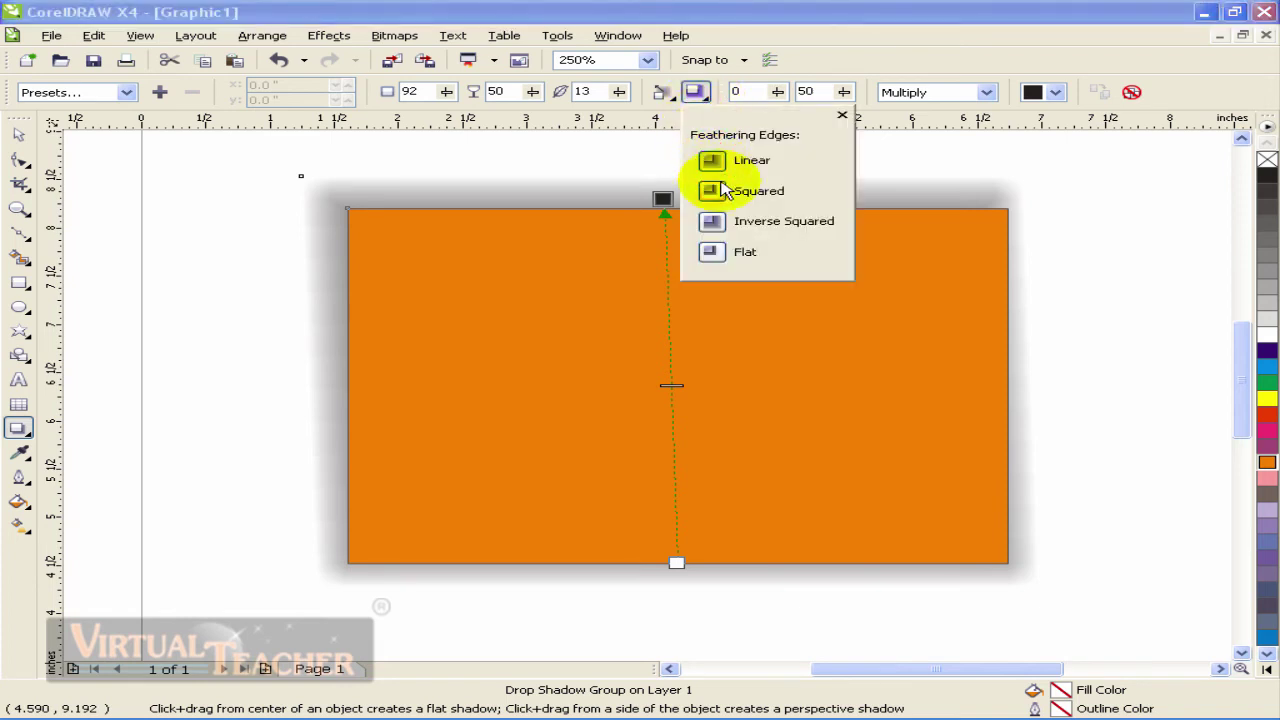
left_click(718, 222)
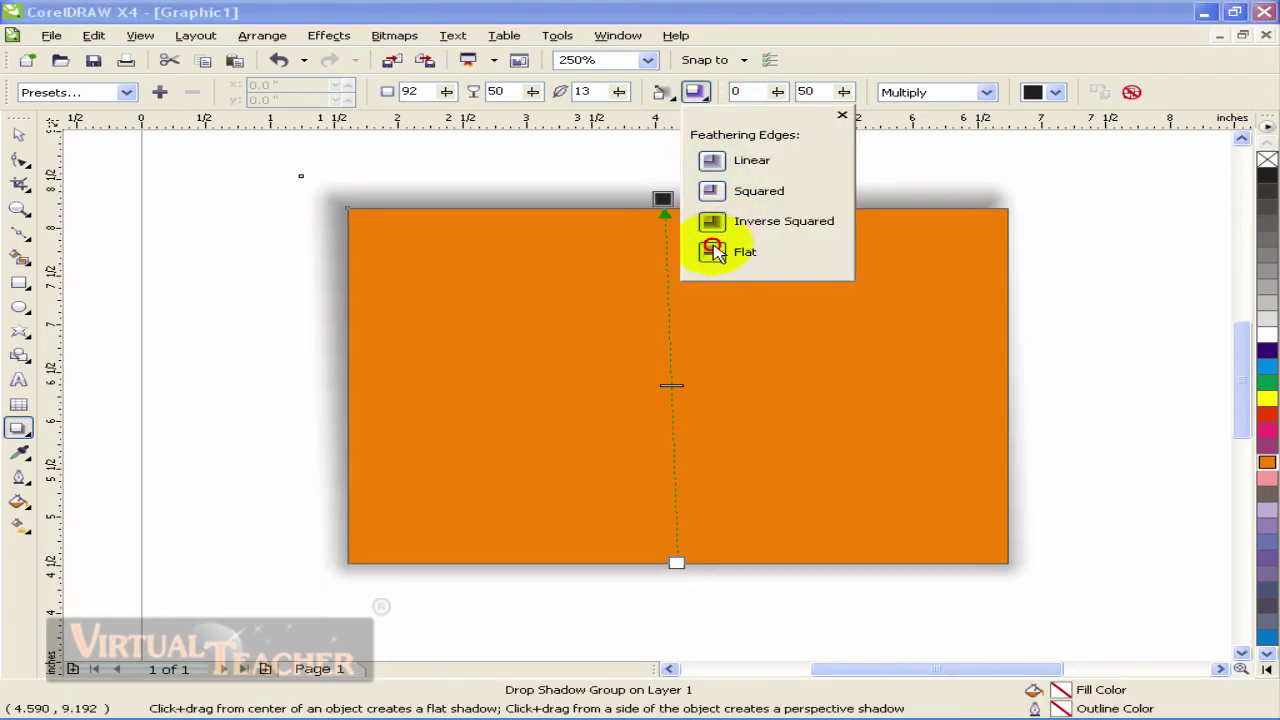
left_click(712, 250)
- Set the shadow's fade to 3 and leave its stretch at 50
left_click(778, 92)
left_click(772, 96)
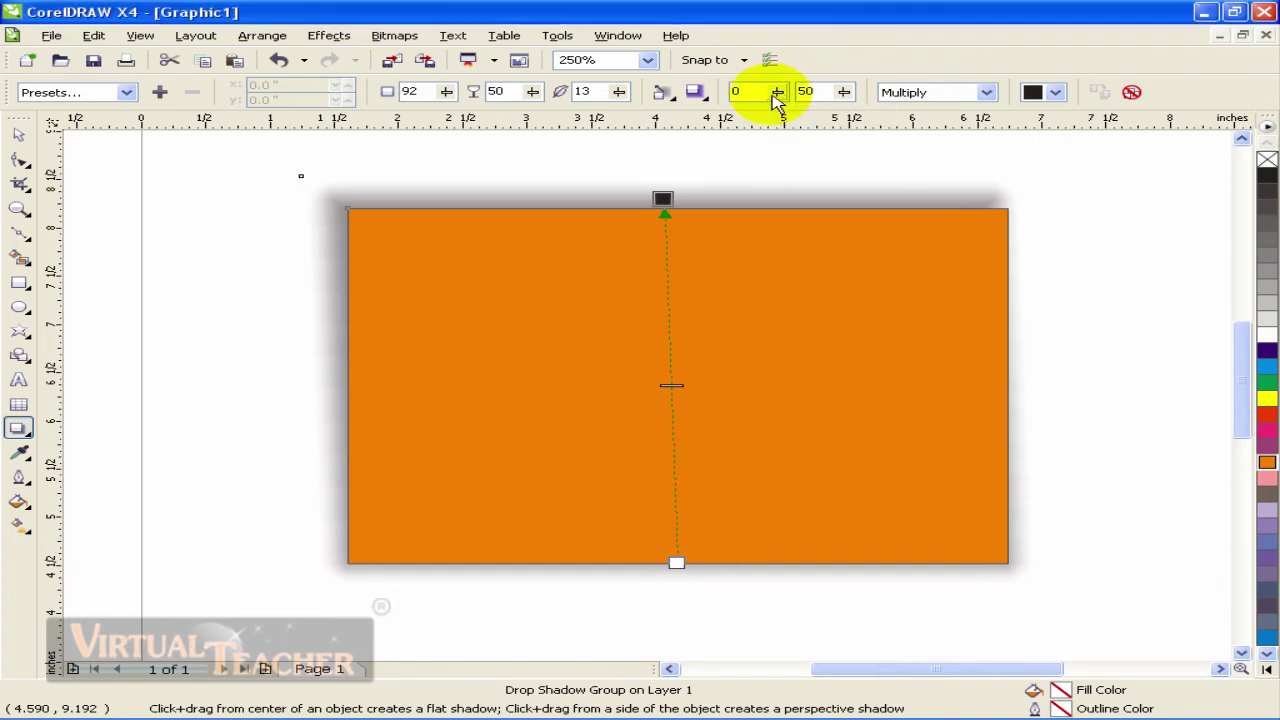
left_click(778, 93)
left_click_drag(775, 114, 791, 114)
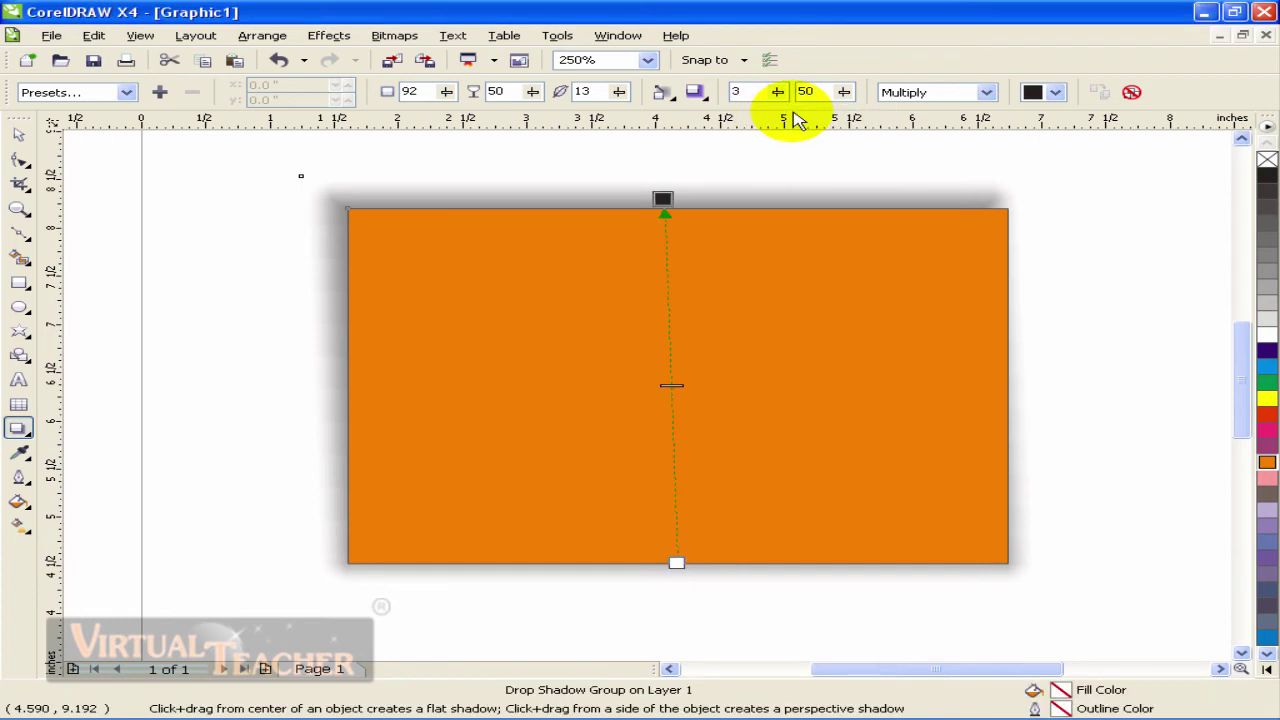
left_click(844, 93)
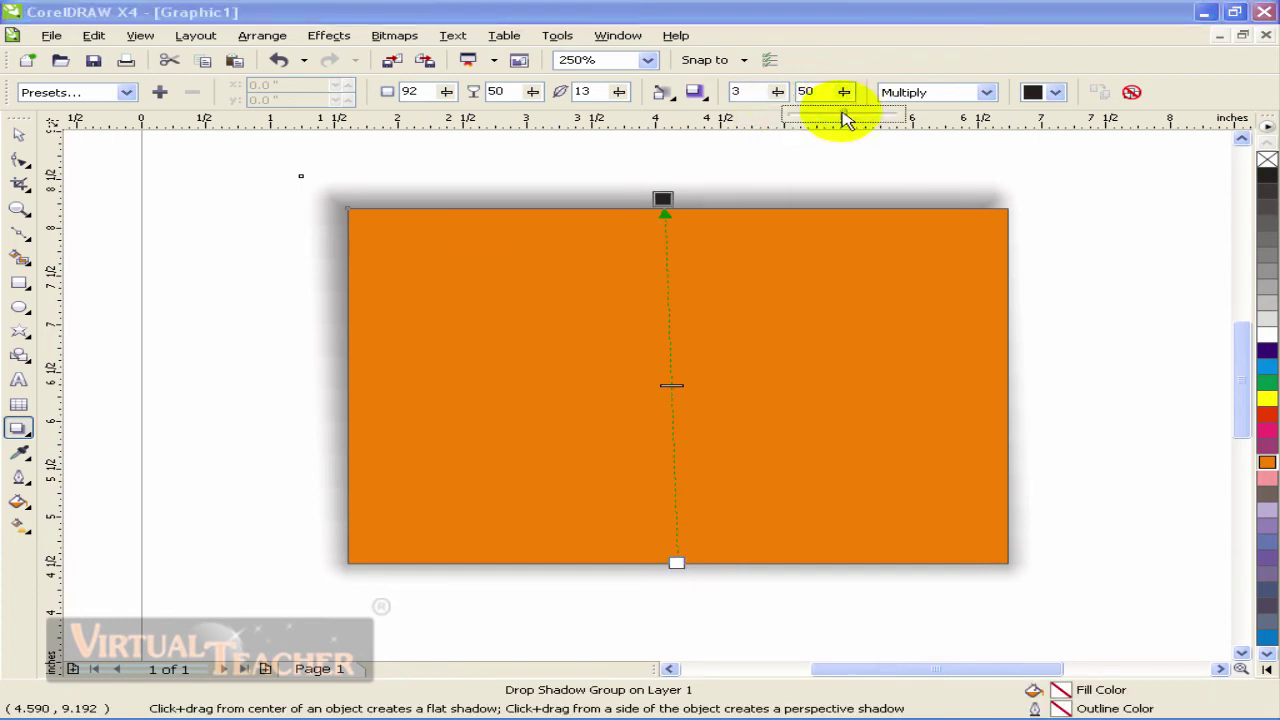
left_click(845, 93)
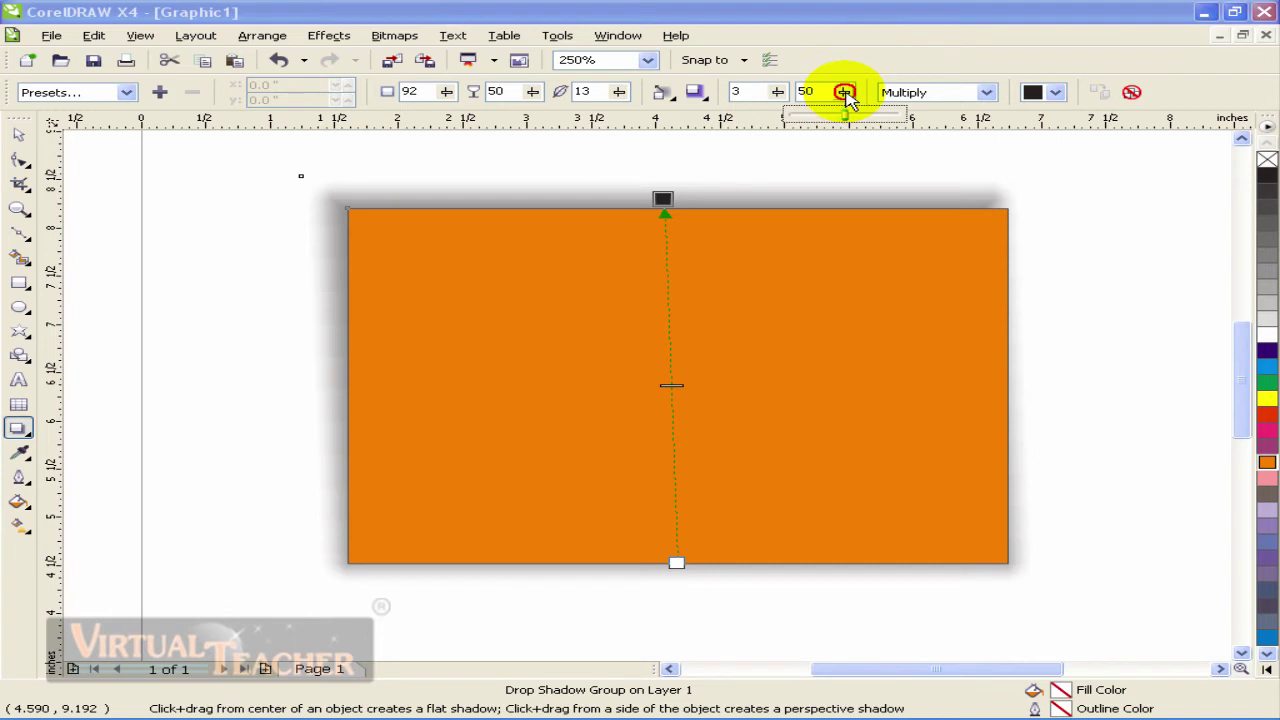
- Keep the shadow's Multiply transparency mode and move the shadowed rectangle slightly right and down
left_click(984, 93)
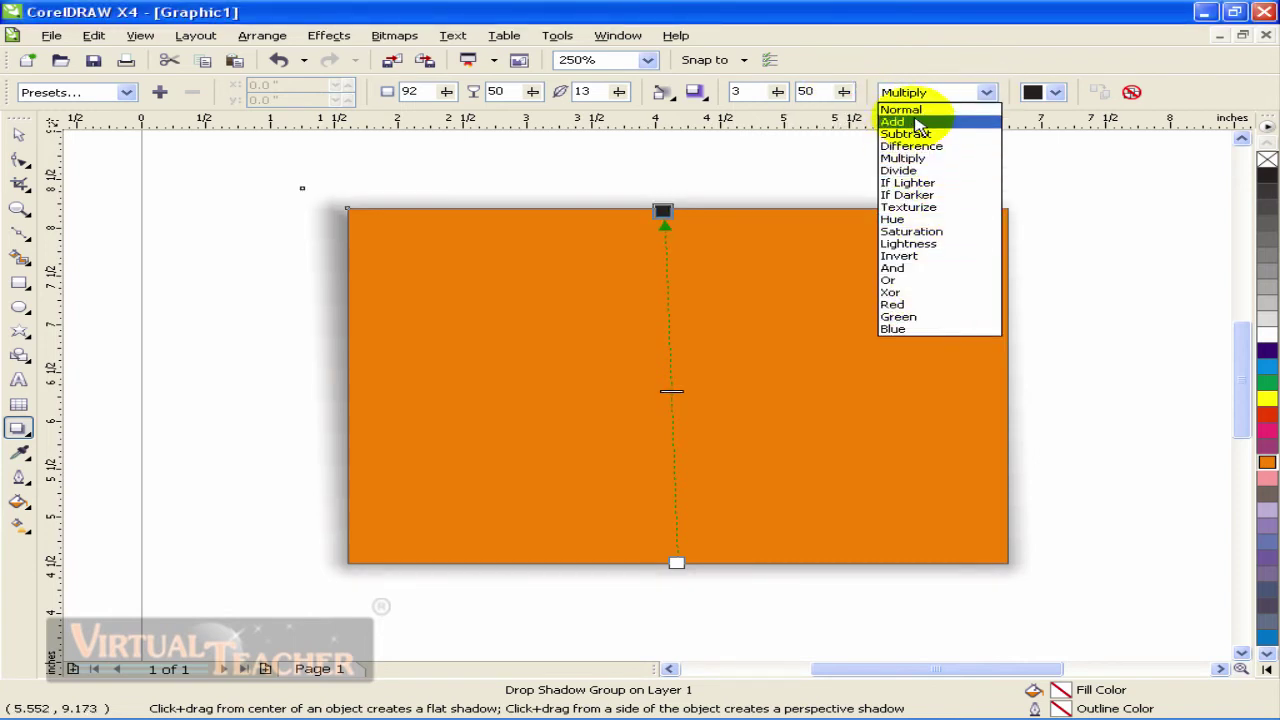
left_click(919, 161)
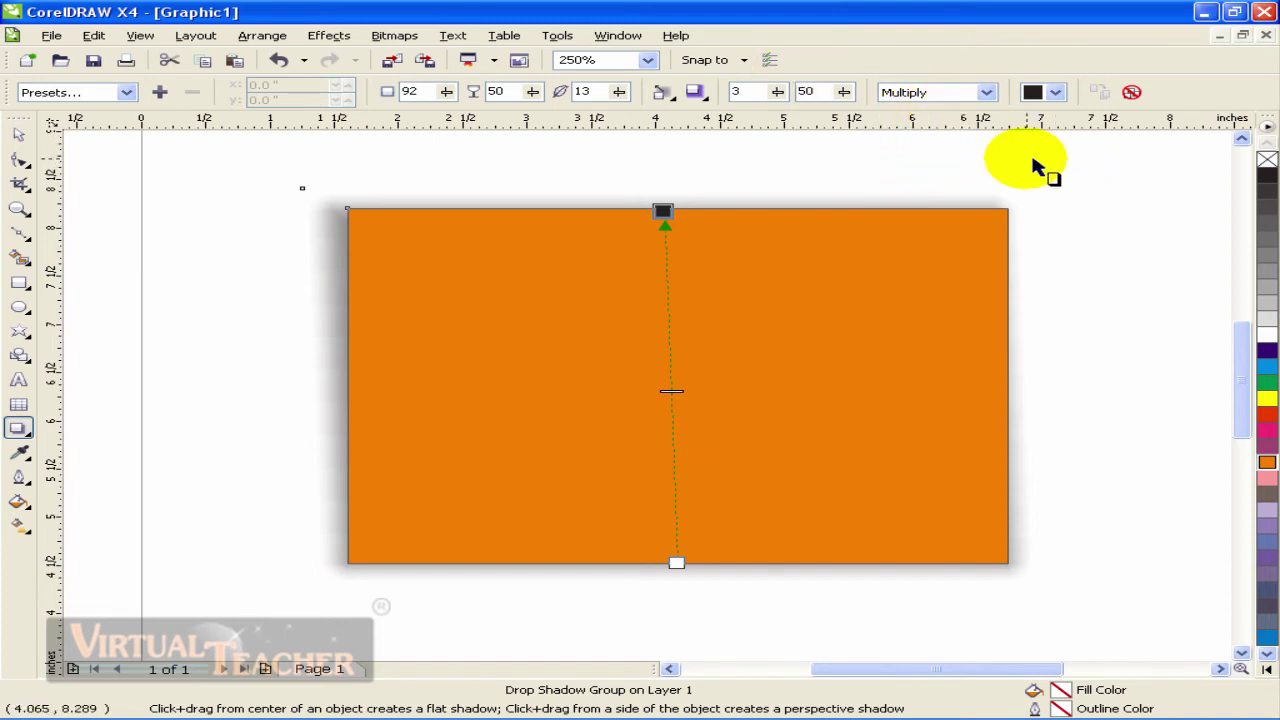
left_click(18, 134)
left_click_drag(610, 332, 636, 332)
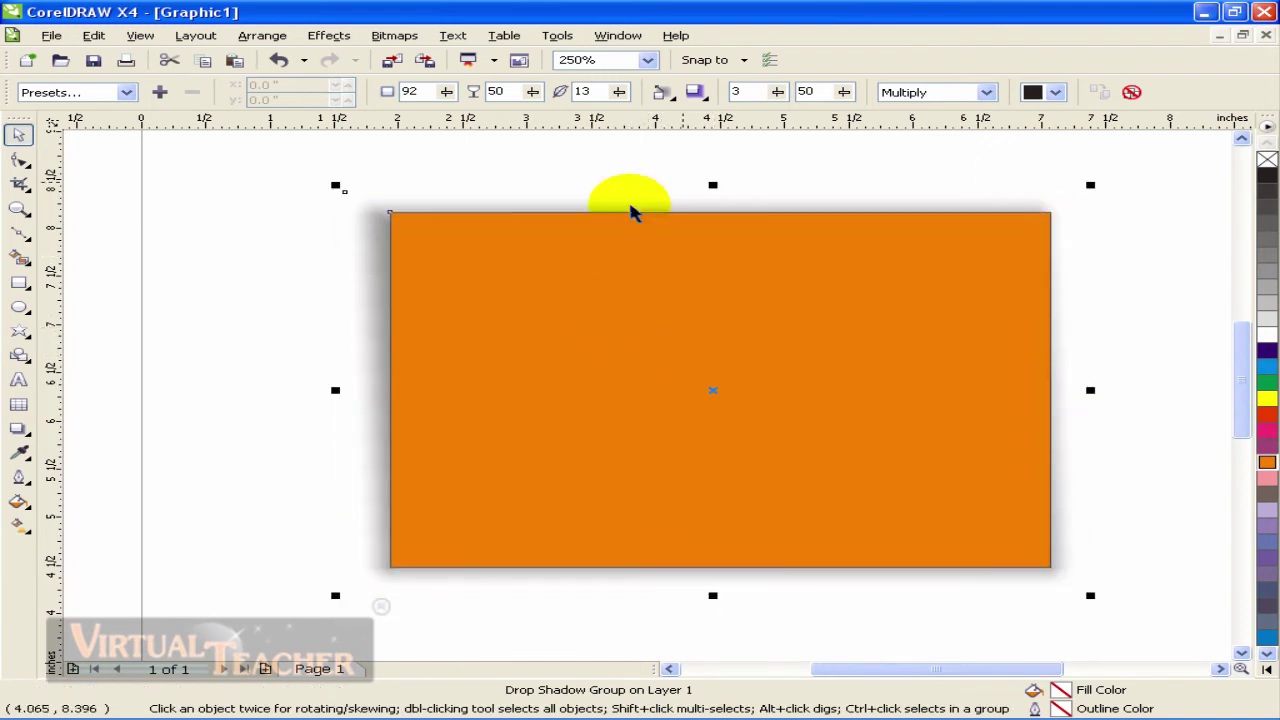
- Try the Difference and If Lighter transparency modes on the shadow and finish with Normal
left_click(987, 92)
left_click(950, 147)
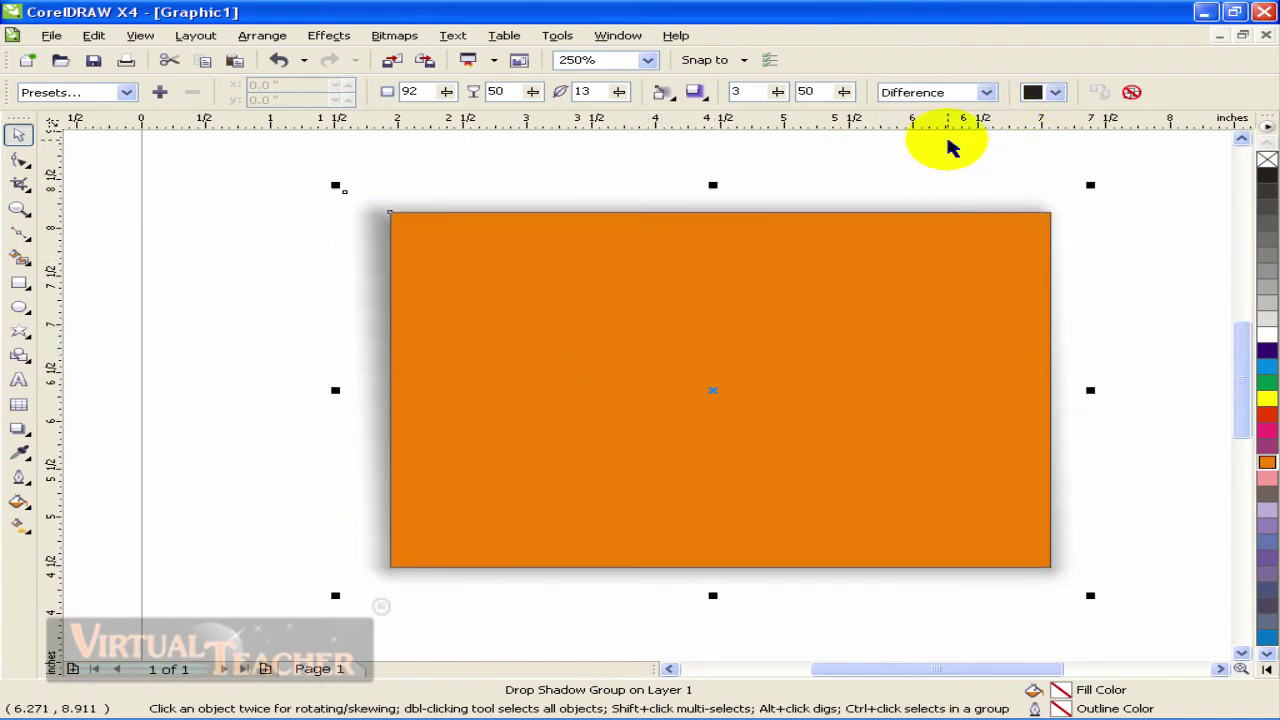
left_click(988, 93)
left_click(950, 170)
left_click(987, 92)
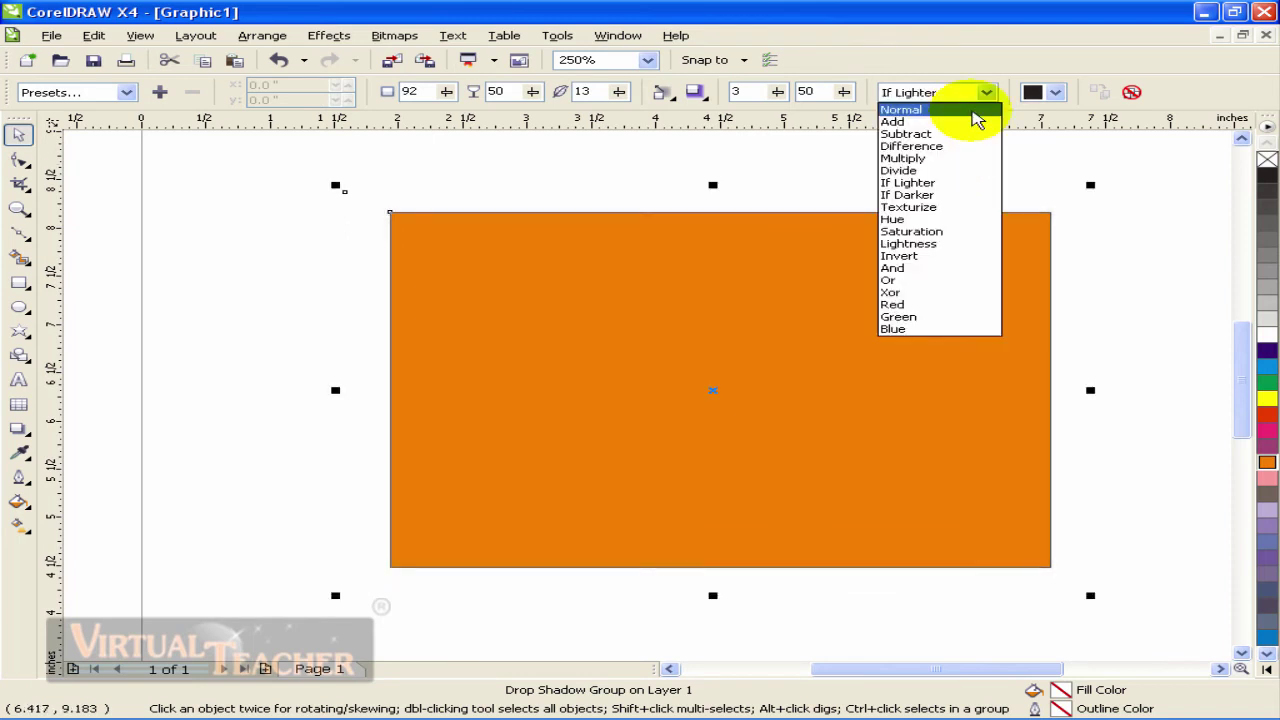
left_click(970, 110)
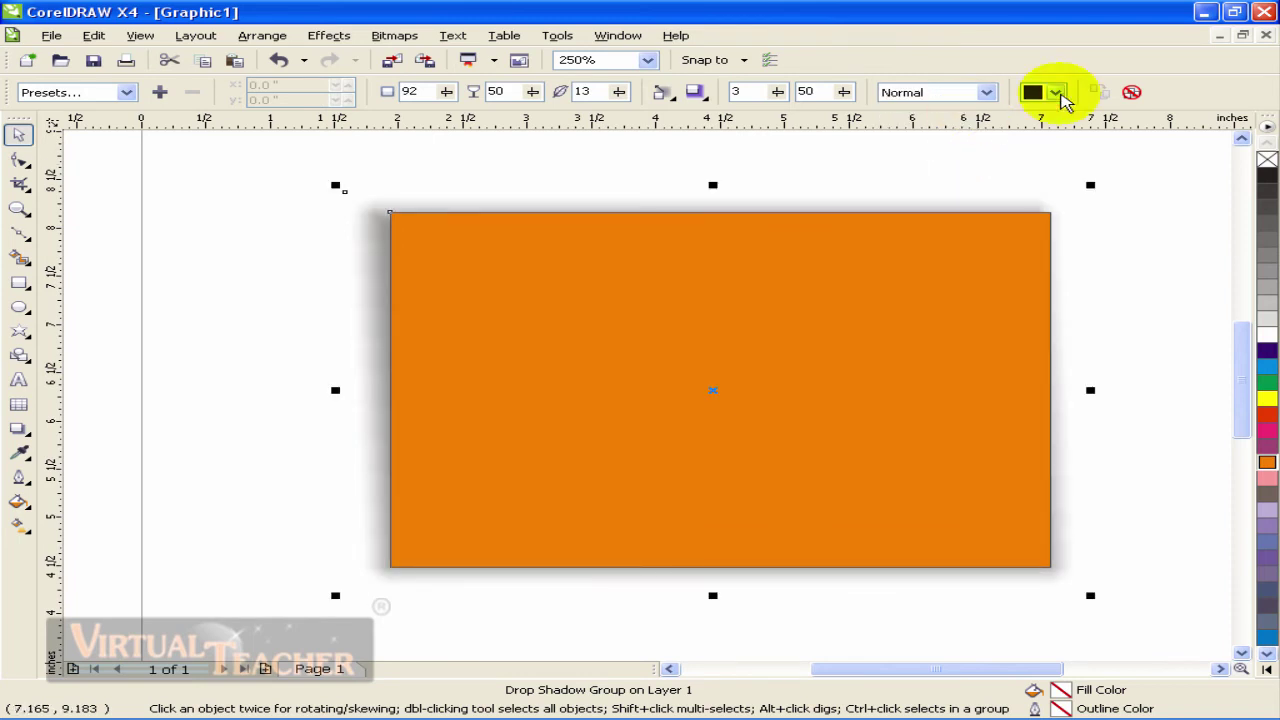
- Try yellow as the drop shadow's color and finish with orange
left_click(1057, 93)
left_click(1111, 140)
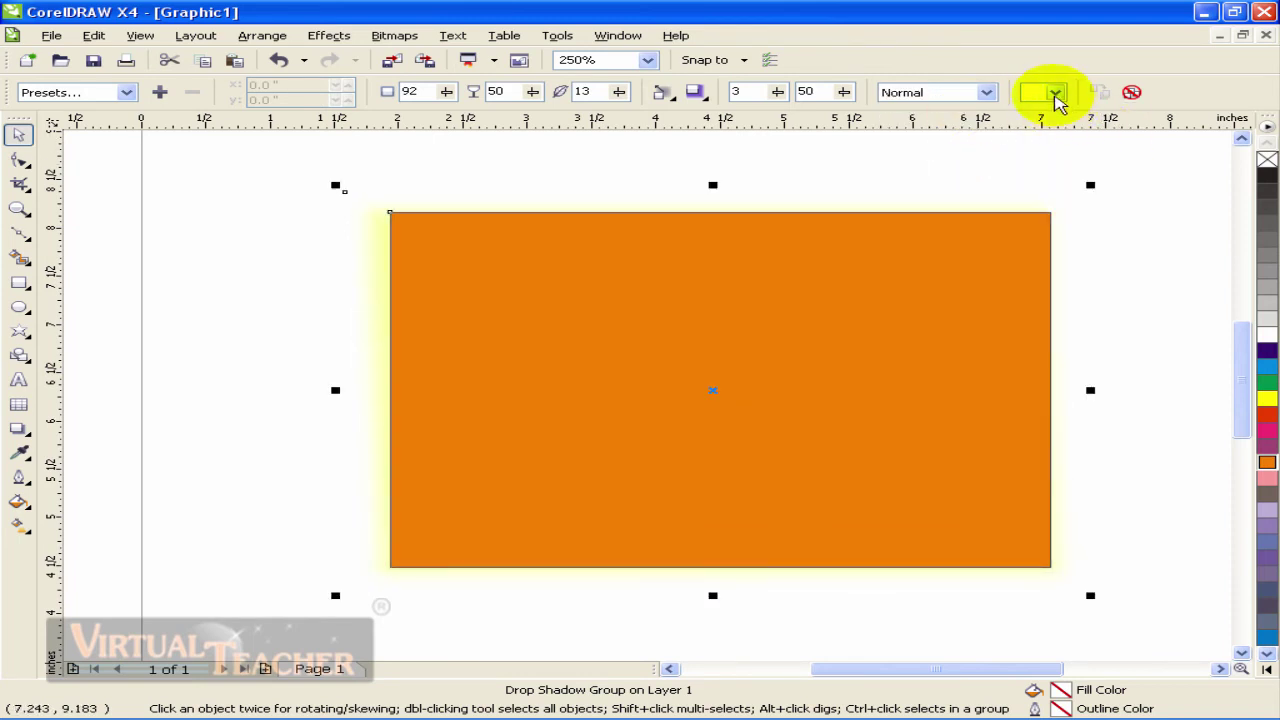
left_click(1055, 93)
left_click(1090, 126)
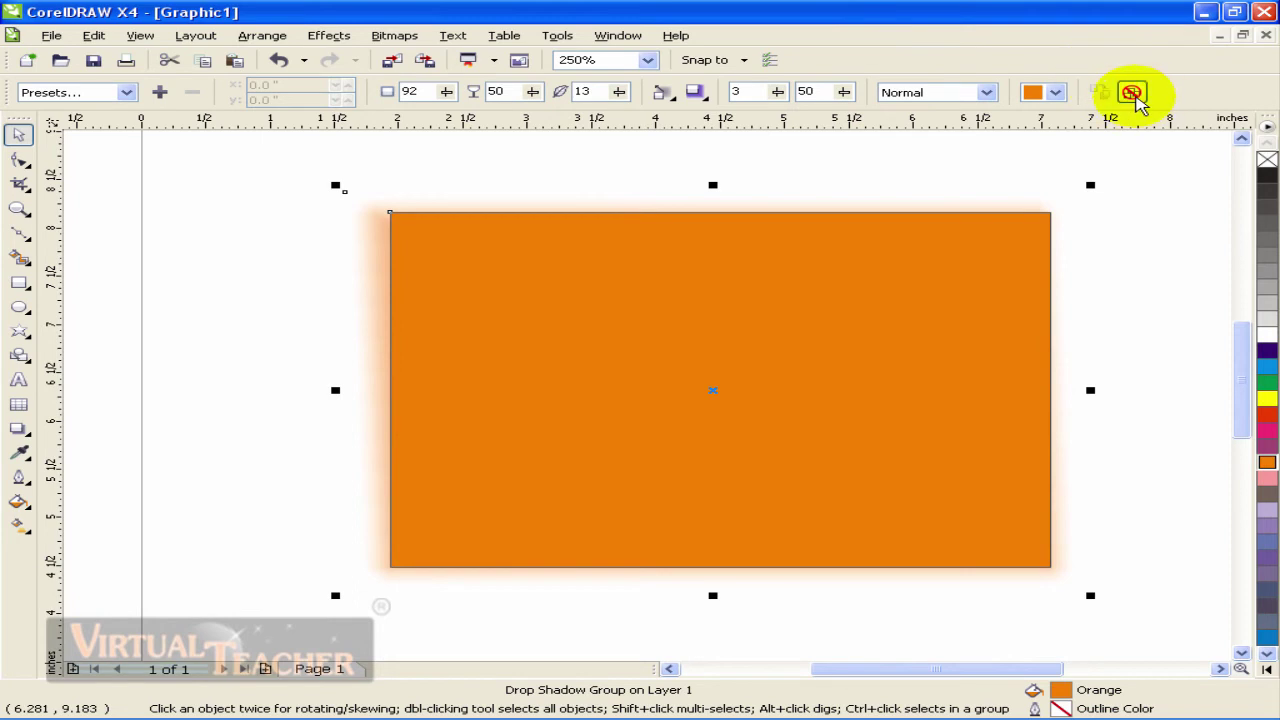
- Clear the drop shadow and narrow the rectangle from its left edge to about 3.98 inches wide
left_click(1133, 93)
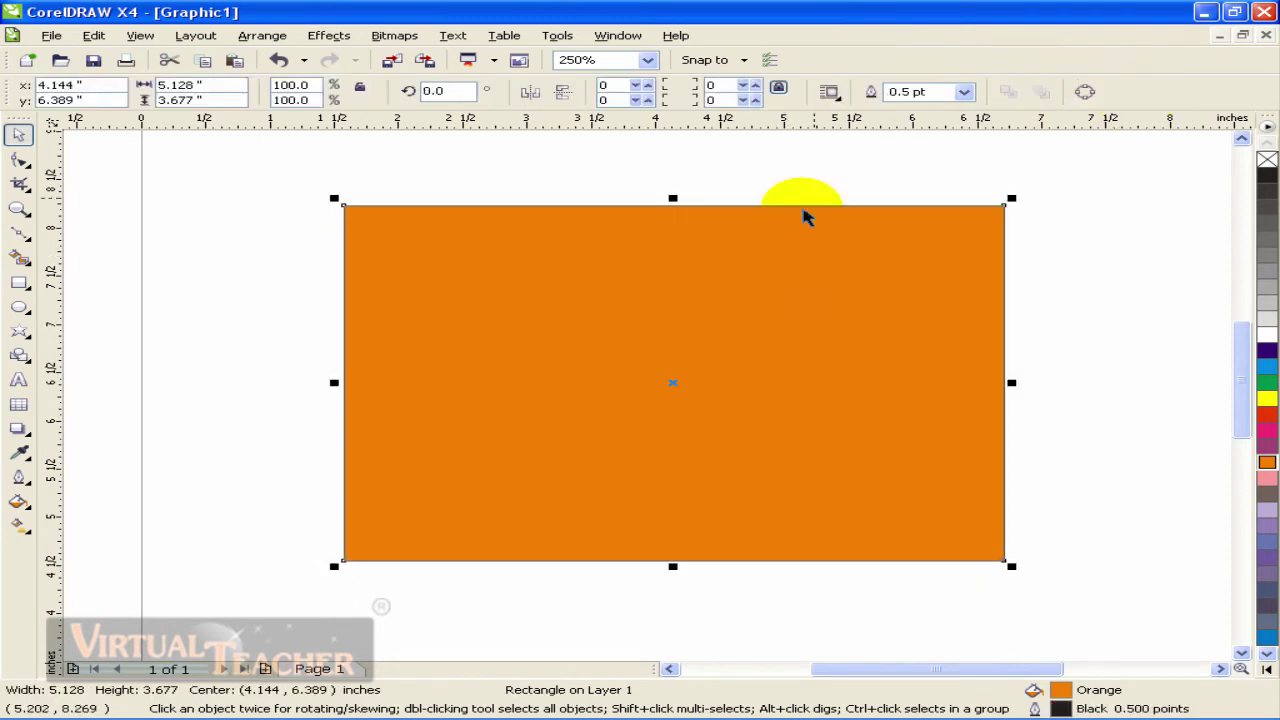
left_click(22, 432)
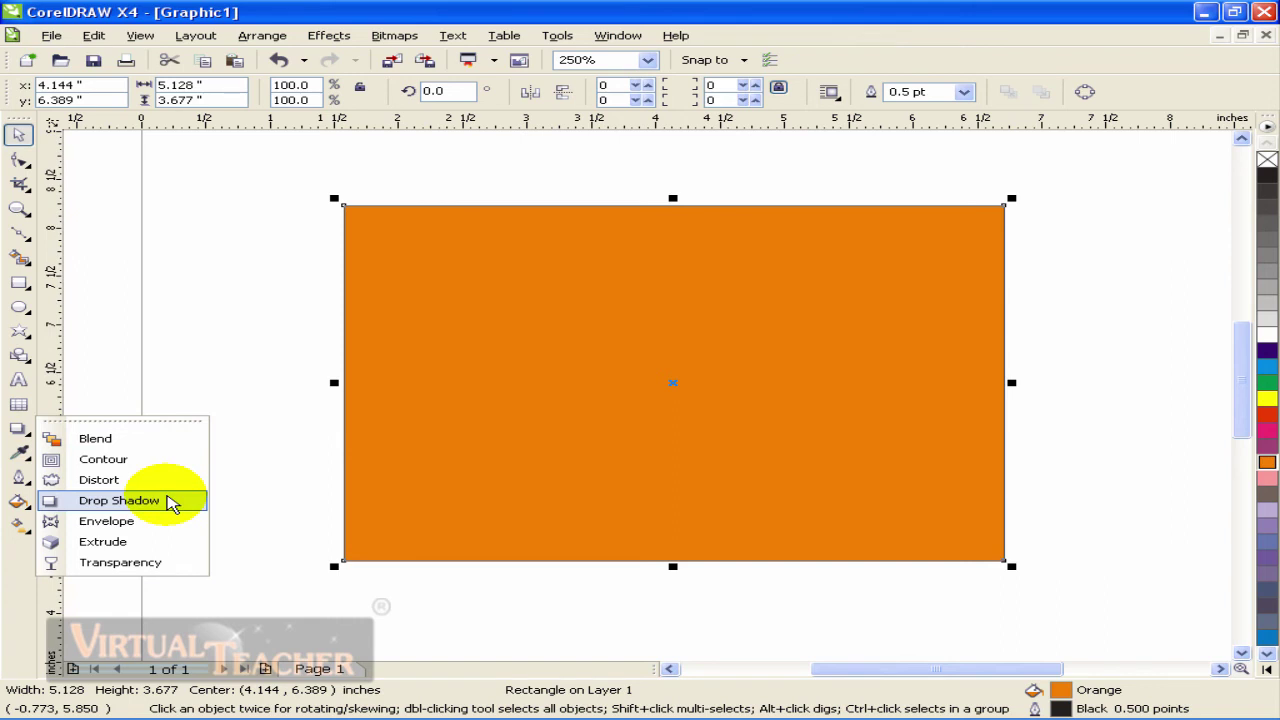
left_click(170, 501)
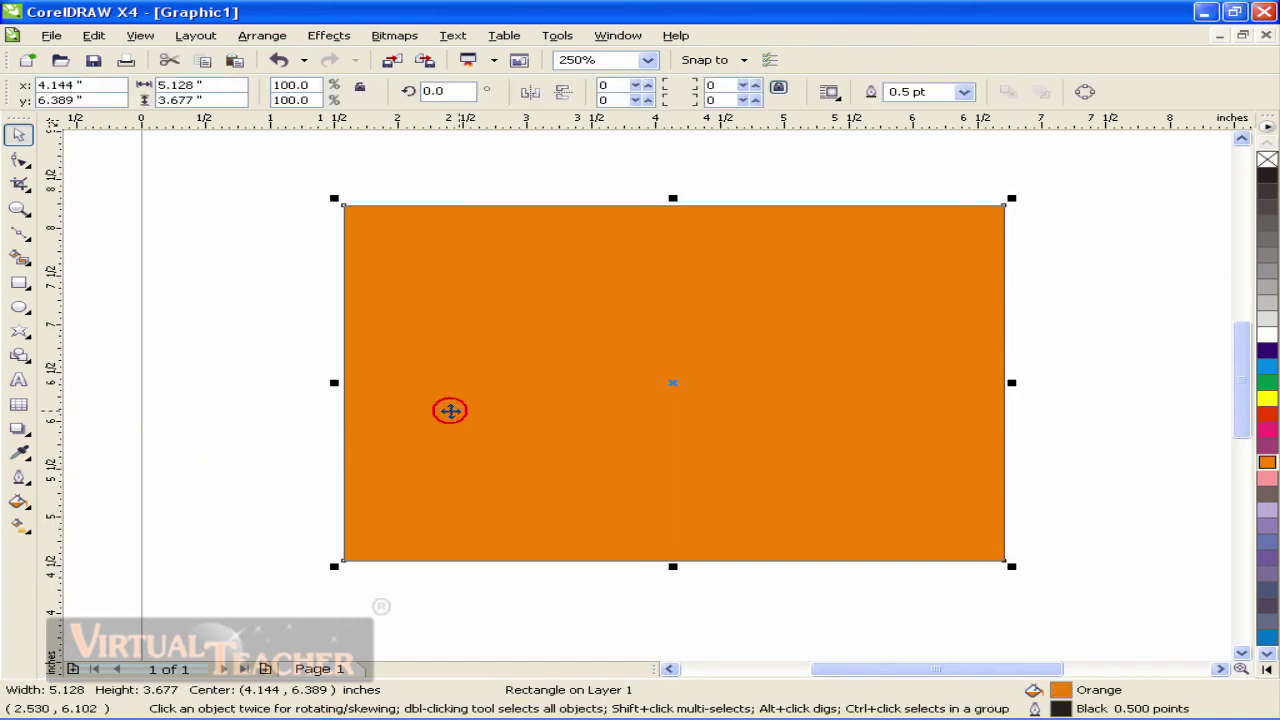
left_click_drag(334, 382, 481, 382)
left_click(18, 430)
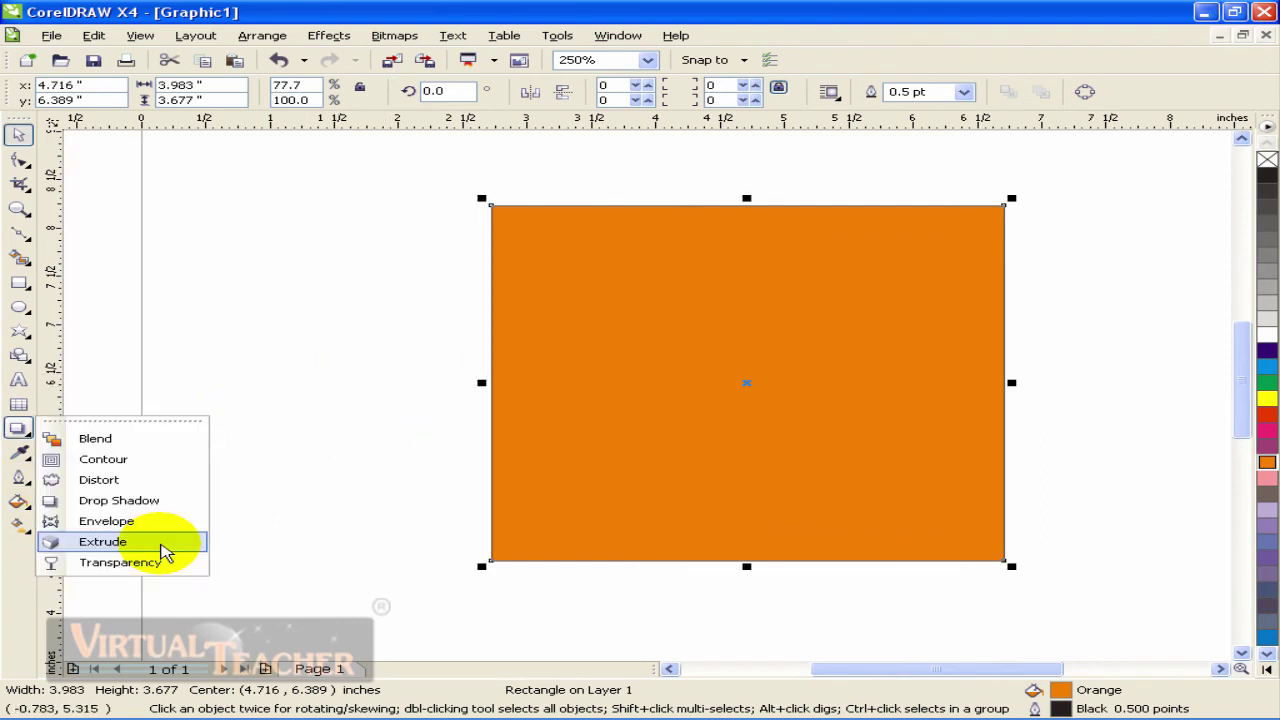
left_click(165, 553)
left_click(18, 134)
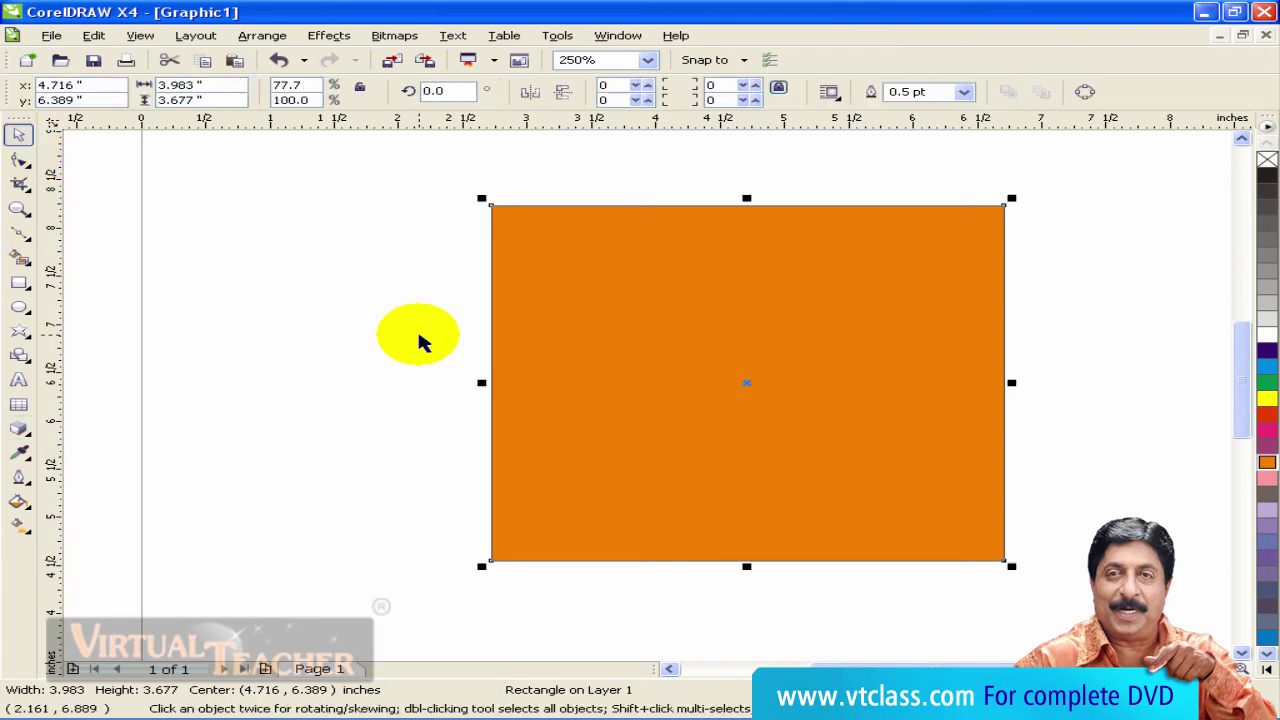
- Move the orange rectangle to about X 3.92, Y 5.62 inches on the page
scroll(529, 341, "down", 1)
scroll(746, 422, "up", 2)
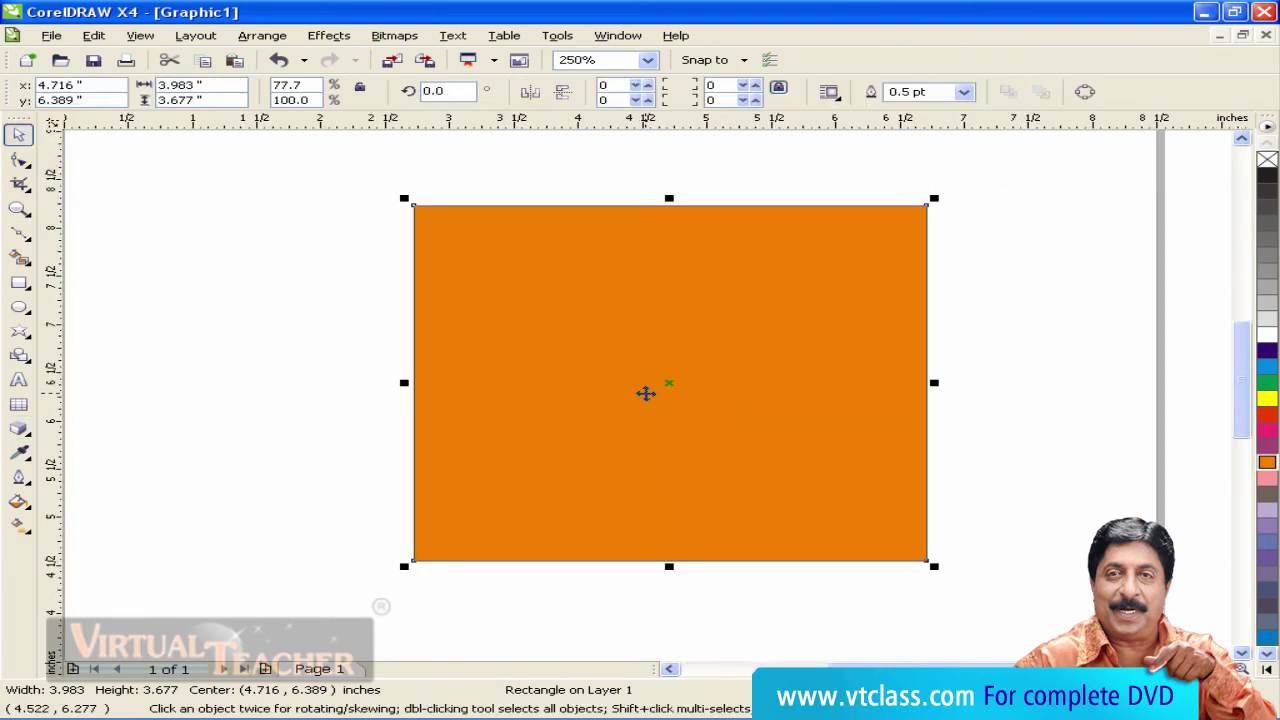
left_click_drag(606, 334, 678, 350)
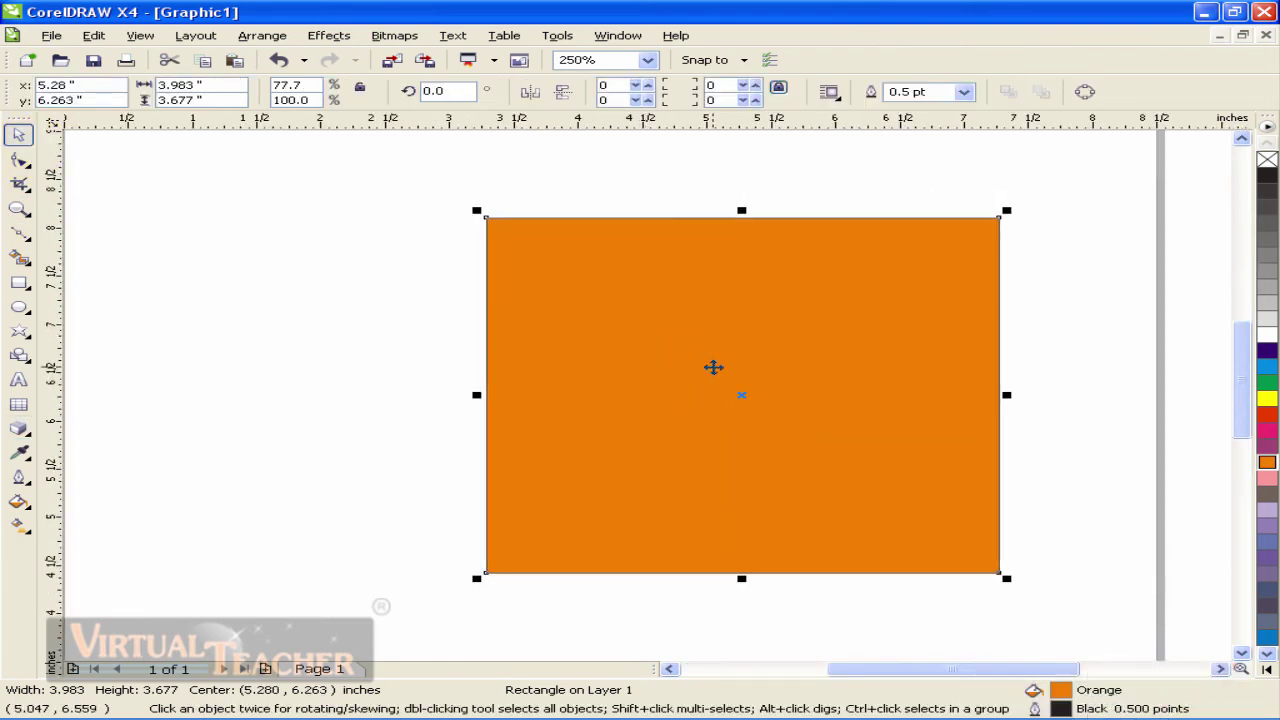
scroll(714, 366, "down", 2)
scroll(649, 394, "up", 2)
scroll(633, 451, "down", 2)
left_click_drag(633, 451, 545, 482)
- Extrude the rectangle up and to the right, with its vanishing point at about 1.75, 4.97 inches
left_click(30, 434)
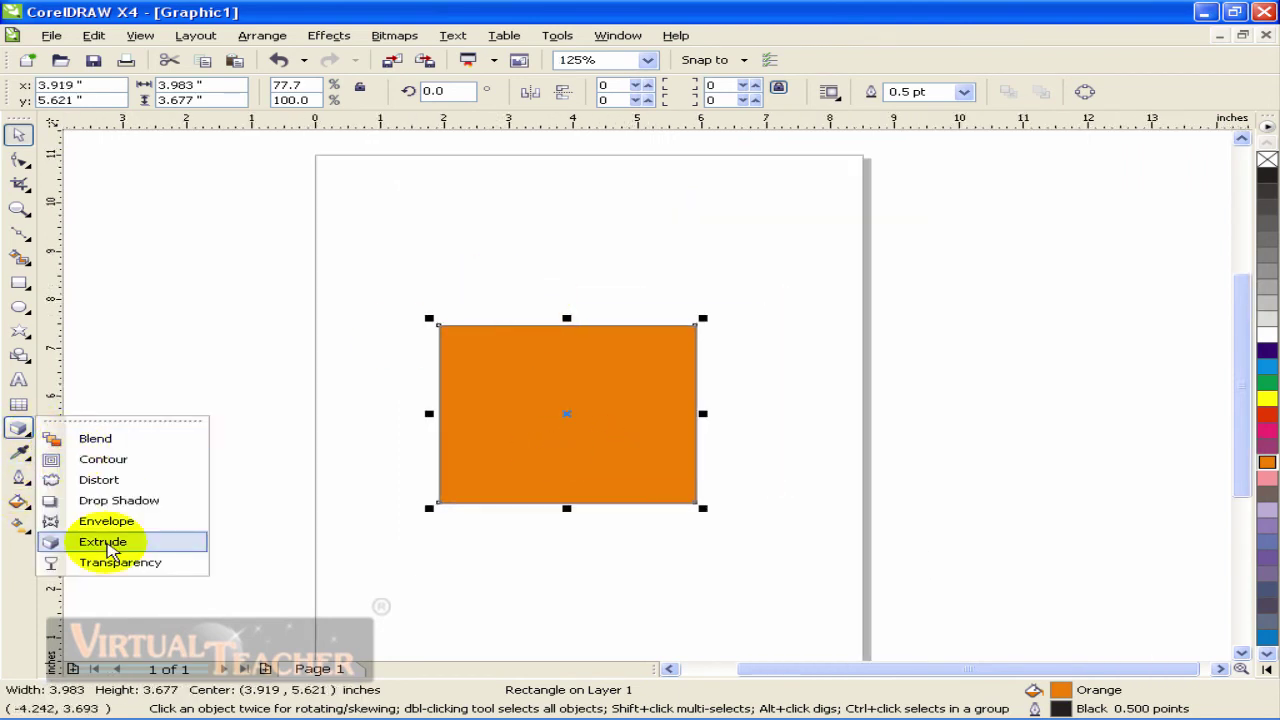
left_click(103, 542)
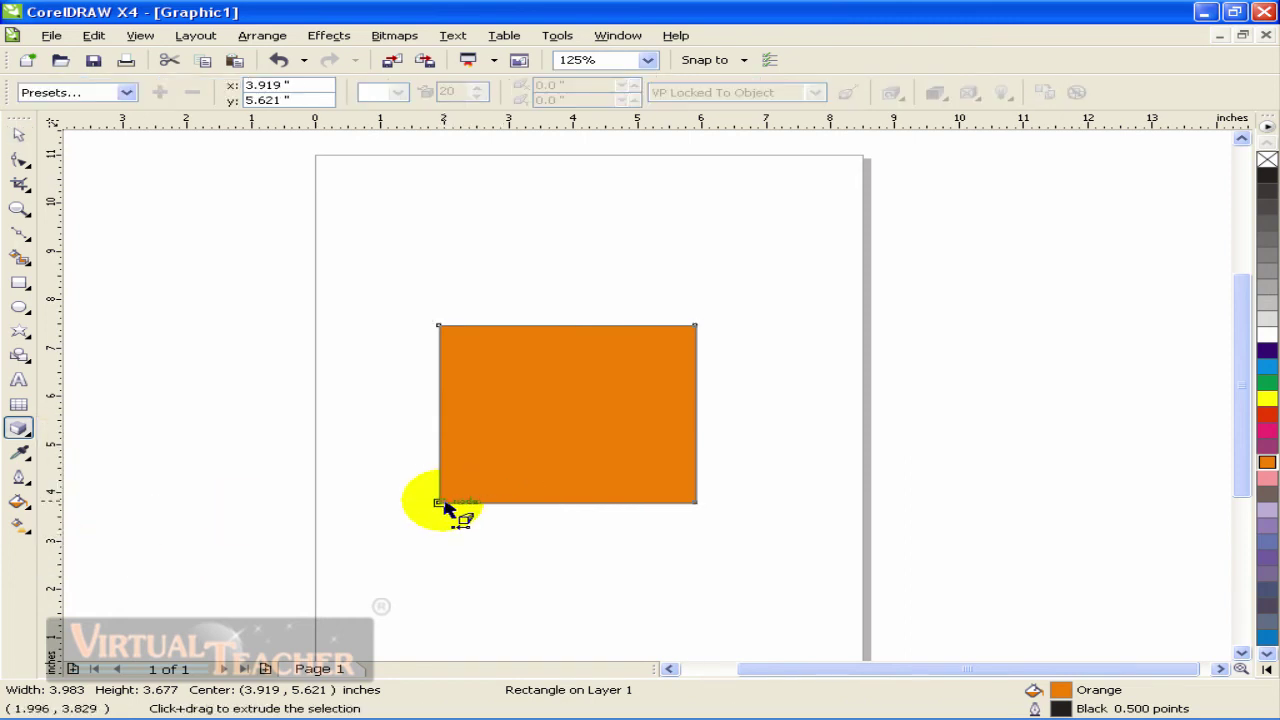
mouse_move(443, 505)
left_mouse_down()
mouse_move(486, 431)
mouse_move(569, 363)
mouse_move(646, 268)
mouse_move(638, 186)
mouse_move(600, 166)
mouse_move(680, 176)
left_mouse_up()
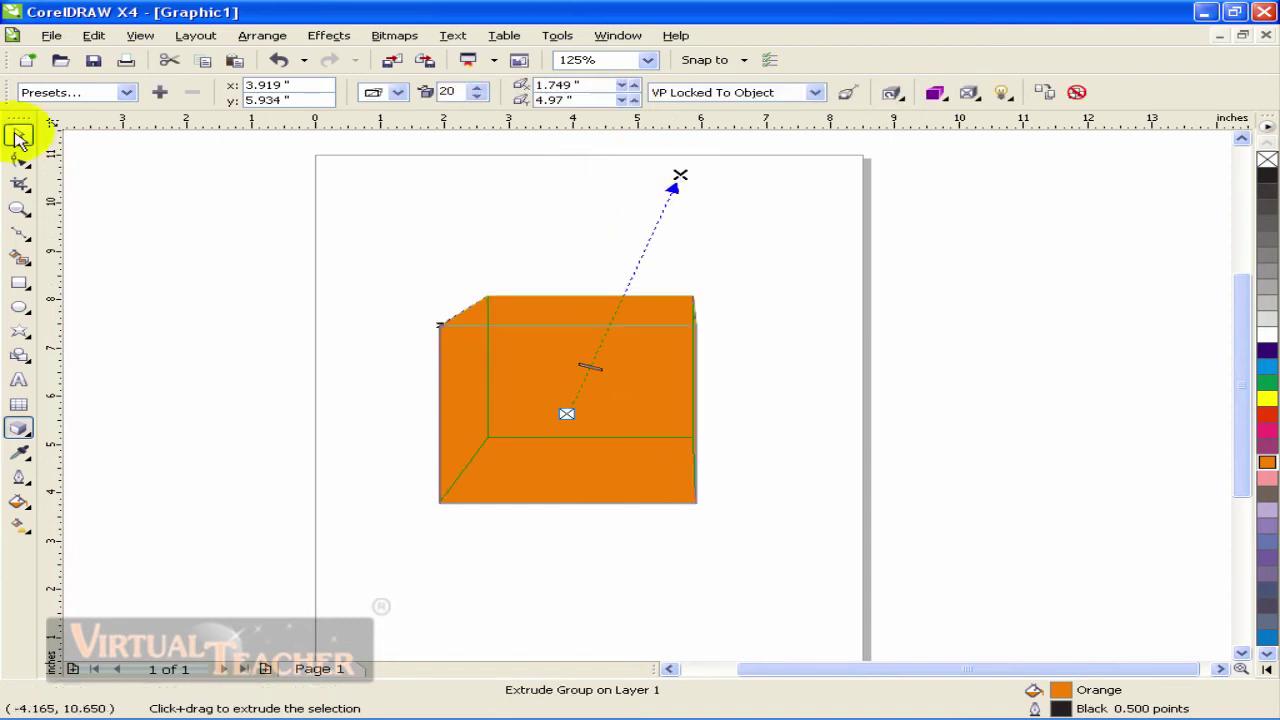
- Move the extruded box so its front rectangle is centered at about X 4.04, Y 5.84 inches
left_click(18, 137)
left_click(371, 208)
left_click(533, 377)
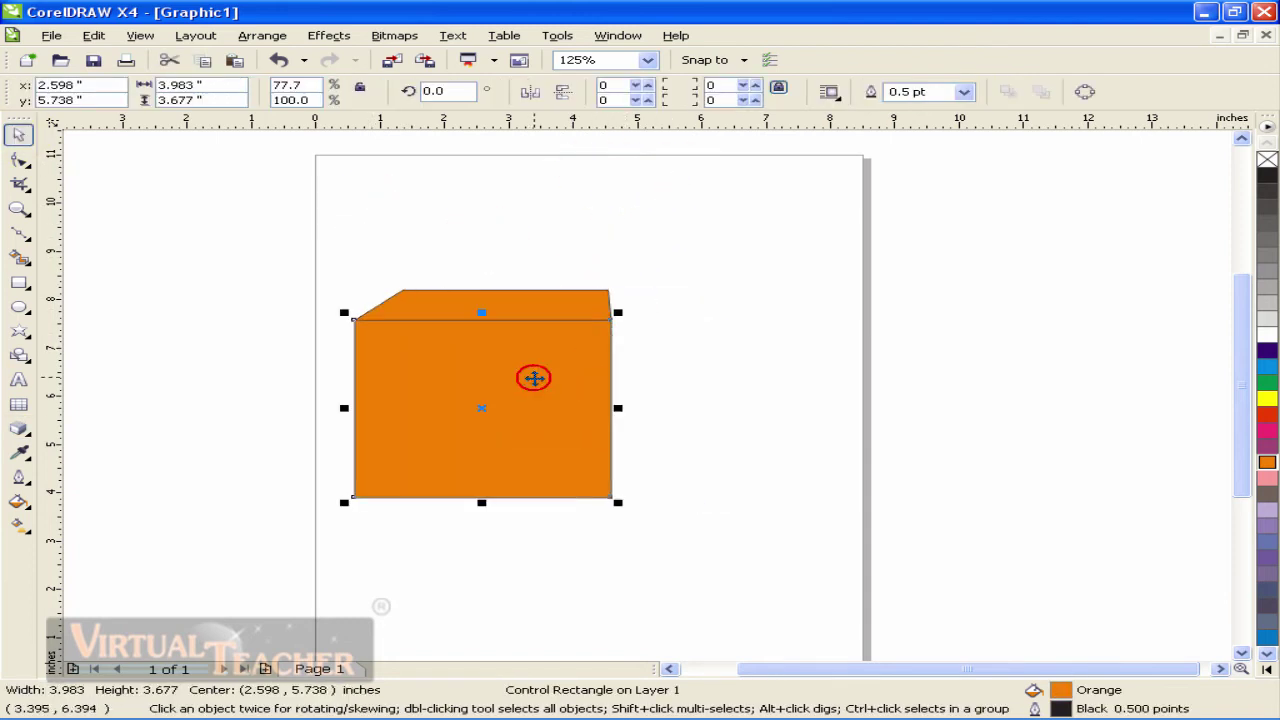
left_click_drag(522, 360, 593, 370)
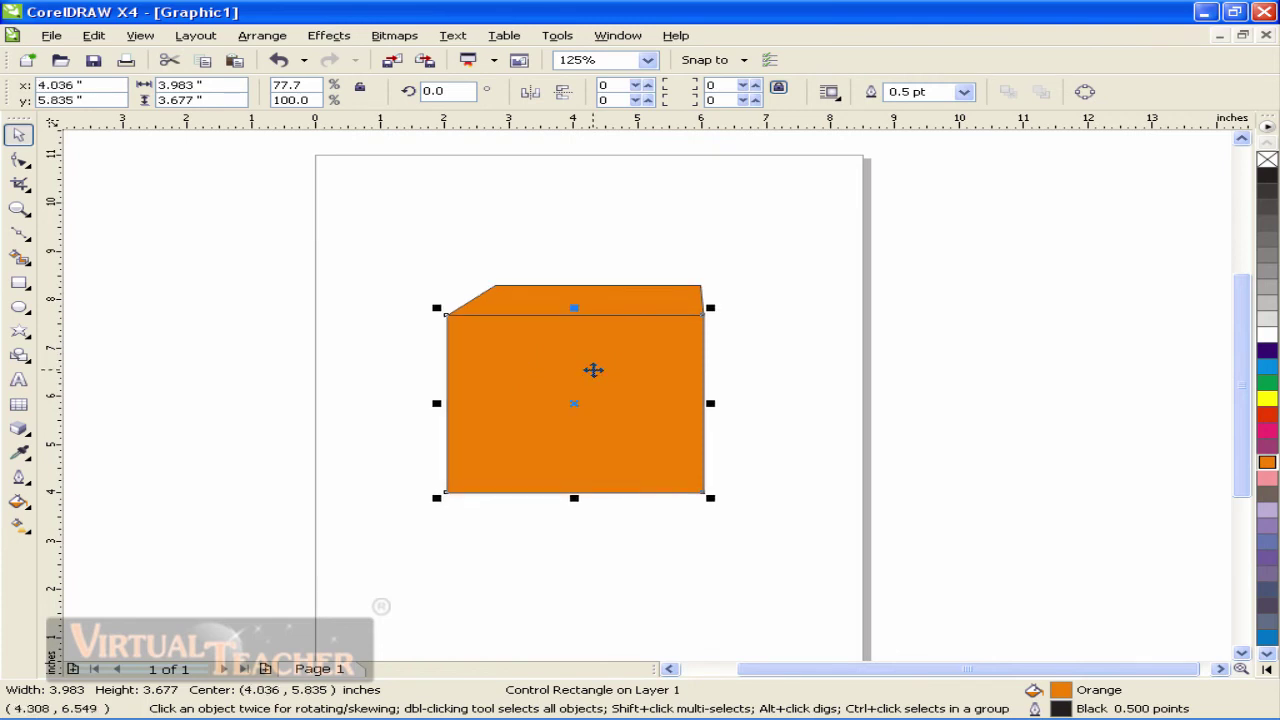
- Move the extrusion's vanishing point to about 6.14, 3.94 inches, beyond the page's right edge
left_click(18, 428)
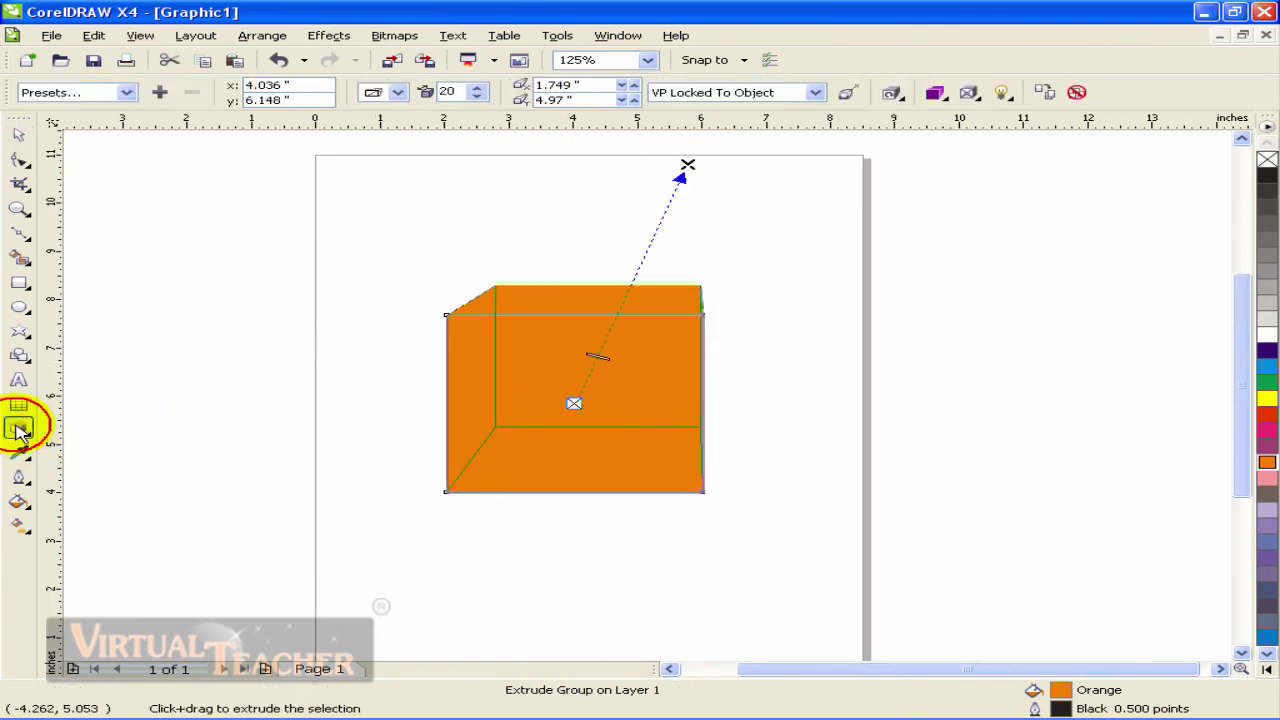
left_click_drag(683, 168, 971, 214)
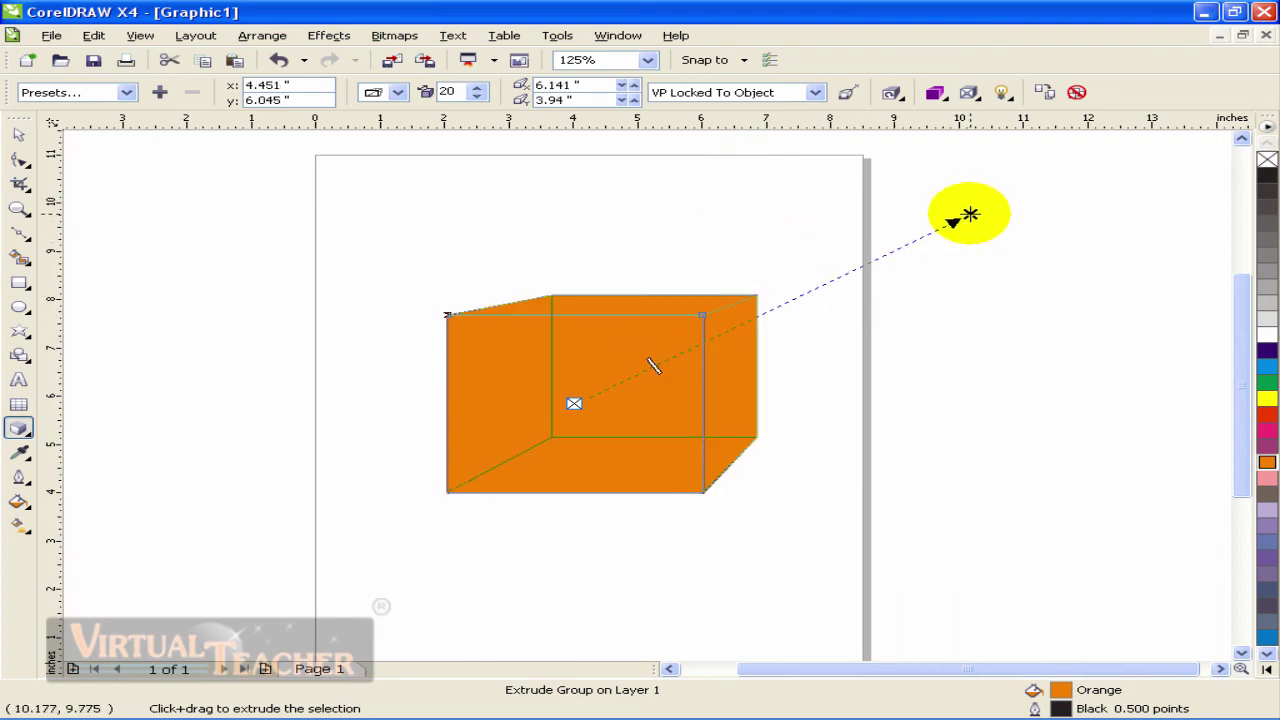
- Move the extruded box so its front rectangle is centered at about X 3.82, Y 6.22 inches, and select the whole extrude group
left_click(22, 133)
left_click_drag(600, 314, 611, 371)
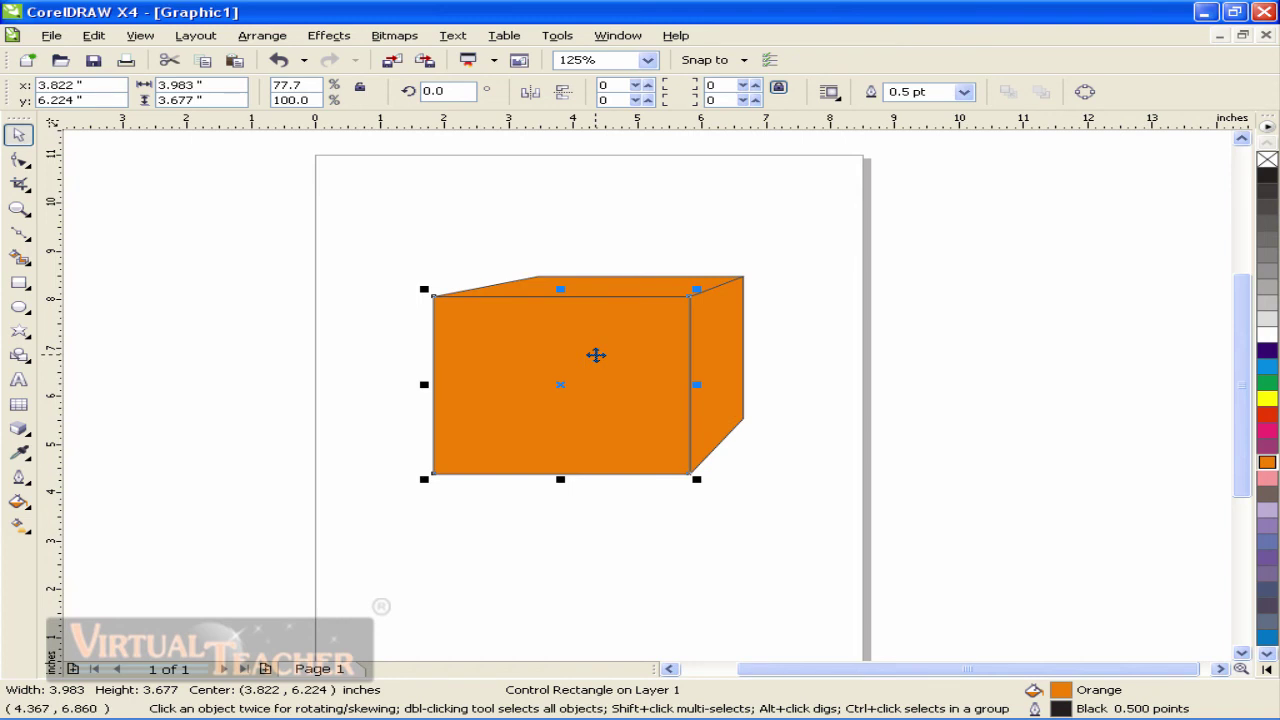
left_click(546, 292)
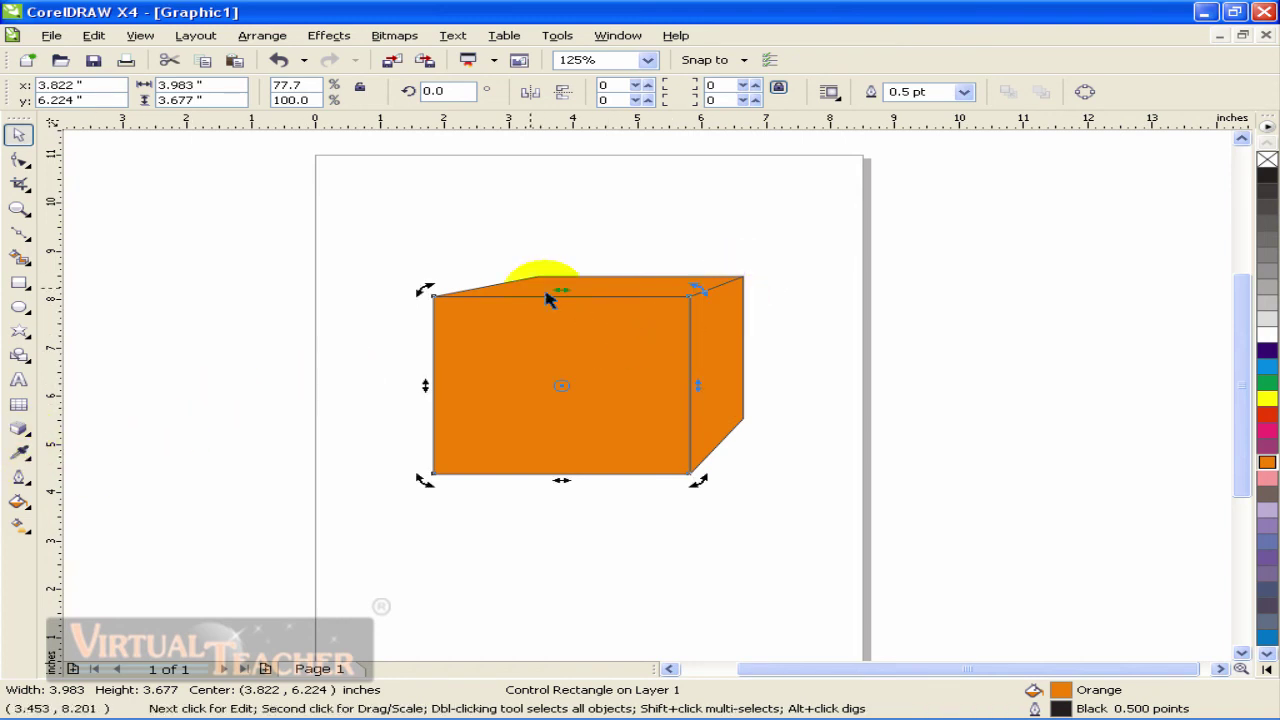
left_click(546, 290)
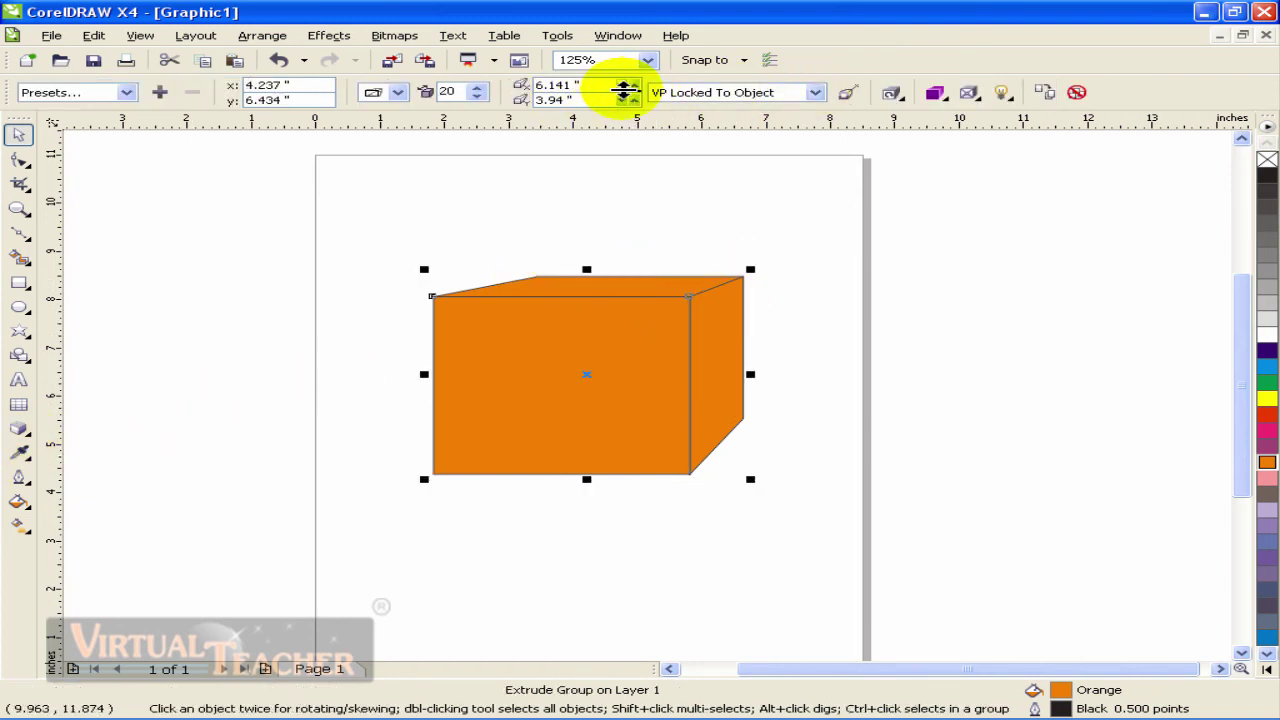
- Set the vanishing point coordinates to 6.441 and 3.51 inches, lock it to the page, and measure it from the page origin
left_click(621, 84)
left_click_drag(623, 90, 624, 94)
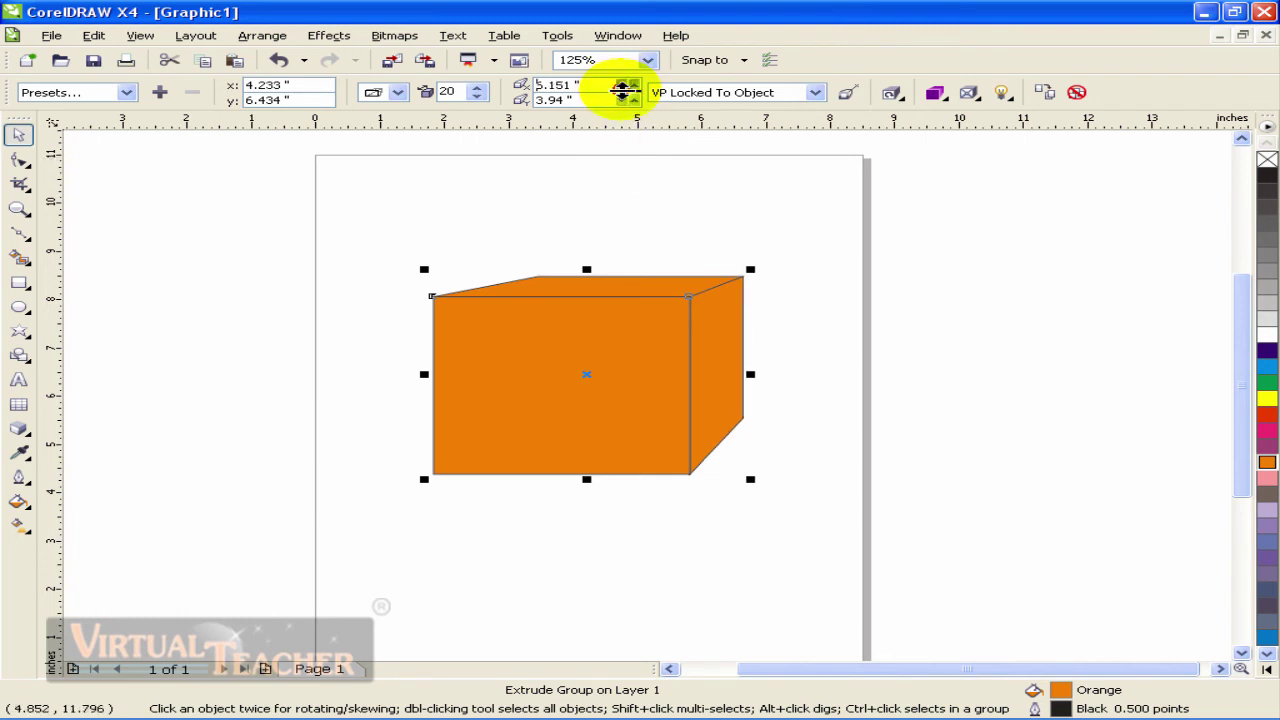
left_click_drag(622, 91, 622, 84)
left_click_drag(623, 103, 623, 112)
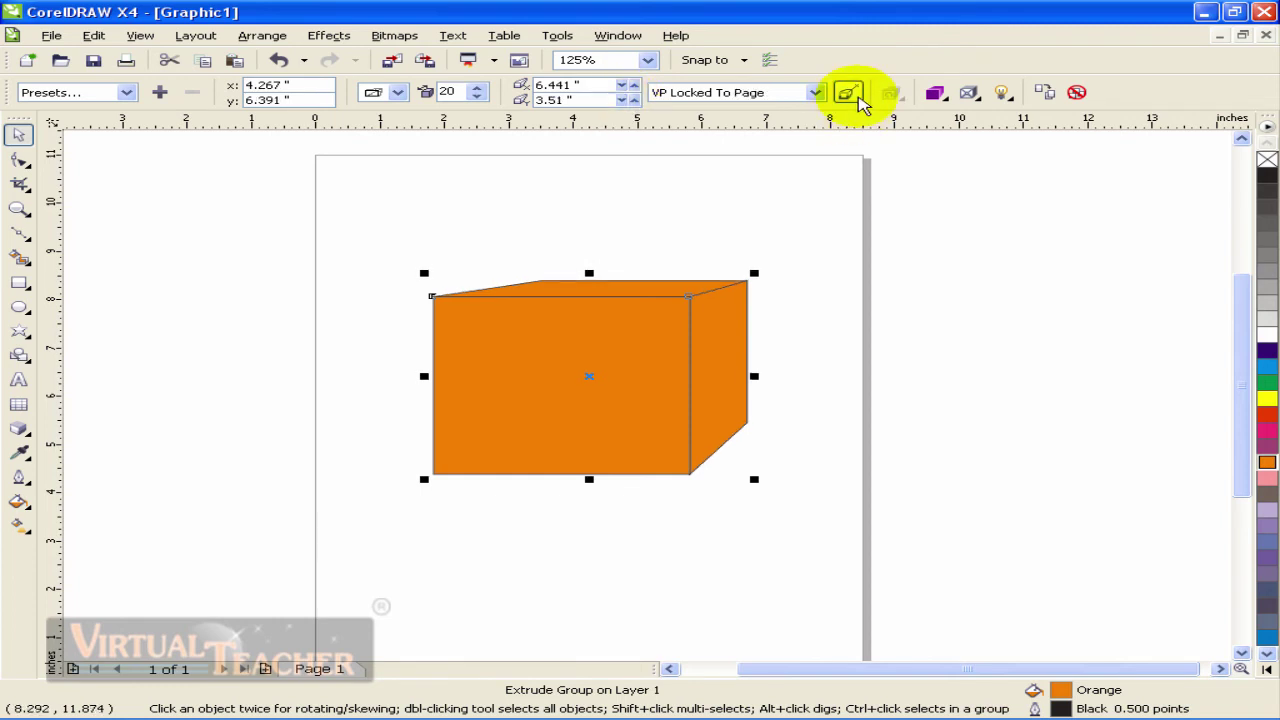
- Color the extrusion's sides with a solid fill, trying dark purple before settling on reddish brown
left_click(934, 92)
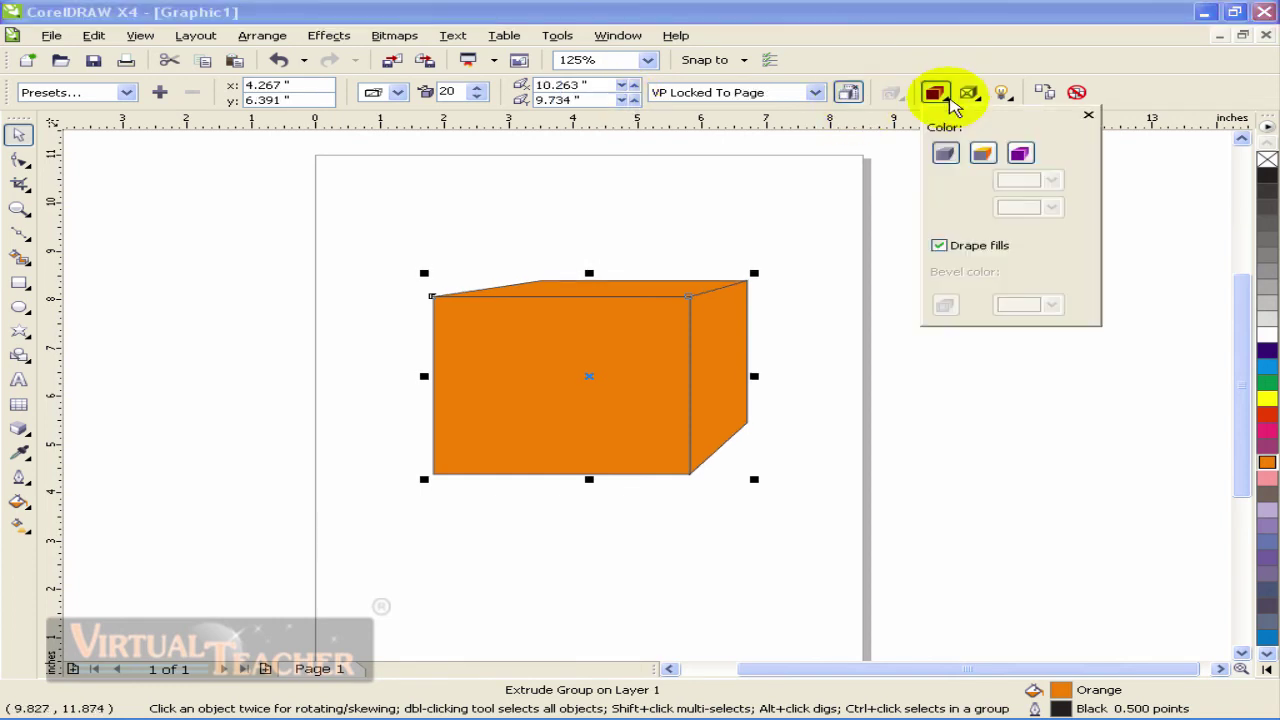
left_click(982, 152)
left_click(1050, 180)
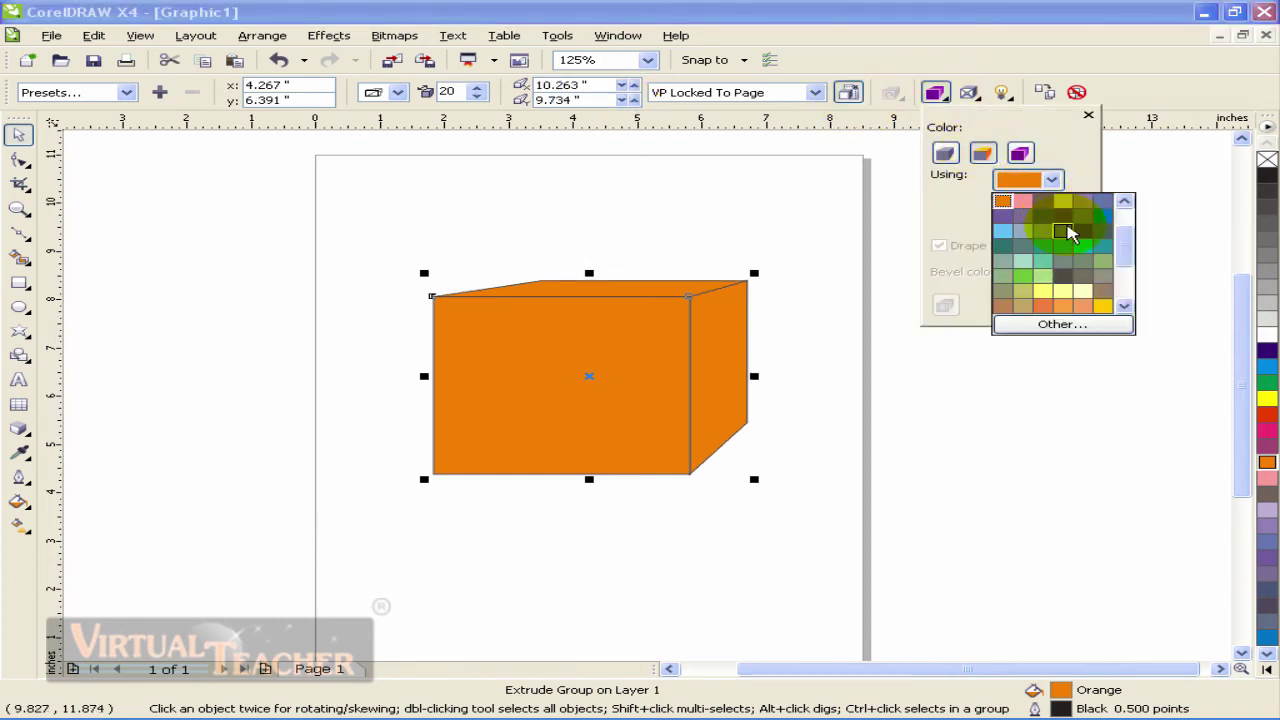
left_click(1066, 215)
left_click(1055, 182)
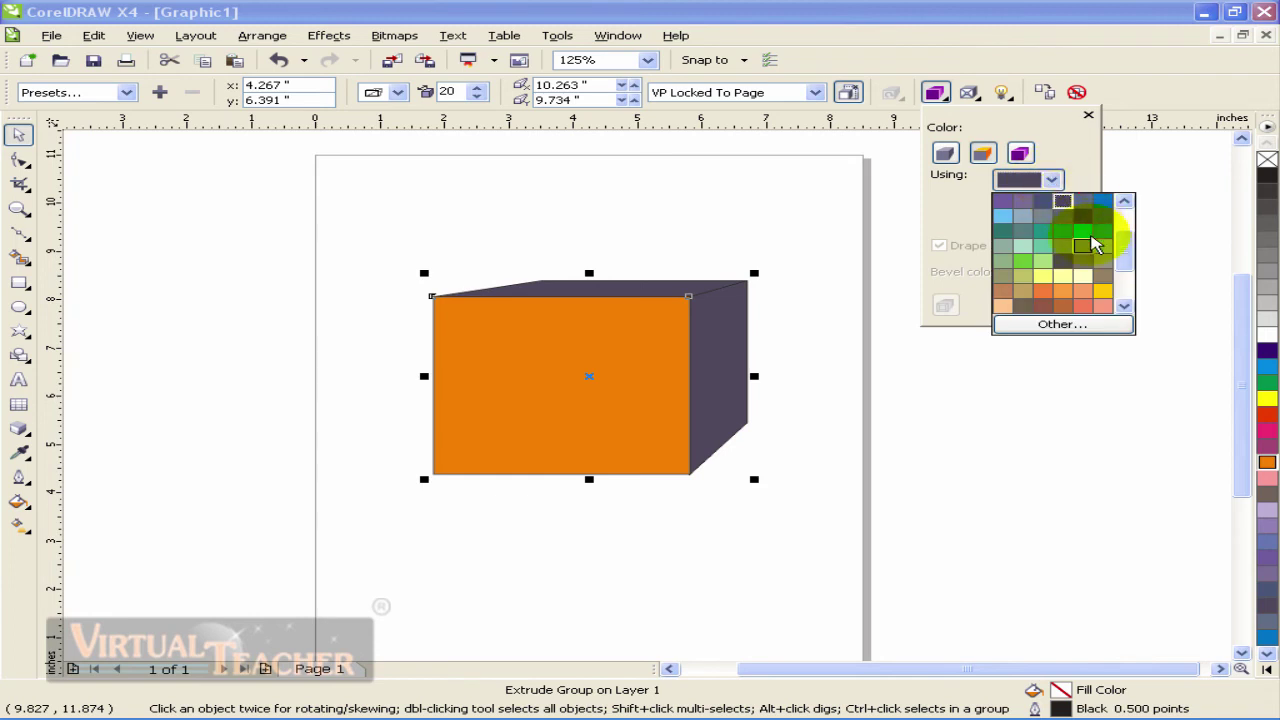
left_click(1062, 216)
left_click(1054, 181)
left_click(1066, 274)
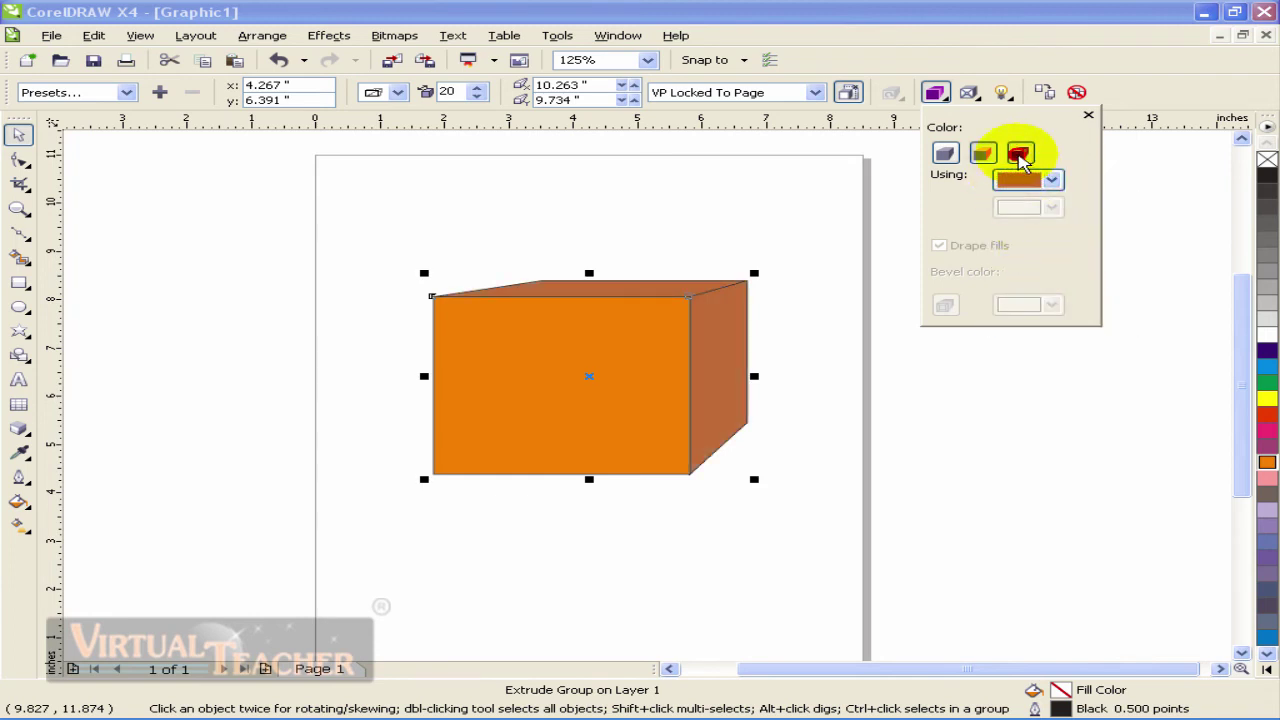
left_click(1019, 153)
left_click(984, 154)
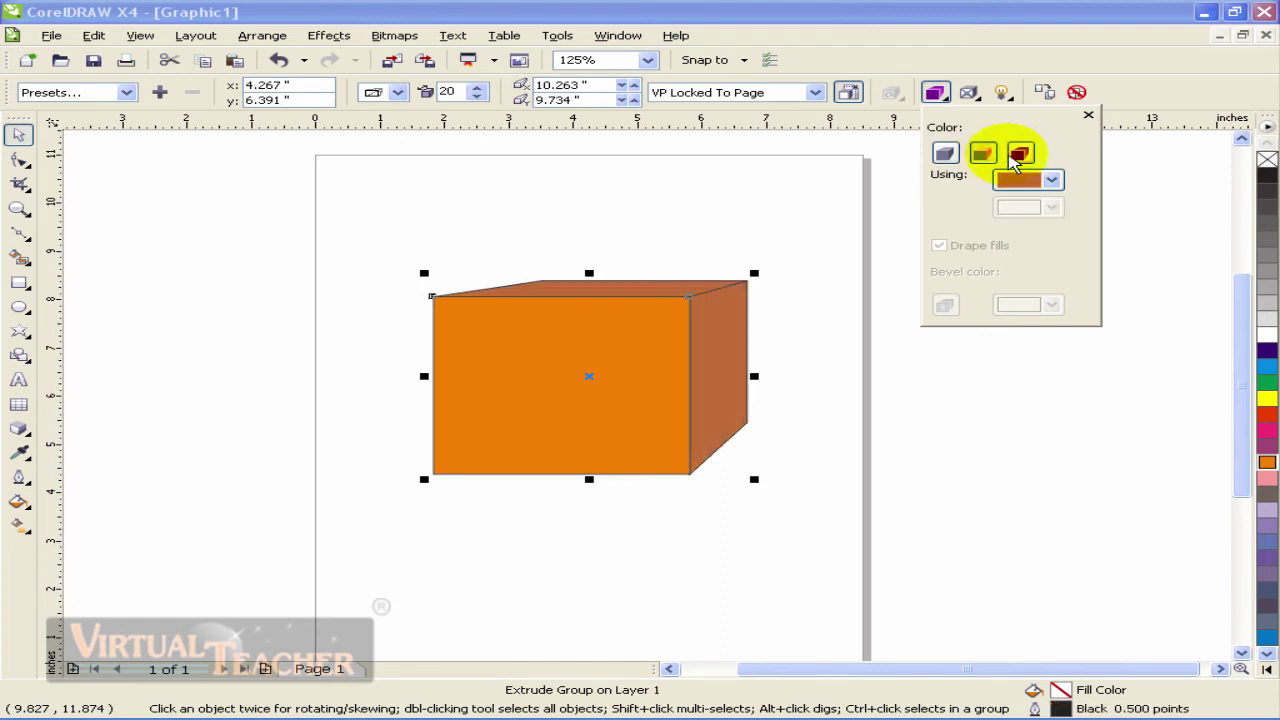
- Bevel the extruded box with a depth of about 0.429 inches and an angle of about 43.4°, keeping the extrusion shown
left_click(977, 98)
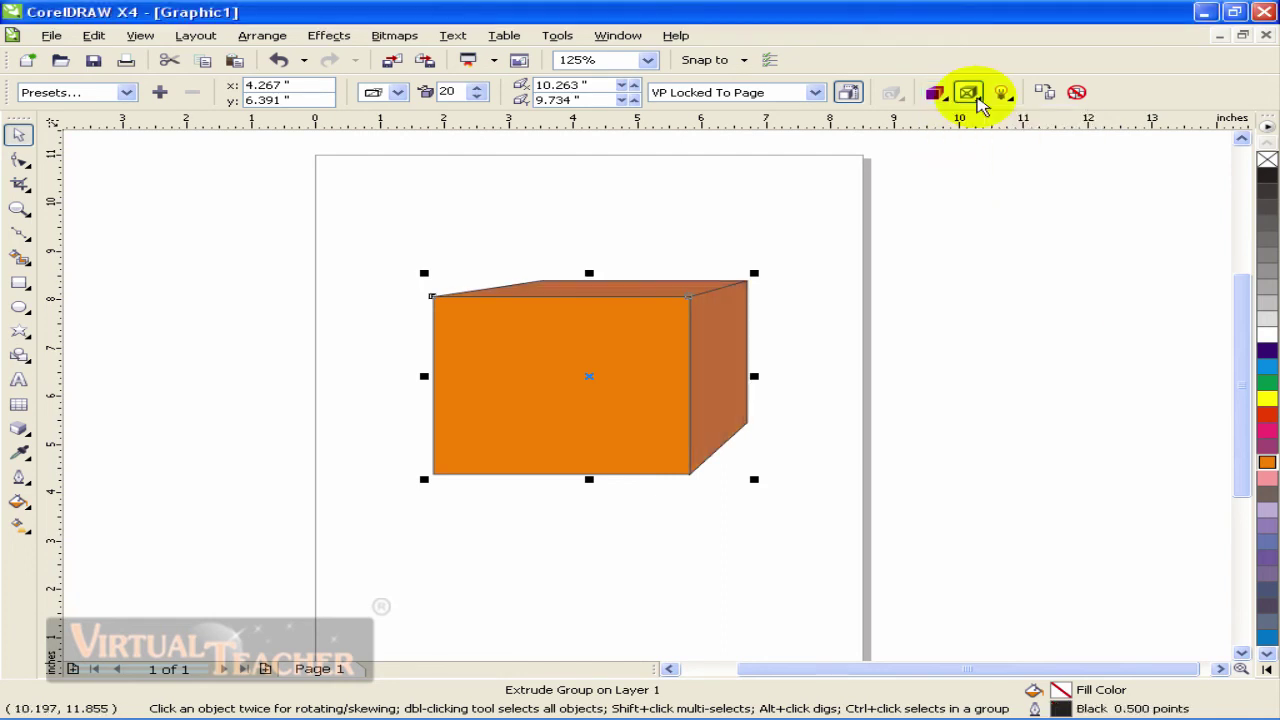
left_click(976, 96)
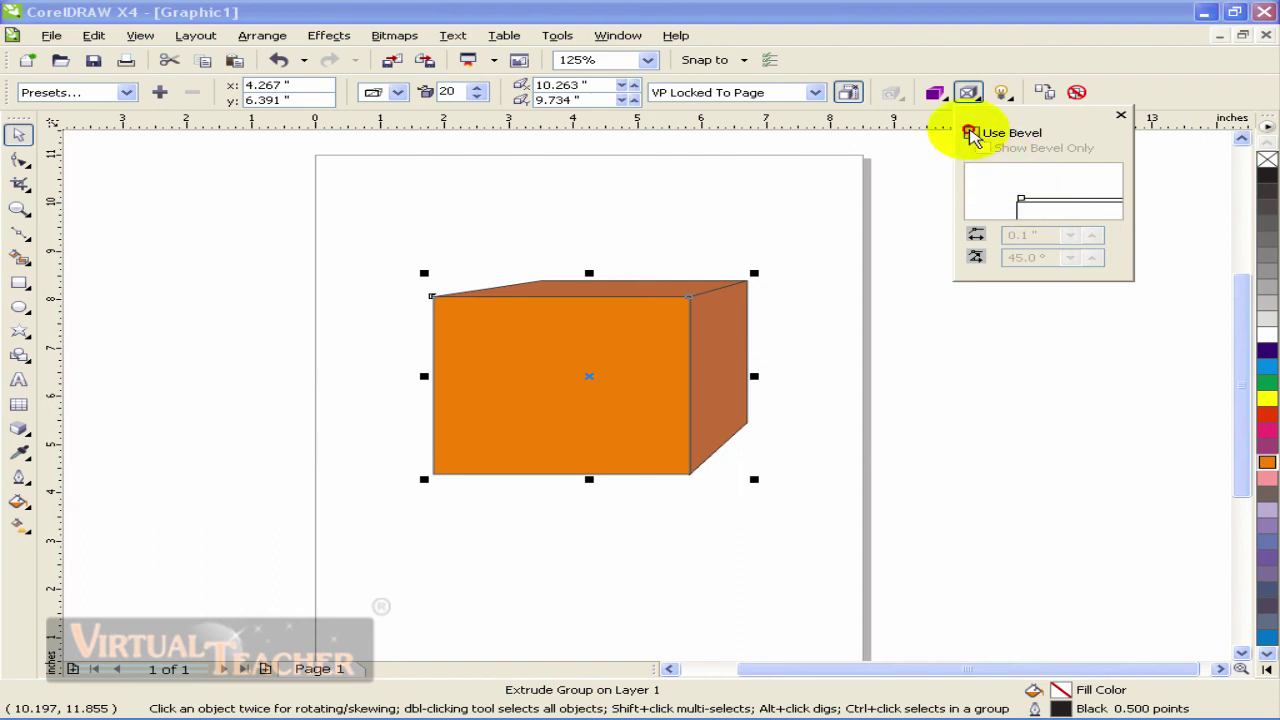
left_click(970, 133)
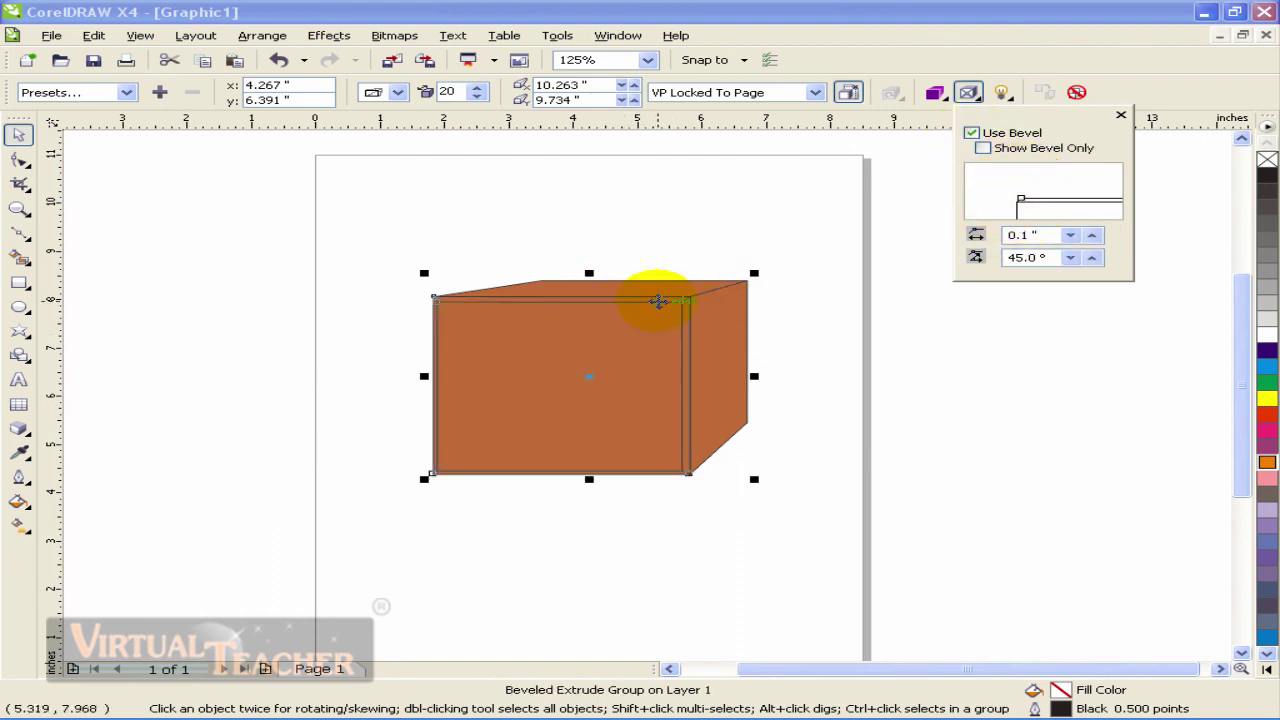
left_click_drag(1022, 205, 1034, 198)
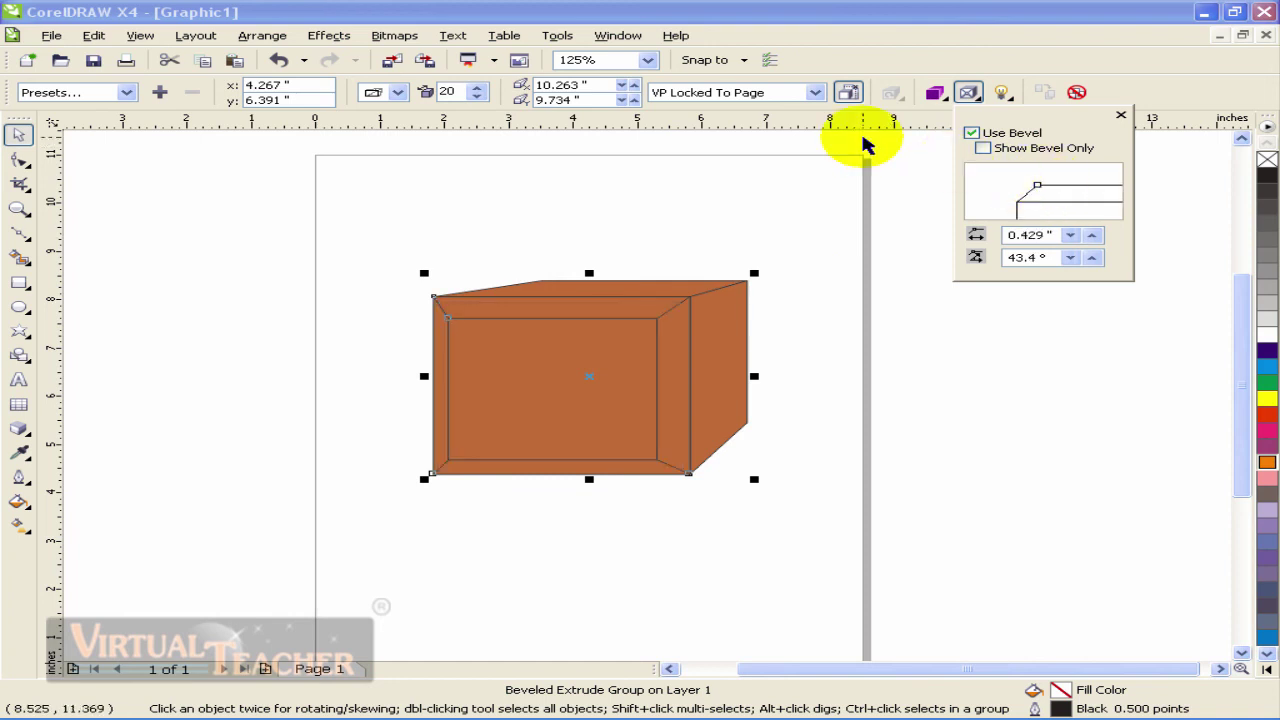
left_click(983, 148)
left_click(983, 148)
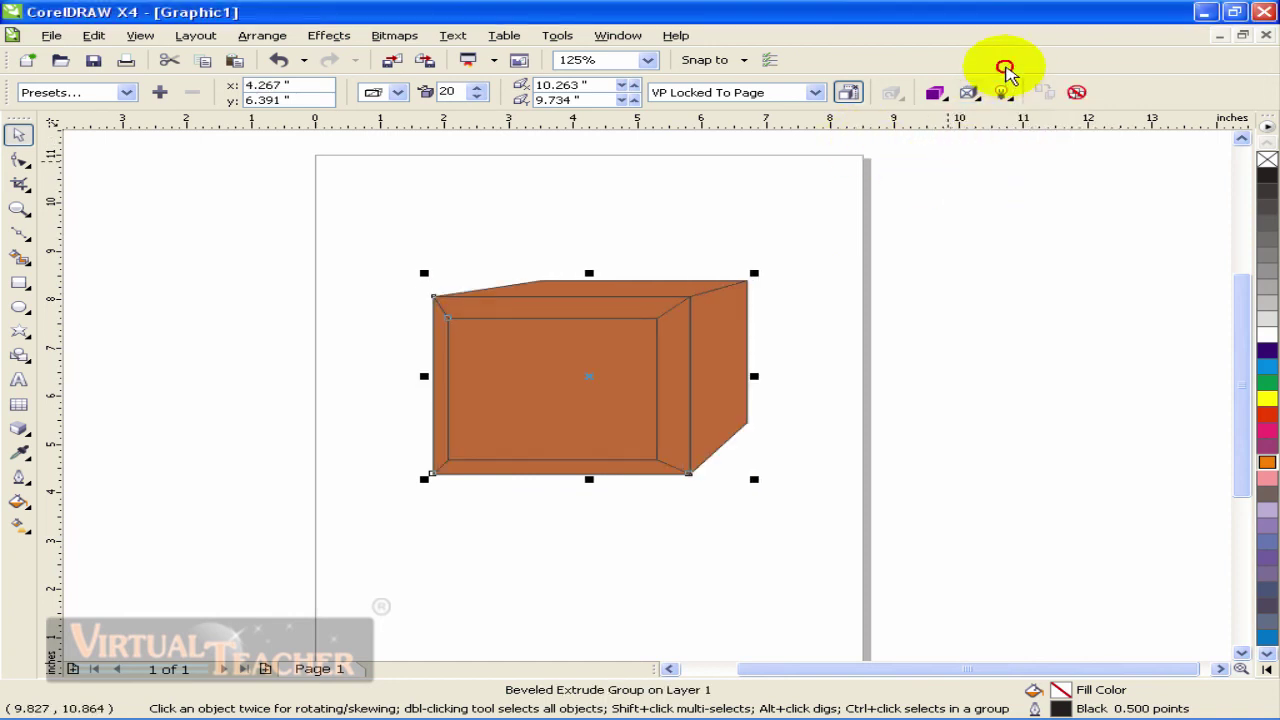
- Light the beveled extrusion with lights 1, 2 and 3, and set light 2's intensity to 80
left_click(1003, 92)
left_click(1010, 137)
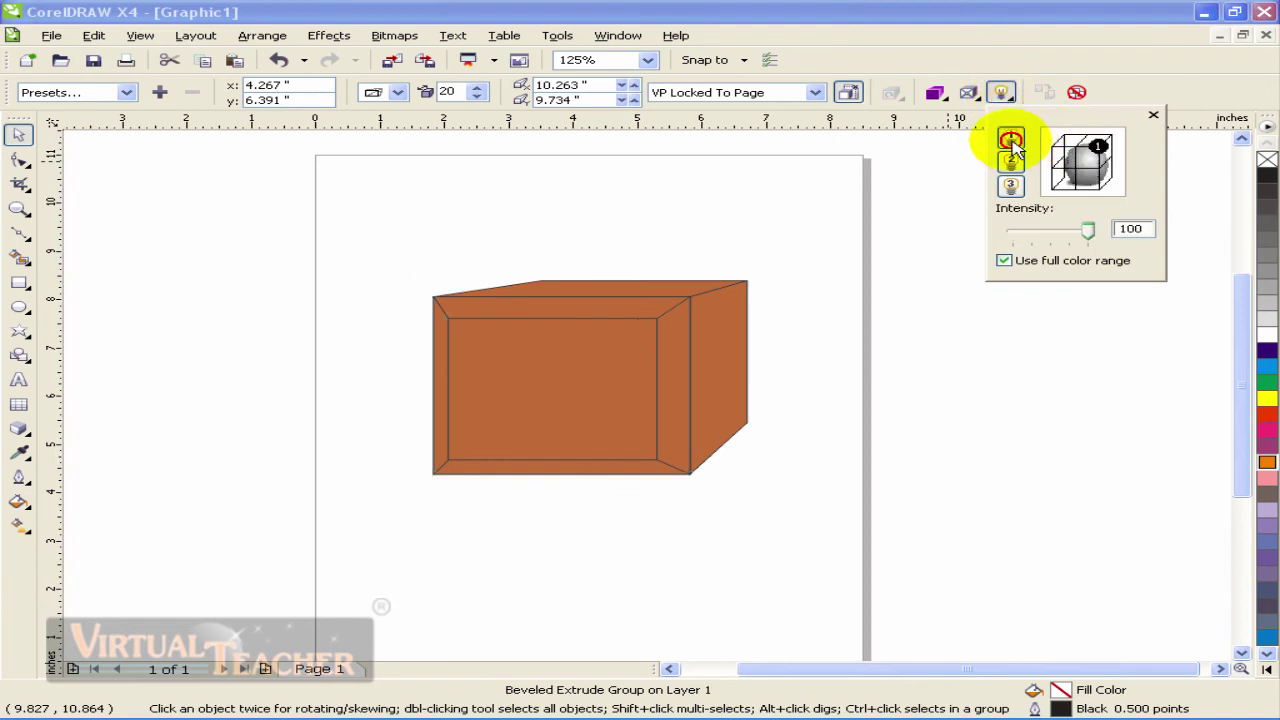
left_click(1010, 160)
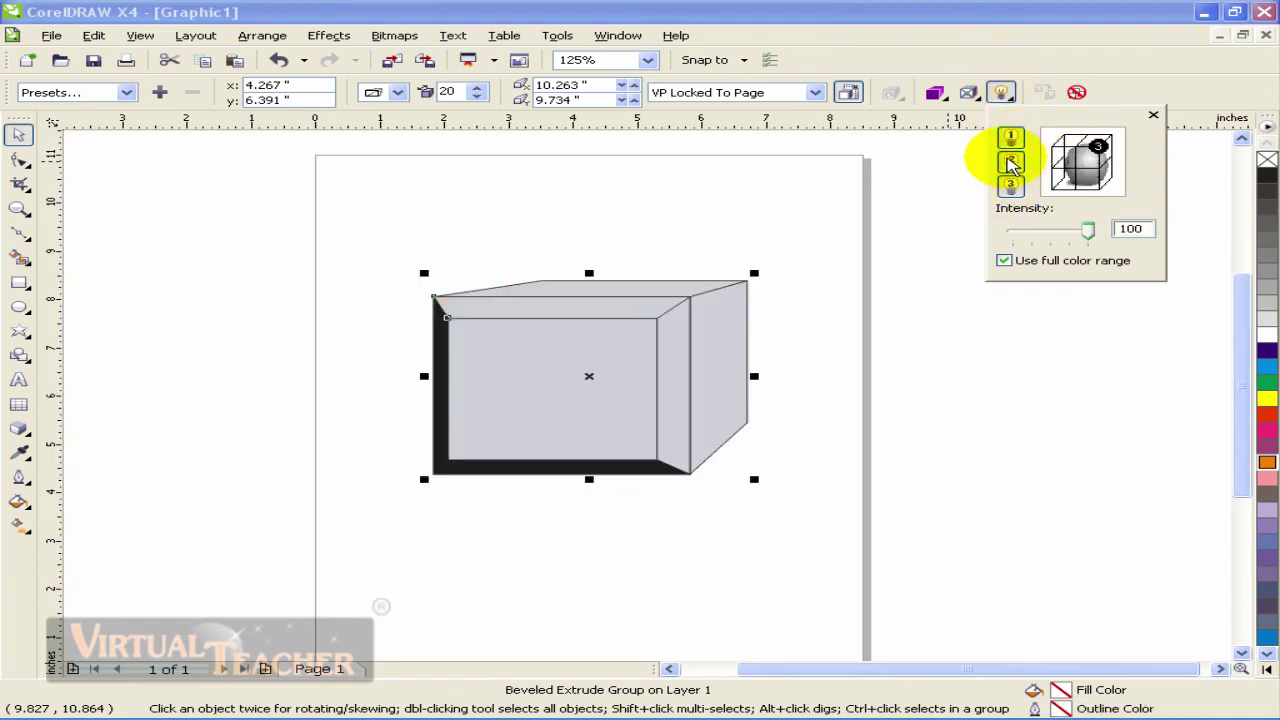
left_click(1010, 137)
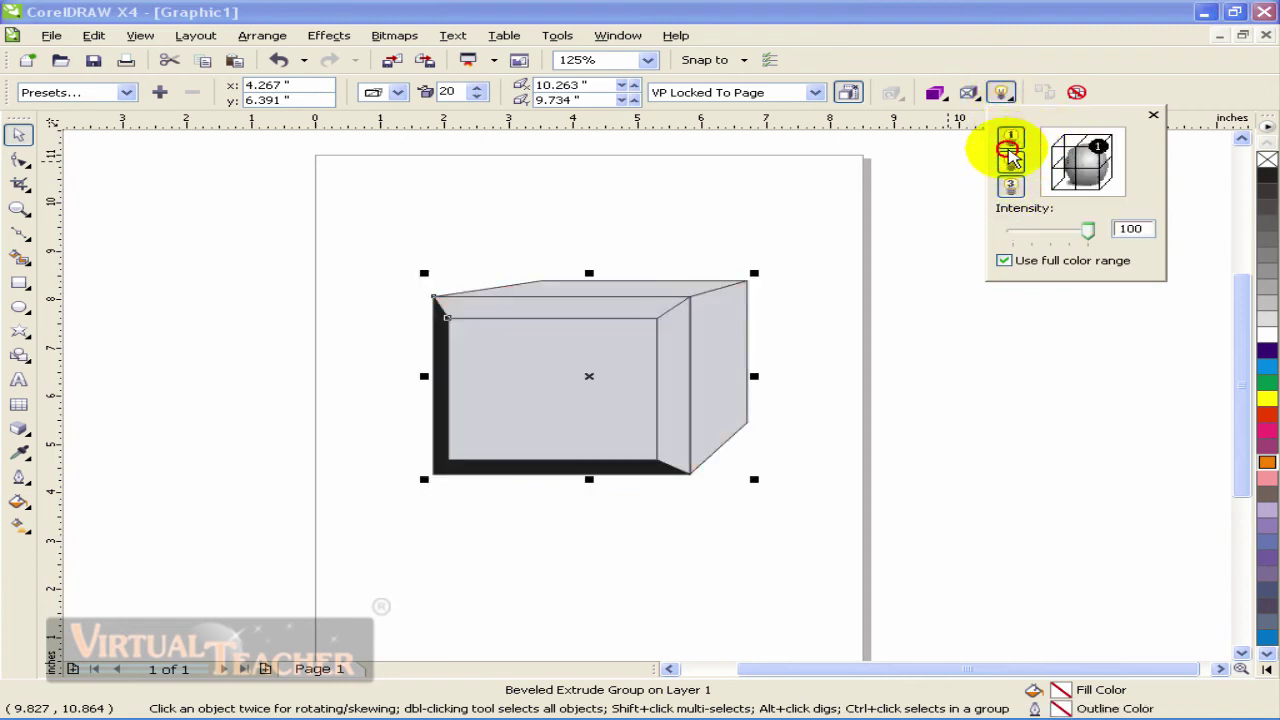
left_click(1007, 160)
left_click(1098, 147)
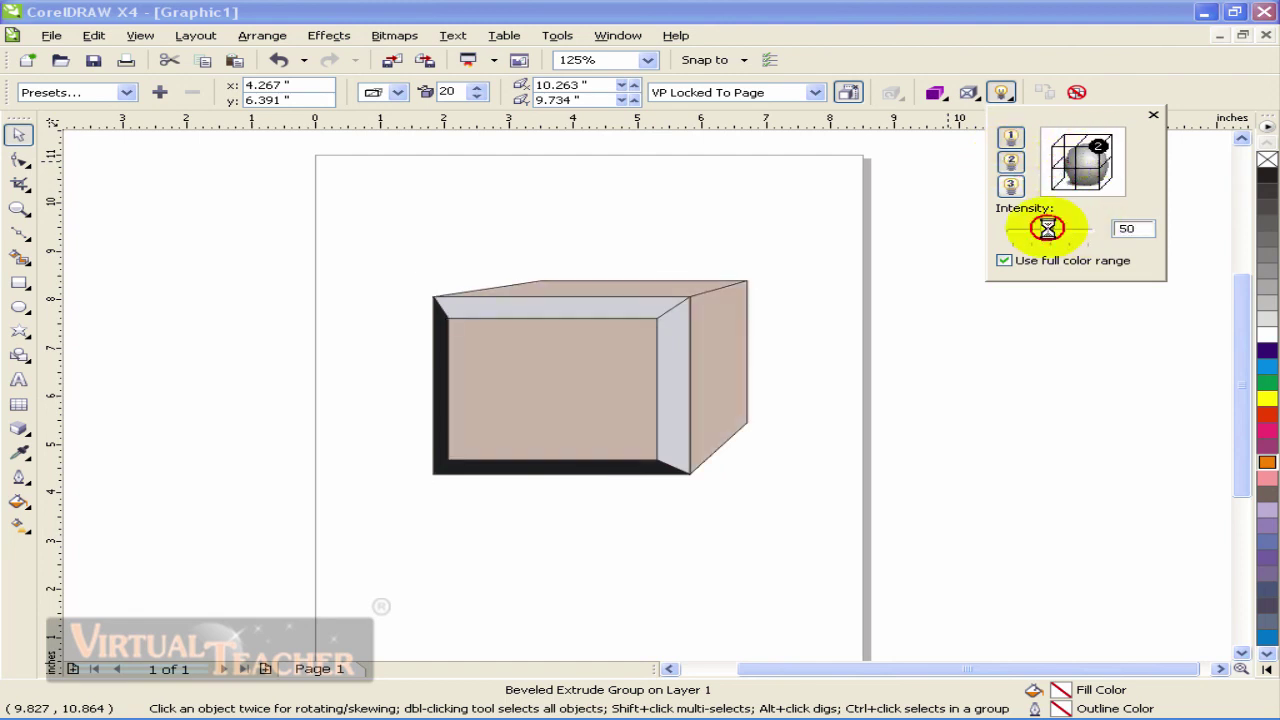
mouse_move(1048, 223)
left_mouse_down()
mouse_move(1020, 233)
mouse_move(1073, 229)
left_mouse_up()
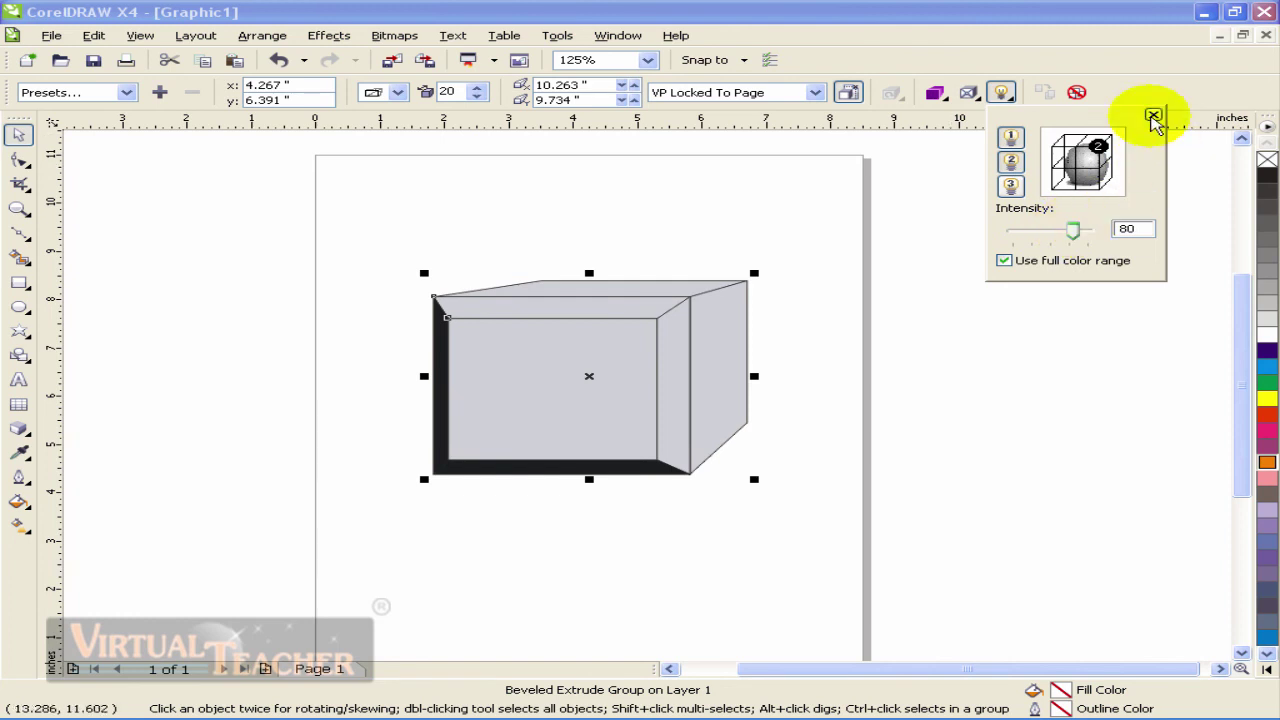
left_click(1154, 116)
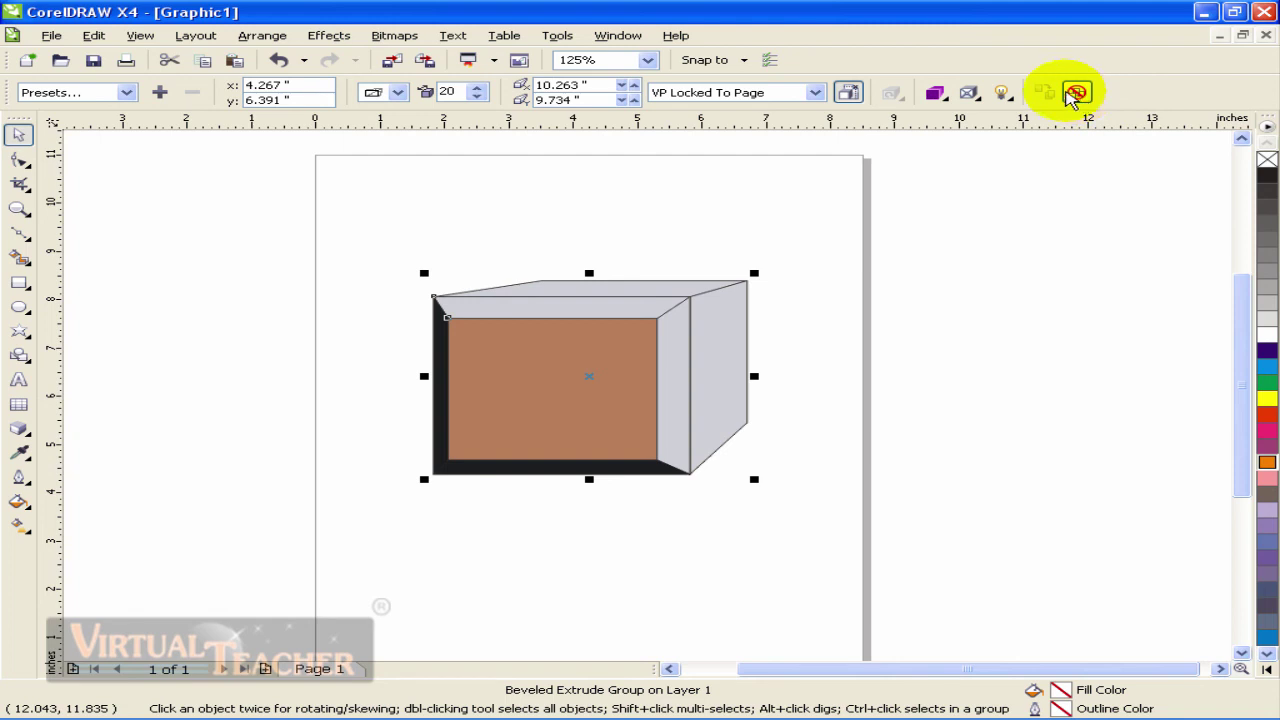
- Clear the extrusion and bevel, and move the plain orange rectangle to about X 4.11, Y 6.46 inches
left_click(668, 237)
left_click(632, 300)
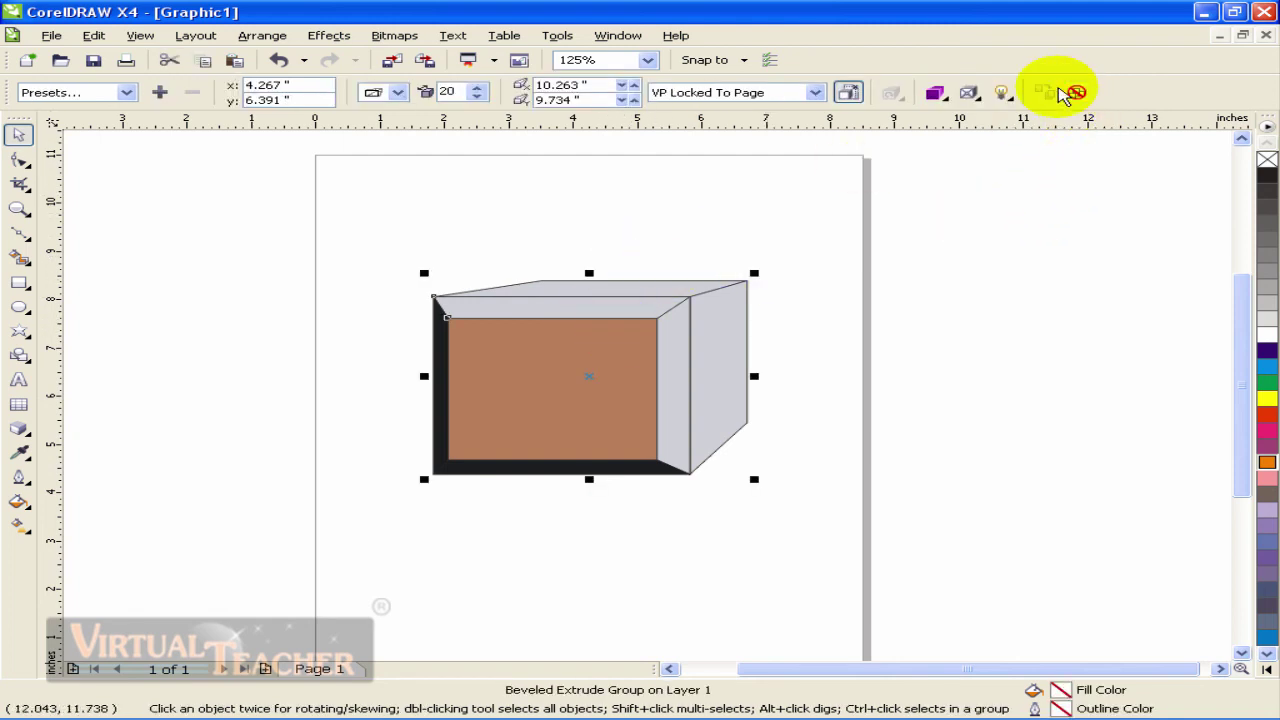
left_click(1077, 93)
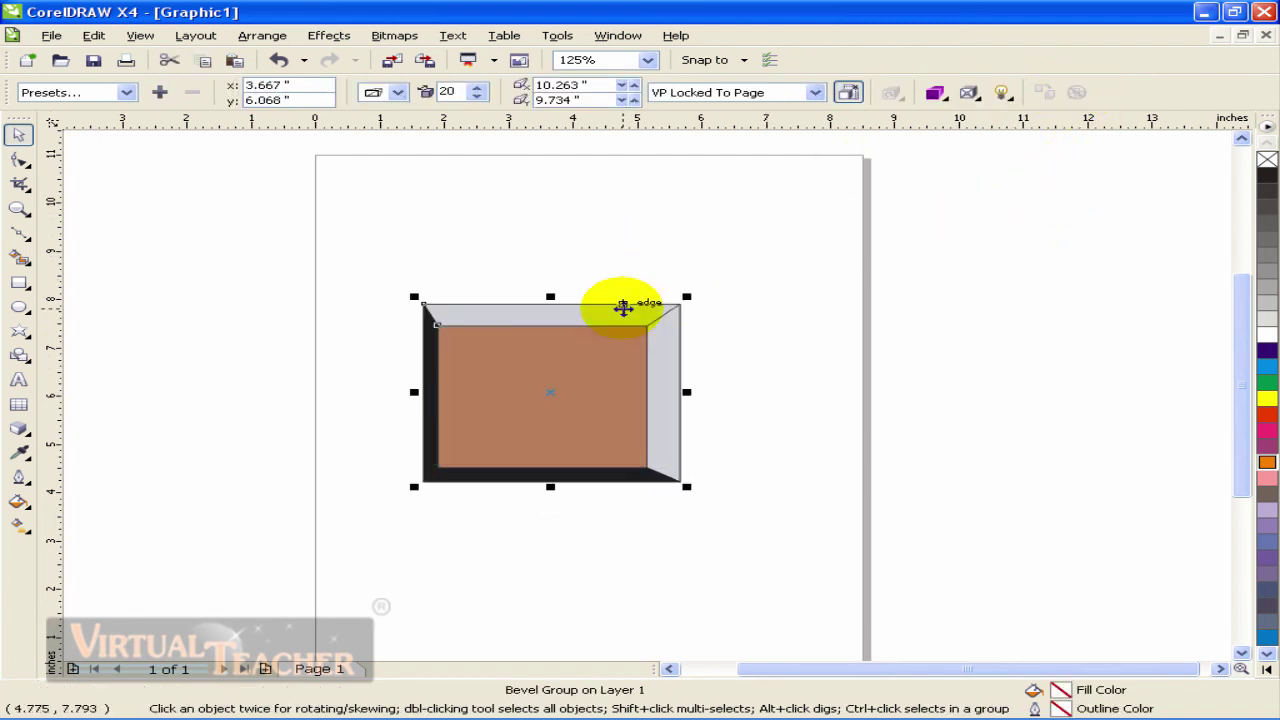
left_click_drag(623, 308, 600, 341)
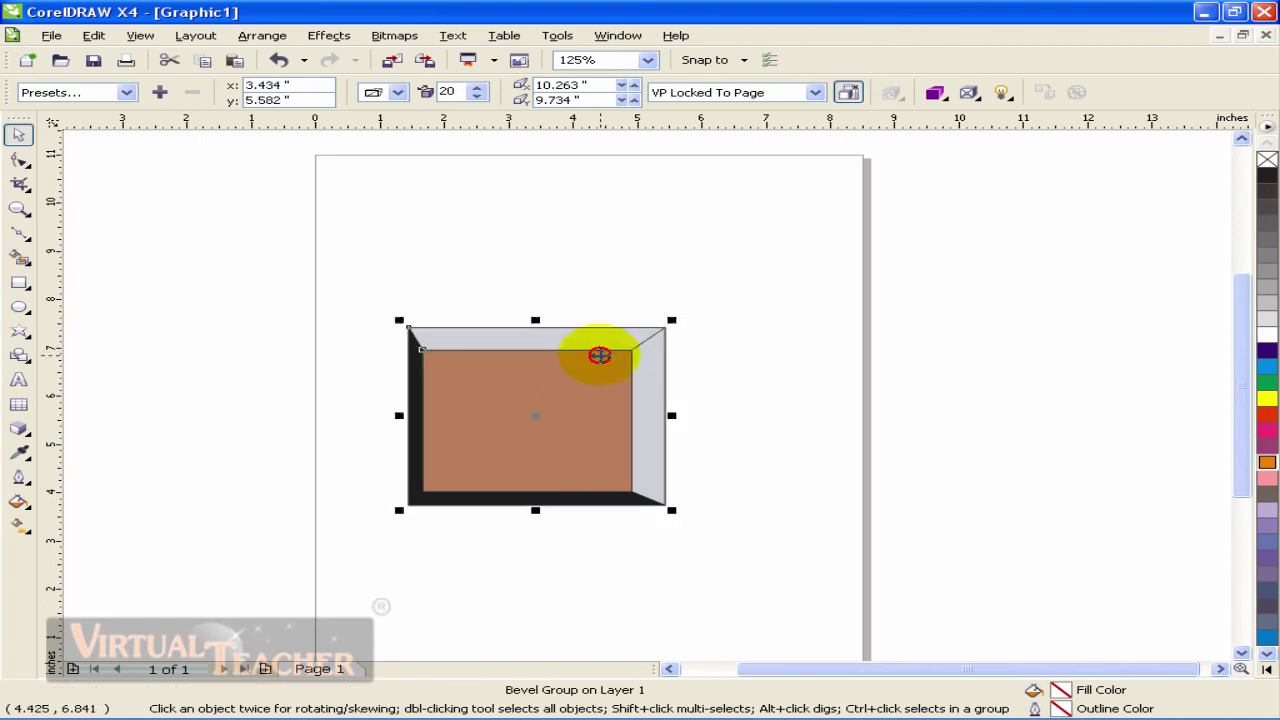
left_click_drag(571, 389, 601, 367)
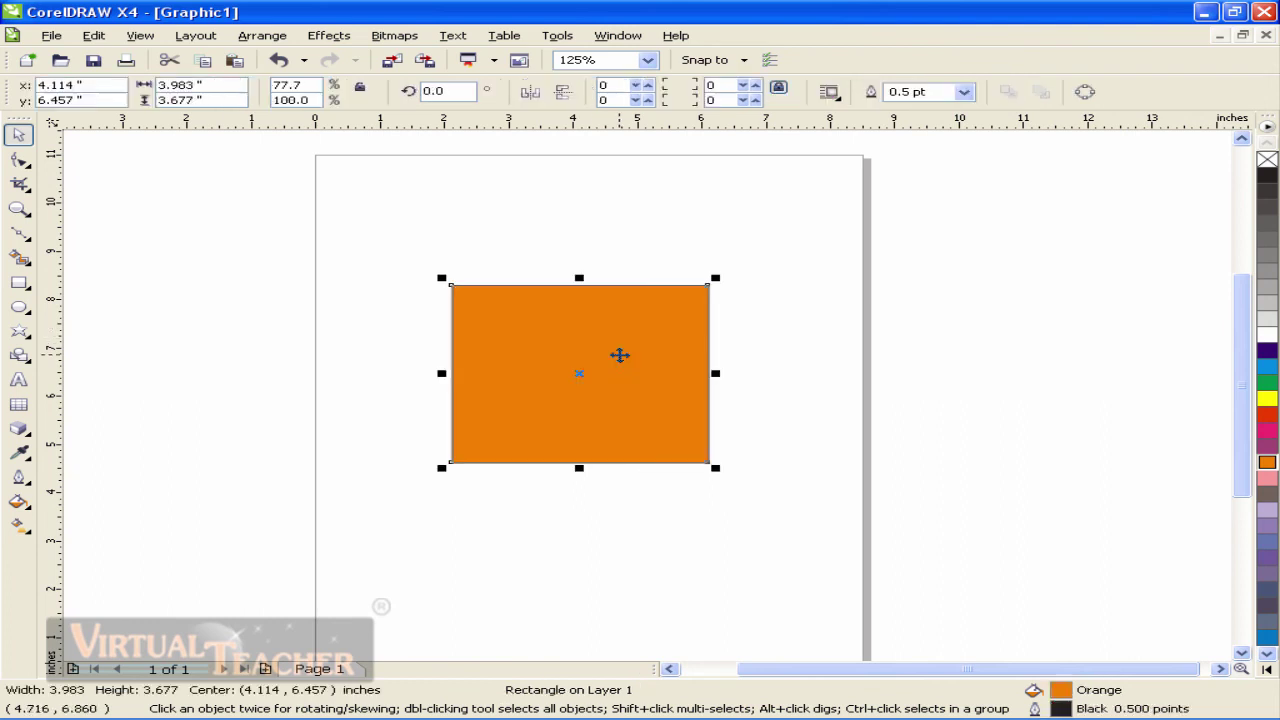
left_click(29, 433)
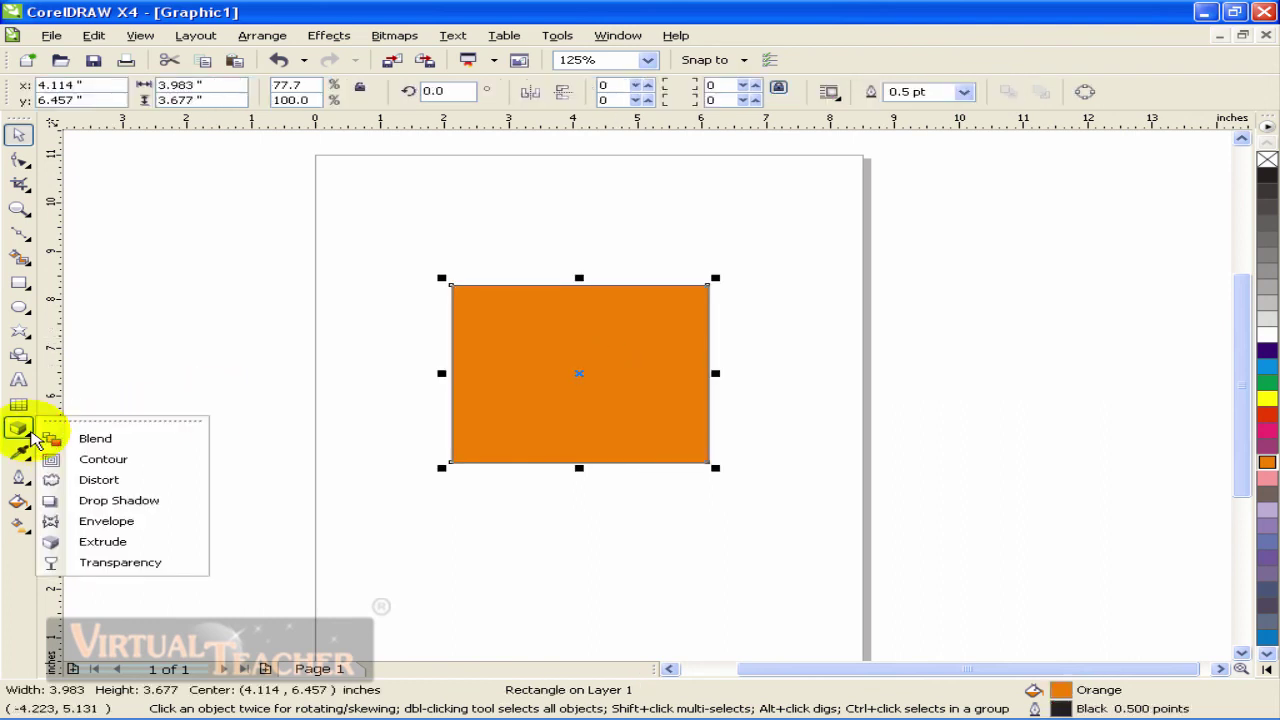
left_click(152, 563)
left_click(19, 137)
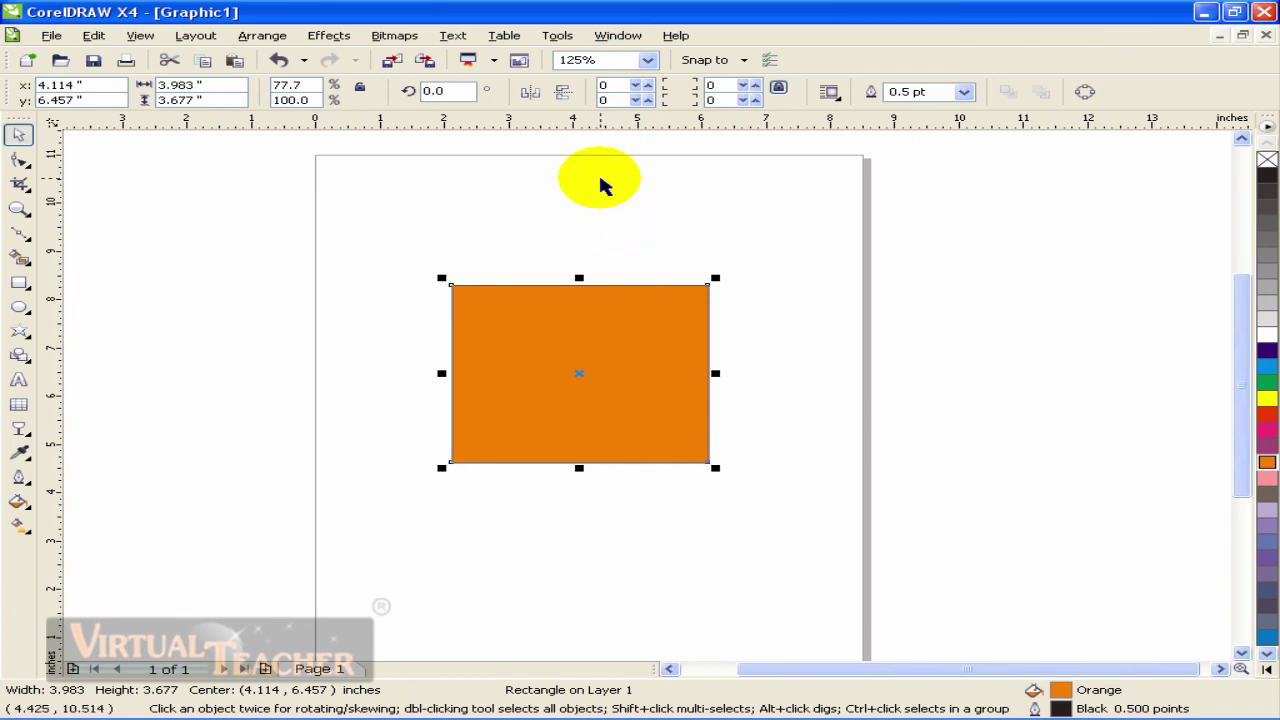
left_click(766, 294)
left_click(607, 348)
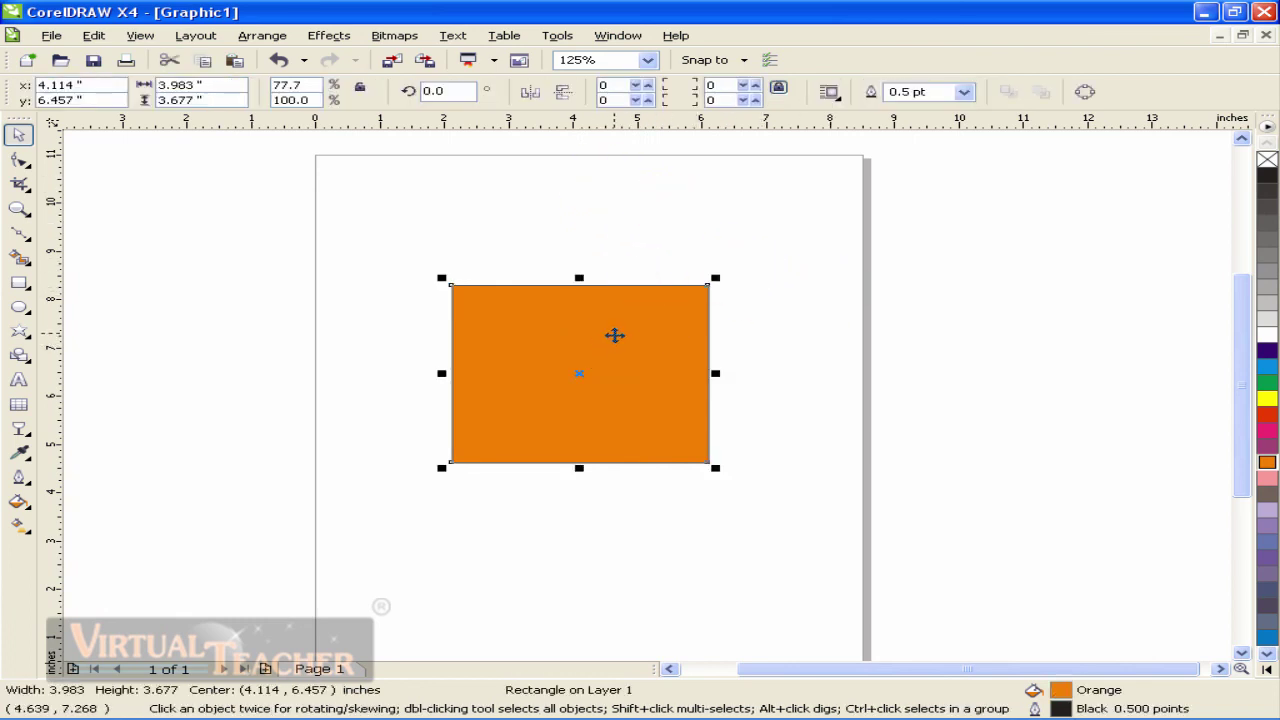
- Apply a linear fountain transparency to the orange rectangle from its lower-left corner to its upper-right corner
left_click(22, 434)
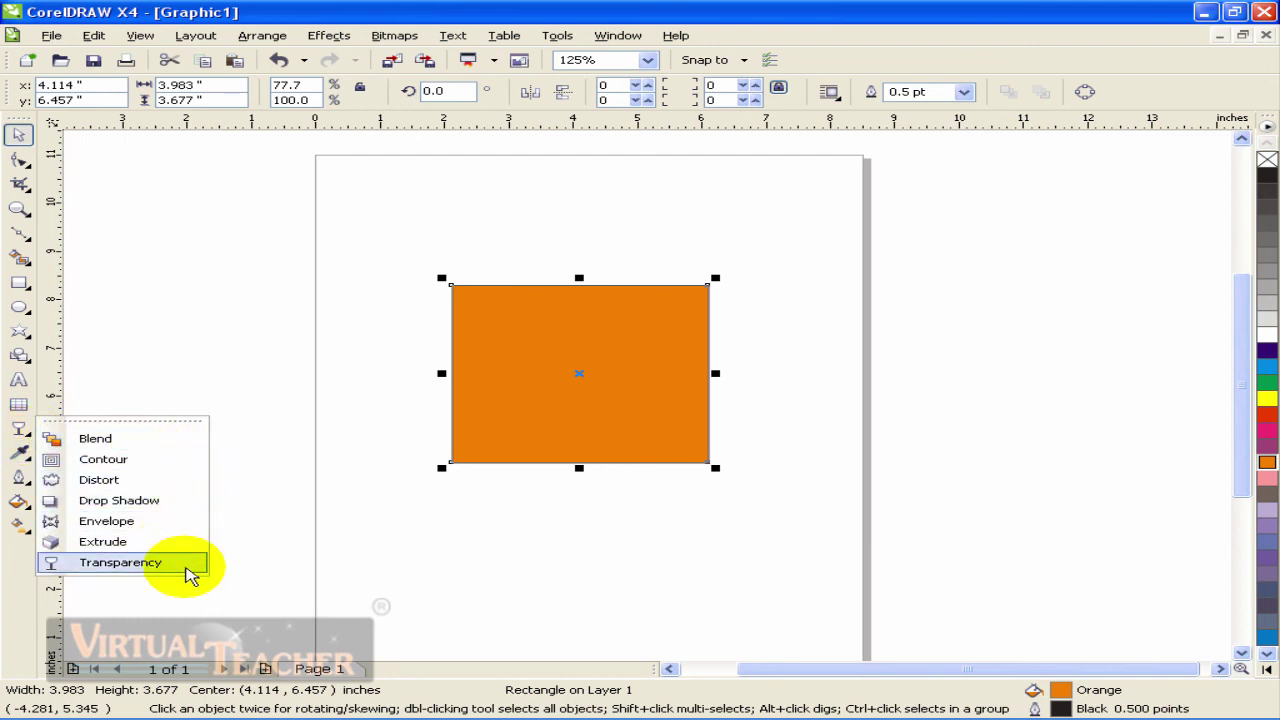
left_click(120, 562)
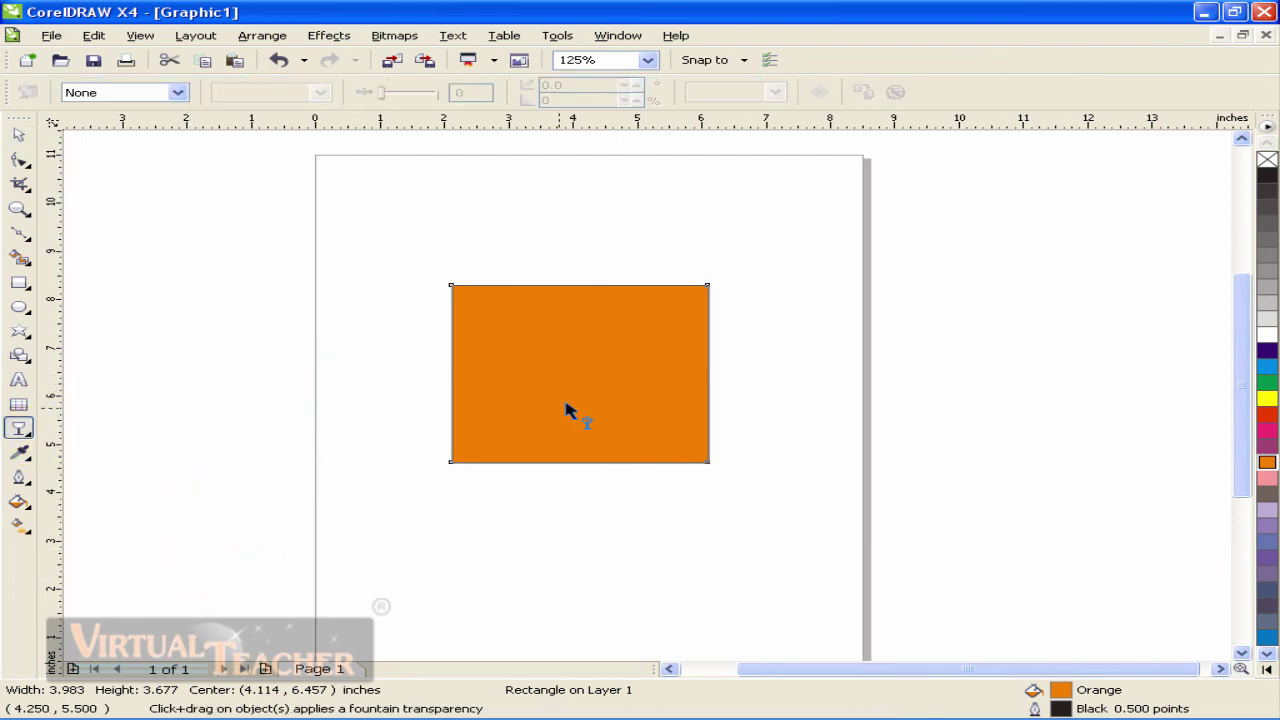
left_click(562, 467)
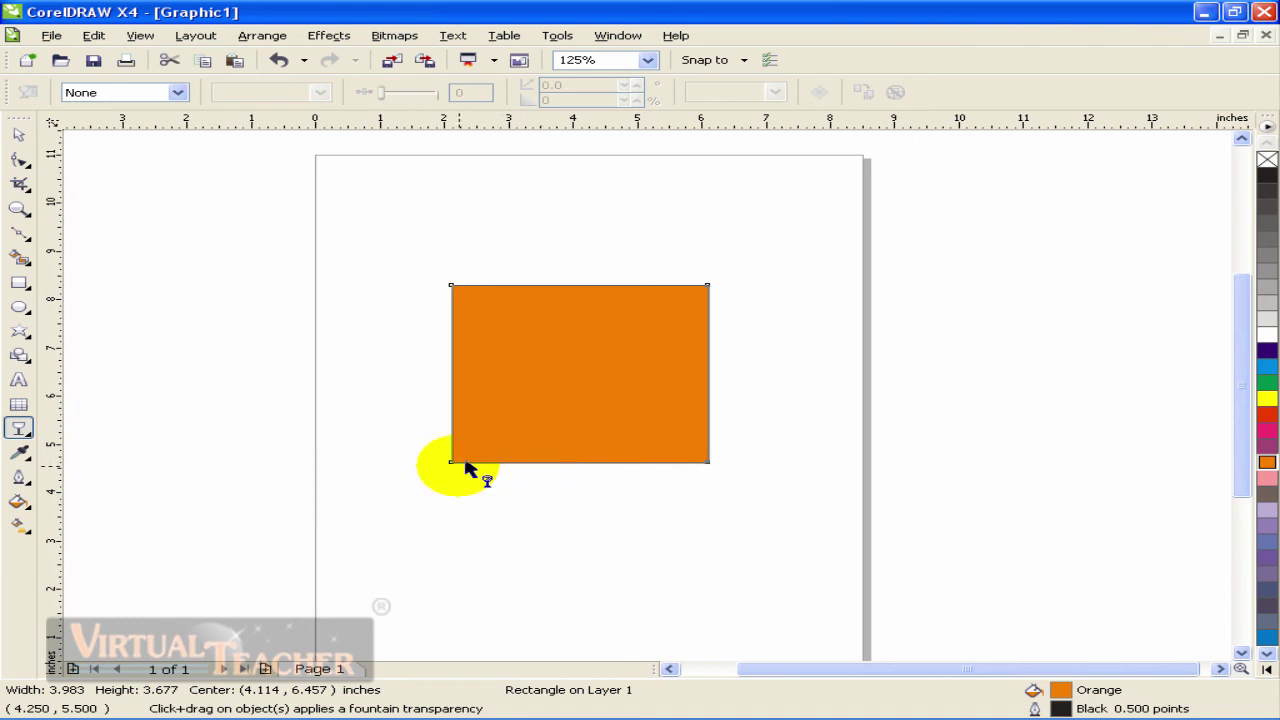
left_click_drag(458, 464, 716, 283)
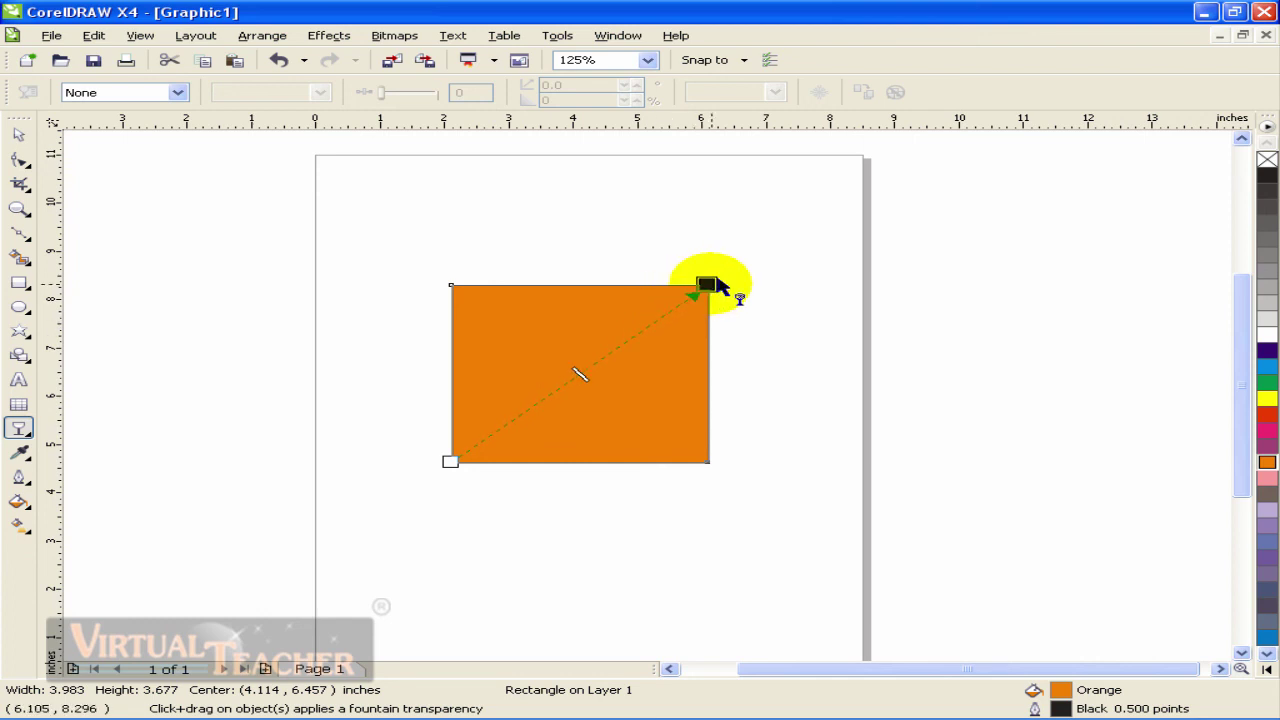
left_click_drag(716, 283, 714, 280)
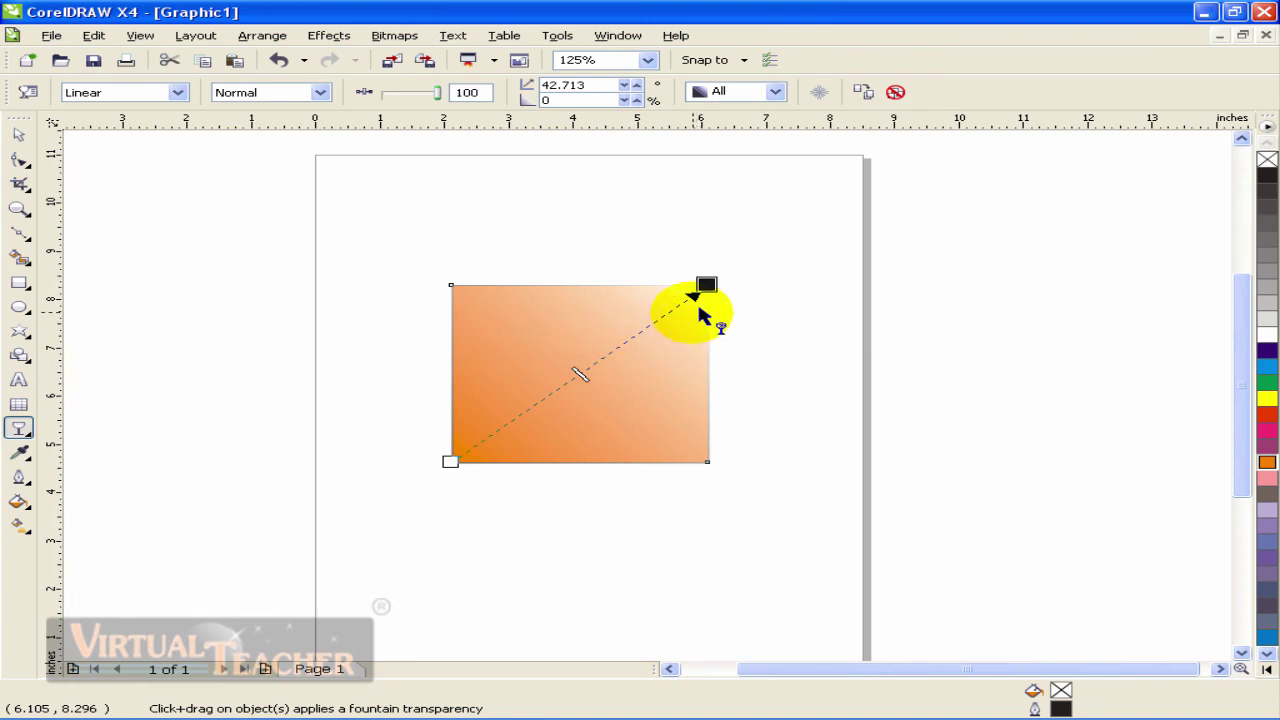
- Shorten the transparency to end at about 4.66, 6.78 inches and slide its midpoint to about 2.91, 5.38 inches
left_click_drag(706, 285, 622, 350)
left_click_drag(536, 406, 503, 429)
mouse_move(620, 350)
left_mouse_down()
mouse_move(663, 316)
mouse_move(577, 372)
mouse_move(672, 320)
mouse_move(613, 357)
left_mouse_up()
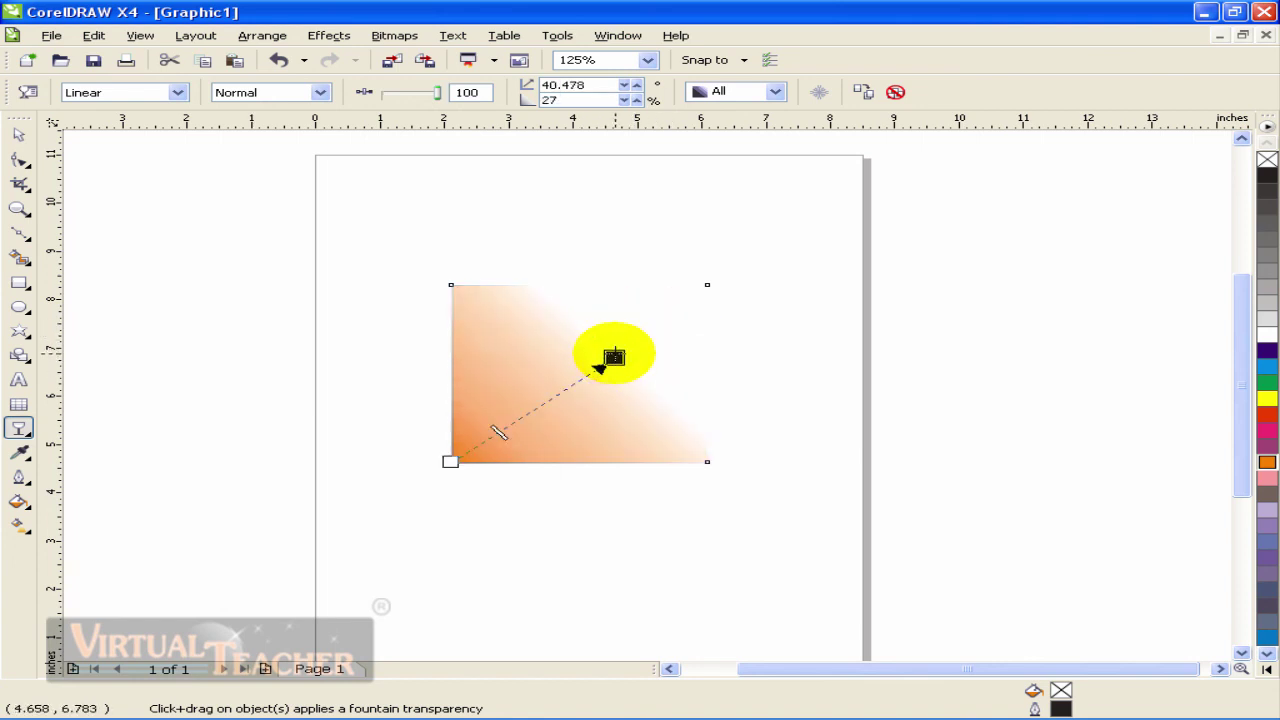
left_click(528, 436)
mouse_move(497, 432)
left_mouse_down()
mouse_move(574, 383)
mouse_move(503, 426)
left_mouse_up()
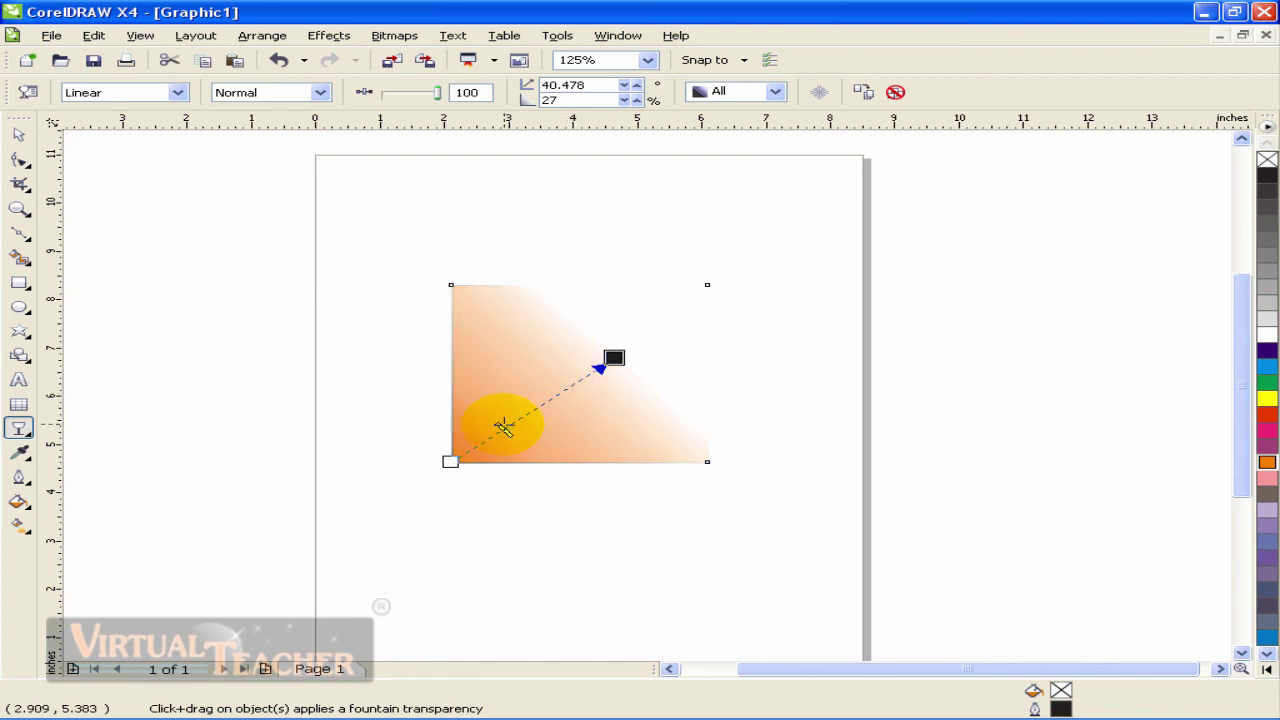
- Try the linear transparency on the rectangle's outline only, its fill only and its outline again, and return the target to All
left_click(776, 92)
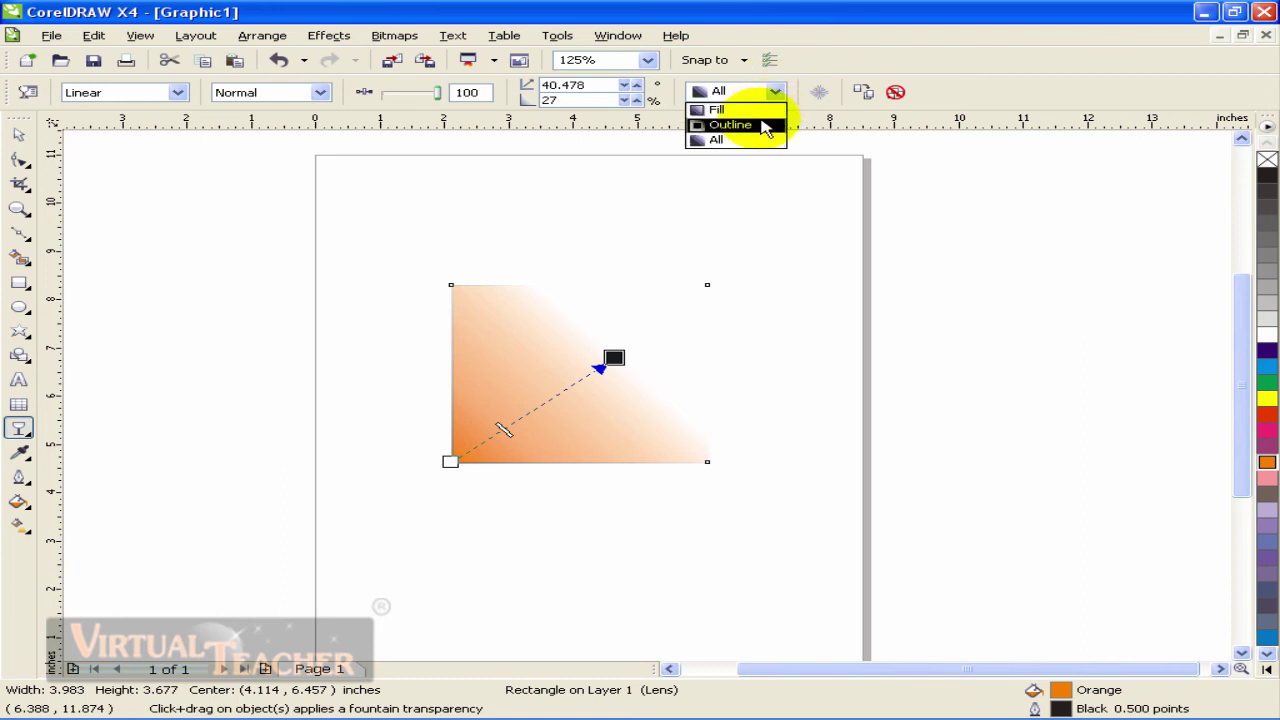
left_click(763, 122)
left_click(775, 91)
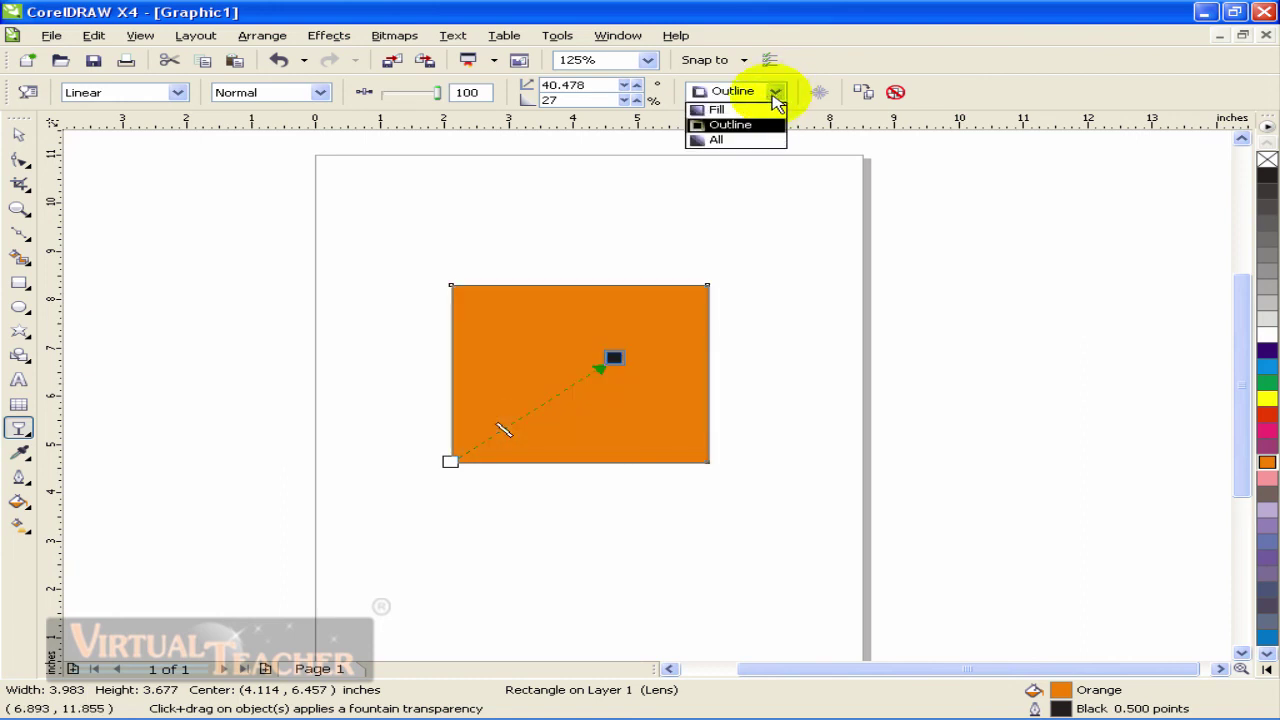
left_click(758, 107)
left_click(775, 91)
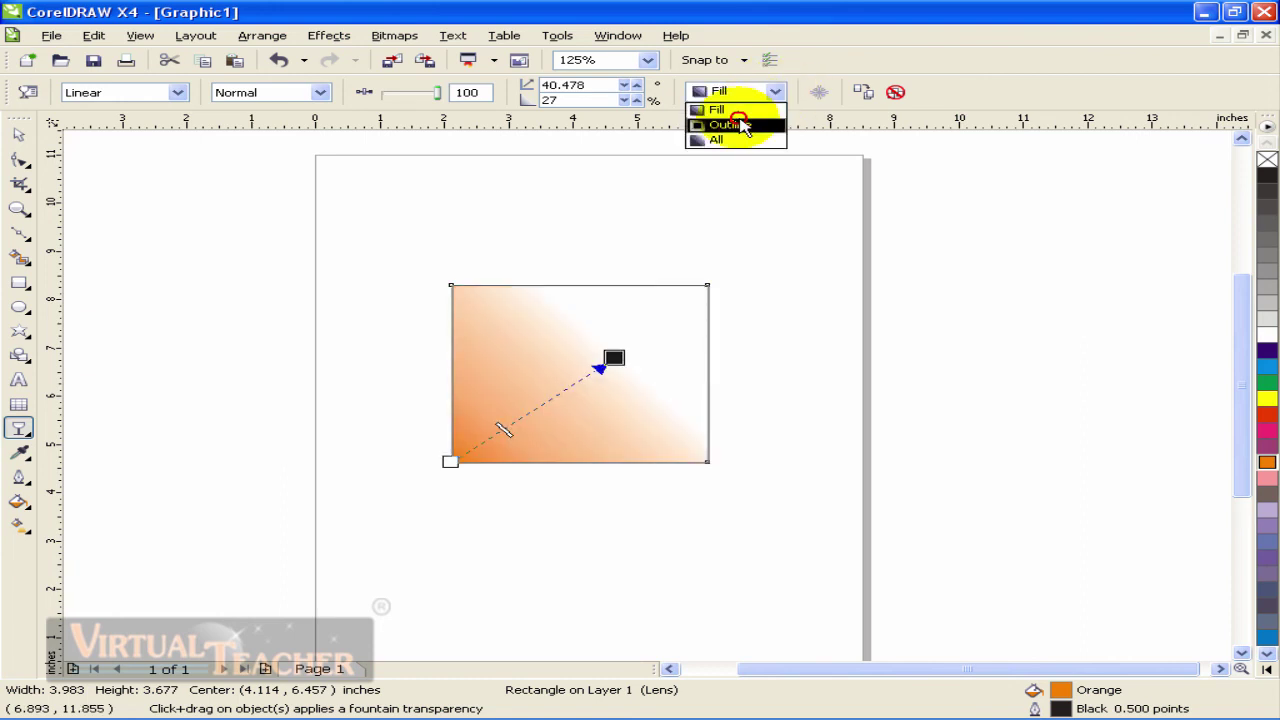
left_click(743, 123)
left_click(775, 91)
left_click(735, 139)
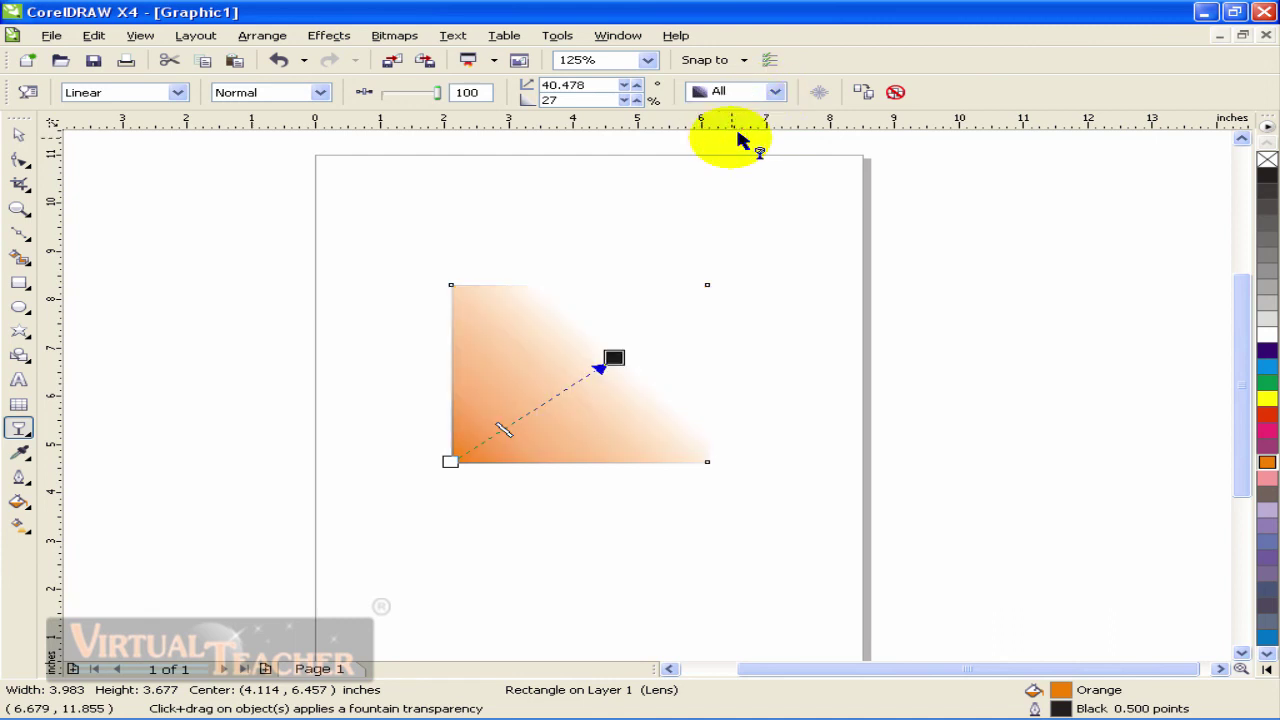
- Compare the Outline and Fill transparency targets on the orange rectangle once more, finishing with All
left_click(776, 92)
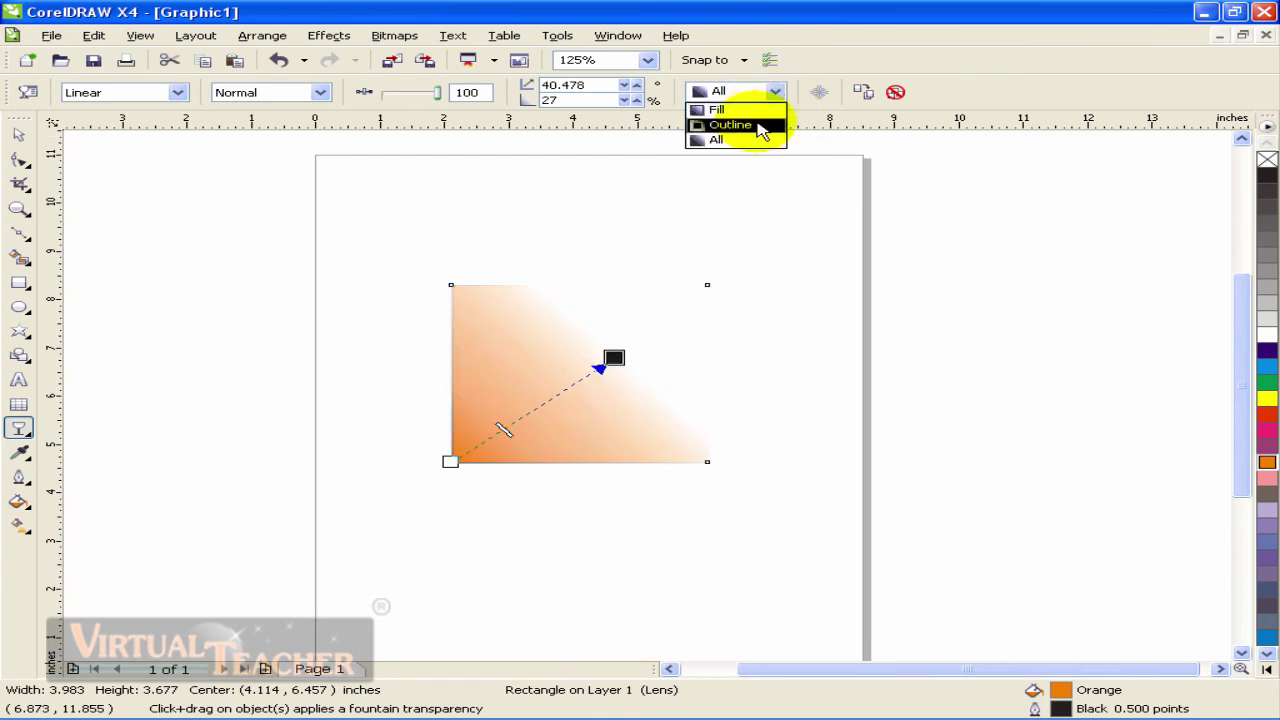
left_click(740, 124)
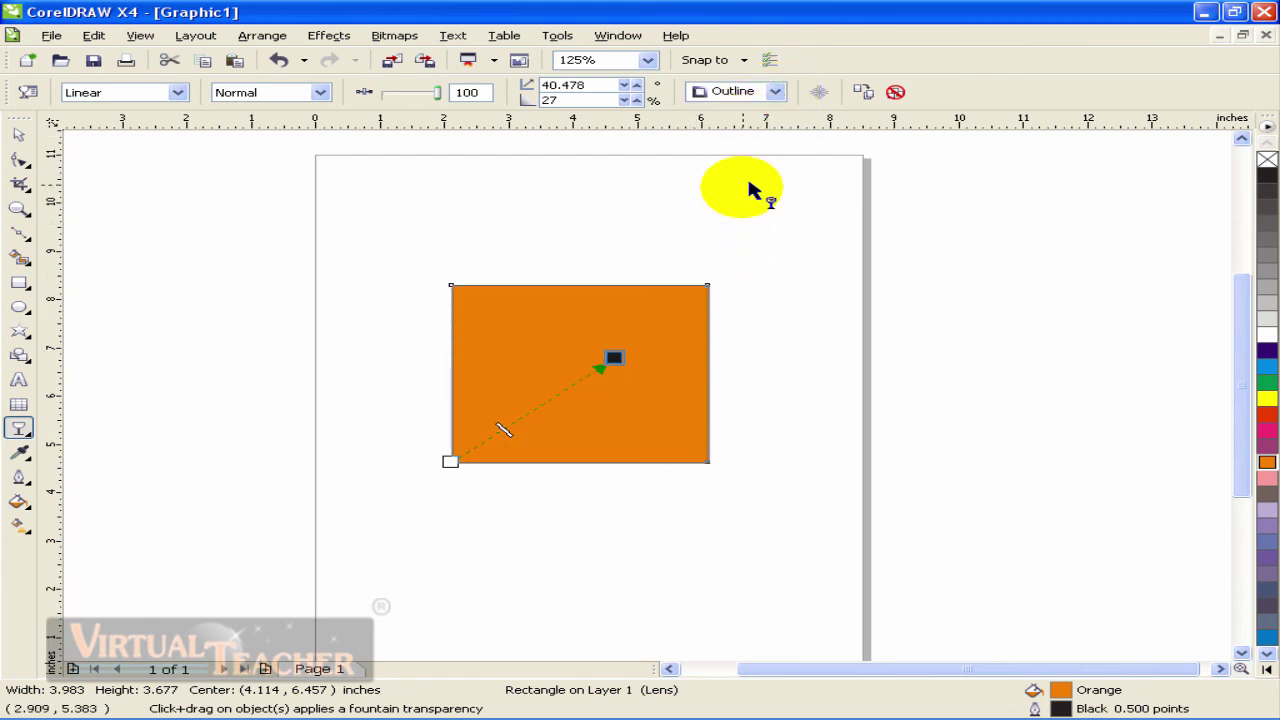
left_click(776, 92)
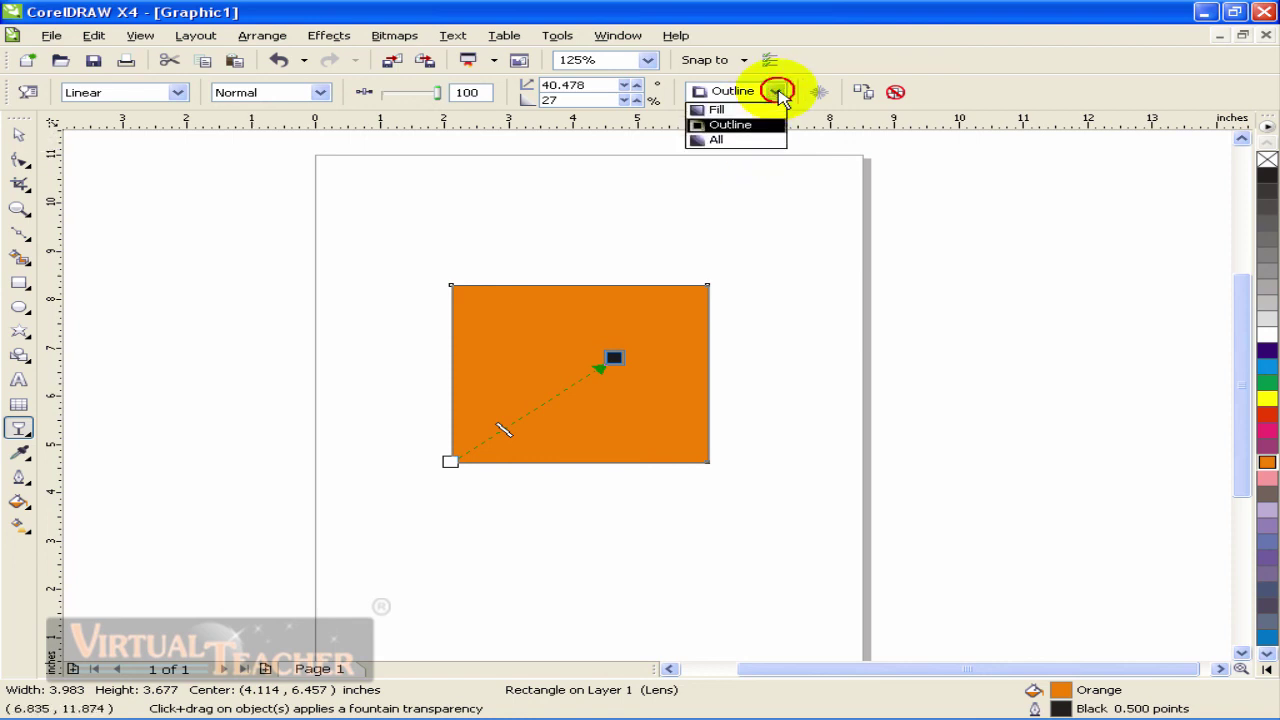
left_click(740, 109)
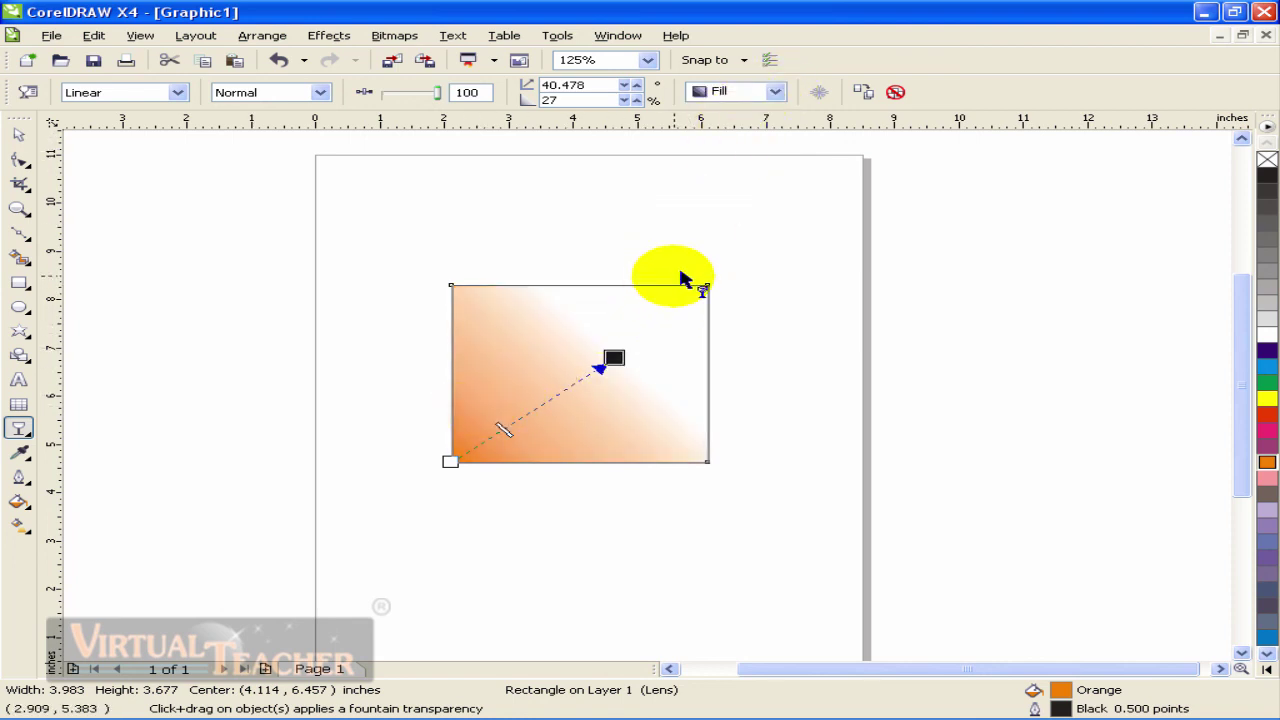
left_click(775, 91)
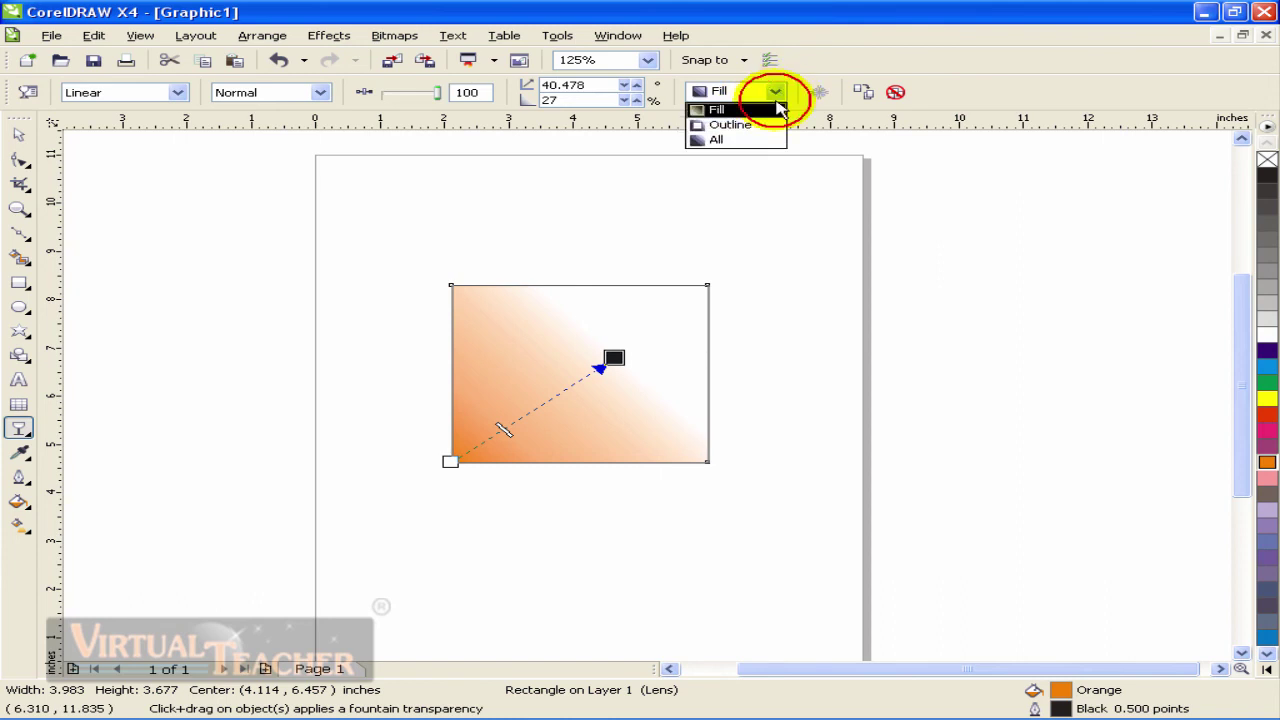
left_click(740, 143)
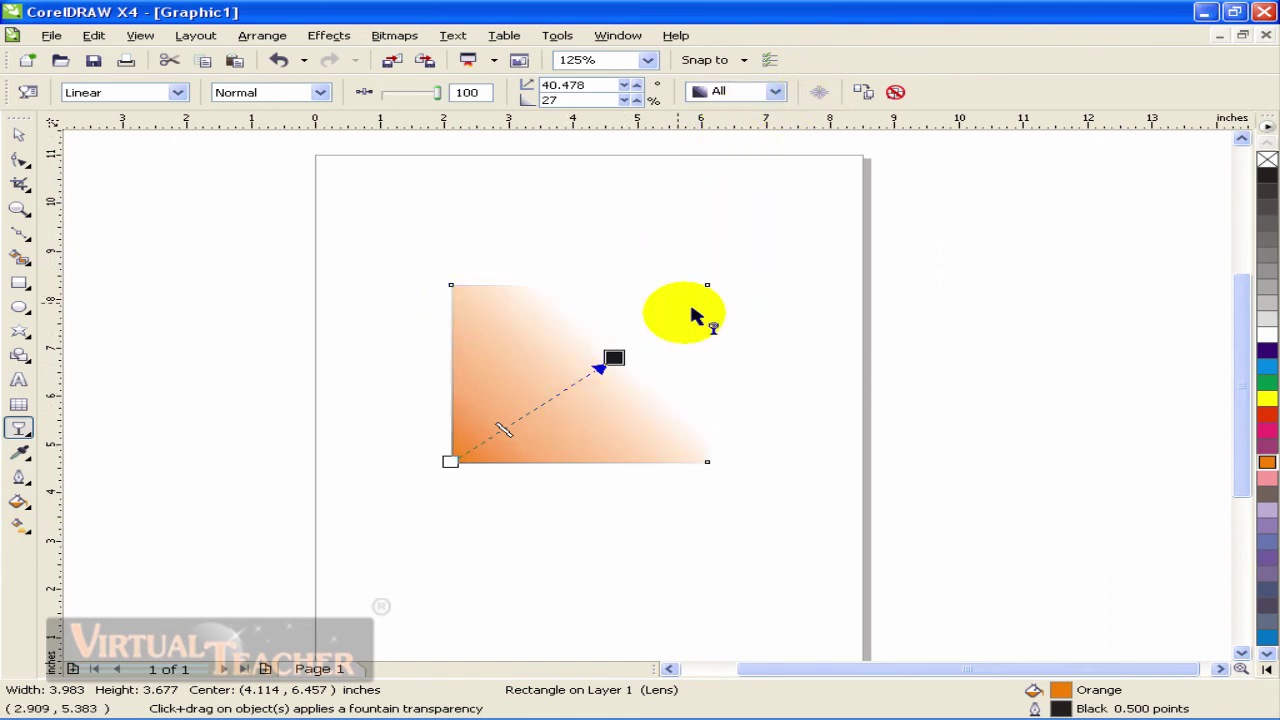
left_click(863, 92)
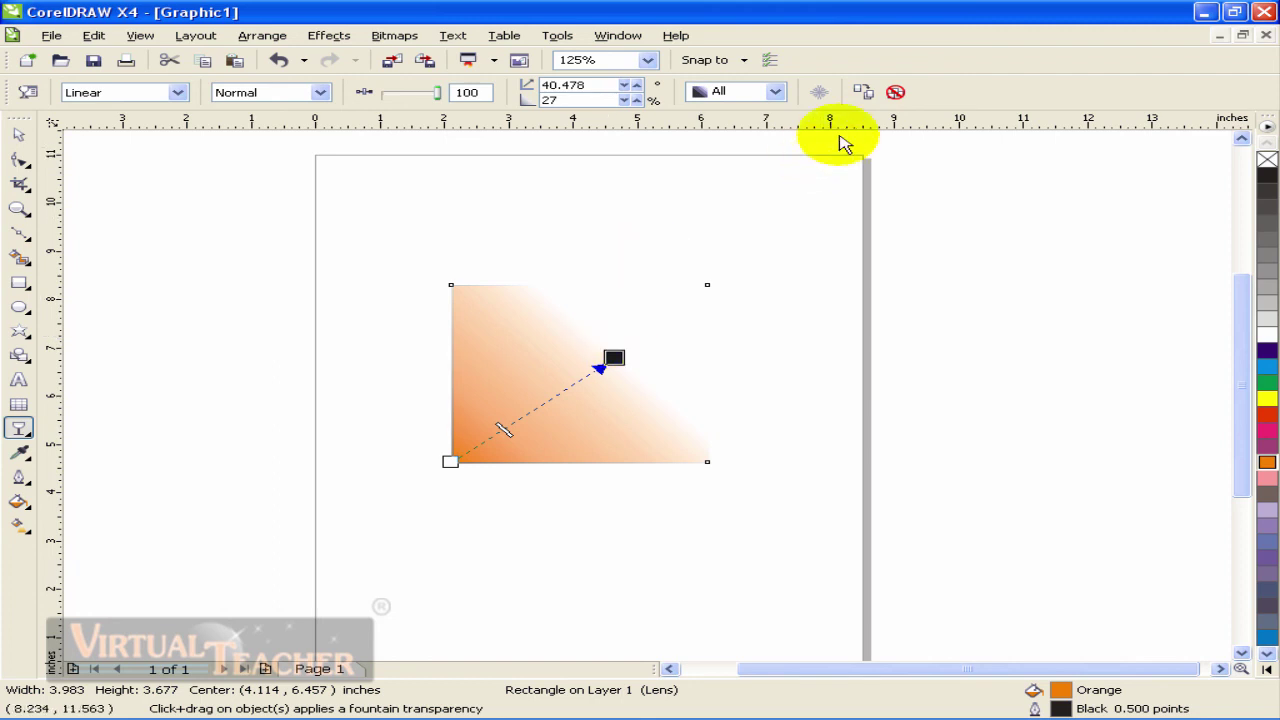
key("space")
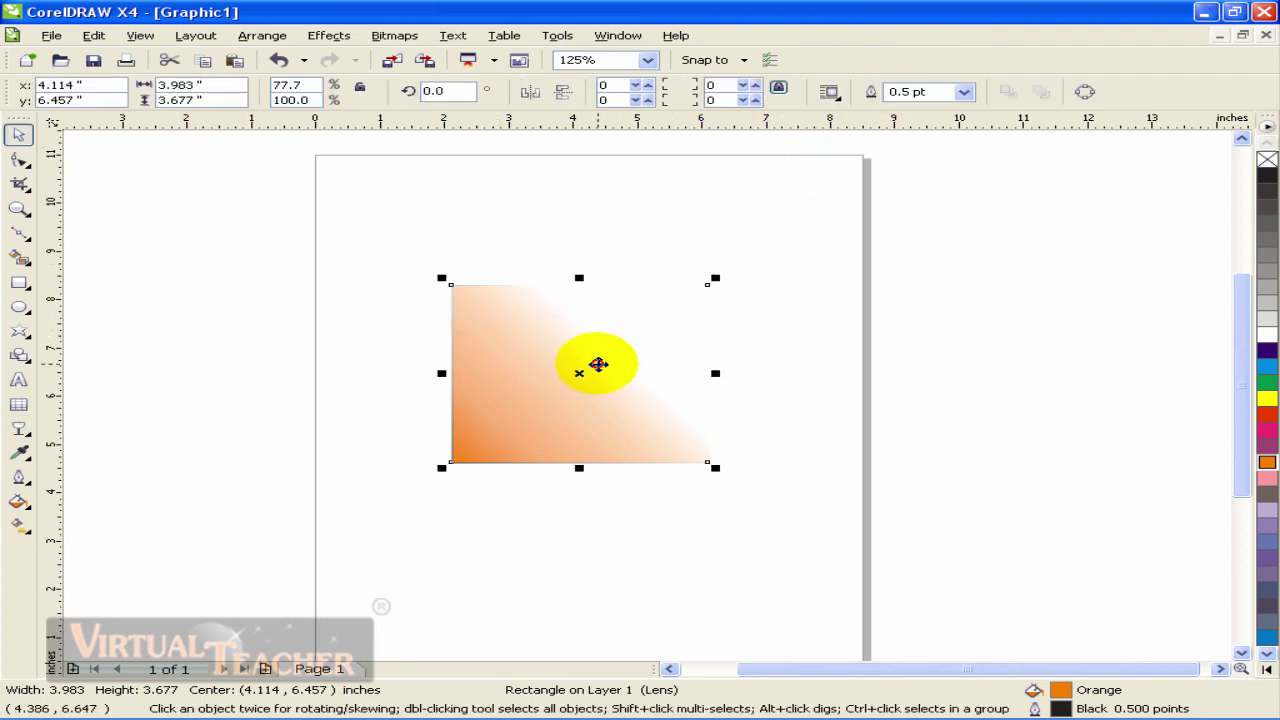
key("space")
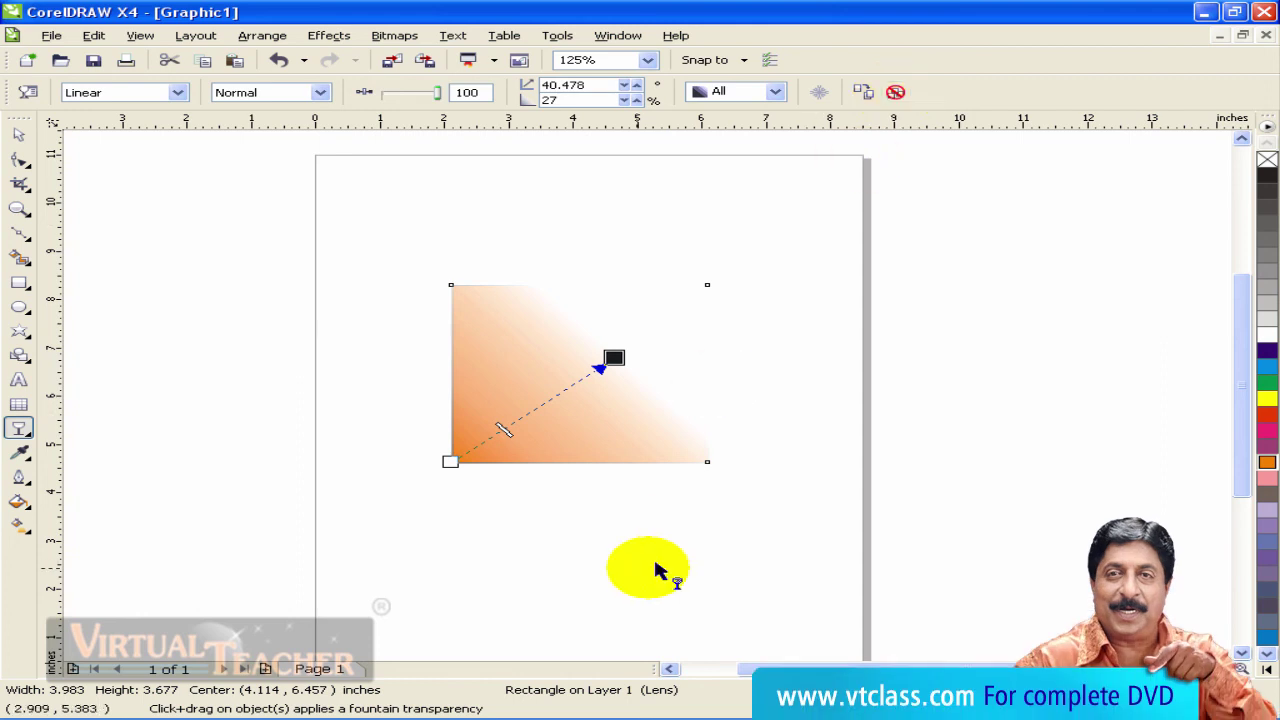
- Switch to the Pick tool and leave the transparent orange rectangle deselected
left_click(18, 134)
left_click(18, 428)
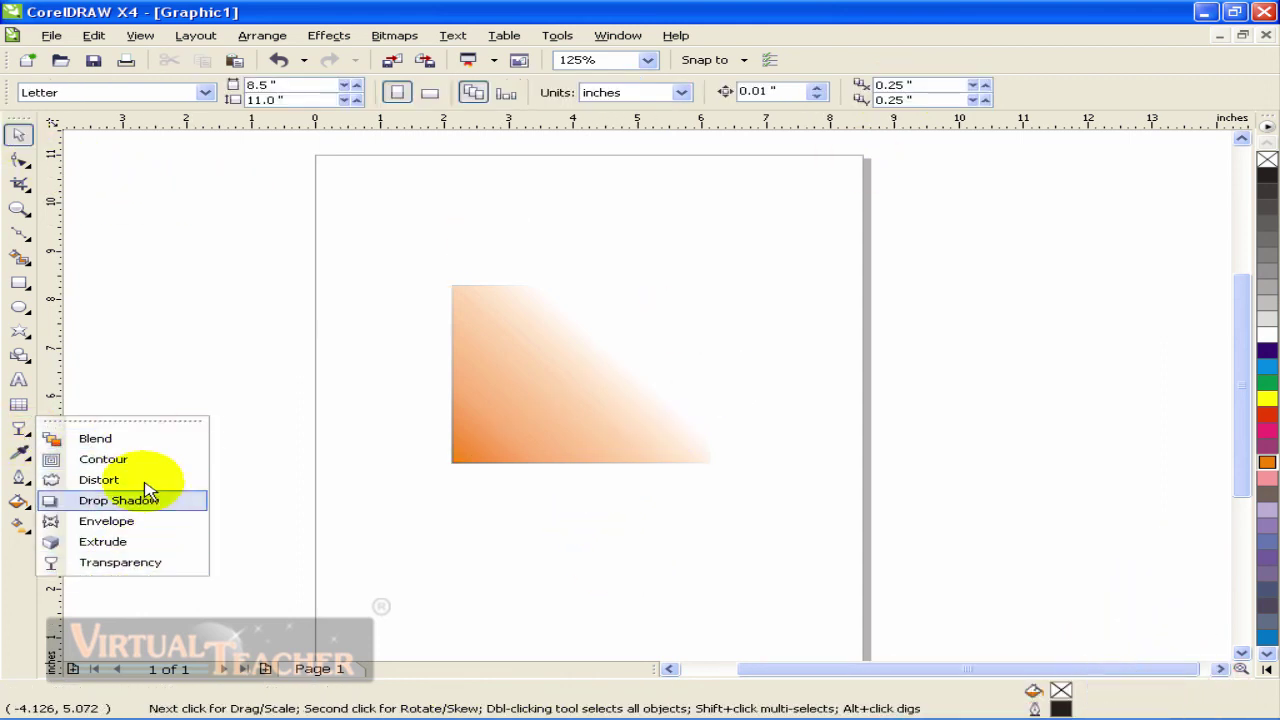
left_click(510, 361)
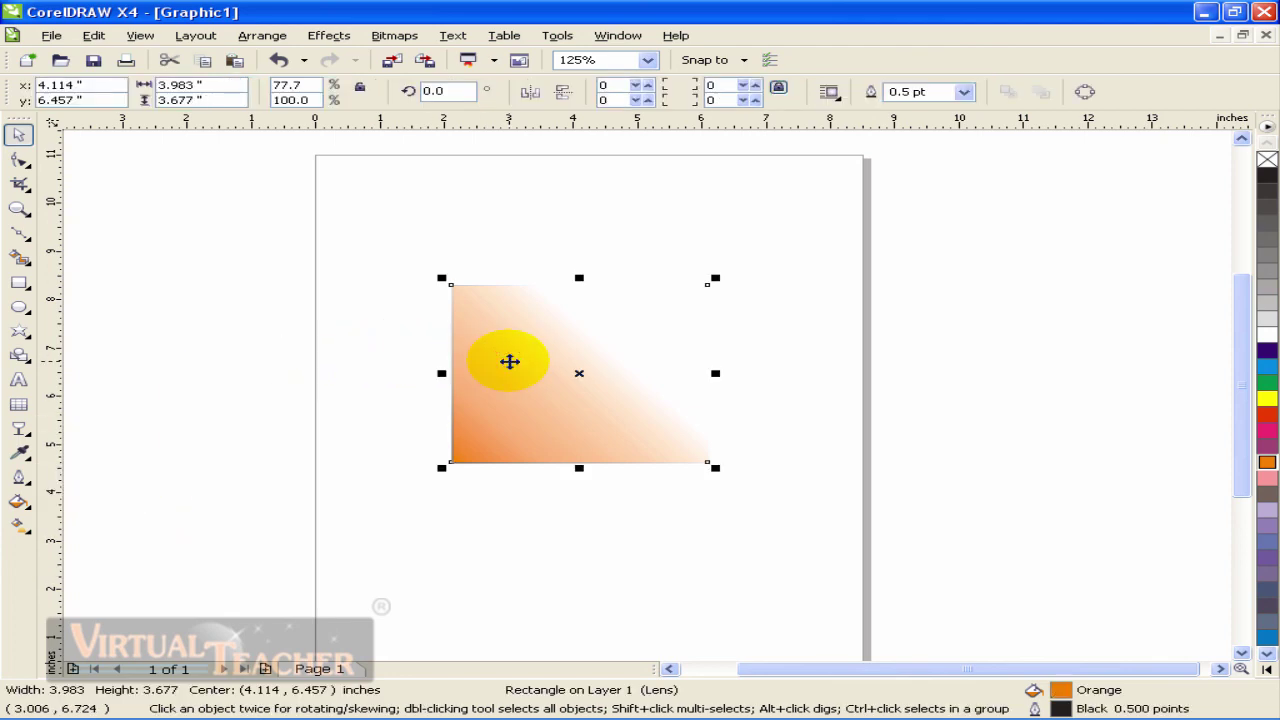
left_click(386, 366)
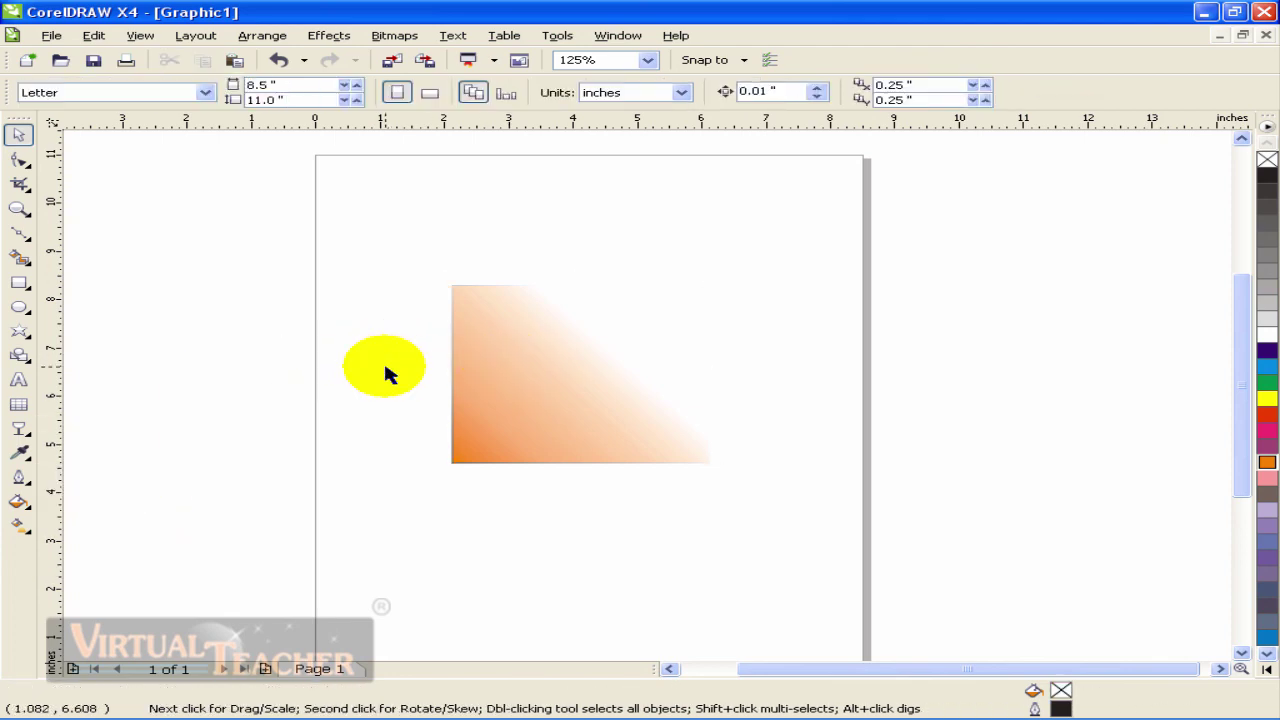